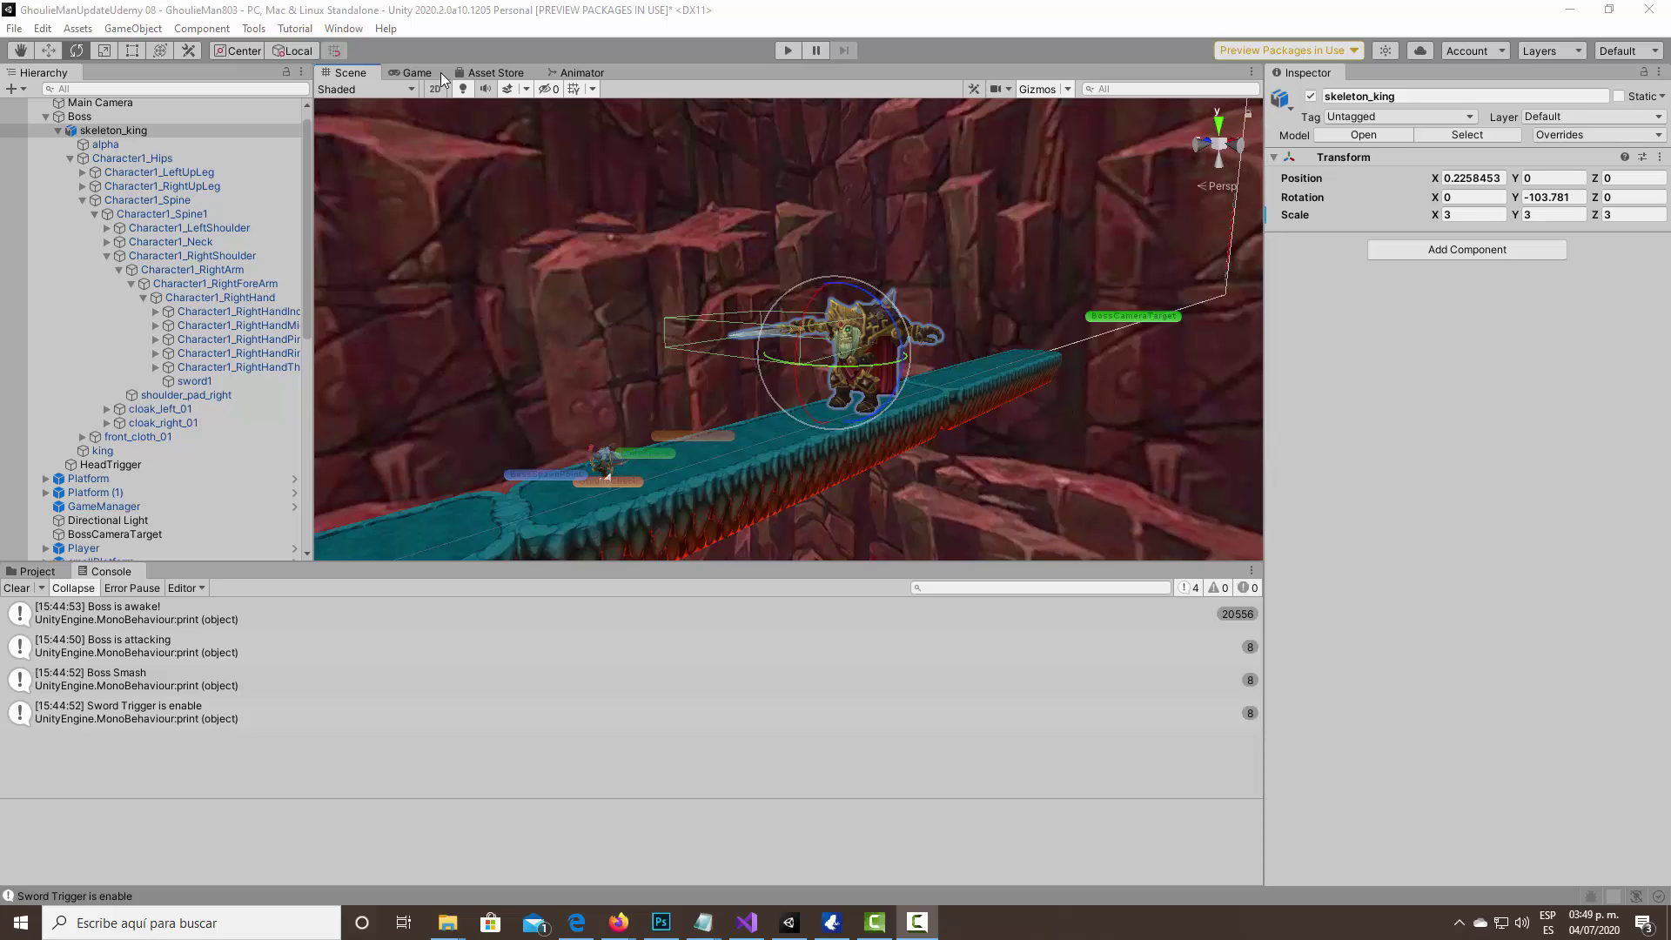
Switch the Scene view to flat 2D and zoom out to frame the camera view and life icon.
click(416, 69)
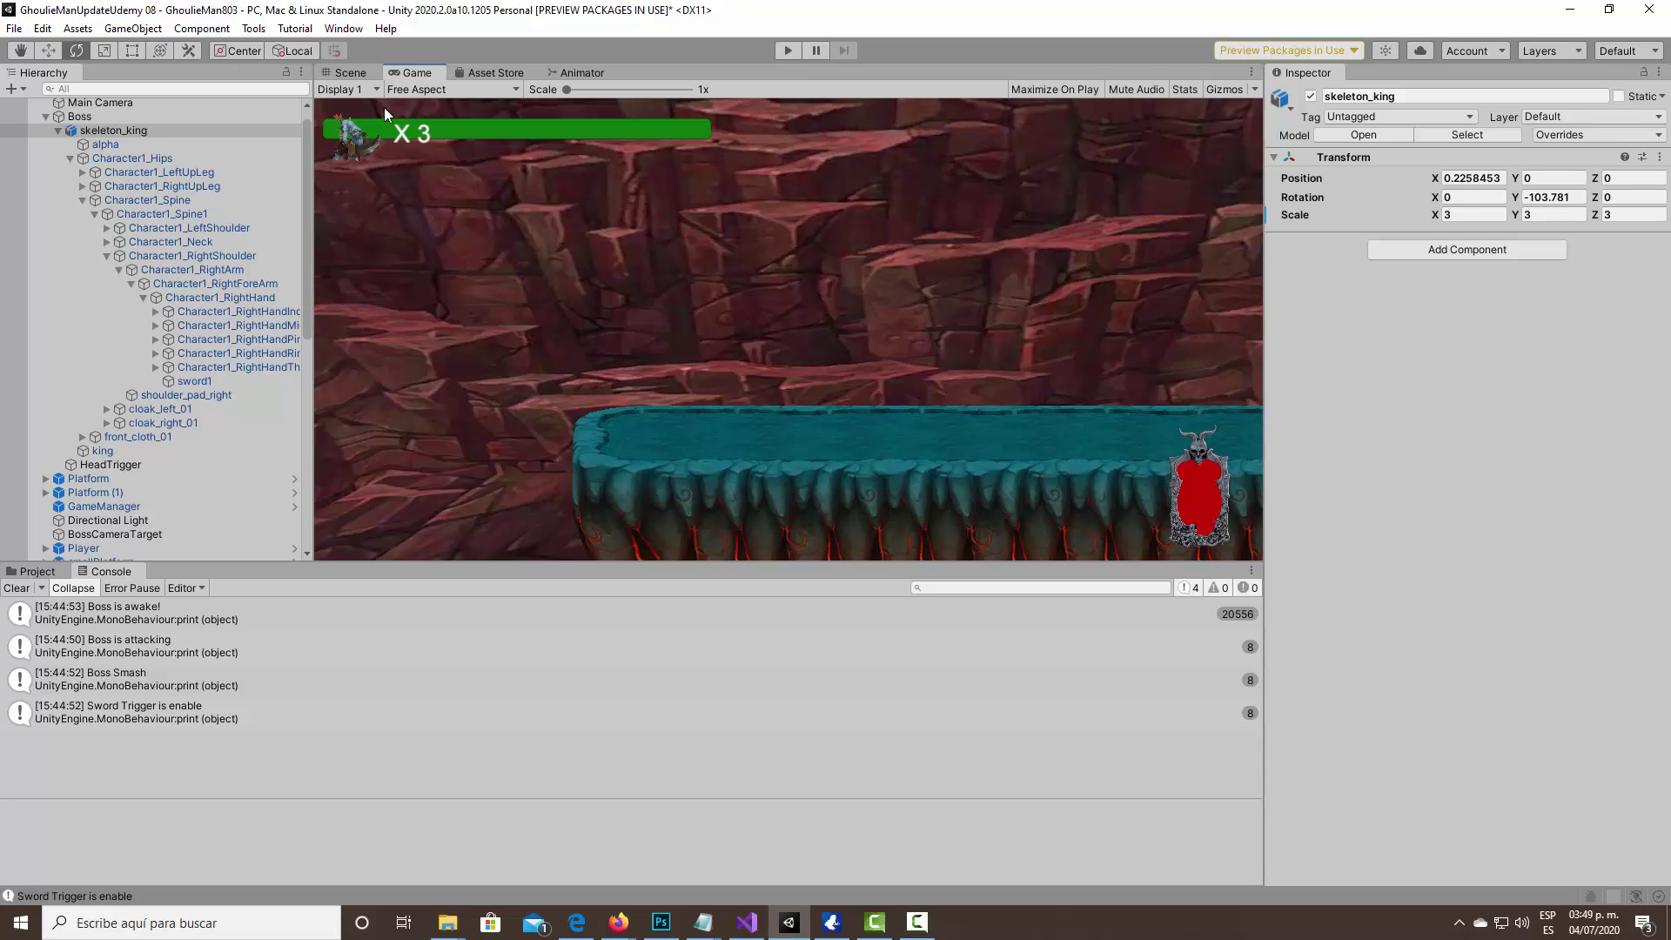
click(350, 72)
alt+drag(680, 305, 649, 338)
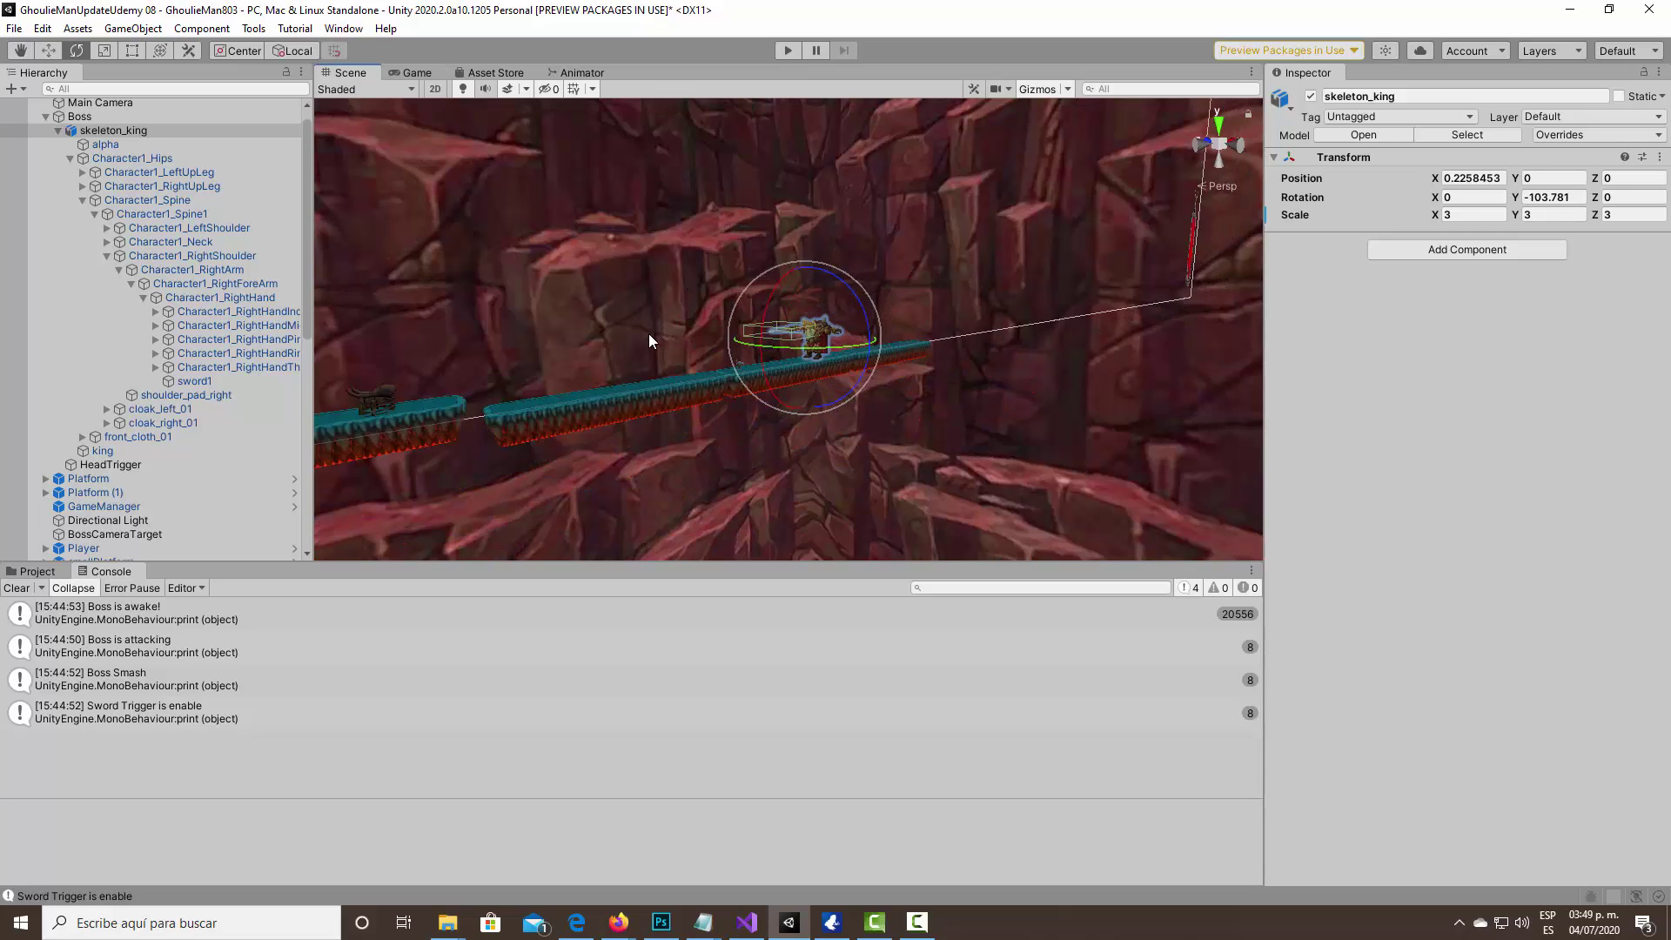
click(434, 90)
drag(859, 244, 792, 392)
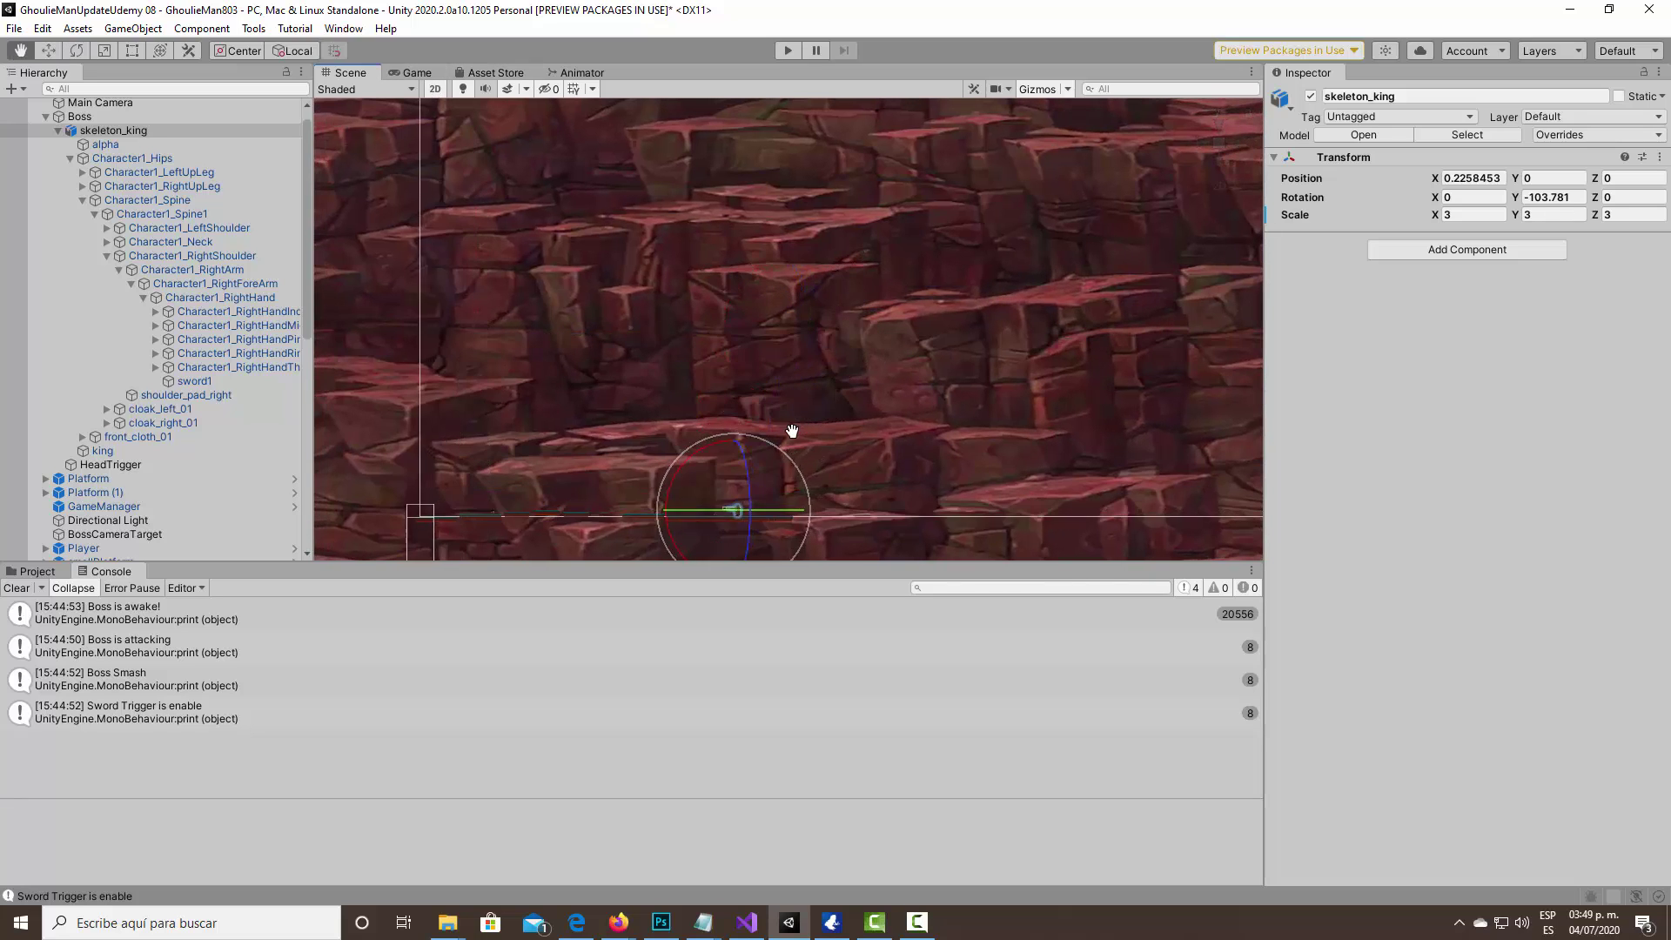
scroll(792, 392, down, 3)
drag(828, 287, 708, 343)
middle_drag(708, 343, 708, 320)
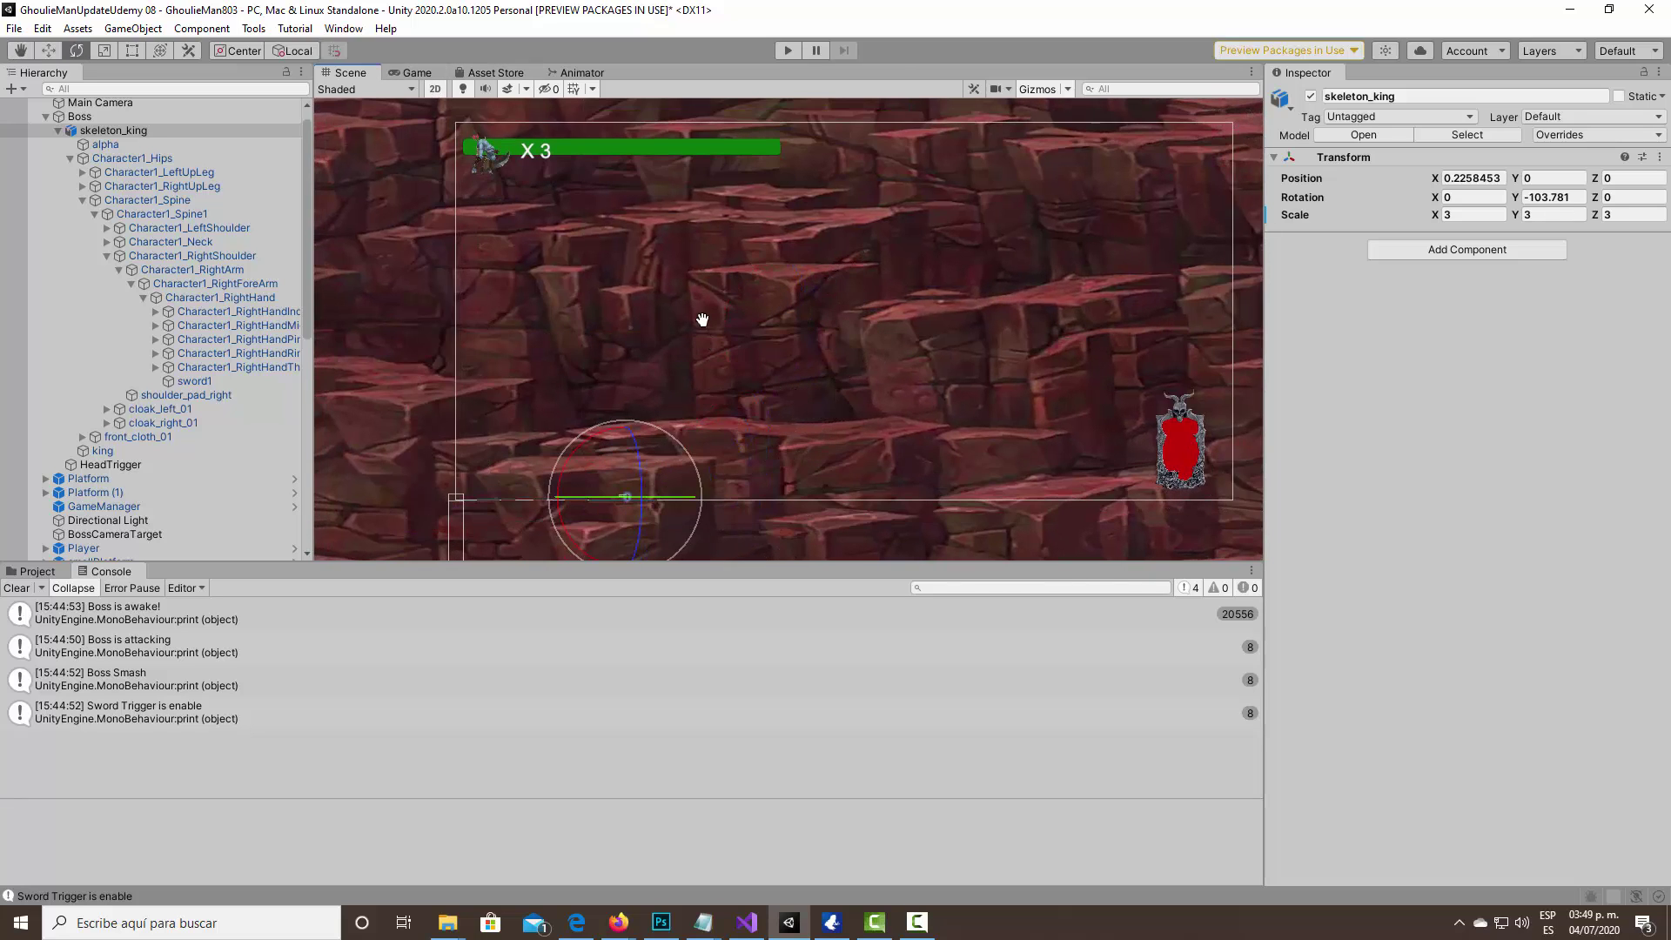
Move the life icon and its X 3 counter text down to the lower-left corner.
click(494, 158)
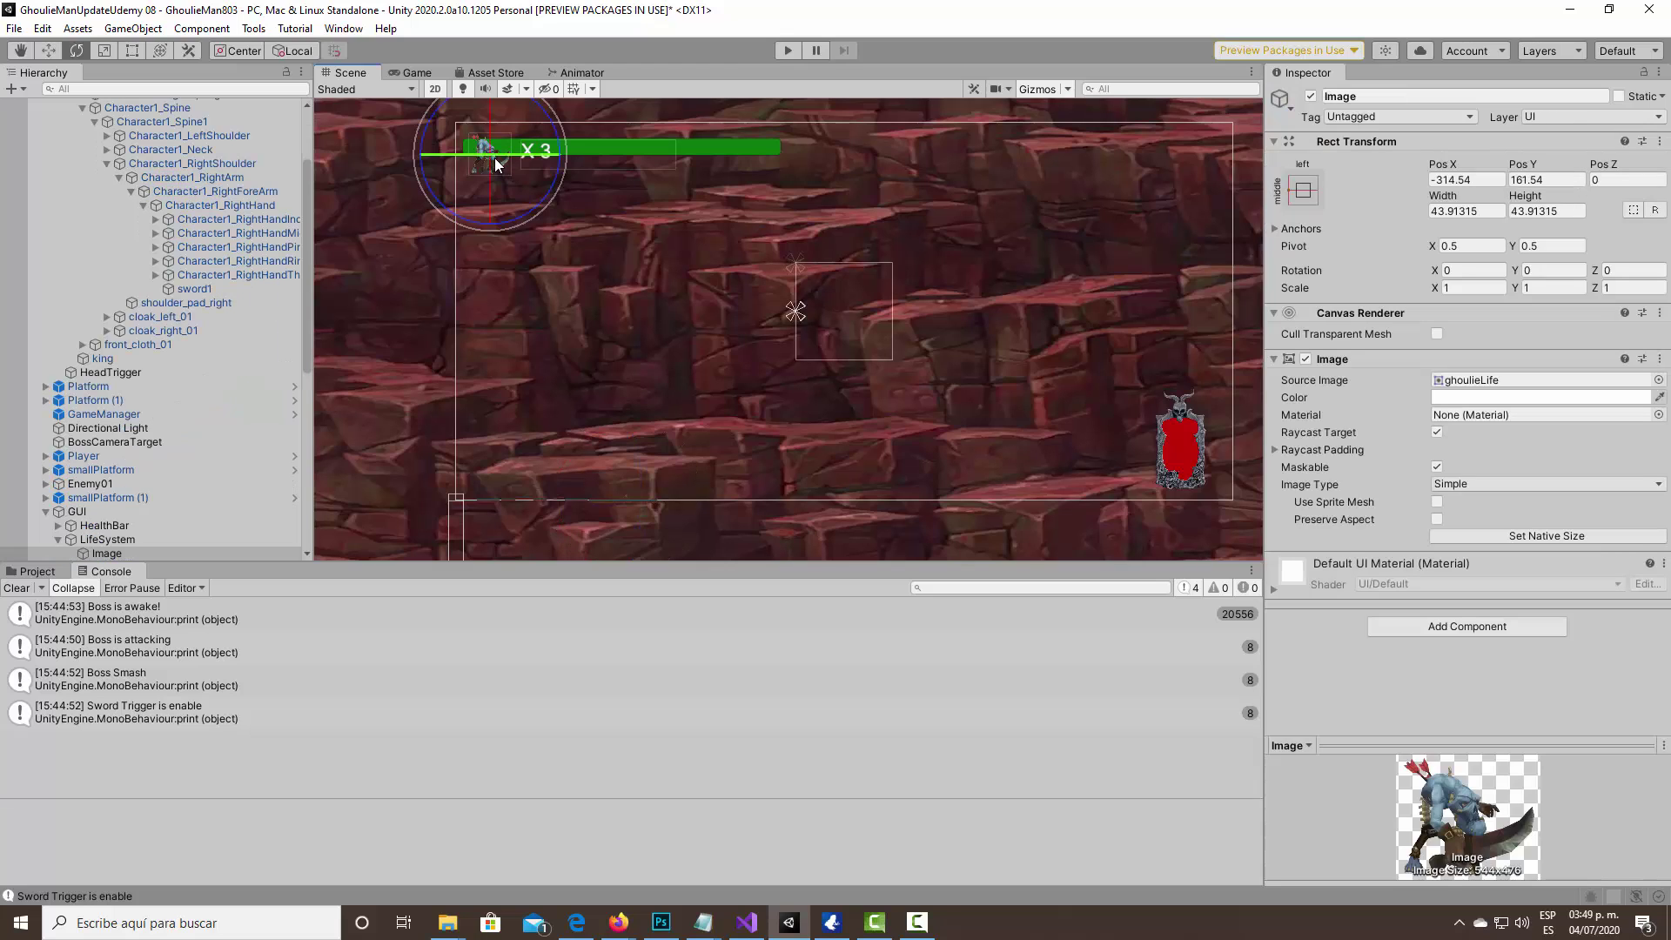
key(w)
drag(496, 149, 492, 463)
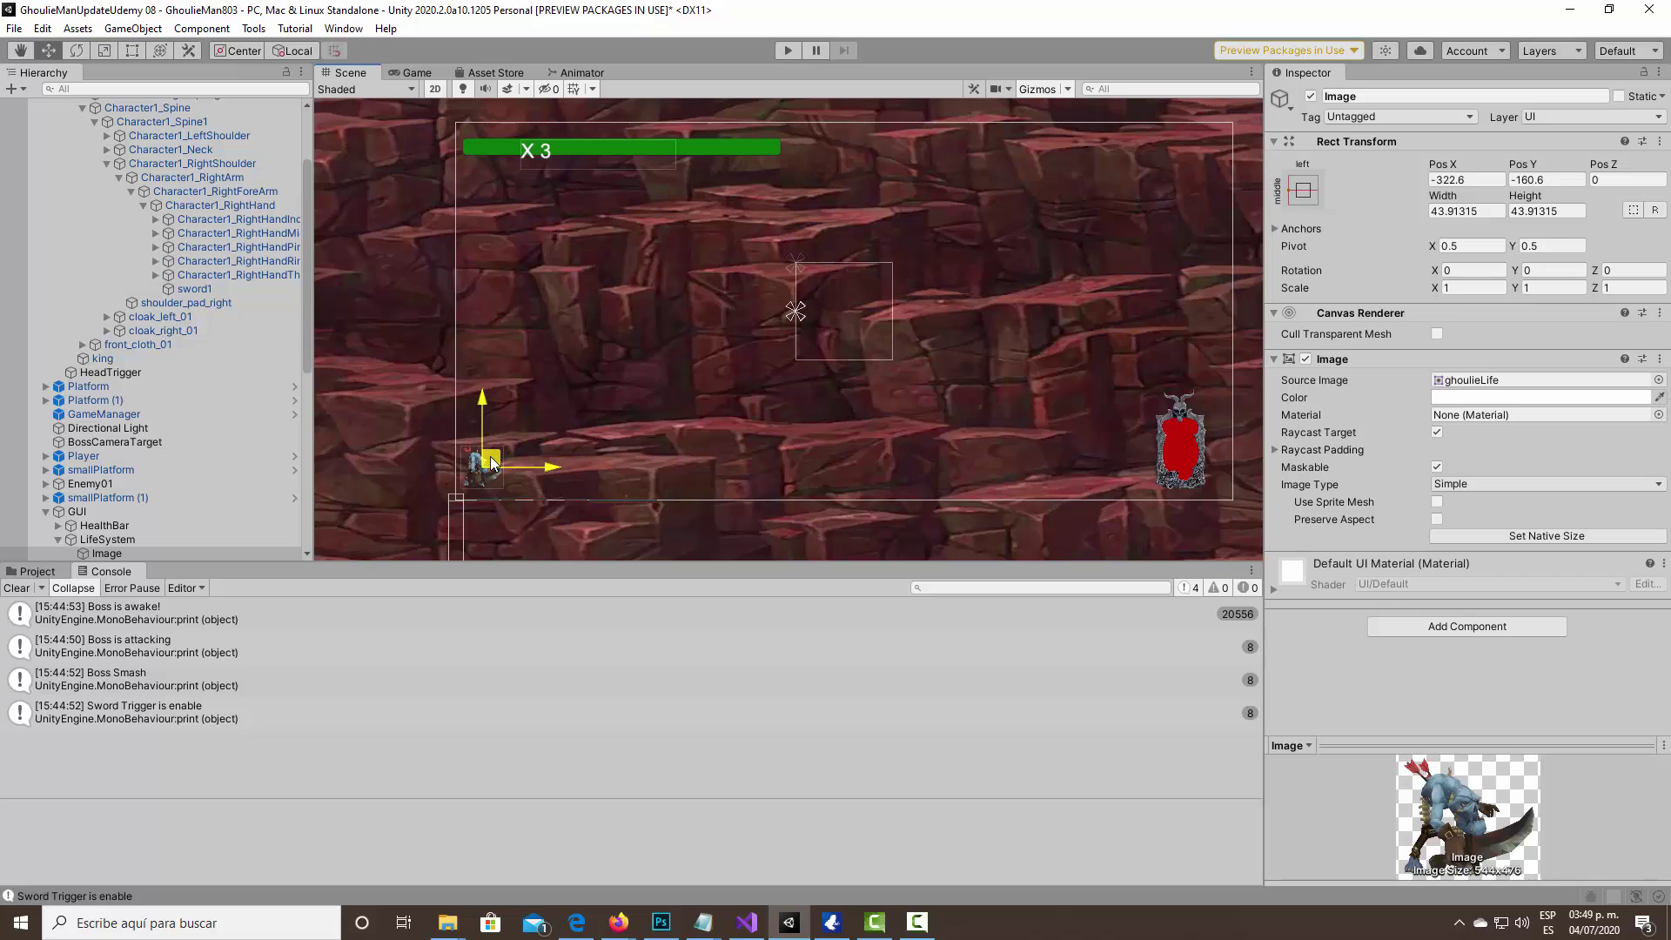
click(531, 155)
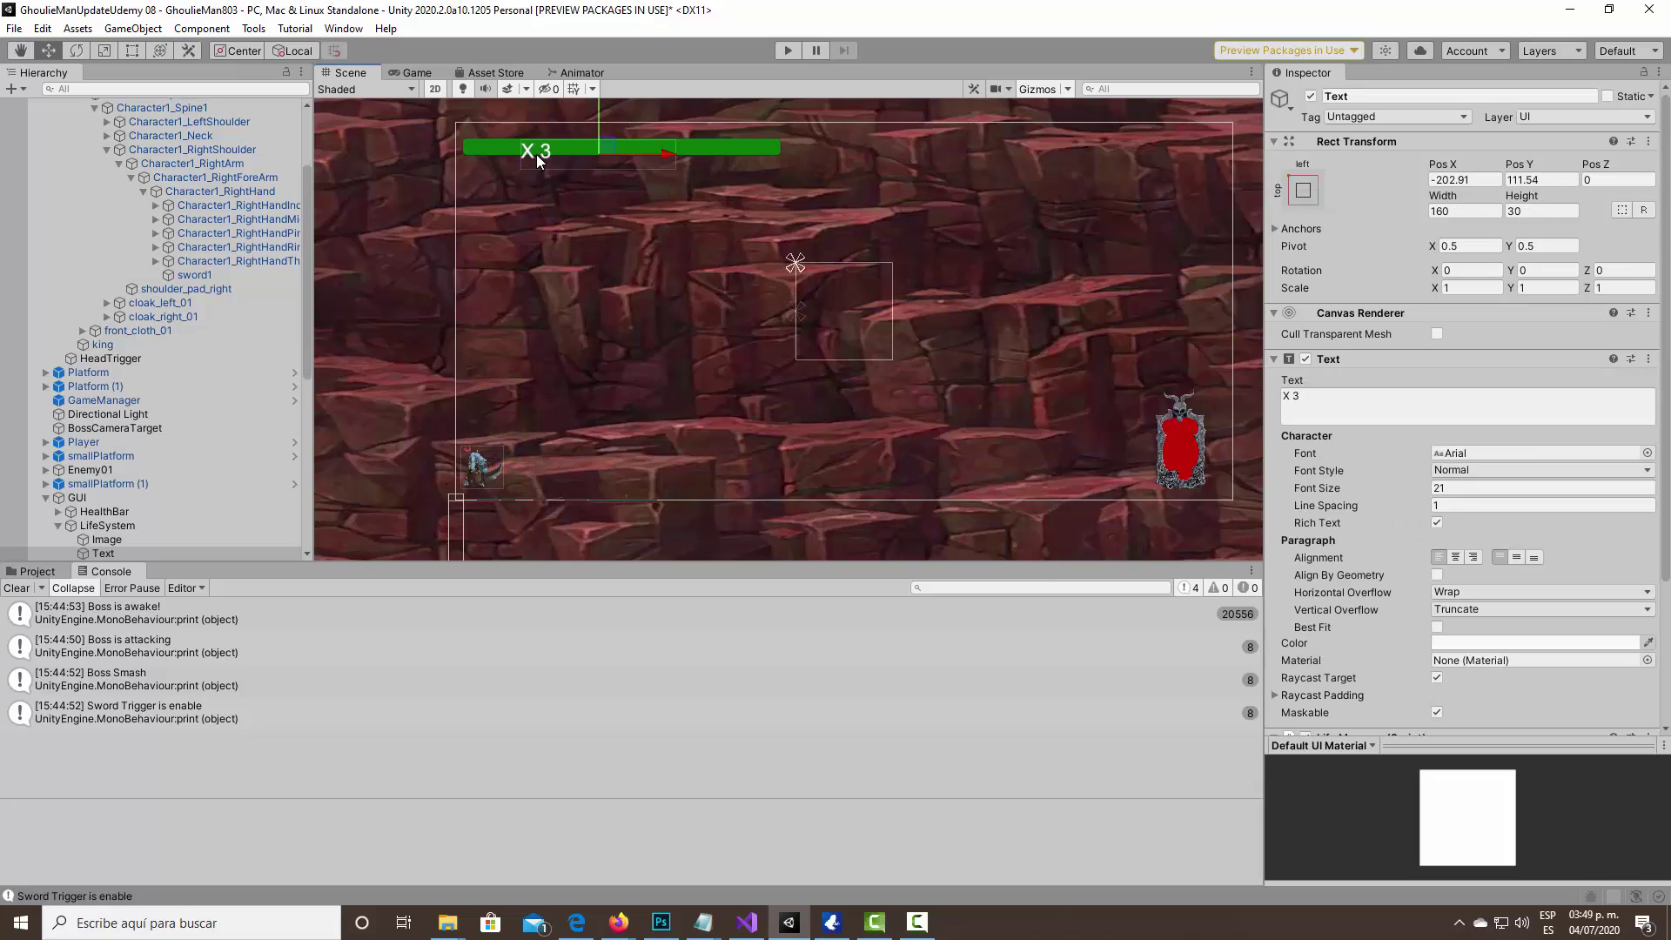
click(541, 155)
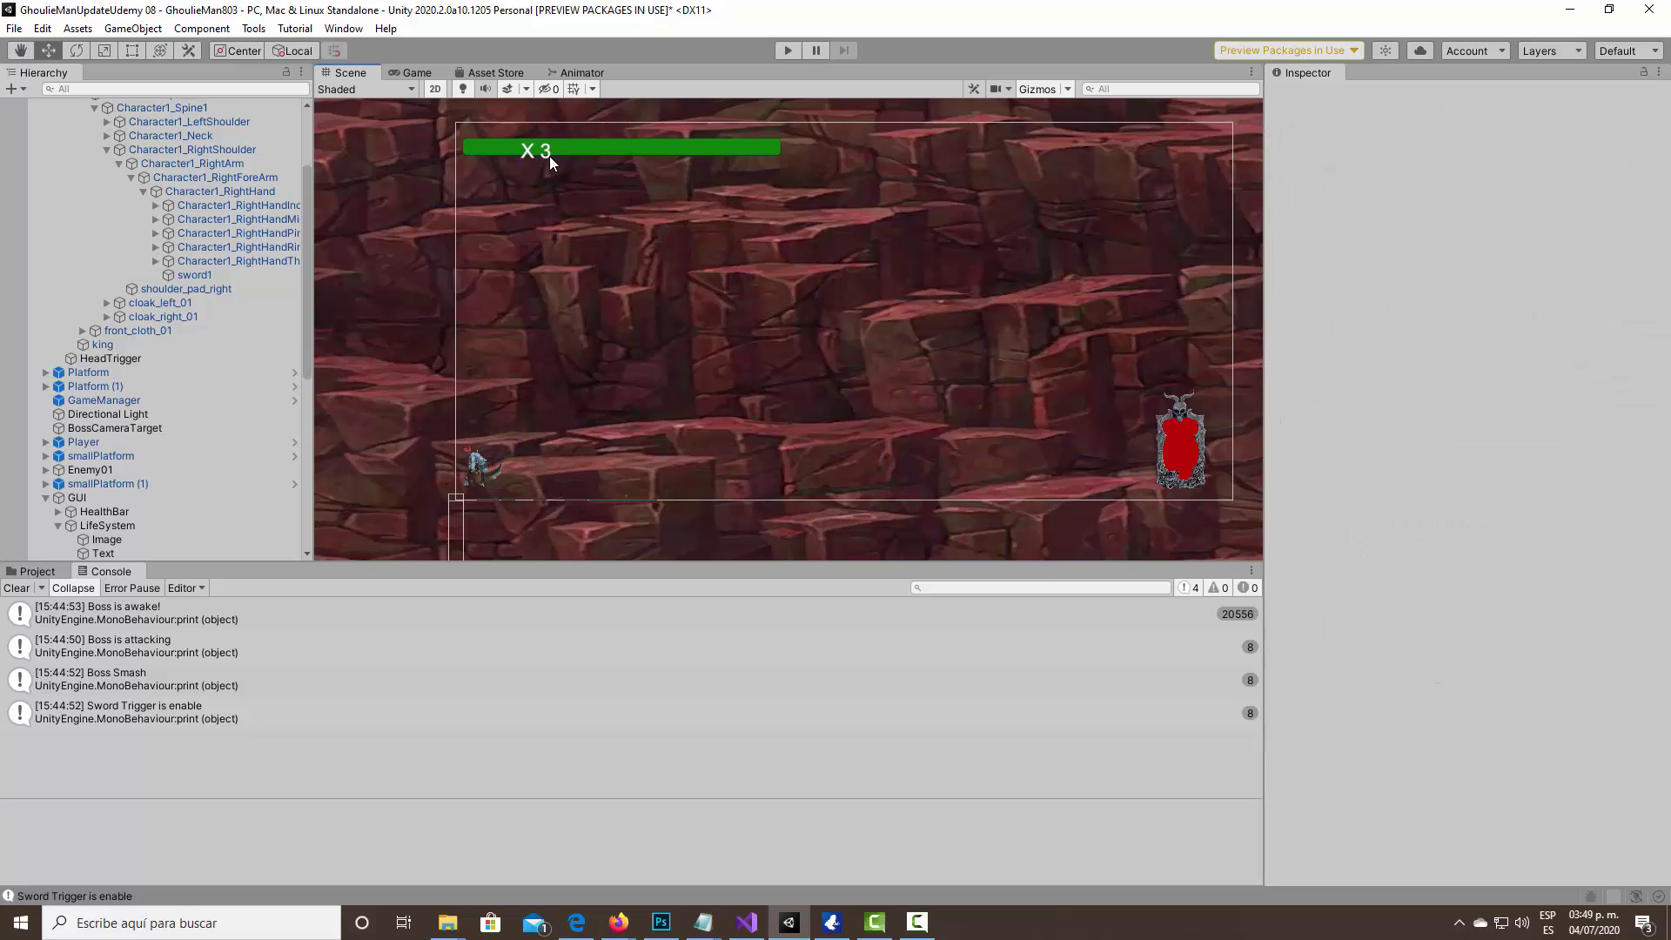
click(550, 157)
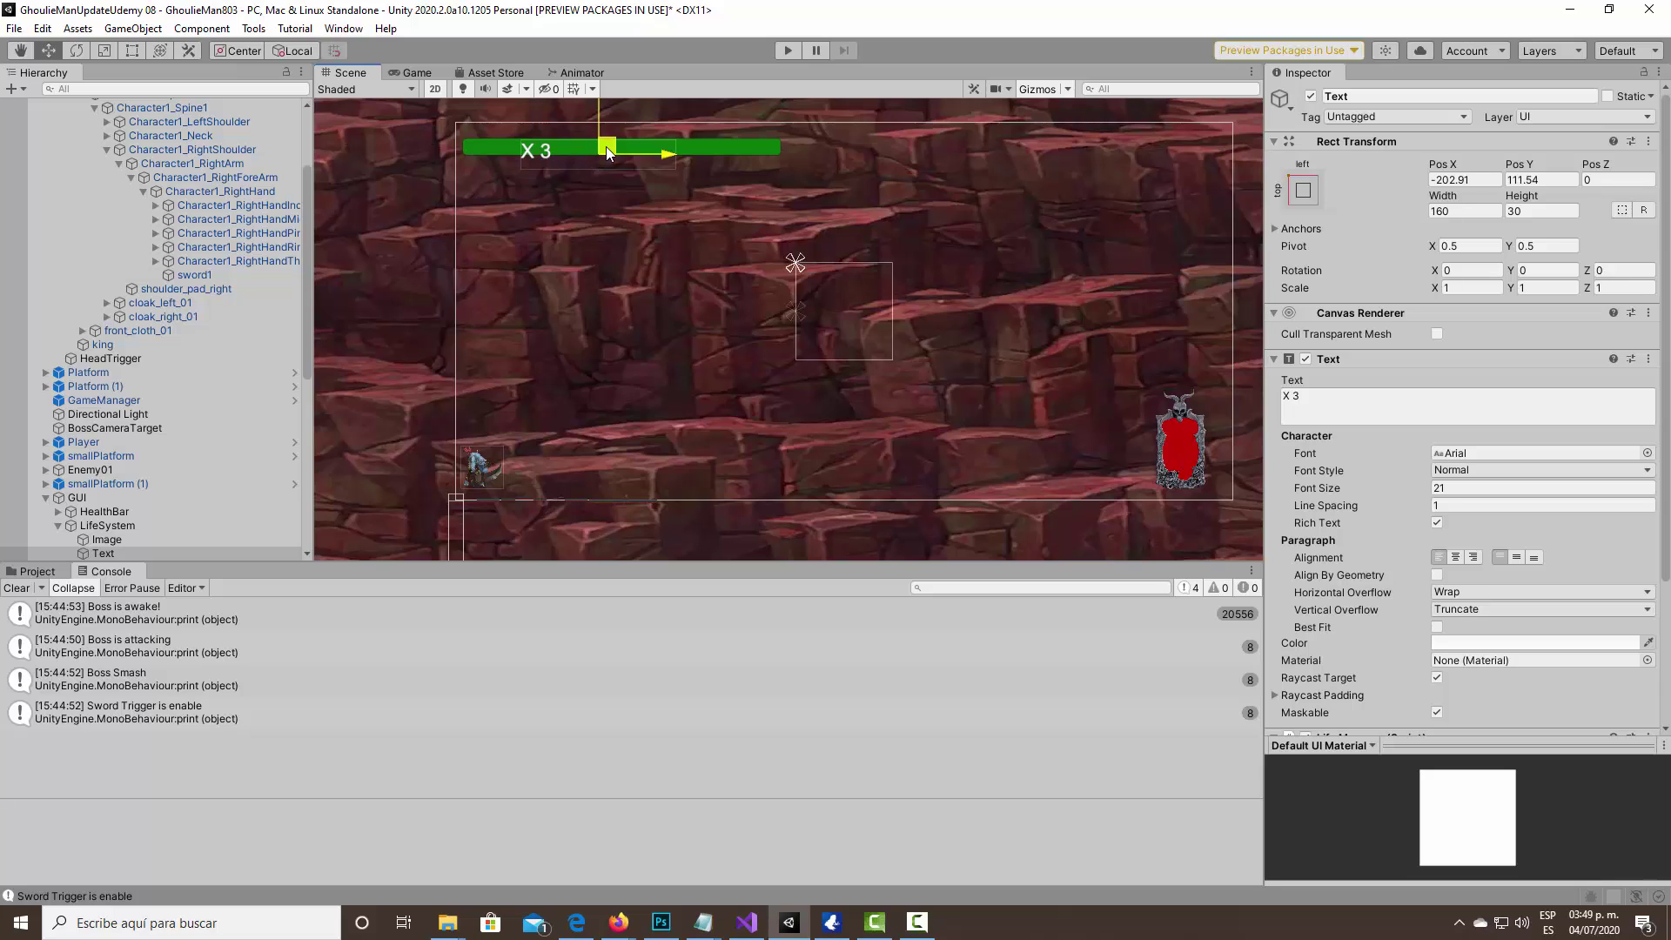
drag(606, 146, 593, 468)
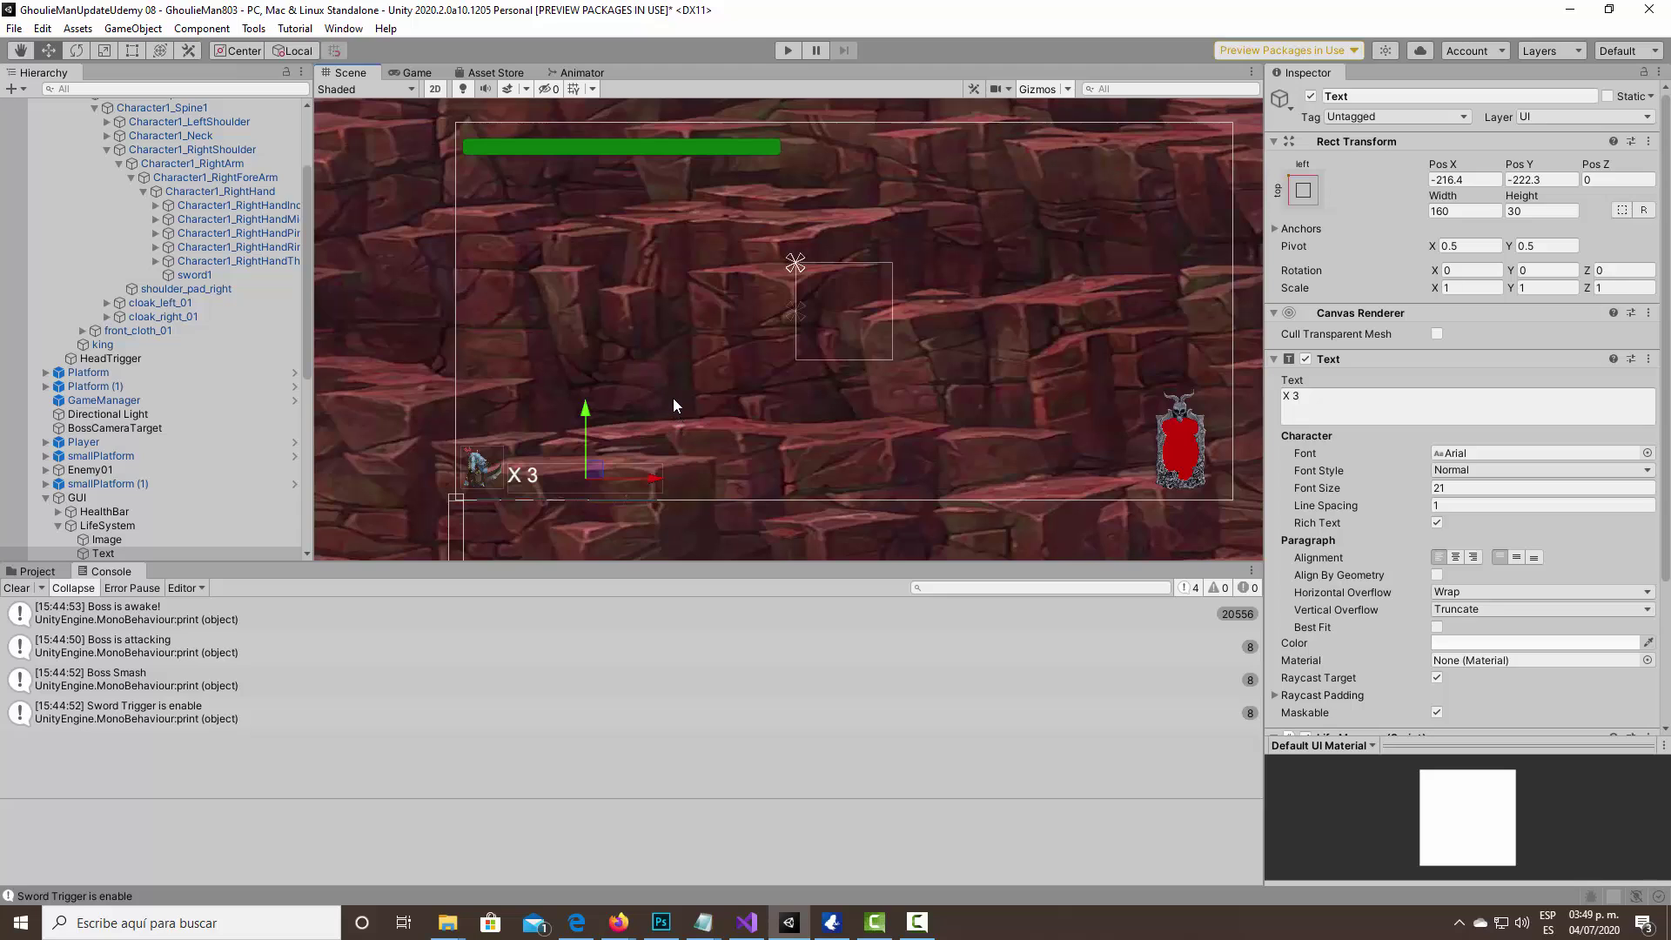
Set the anchor preset of both the life icon and the X 3 text to bottom-left.
click(481, 469)
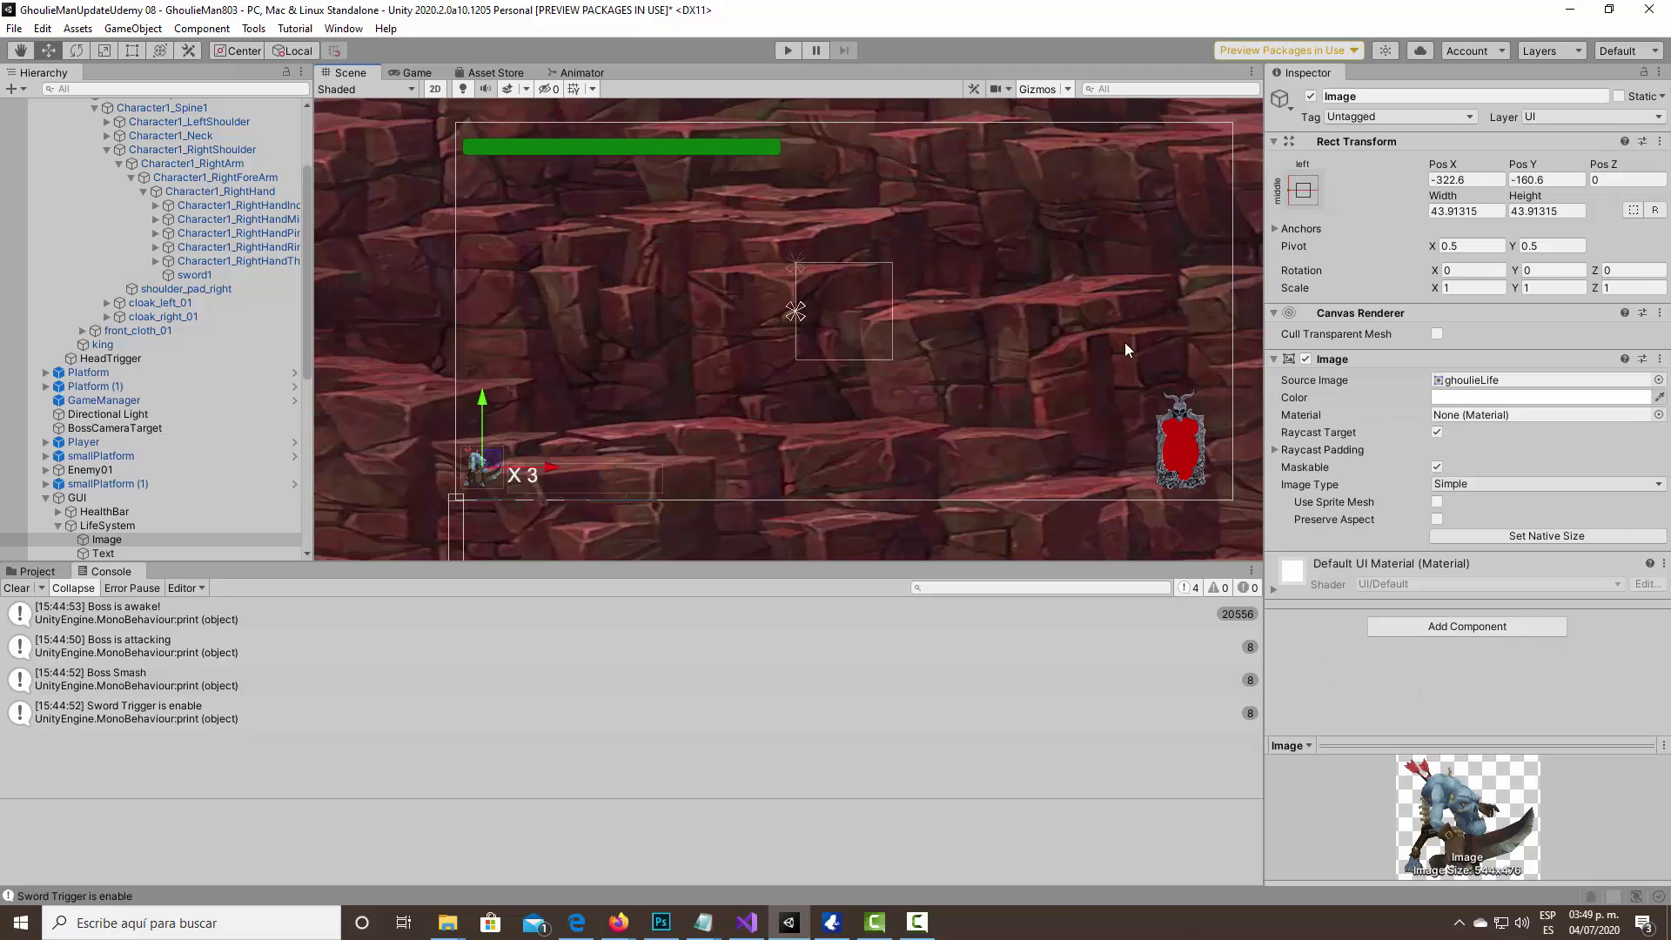
click(1303, 189)
click(1364, 402)
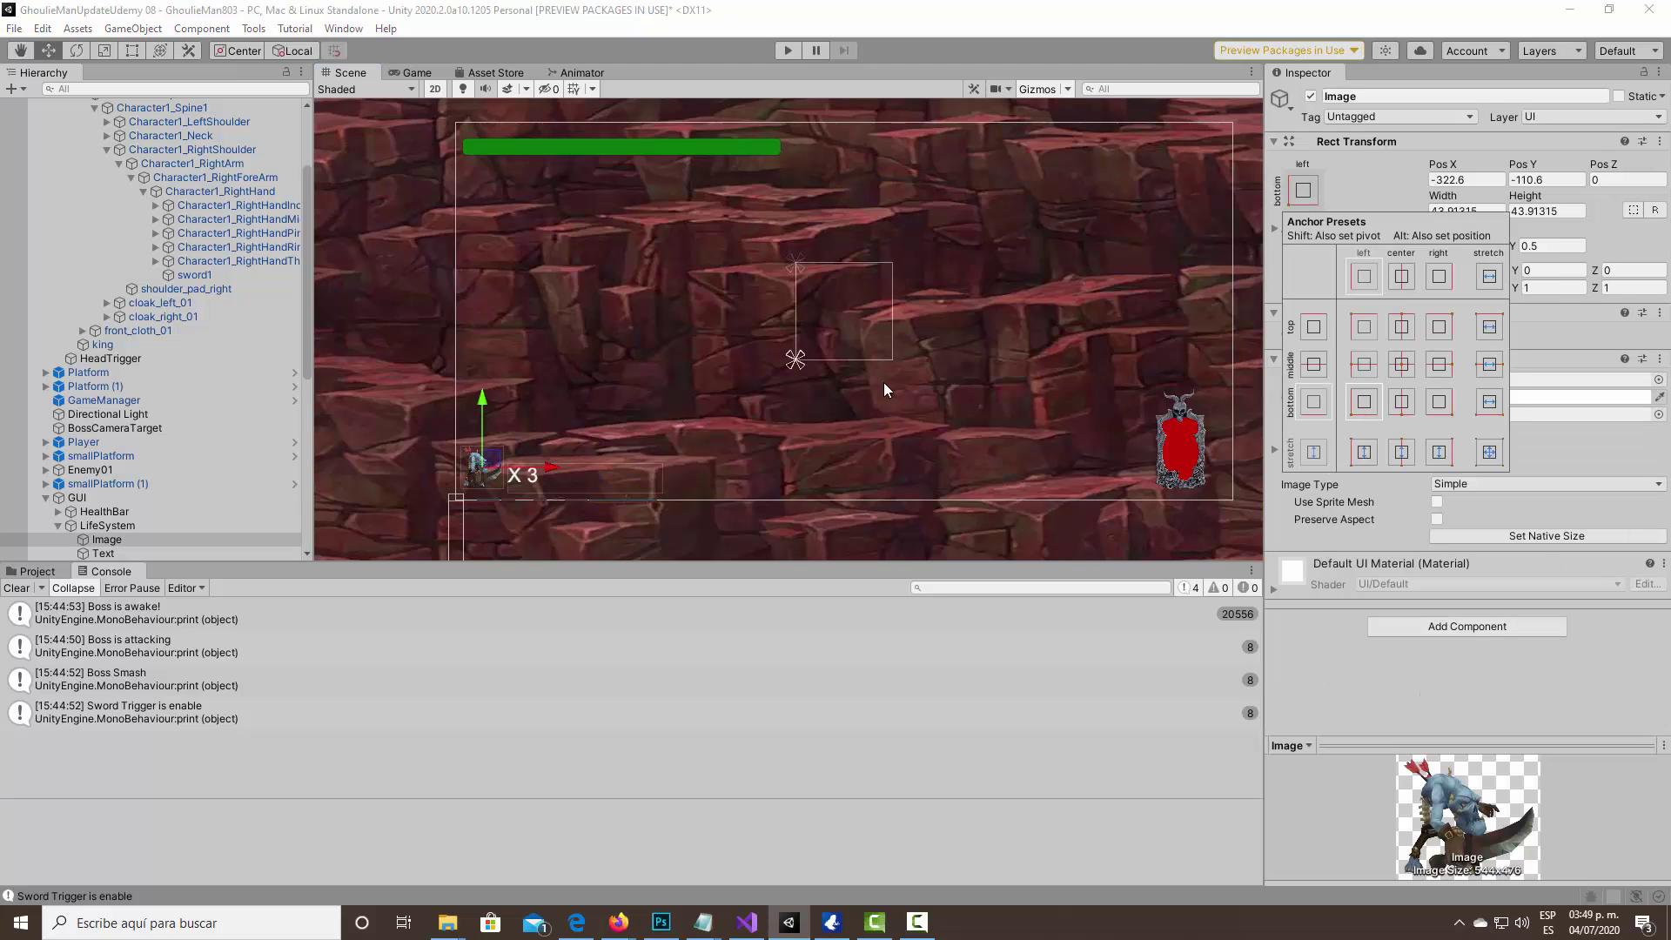
click(557, 461)
click(600, 477)
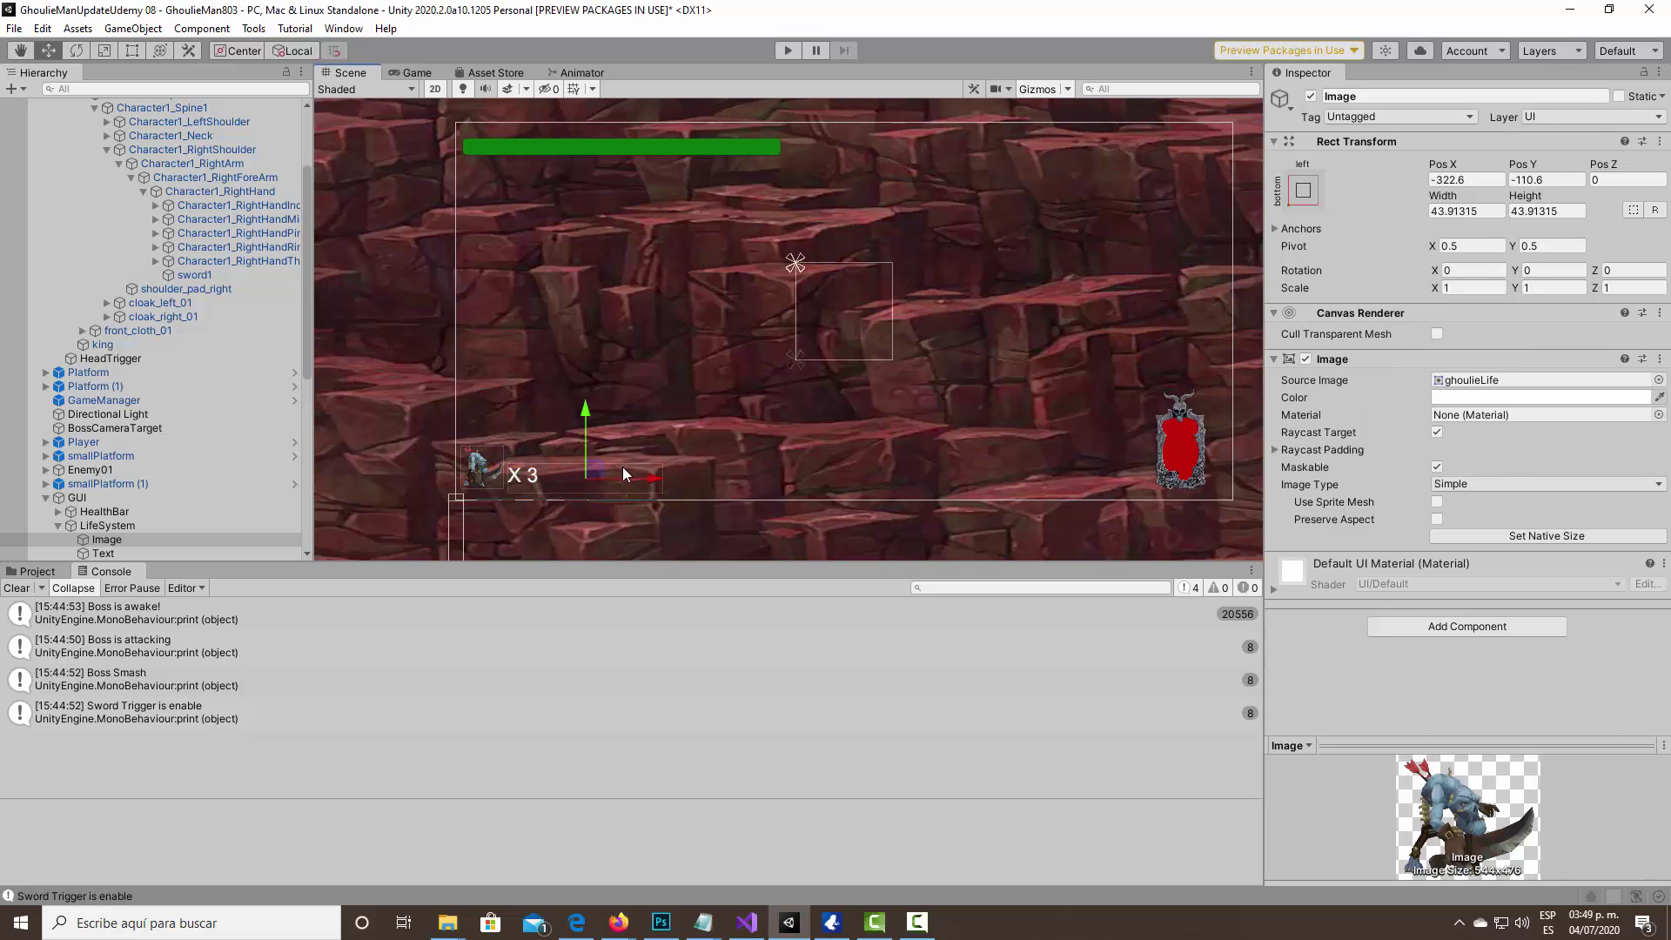
click(1314, 191)
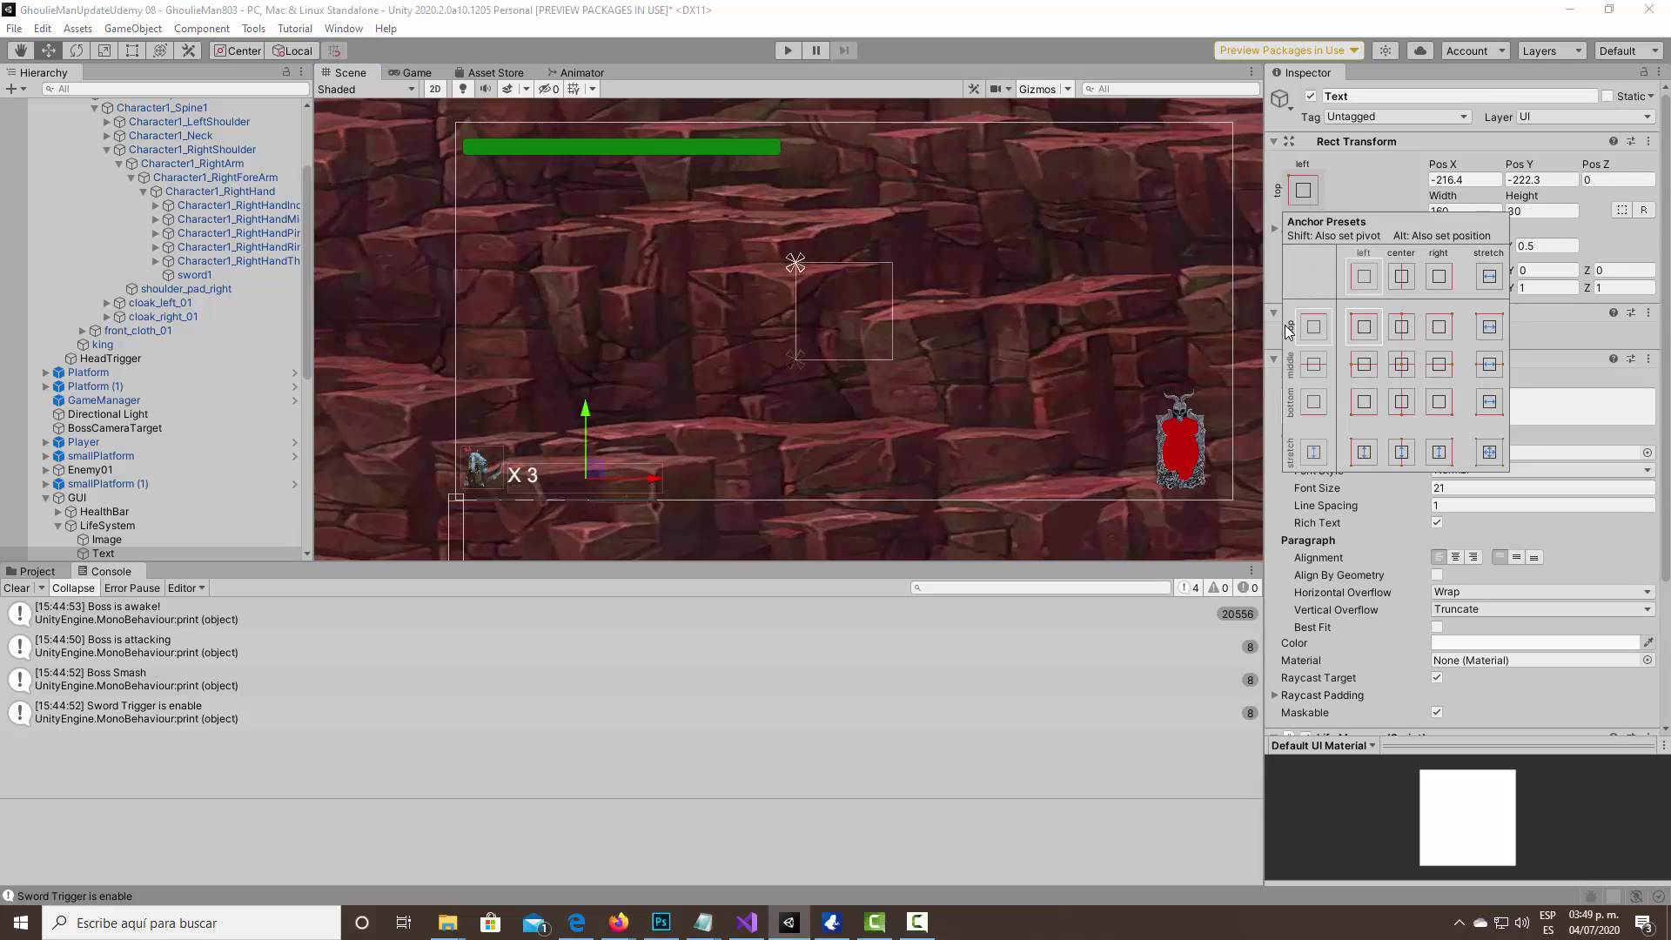
click(1363, 399)
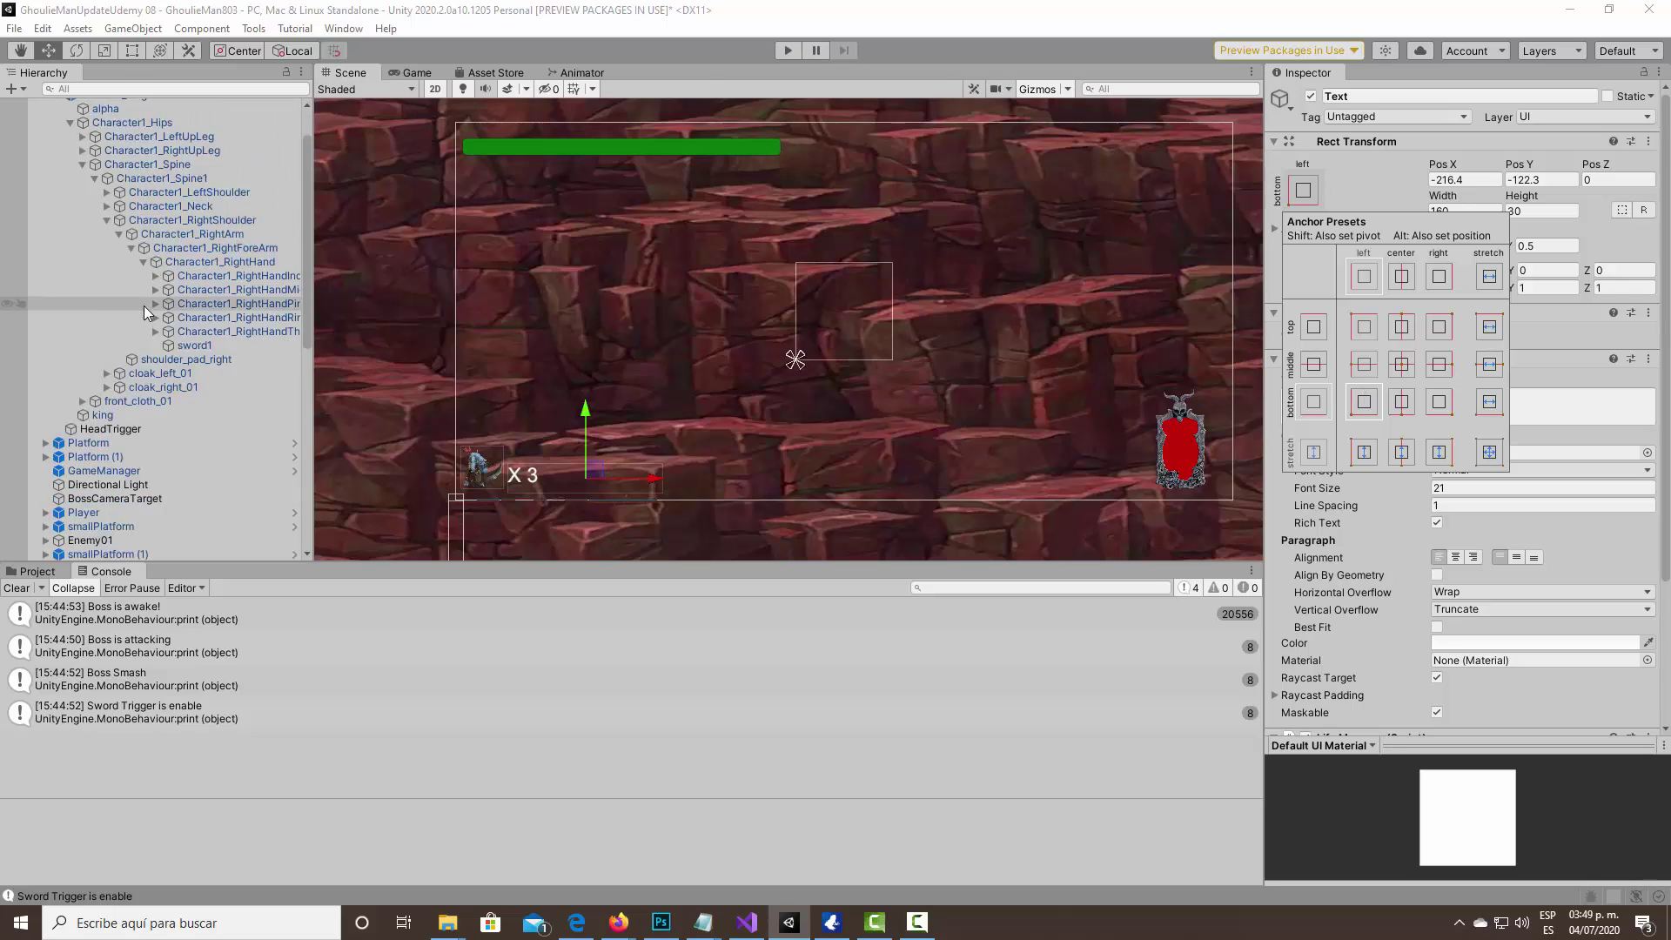
Frame the Player and return the Scene view to 3D perspective, orbiting and zooming out.
scroll(143, 305, up, 1)
click(84, 459)
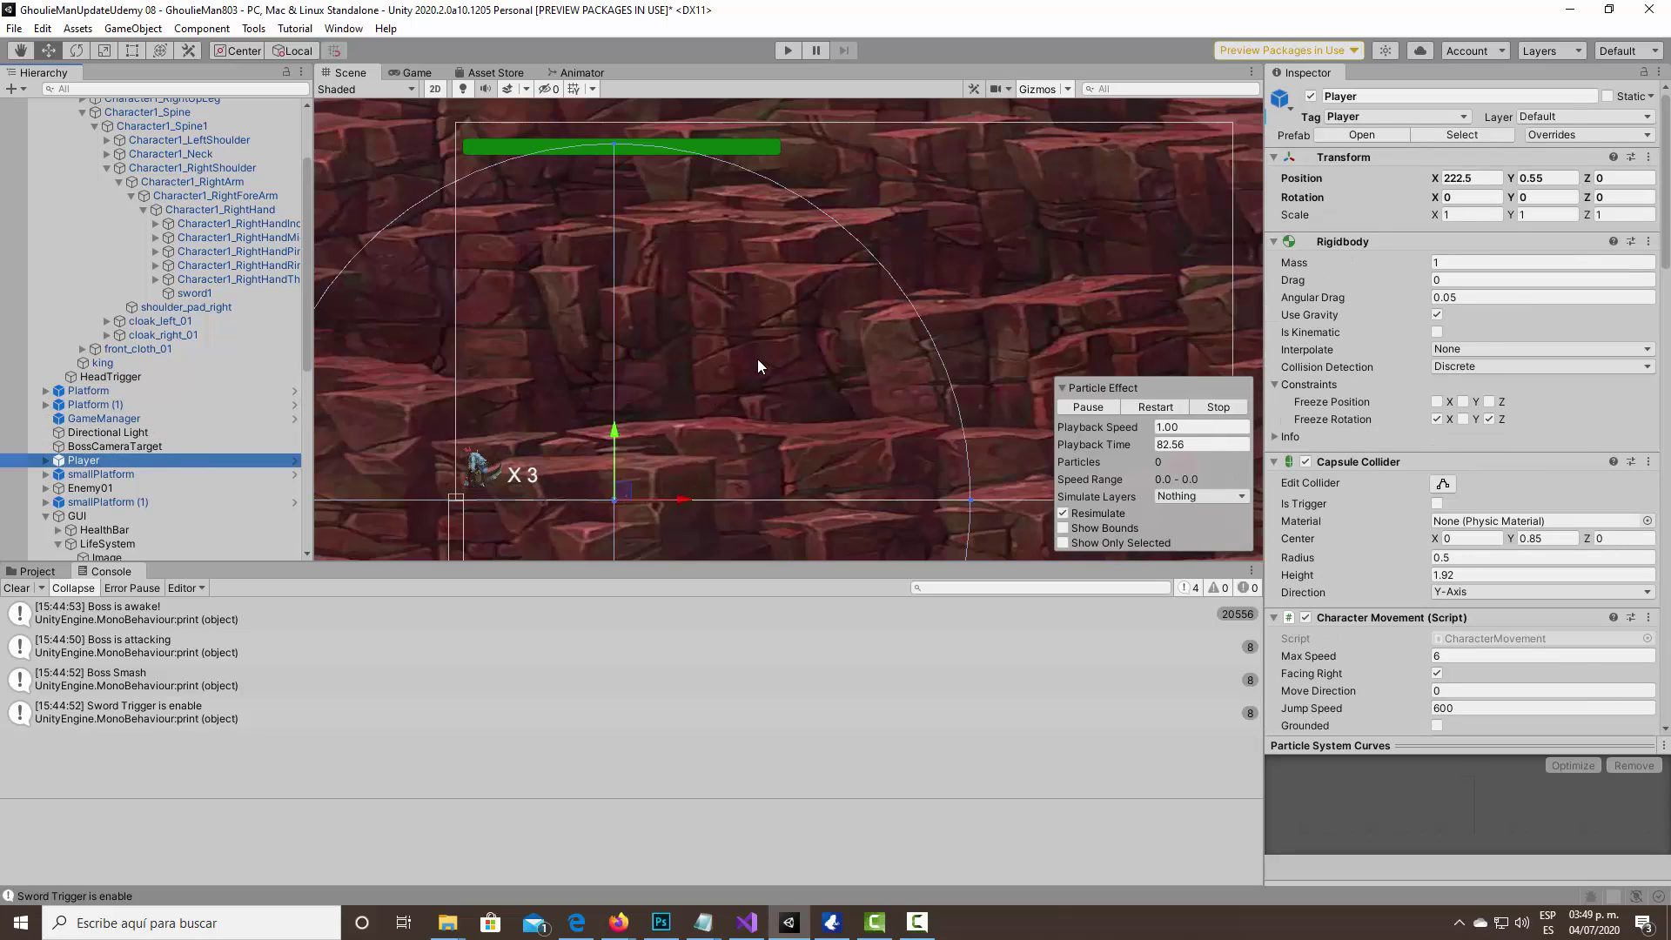
key(f)
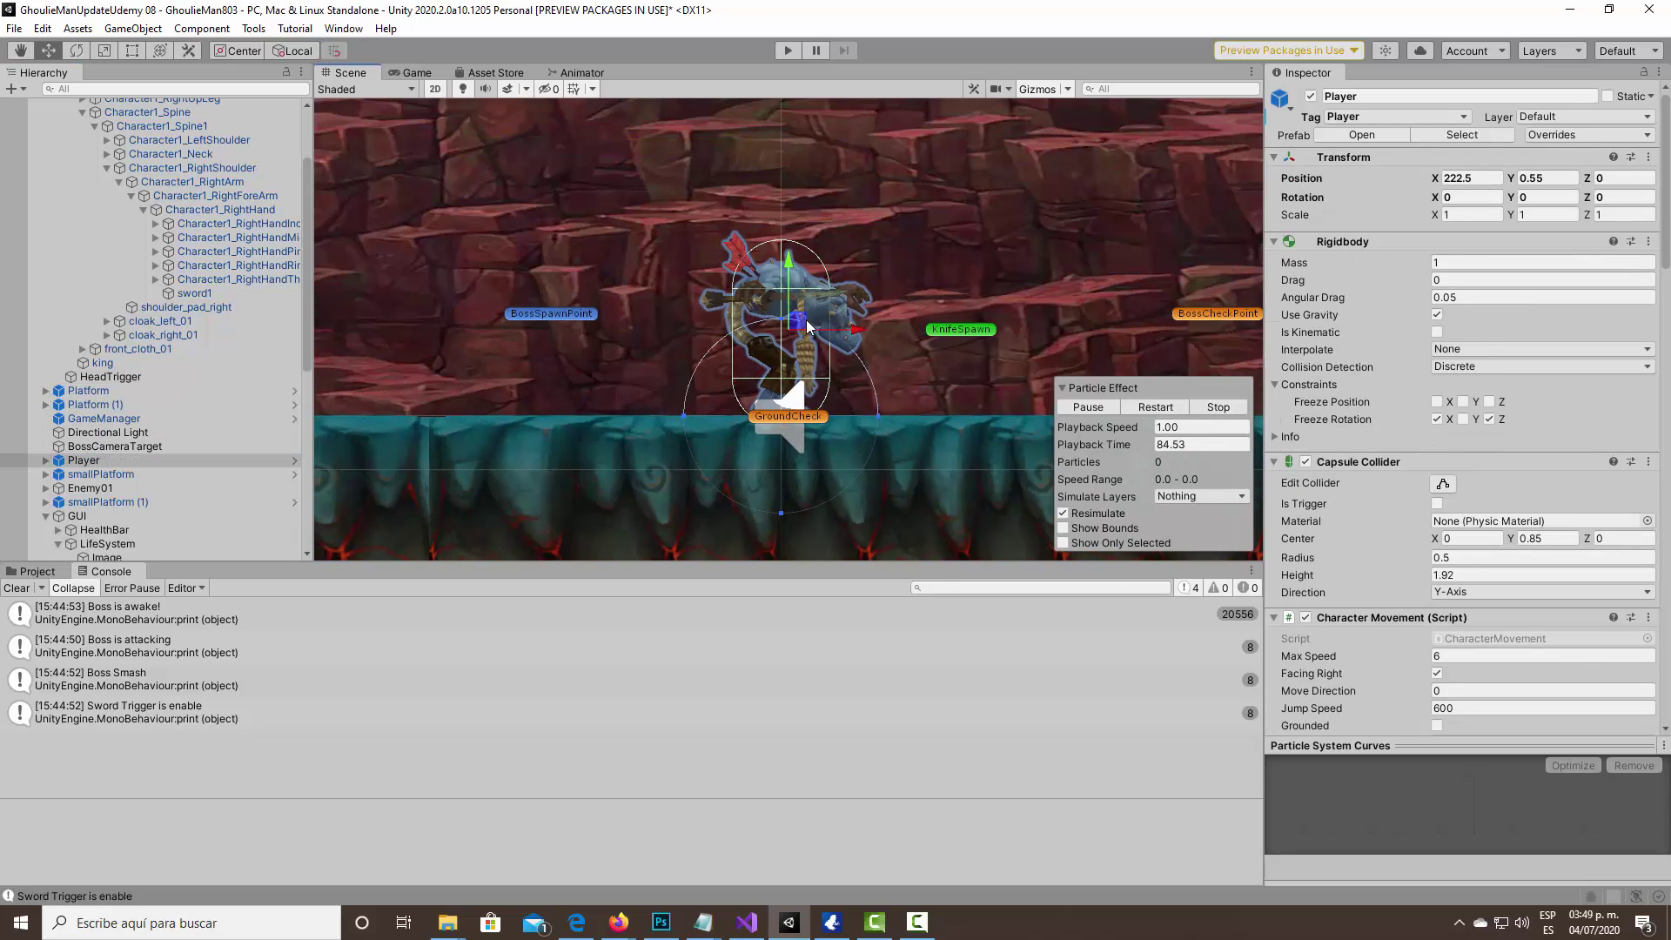
click(434, 89)
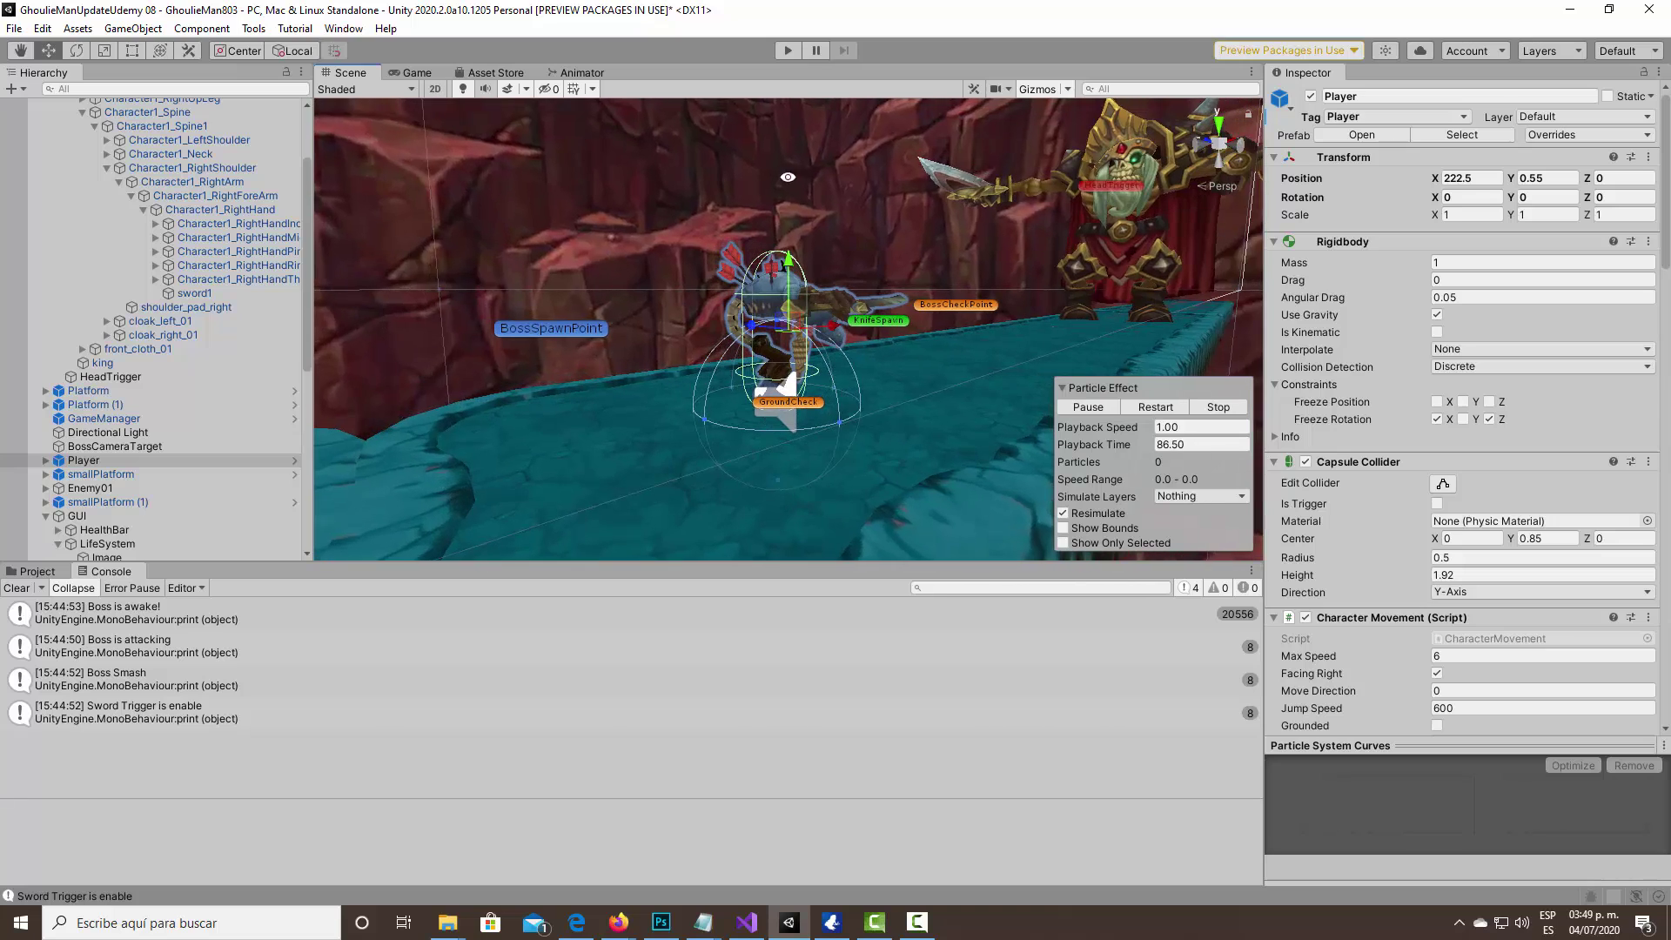
alt+drag(787, 177, 838, 227)
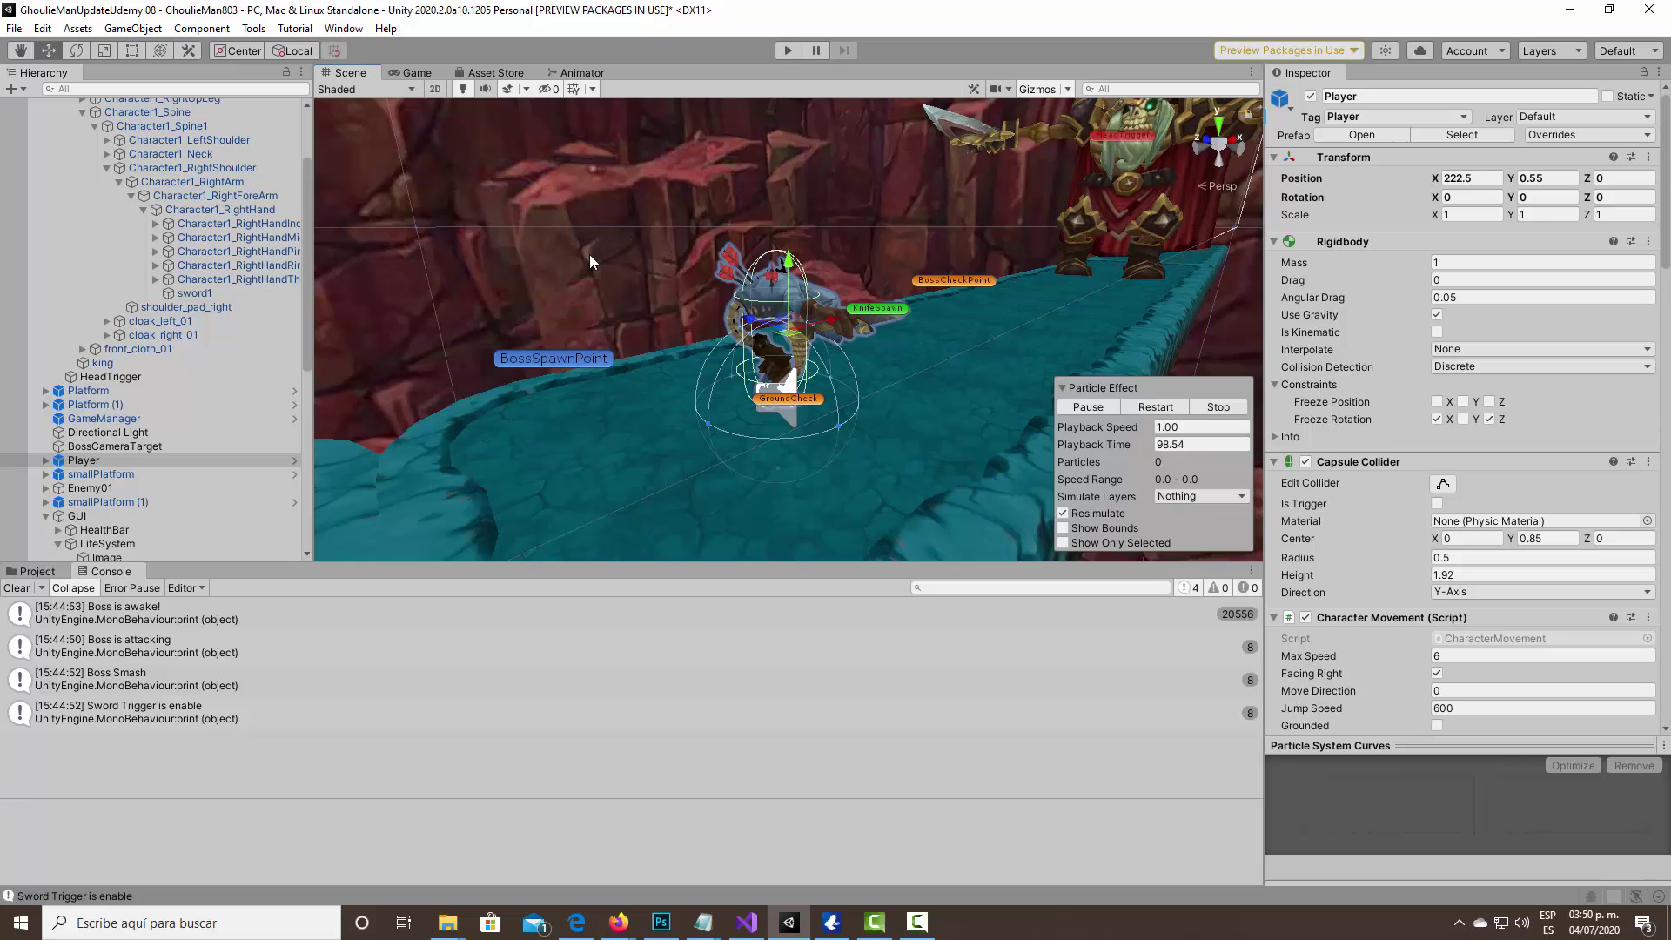
key(f)
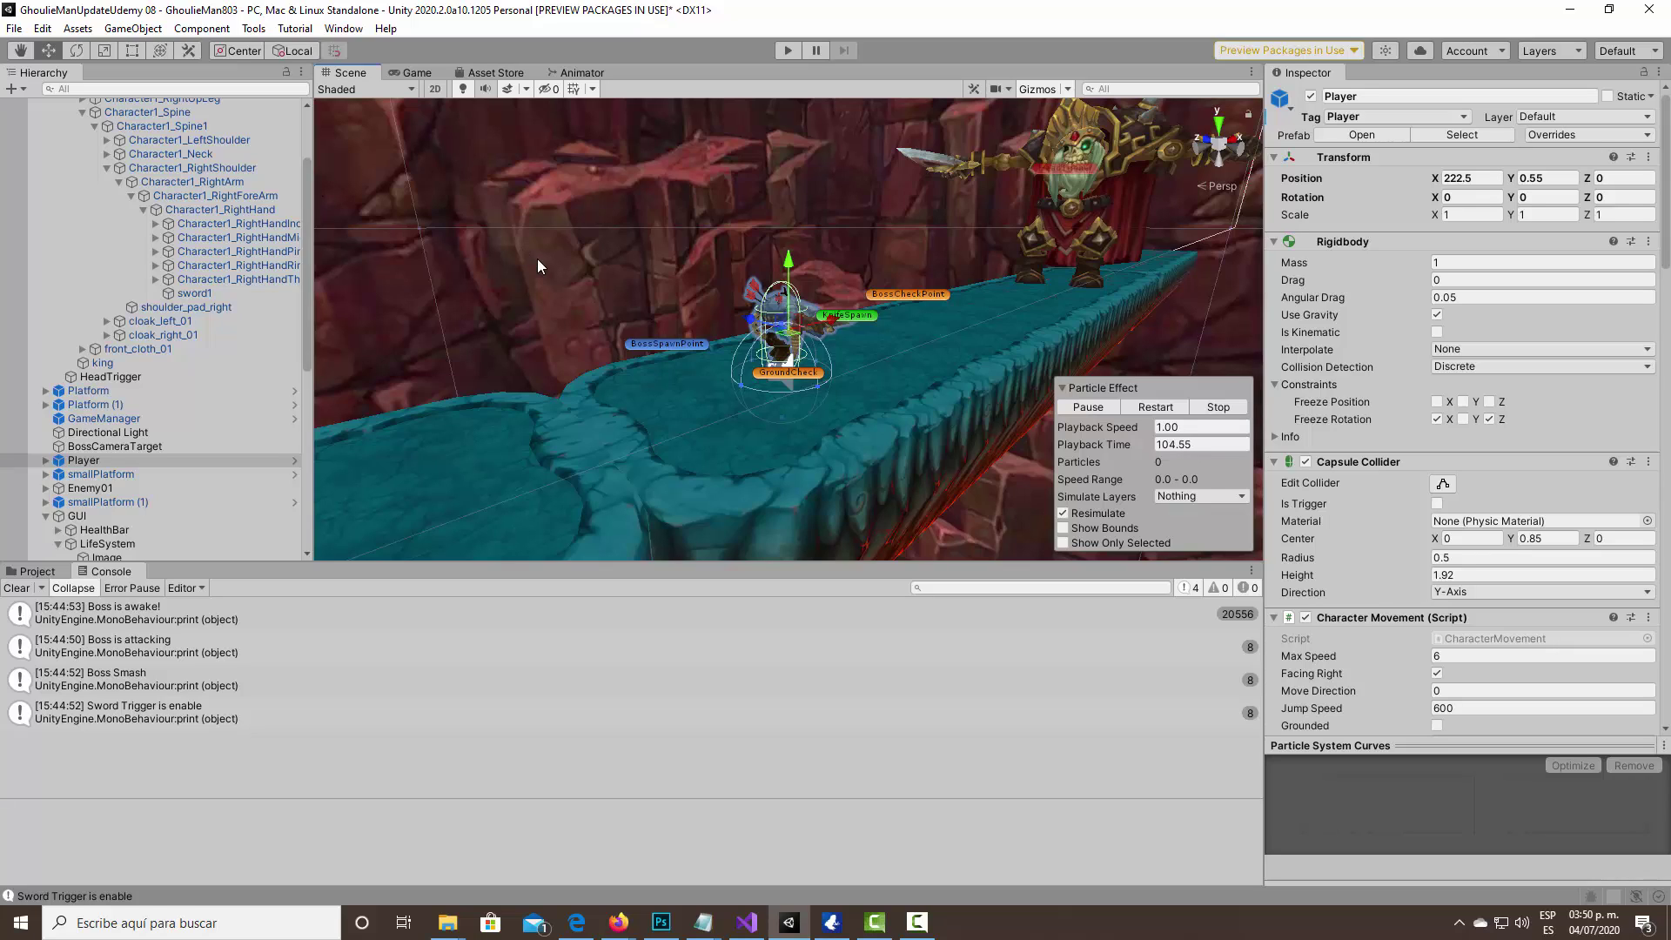
scroll(458, 285, down, 6)
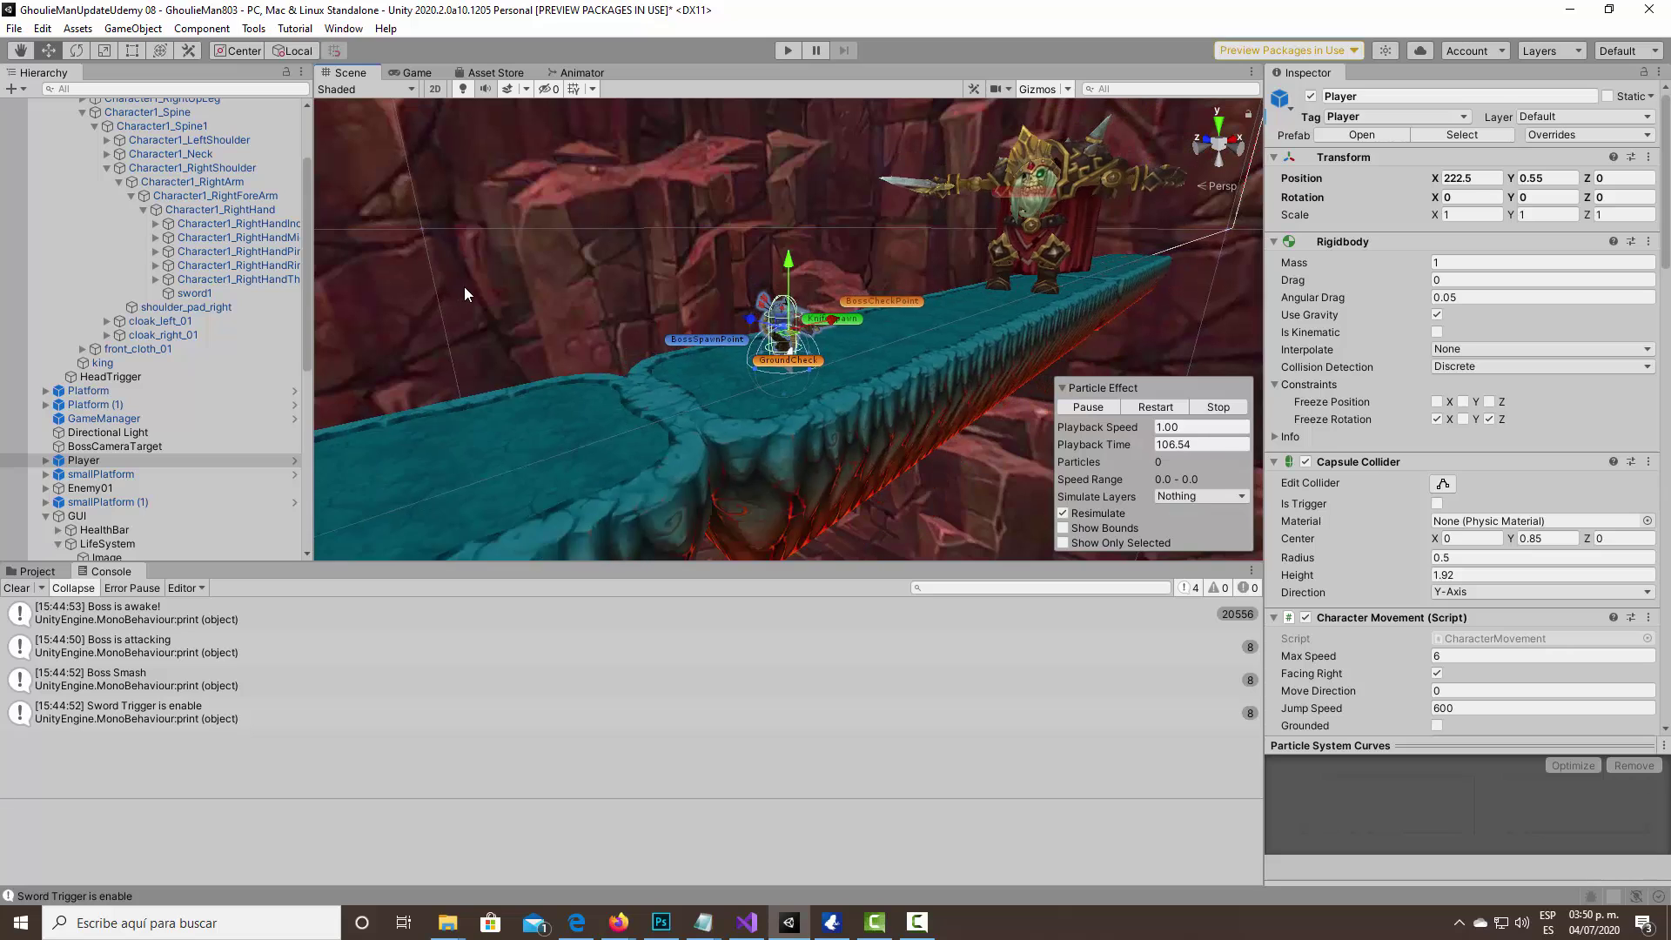
scroll(452, 286, down, 3)
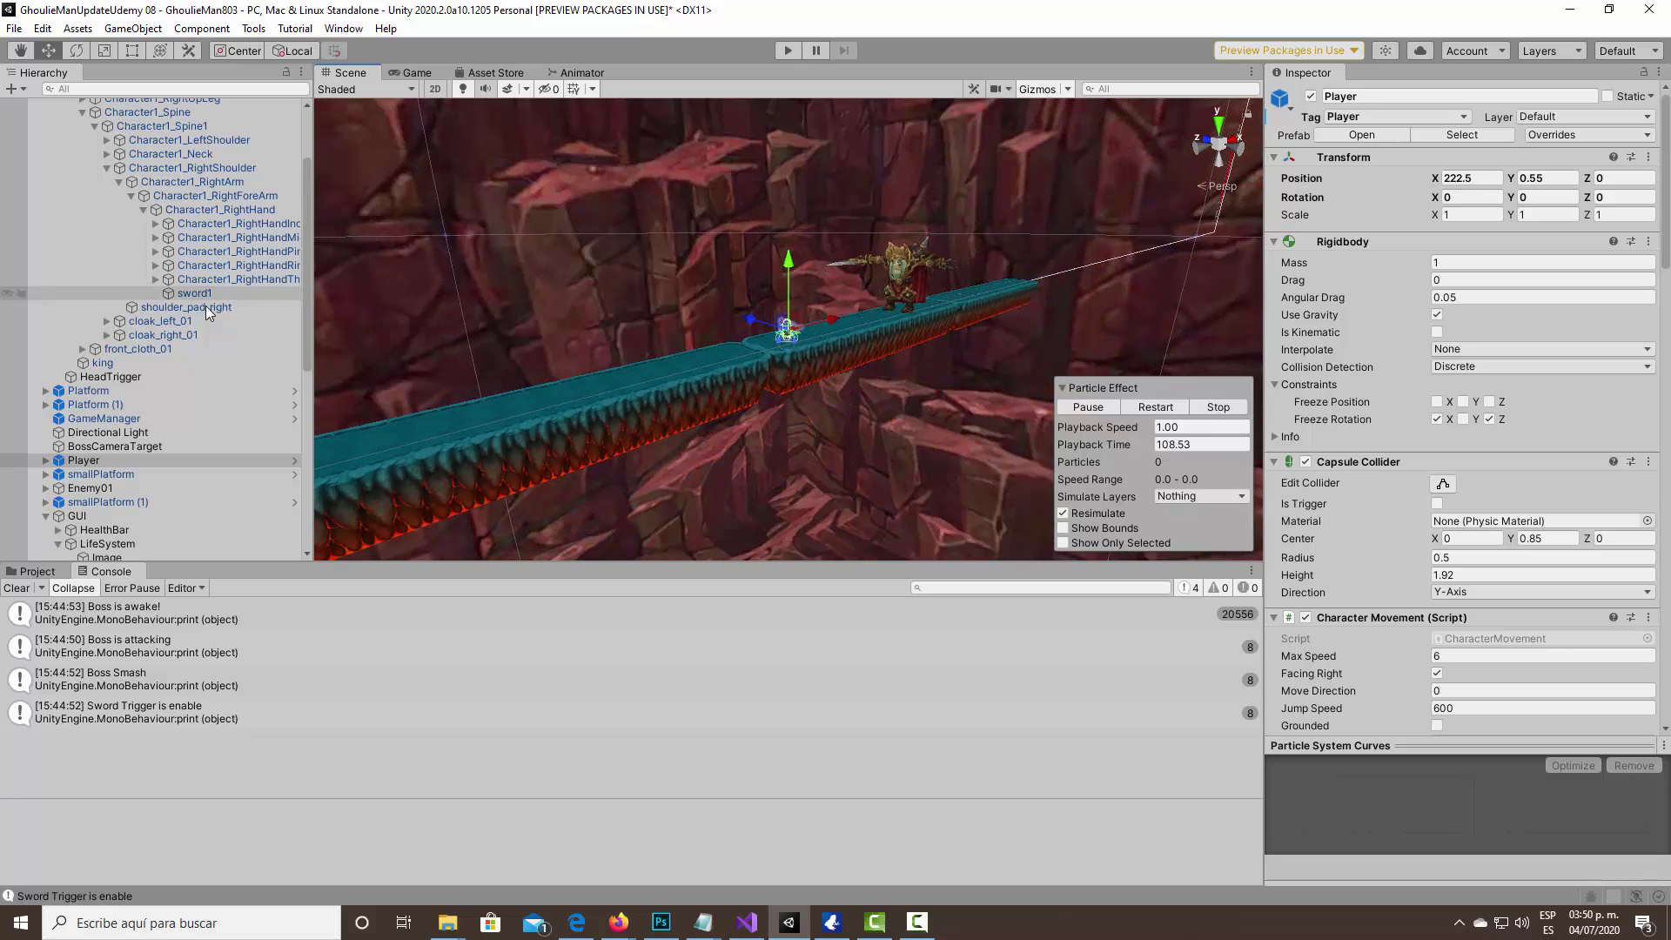
scroll(213, 331, up, 3)
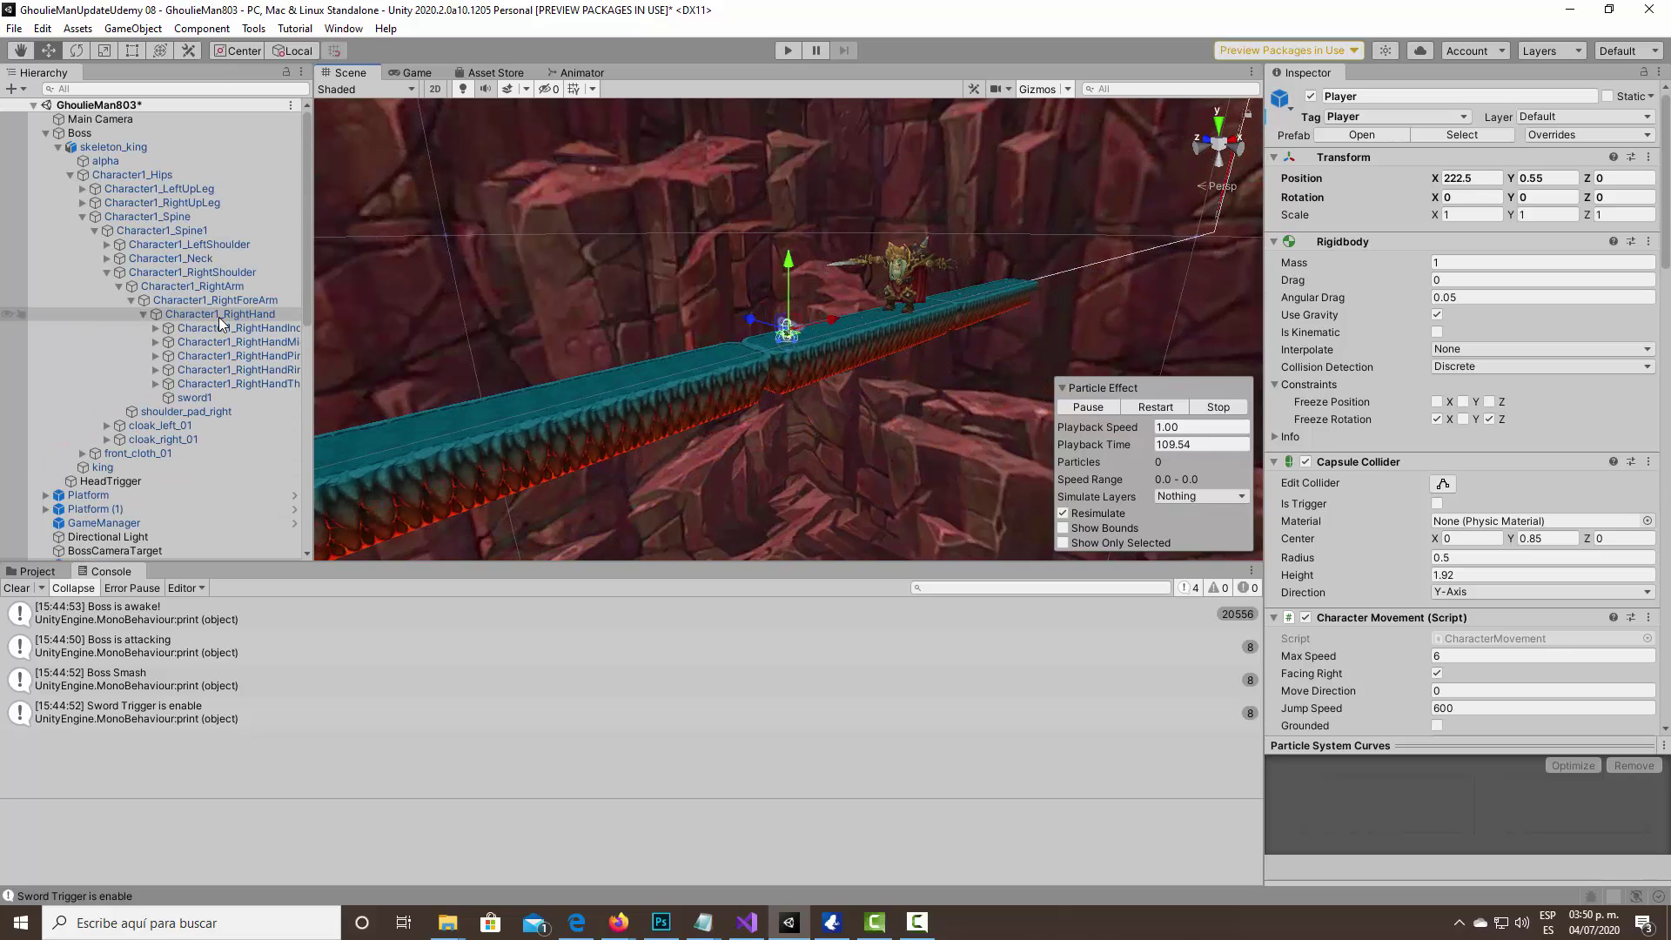
Collapse the Boss branch and frame the Checkpoint object from the Hierarchy.
click(46, 133)
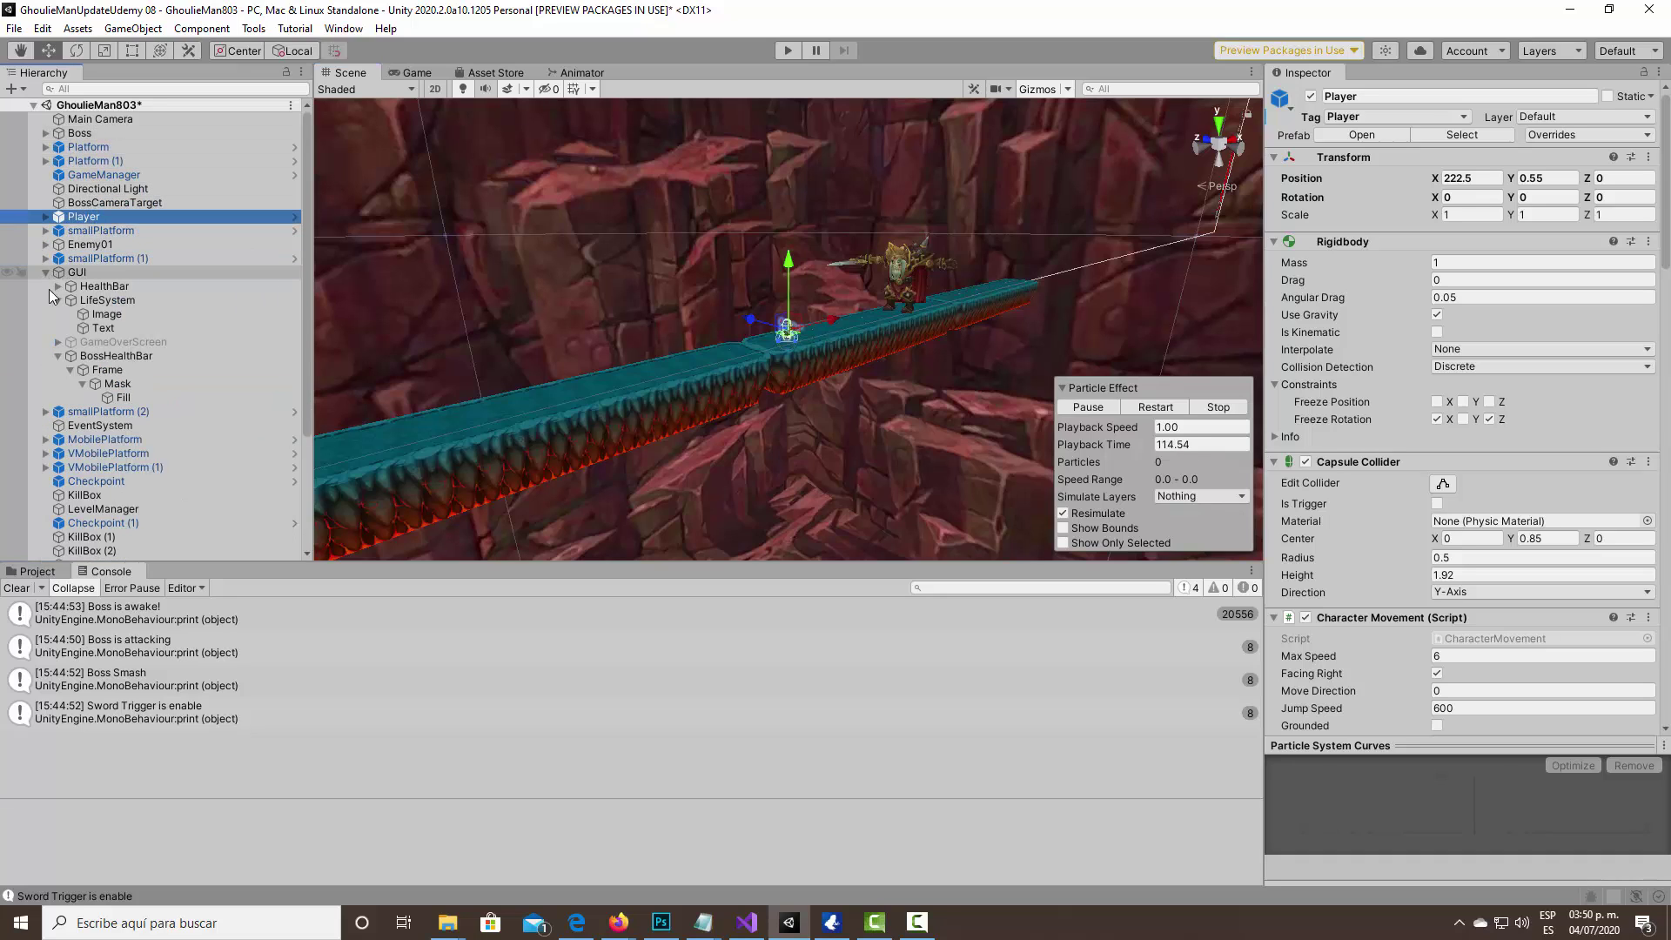
scroll(83, 413, down, 1)
double_click(87, 428)
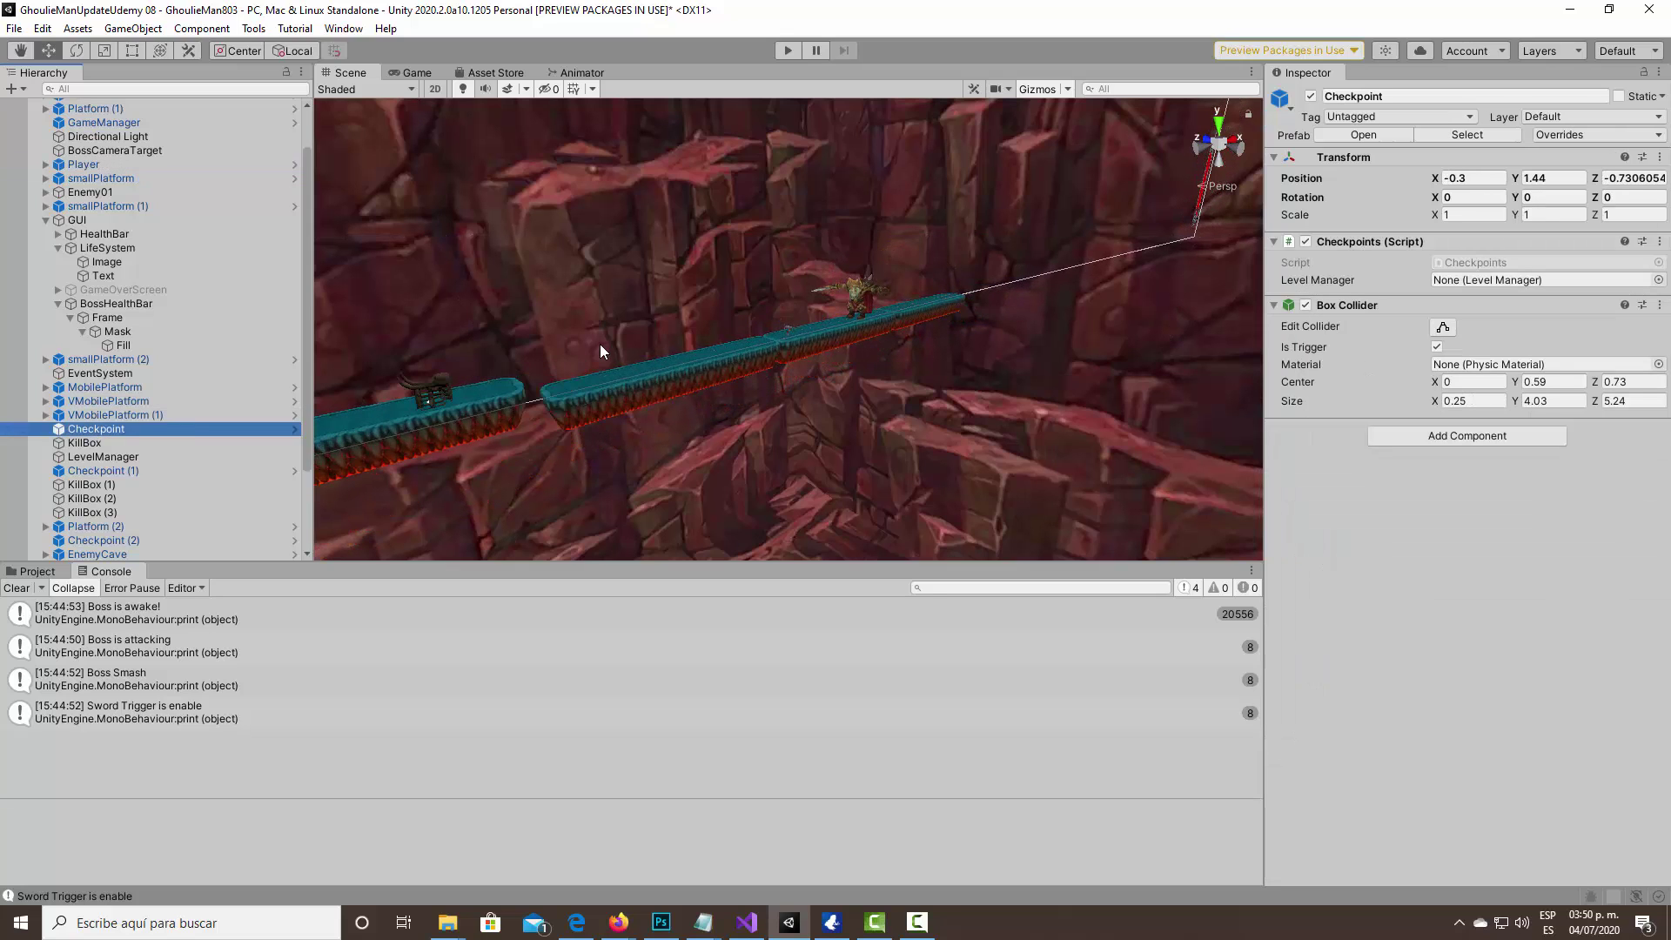
Duplicate Checkpoint (3) as Checkpoint (4) and move it right along the platform to X 213.9.
click(95, 470)
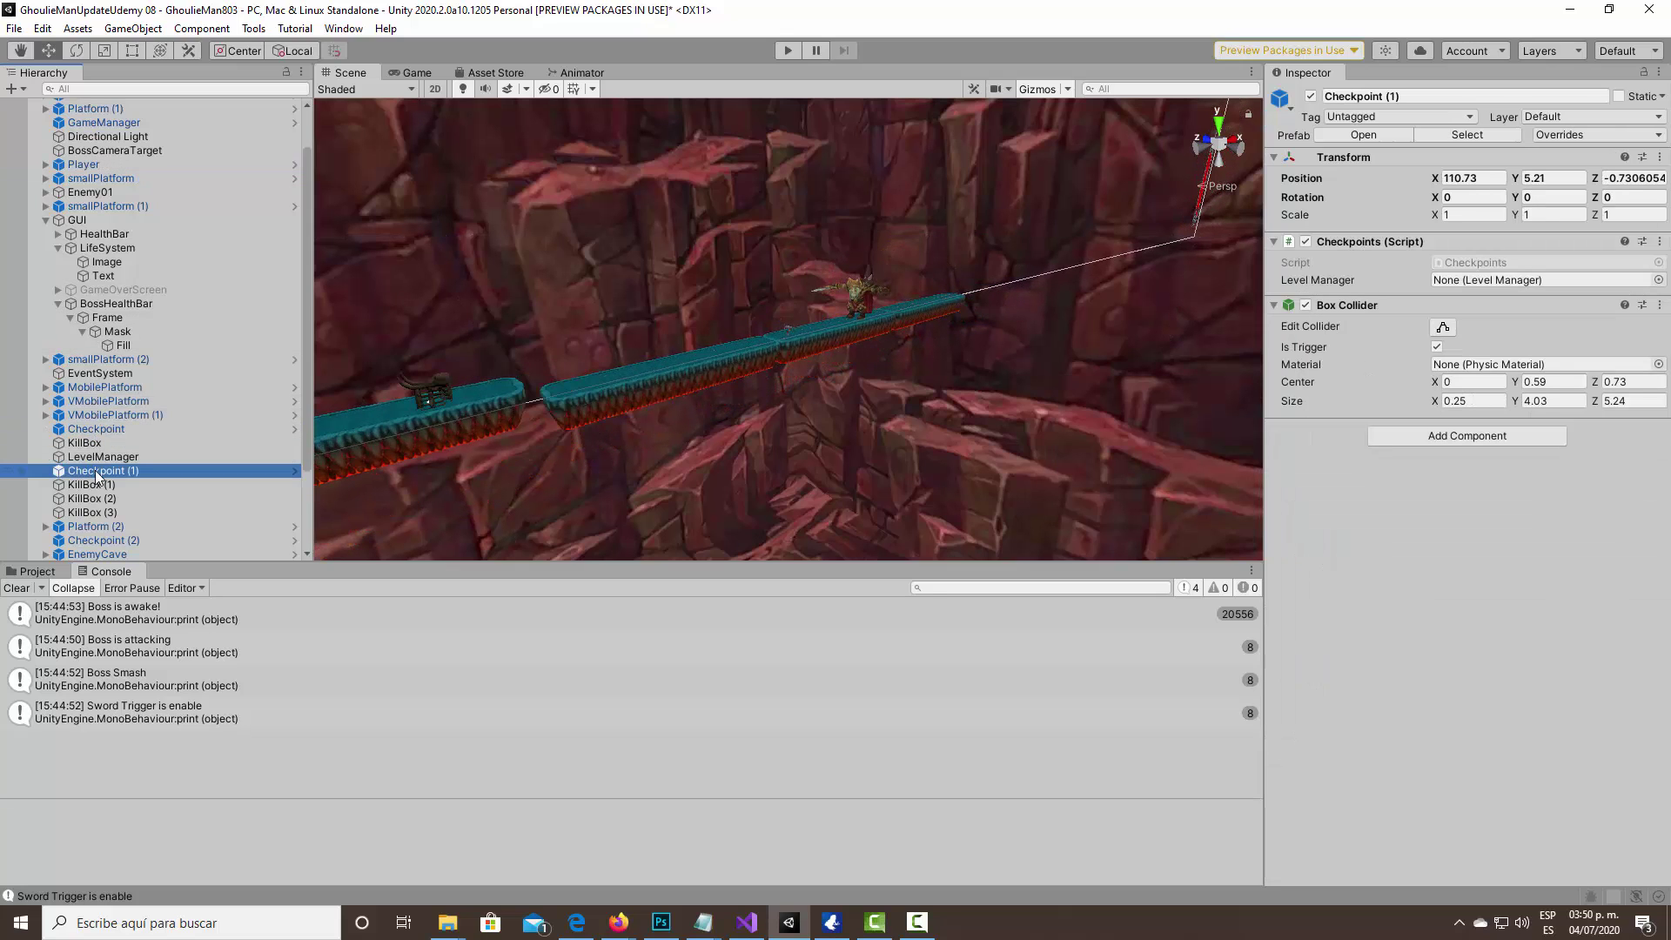
scroll(115, 468, down, 1)
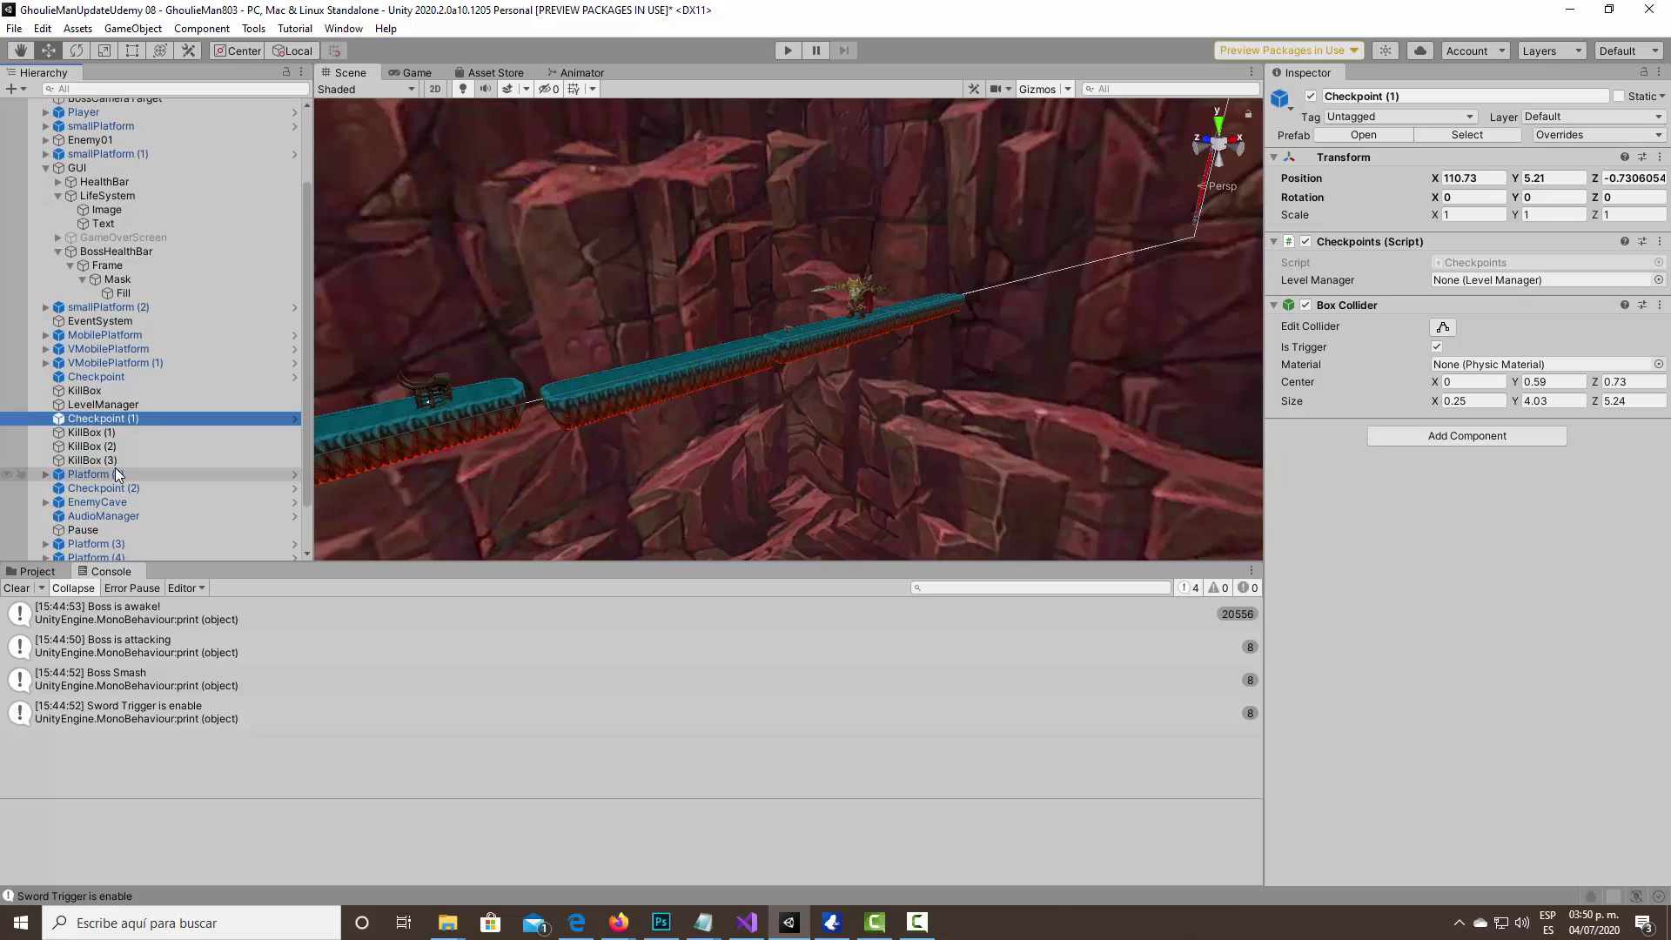
scroll(115, 468, down, 1)
click(109, 532)
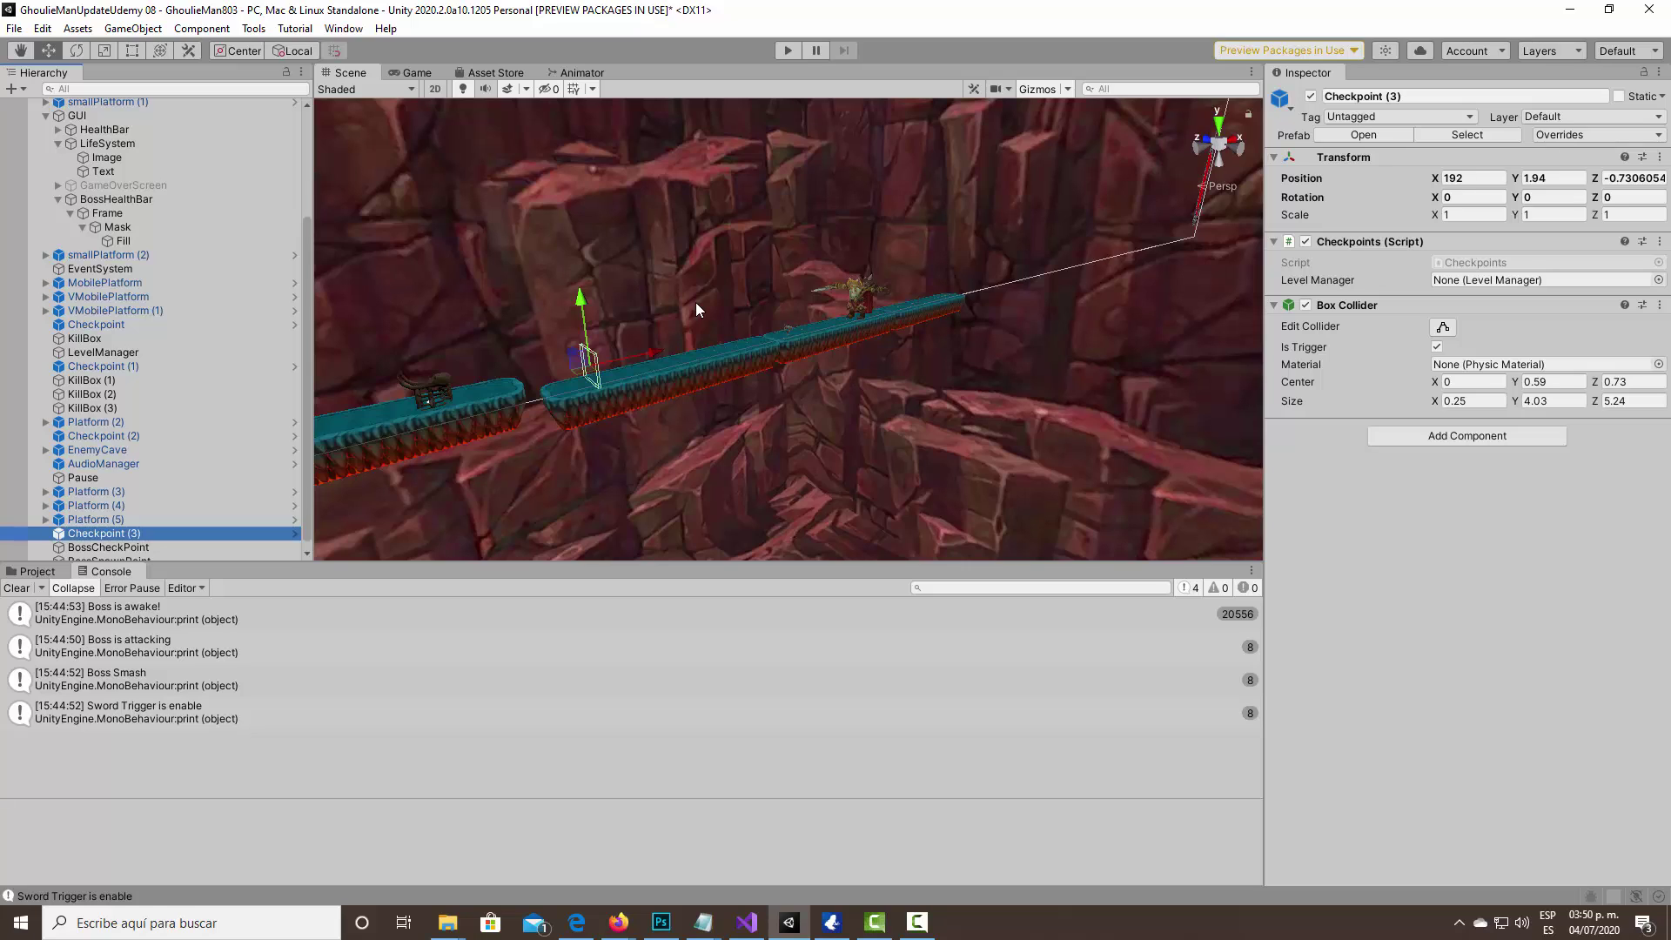
key(ctrl+d)
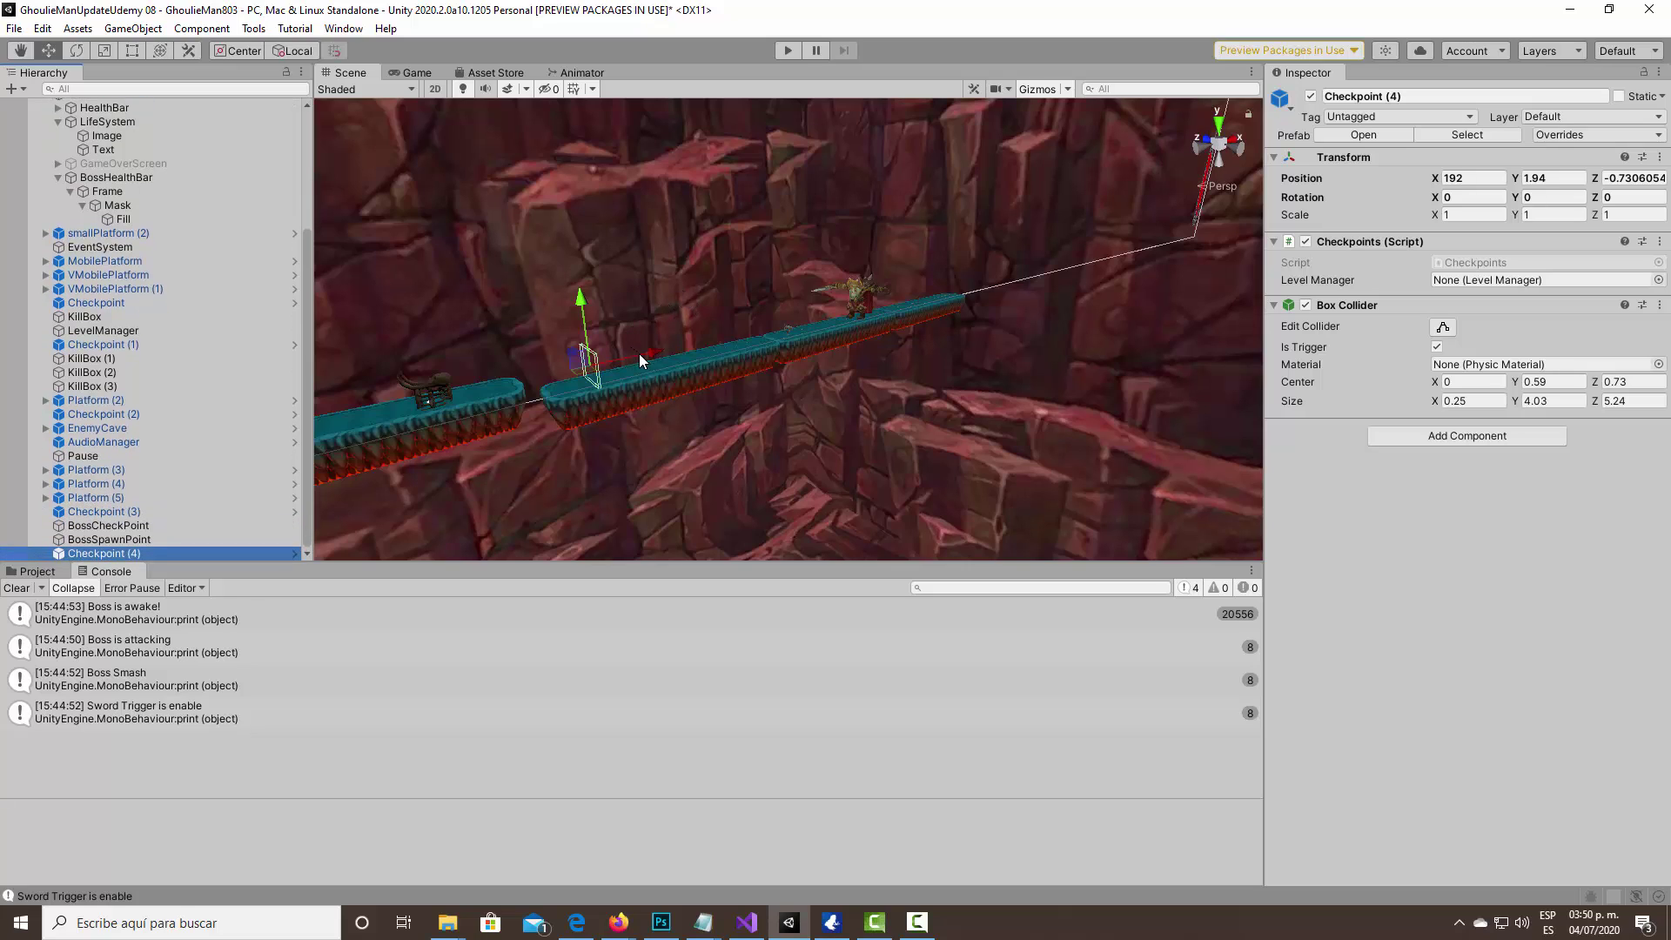
click(639, 353)
click(103, 554)
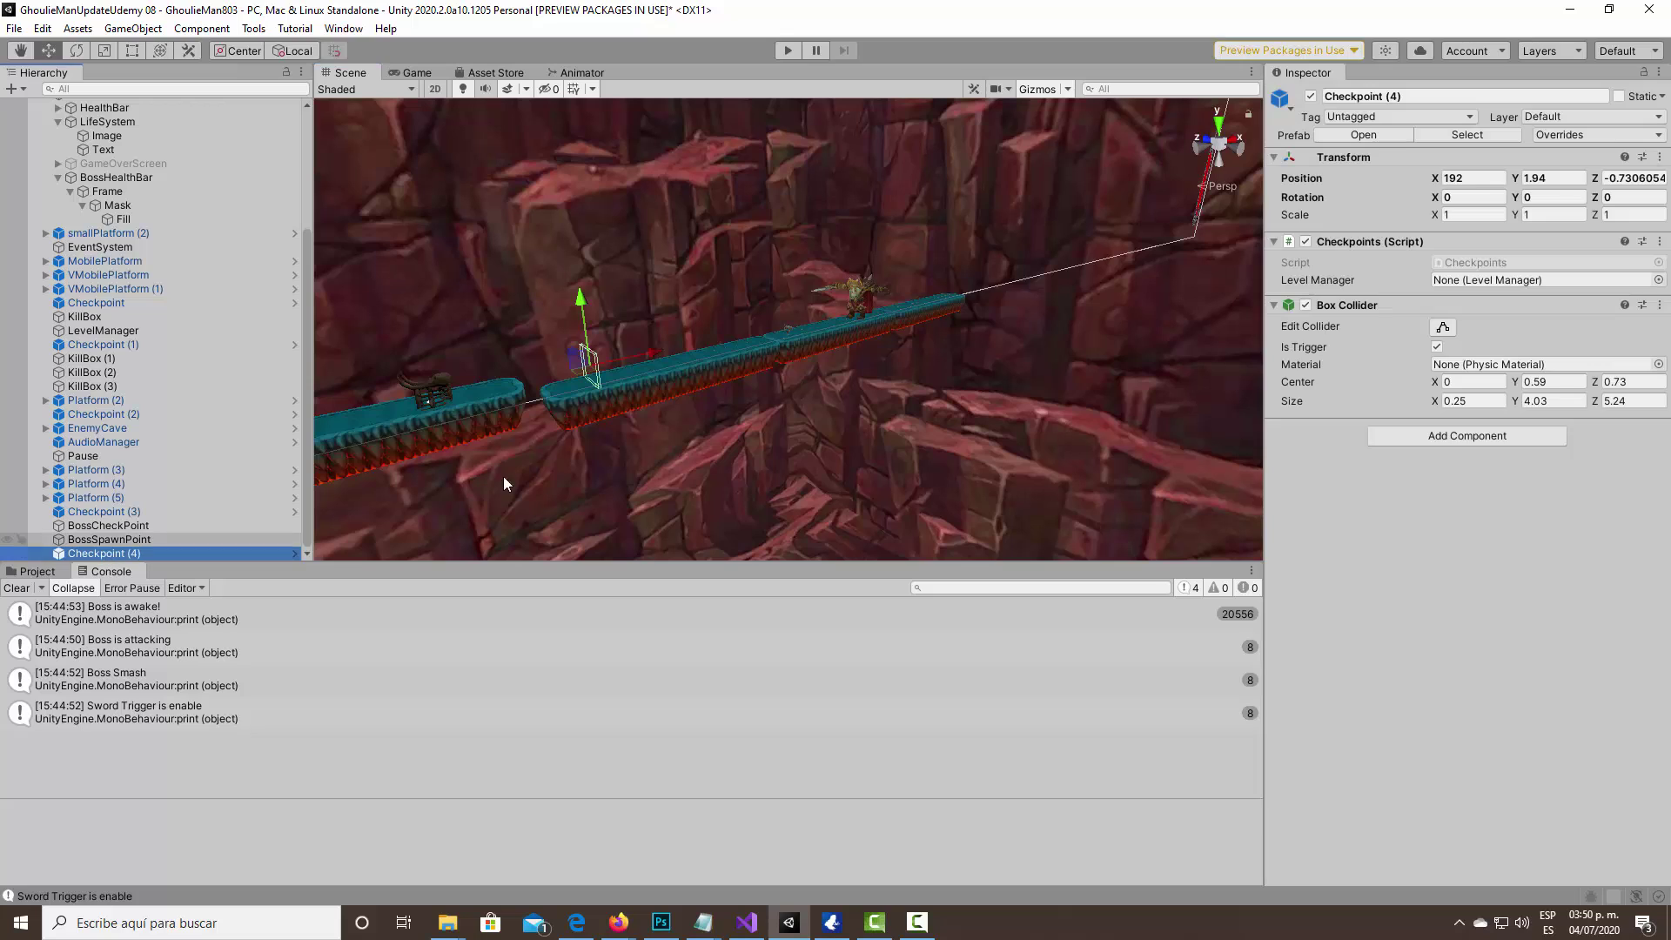
drag(660, 350, 790, 311)
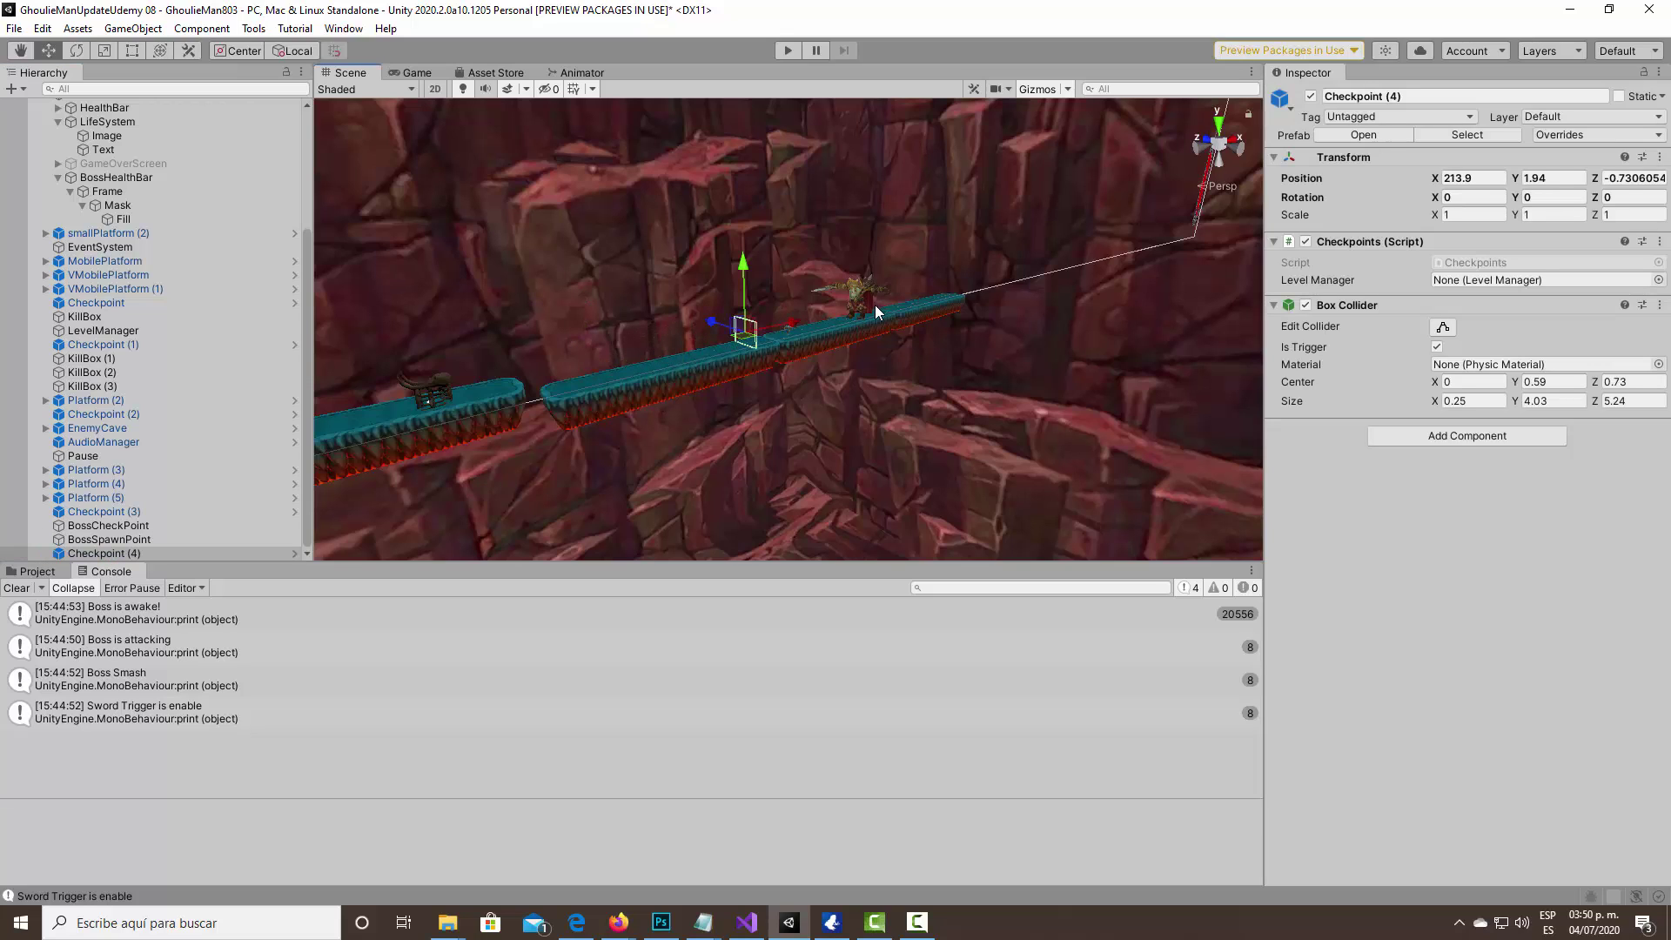
key(f)
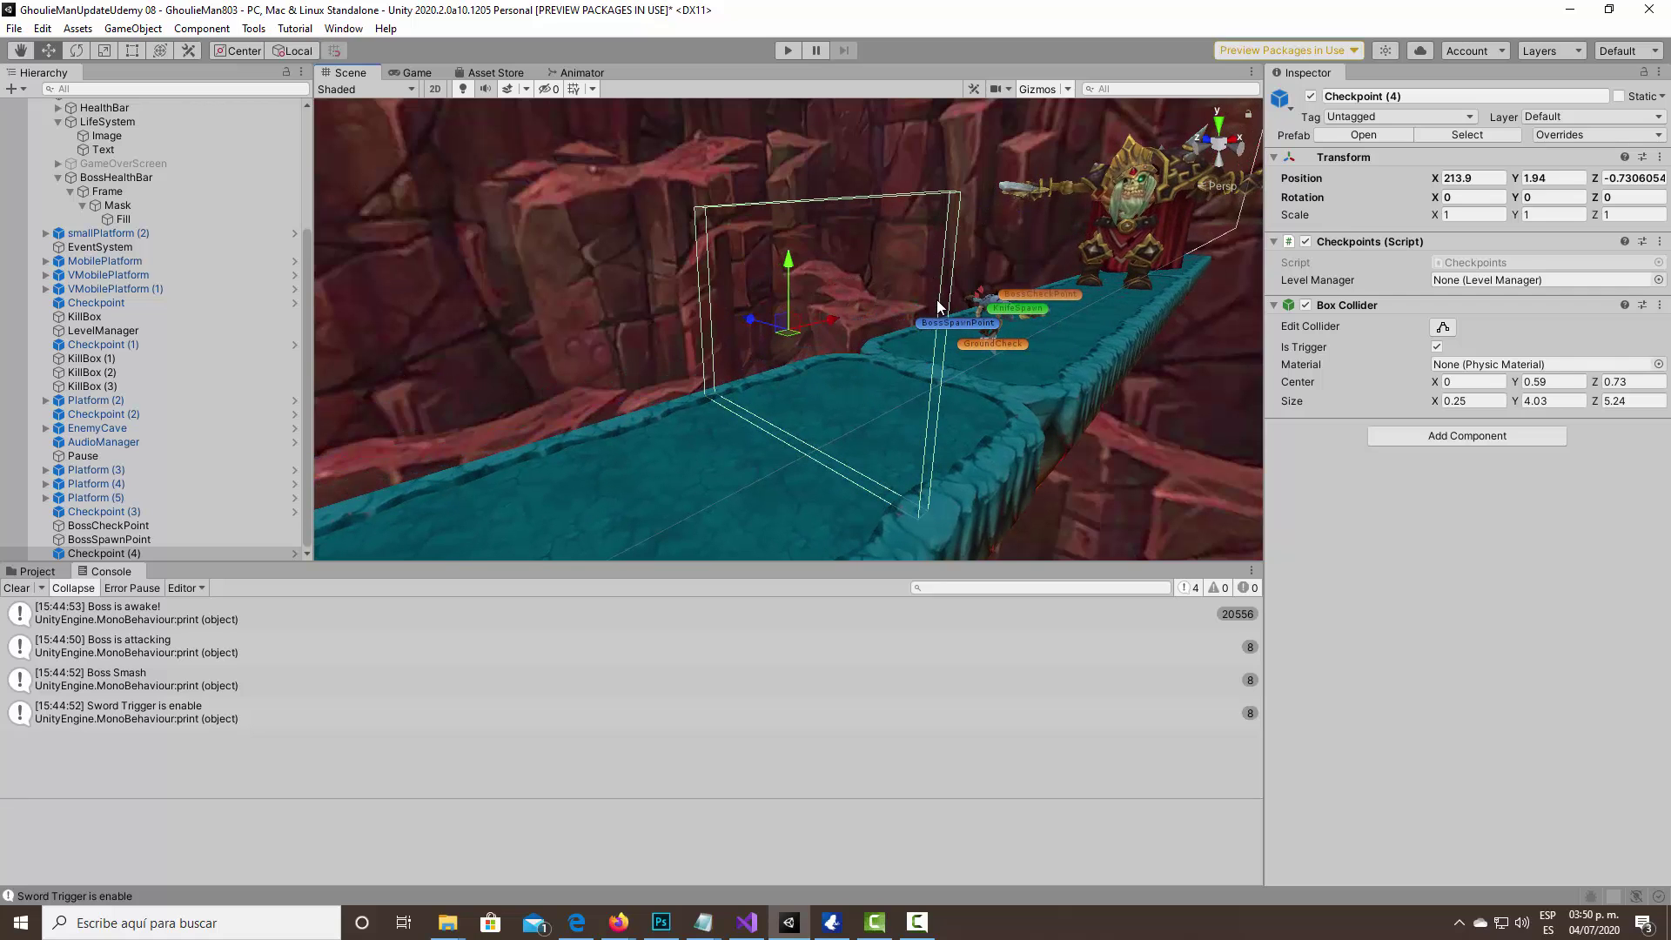
mouse_move(937, 299)
alt+mouse_down()
mouse_move(804, 267)
mouse_move(970, 305)
alt+mouse_up()
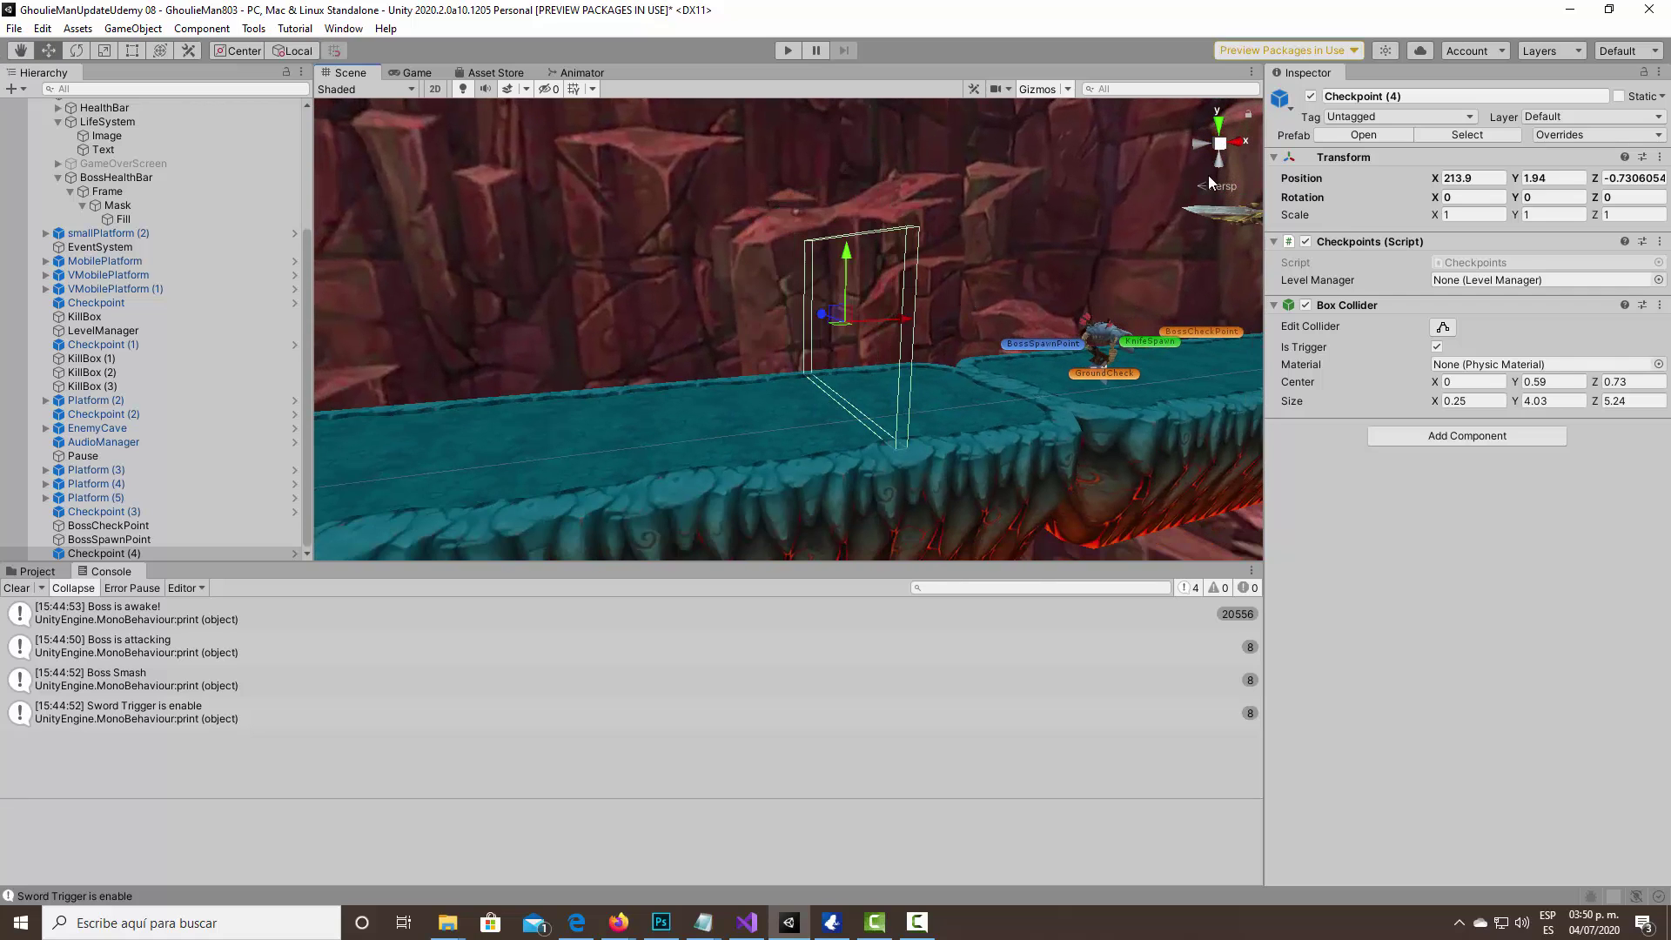
Give Checkpoint (4) a red name label in the scene.
click(1283, 114)
click(1314, 146)
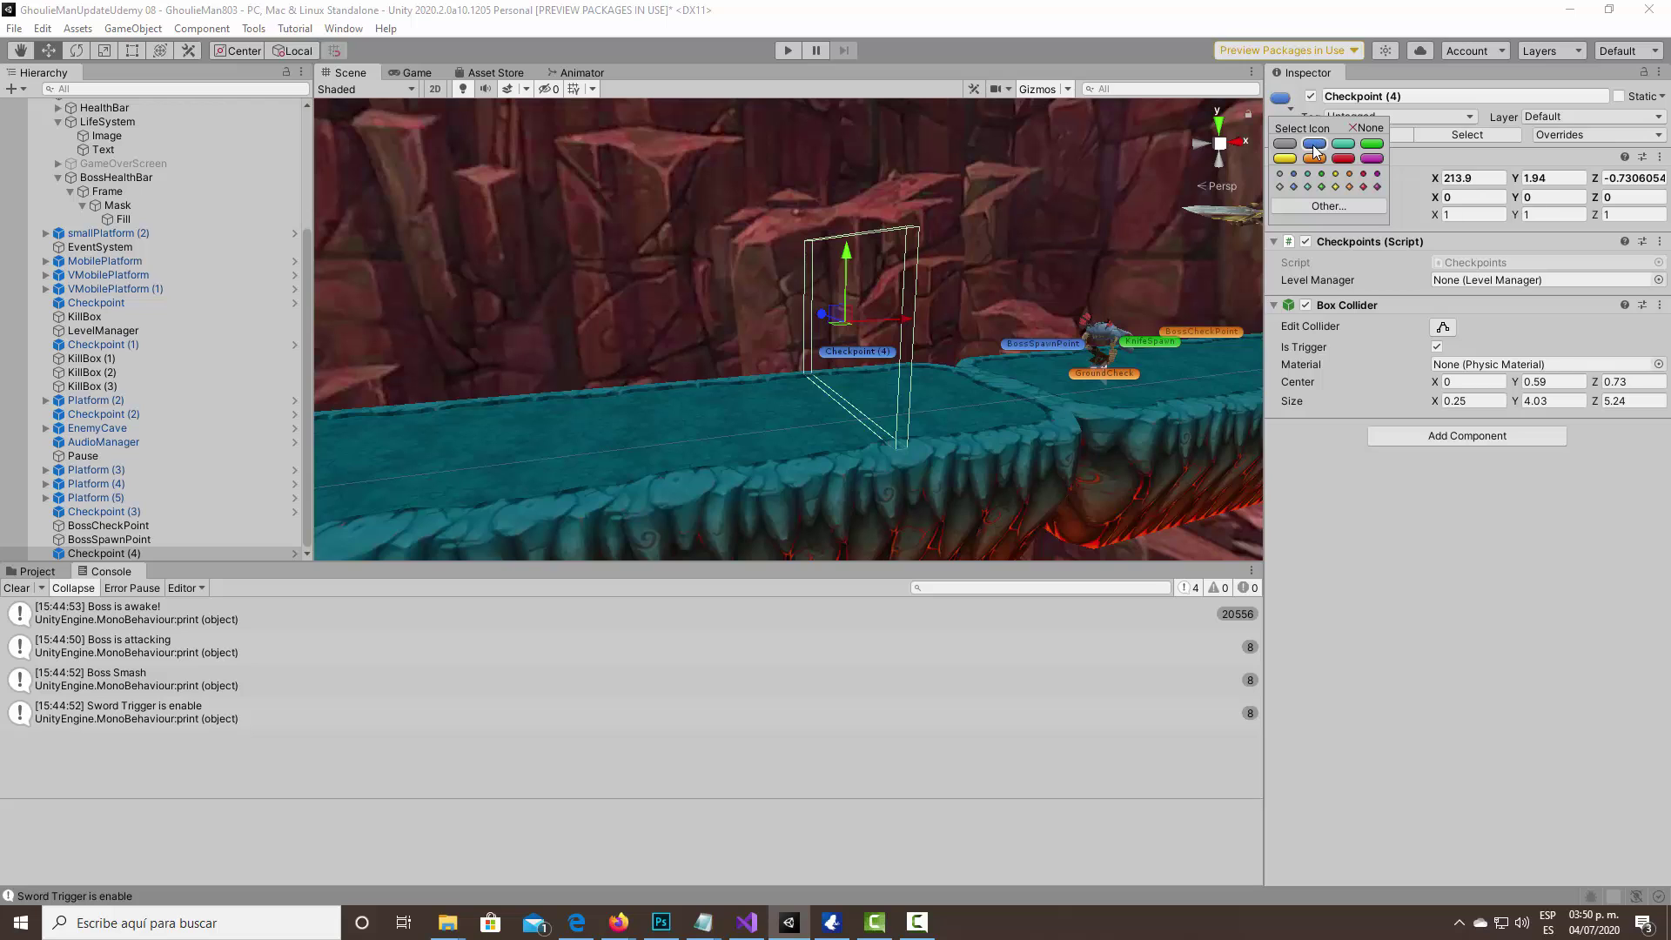
click(1343, 159)
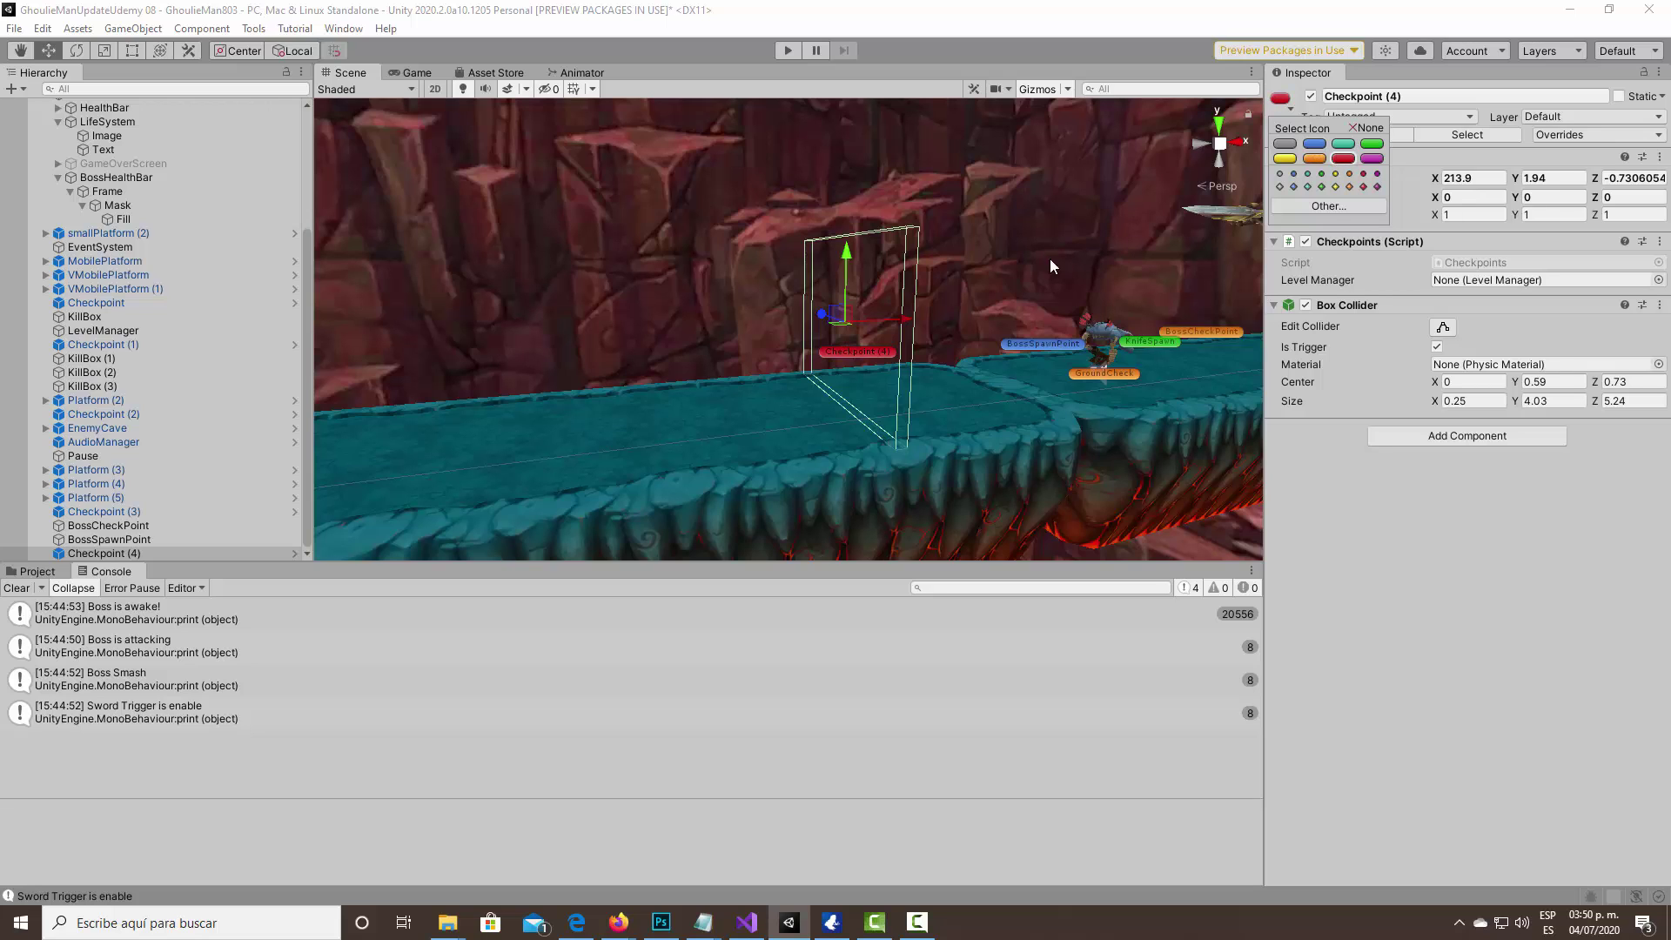
click(935, 300)
alt+drag(936, 300, 1165, 320)
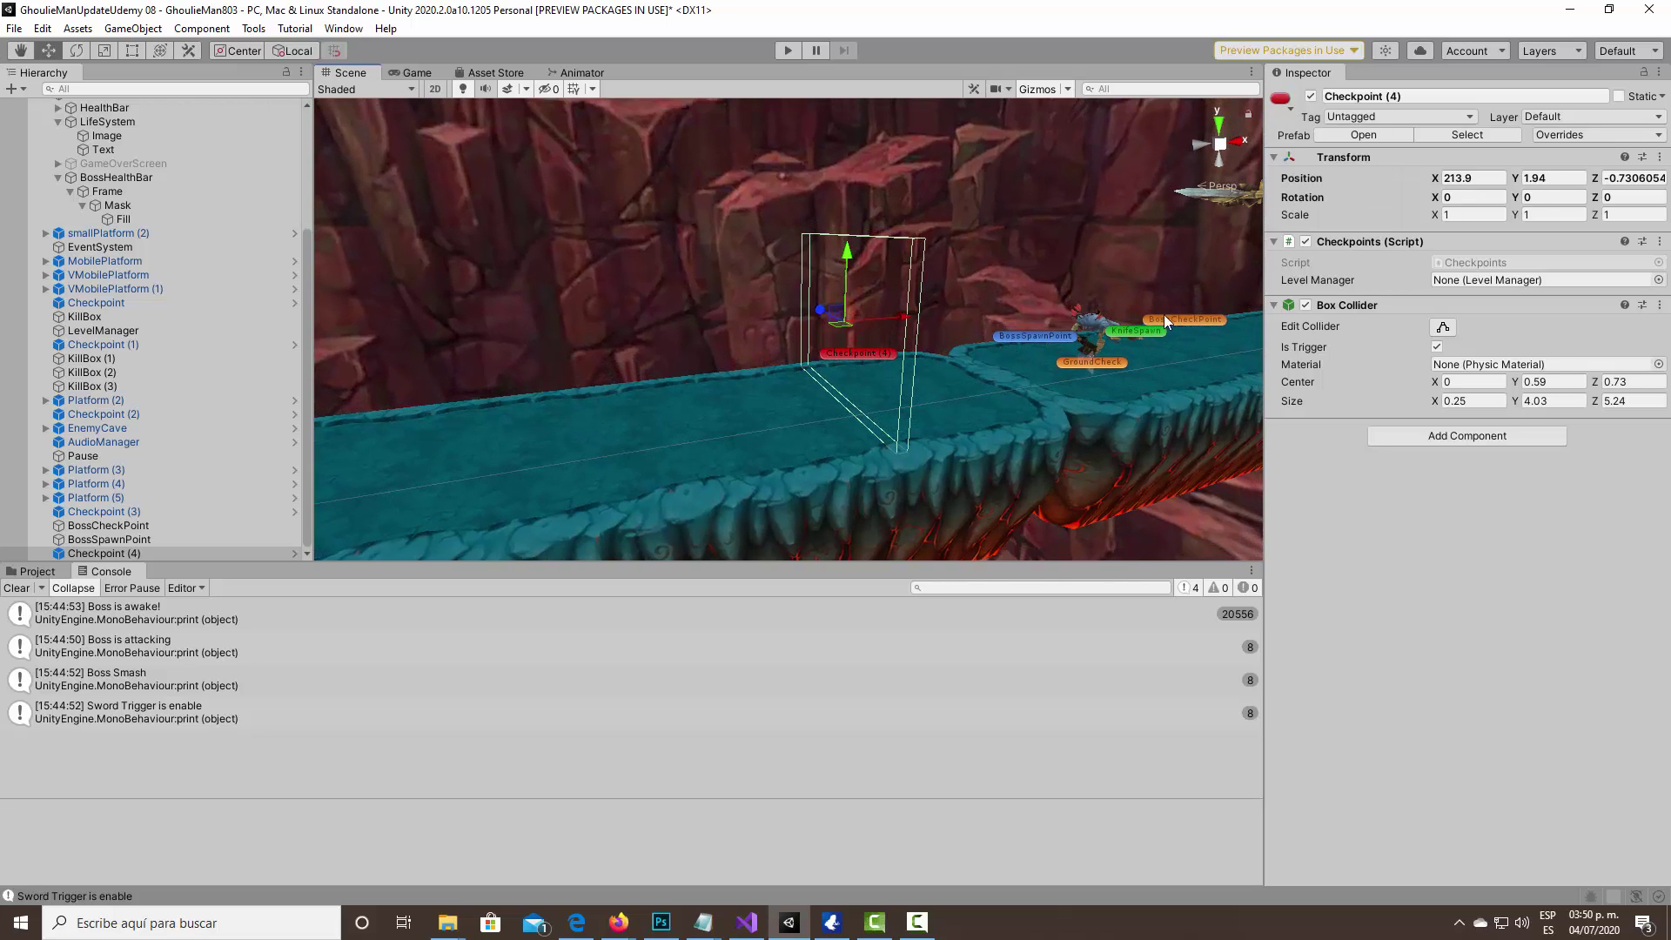
alt+drag(938, 304, 951, 309)
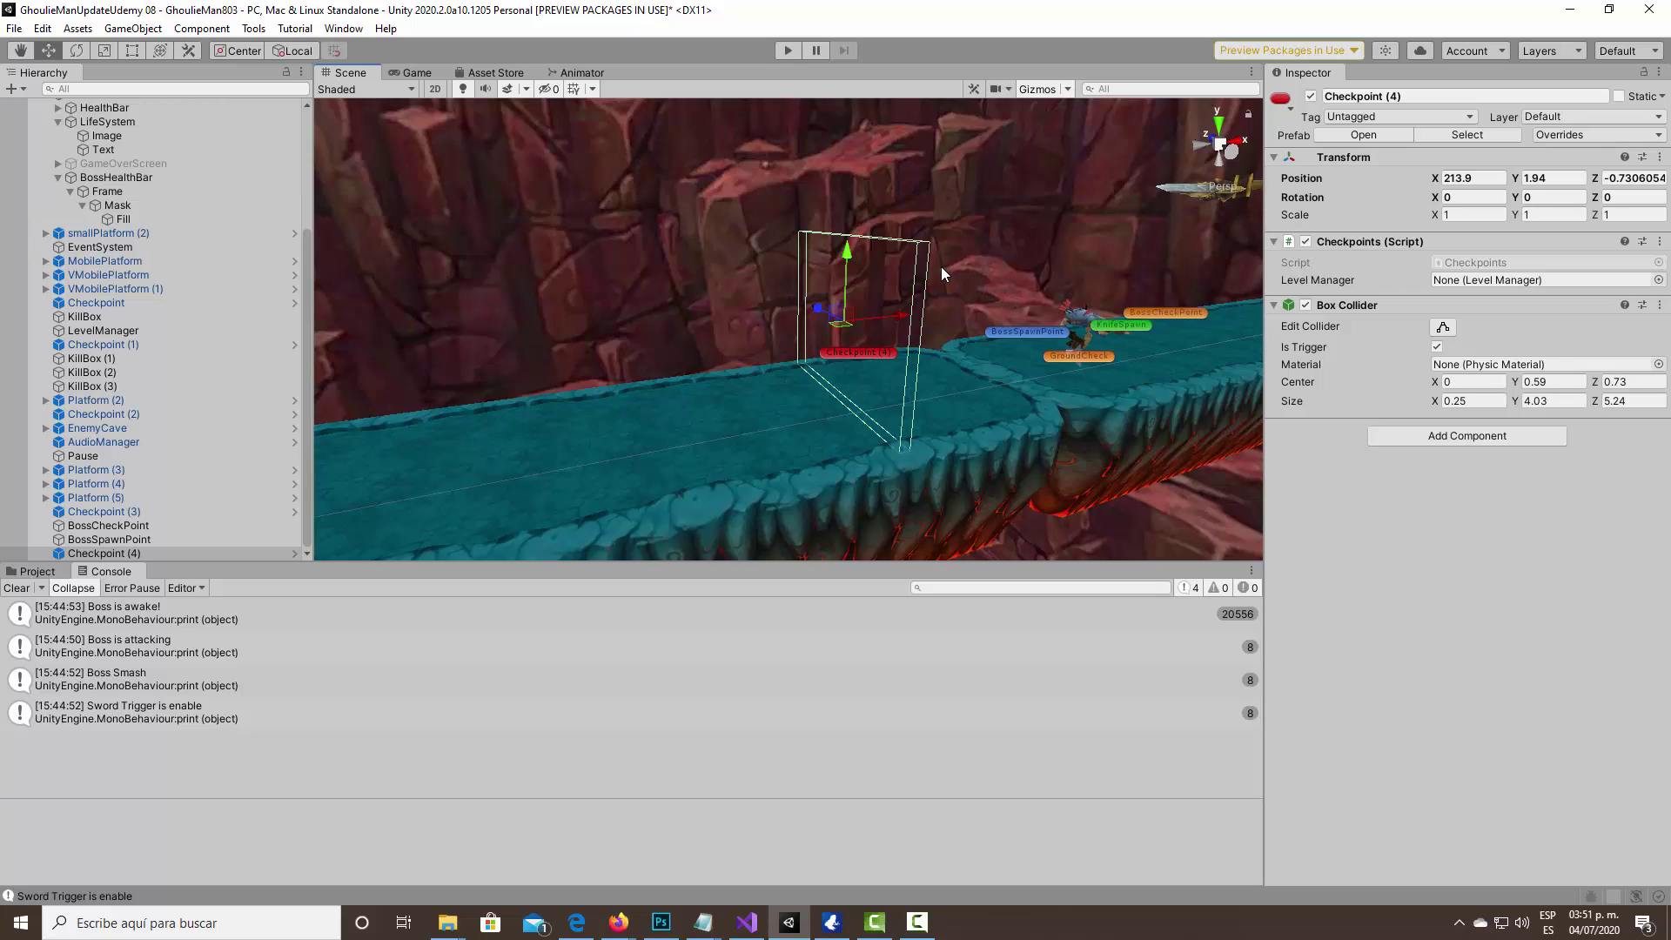
Move the Player left to X 209.59, just before Checkpoint (4), and enter Play mode.
click(1078, 315)
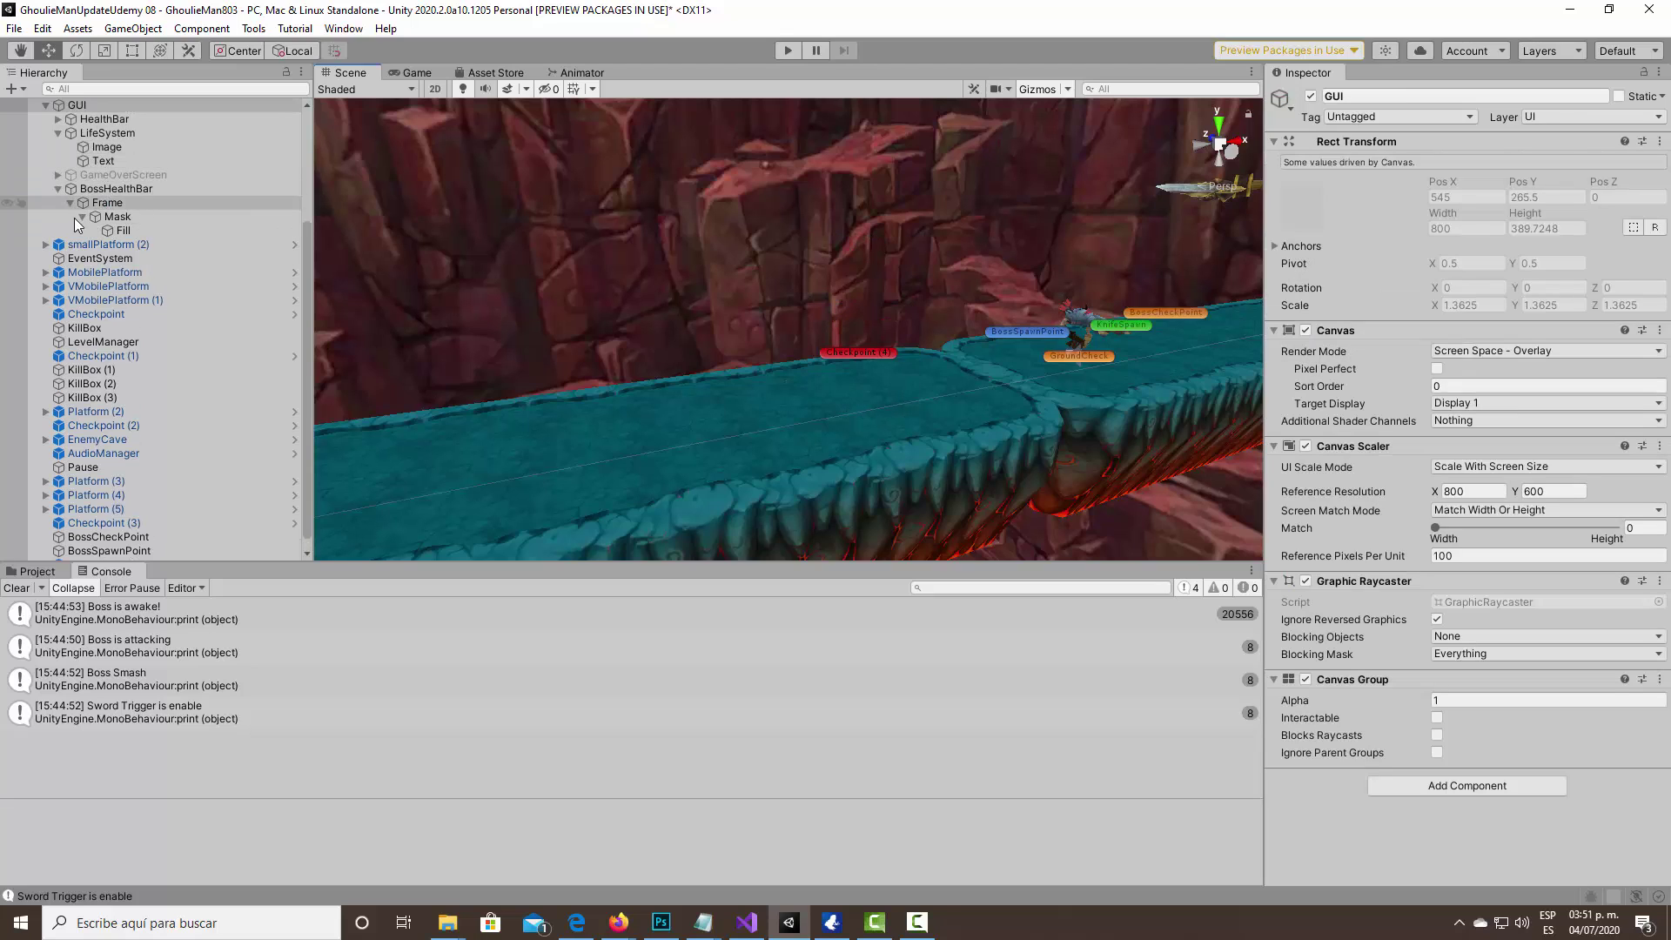
scroll(100, 180, up, 4)
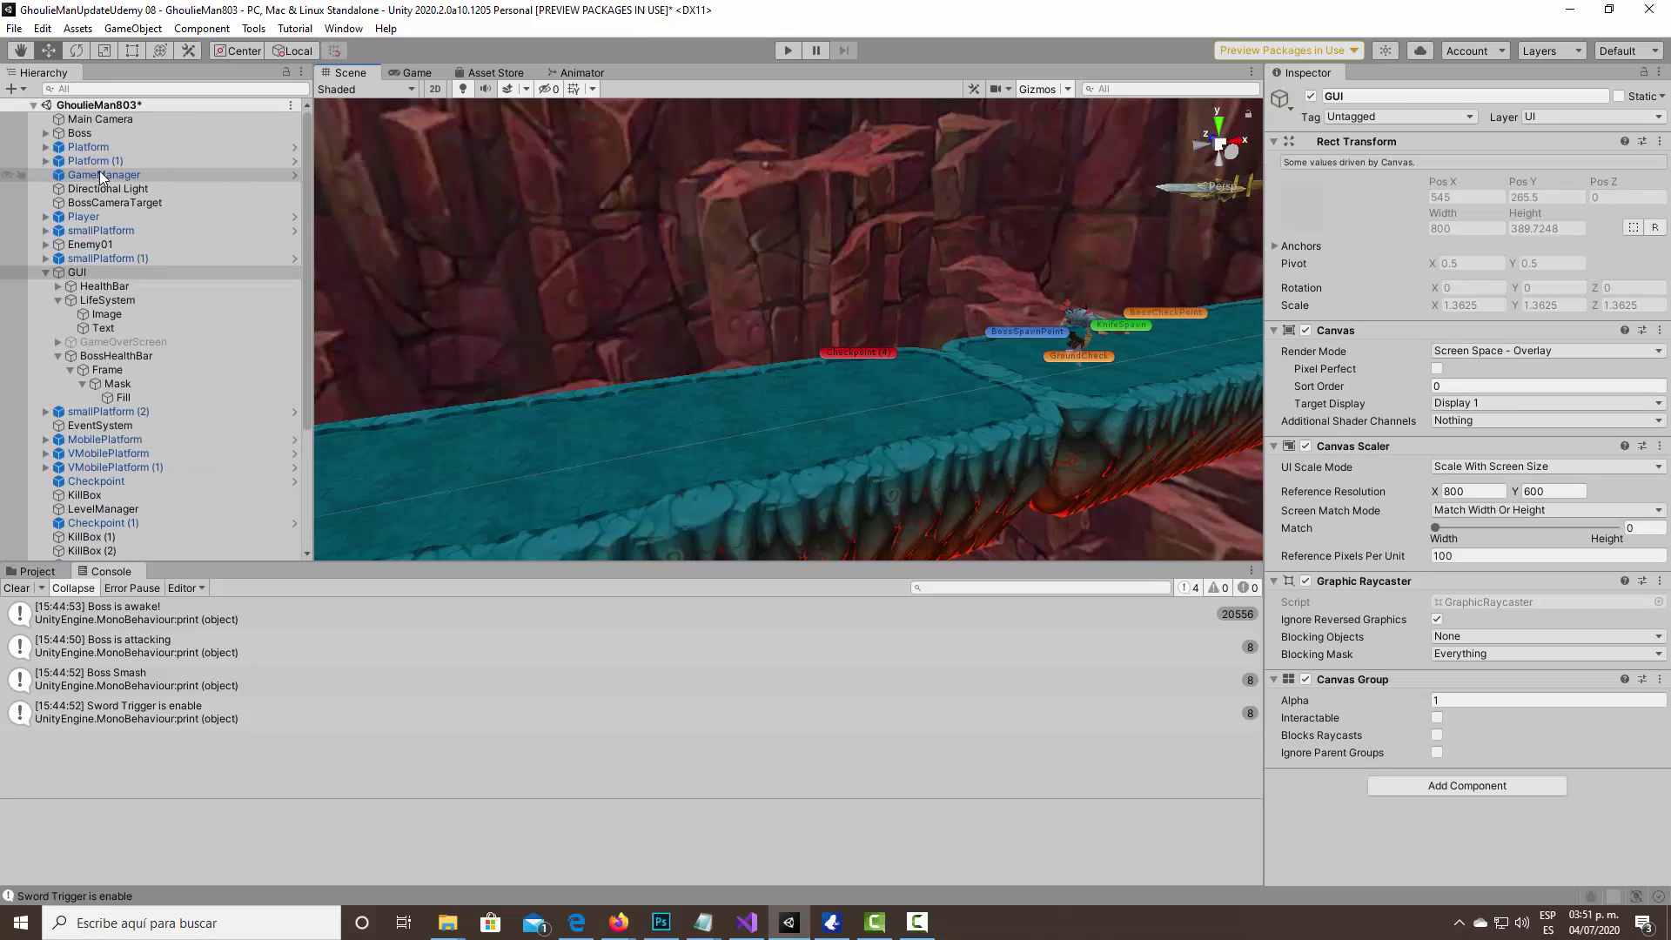
click(84, 219)
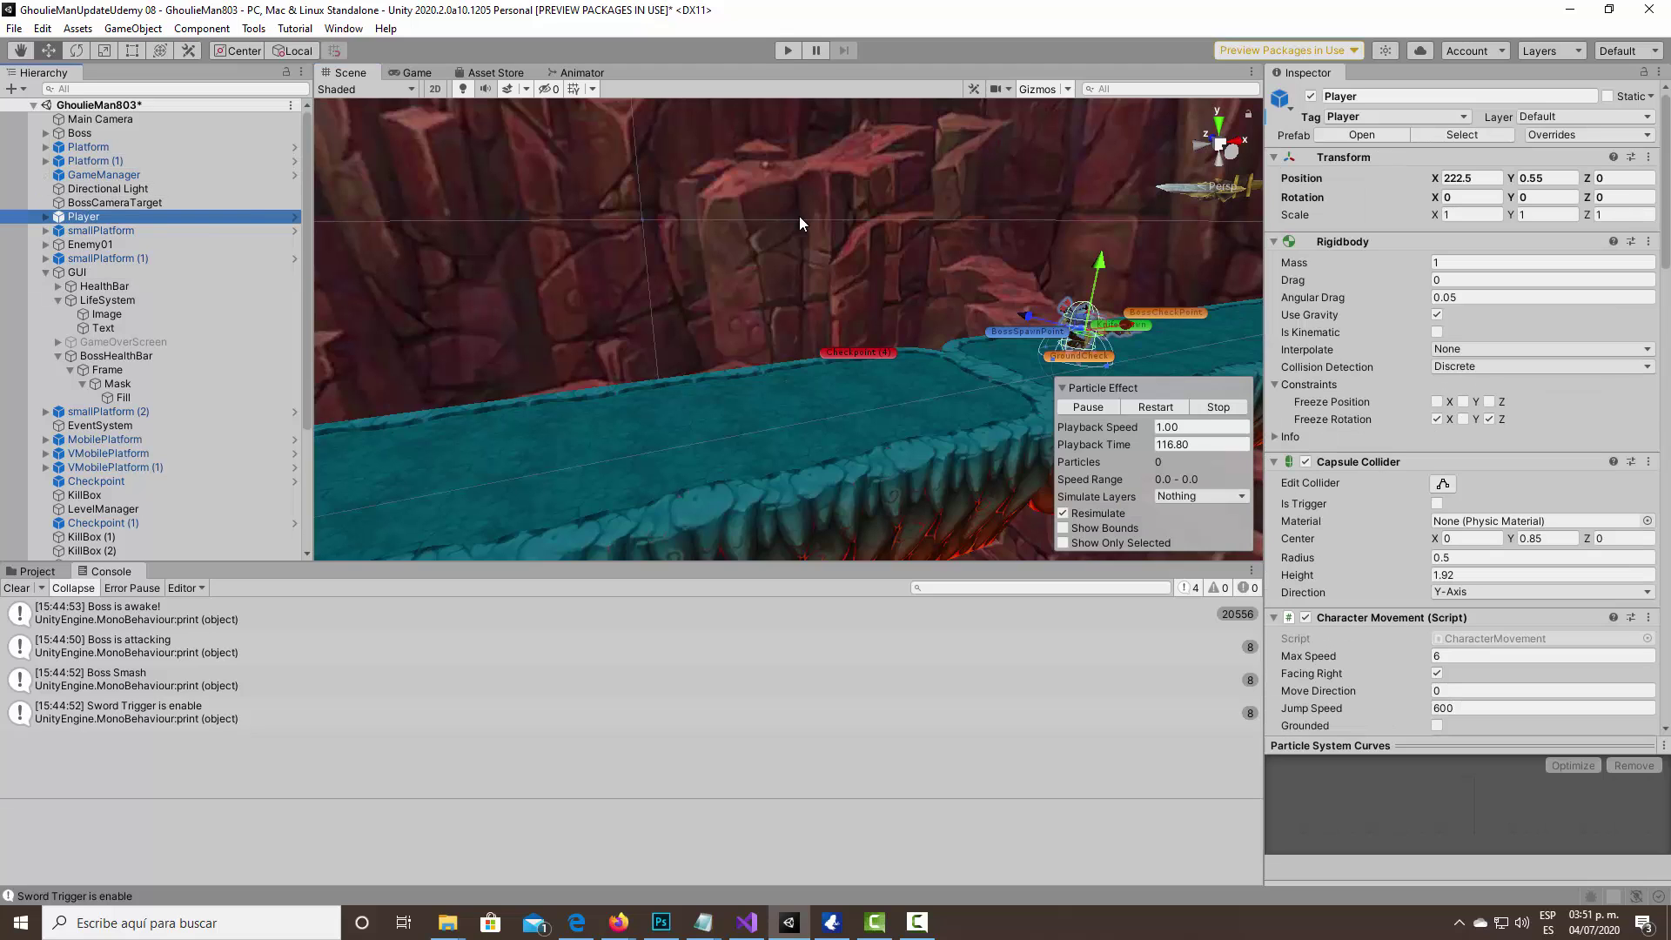
drag(1125, 316, 736, 379)
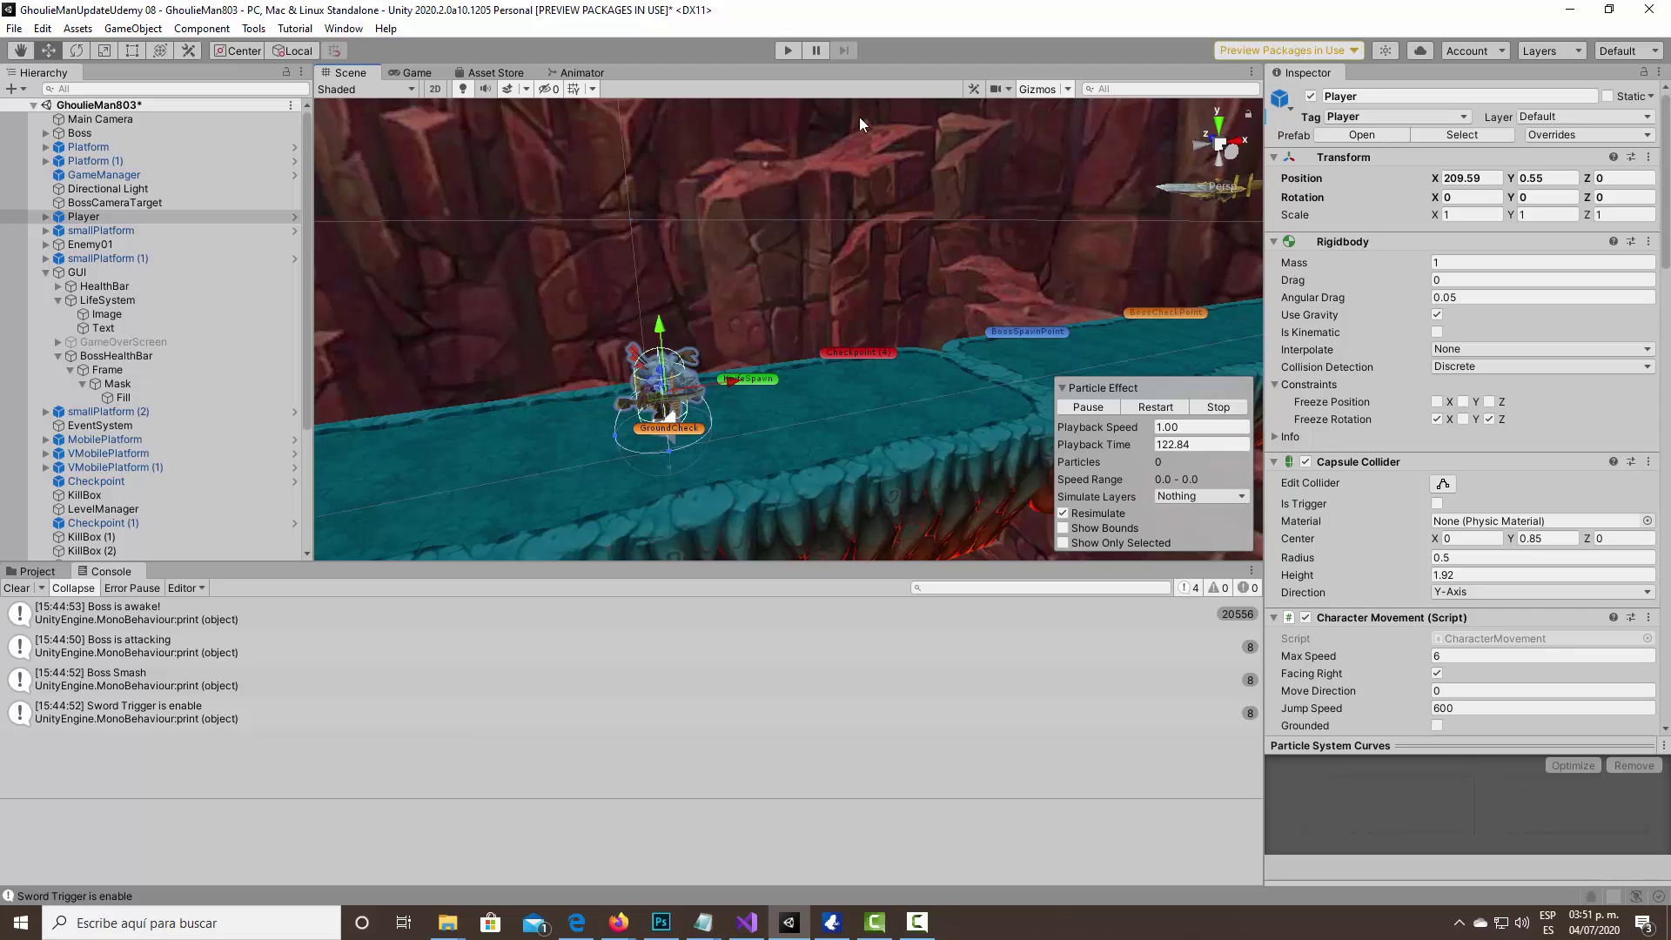
click(785, 50)
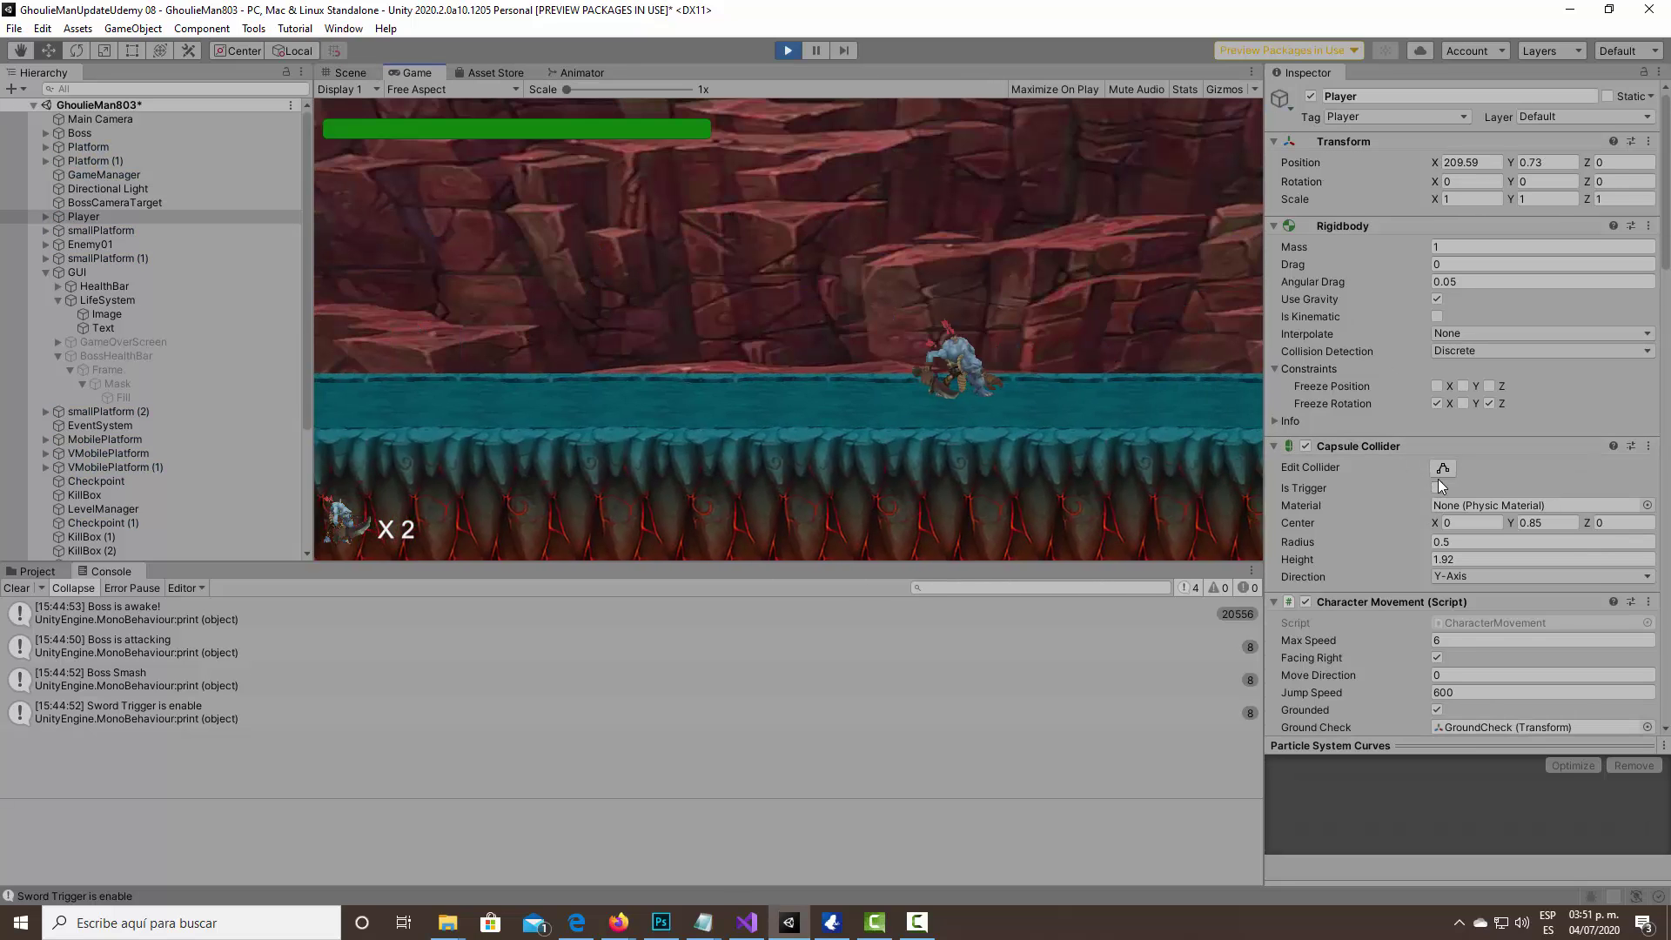
Lower the Player's Current Health to 10 during Play mode.
scroll(1441, 485, down, 10)
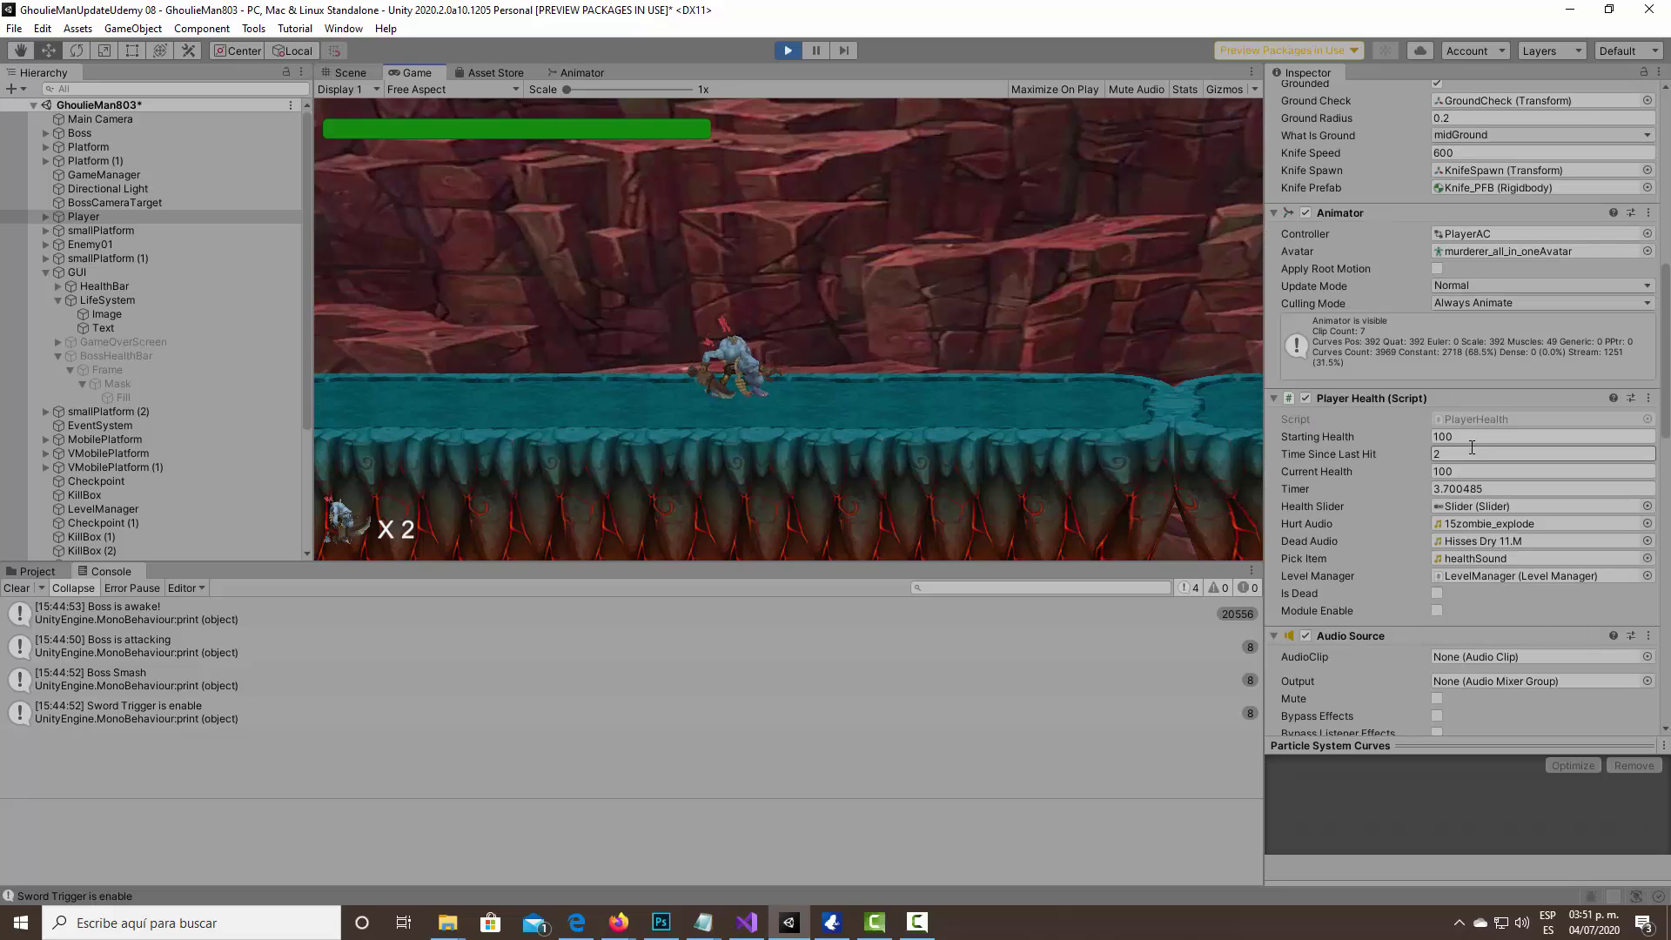
click(1471, 473)
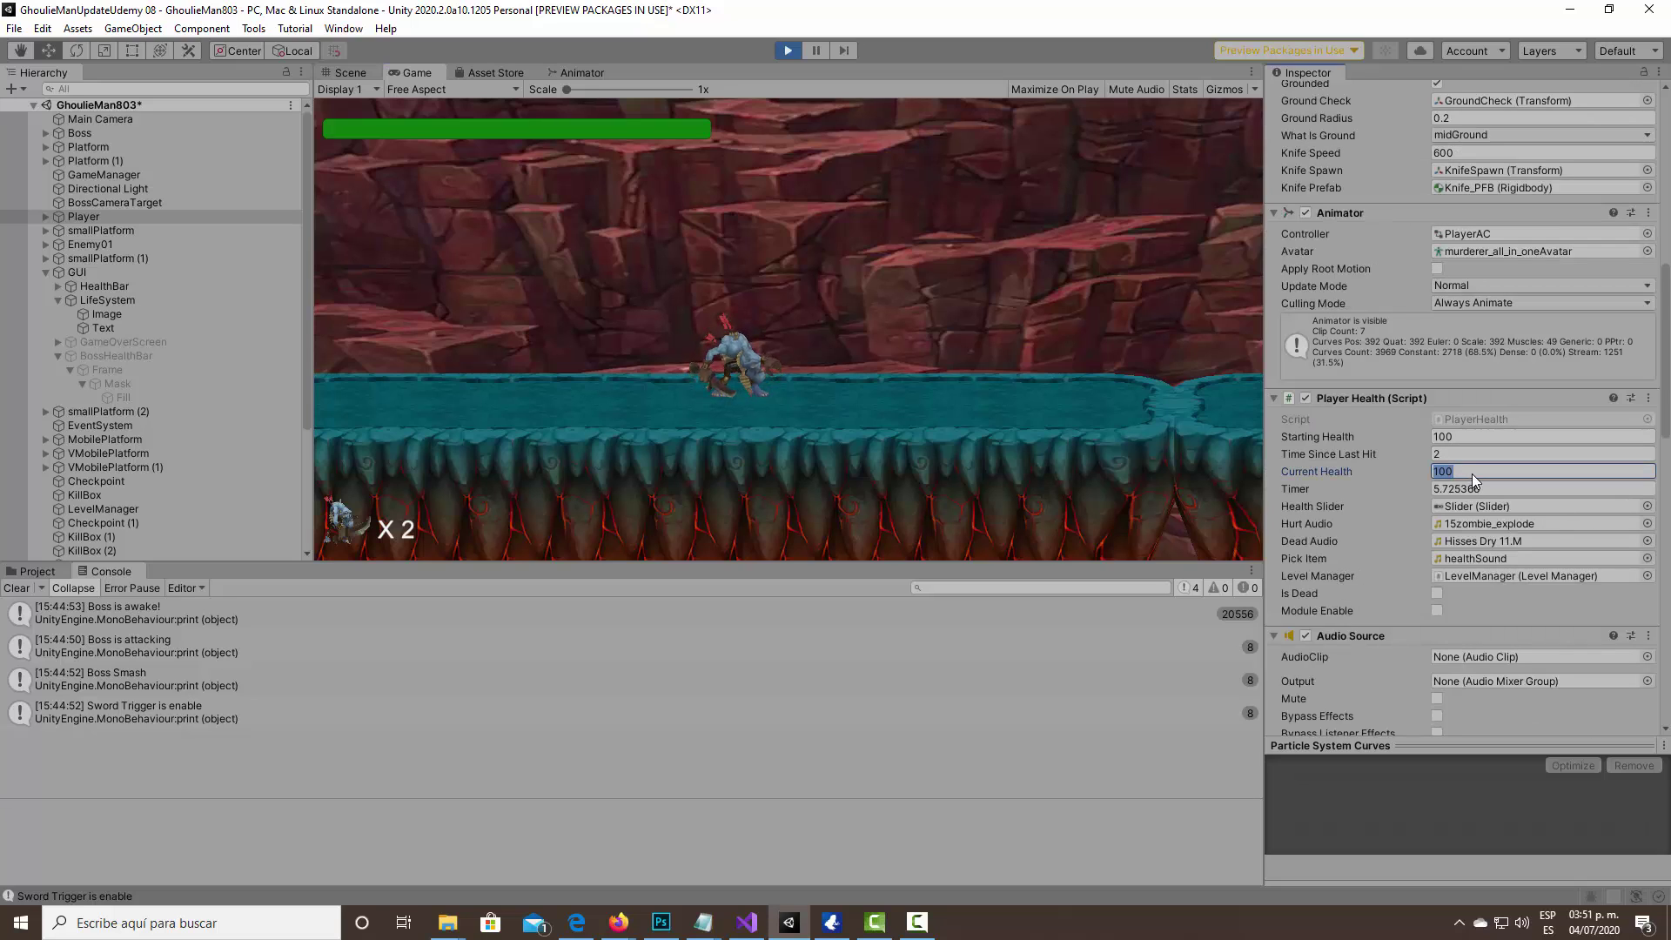
text(10)
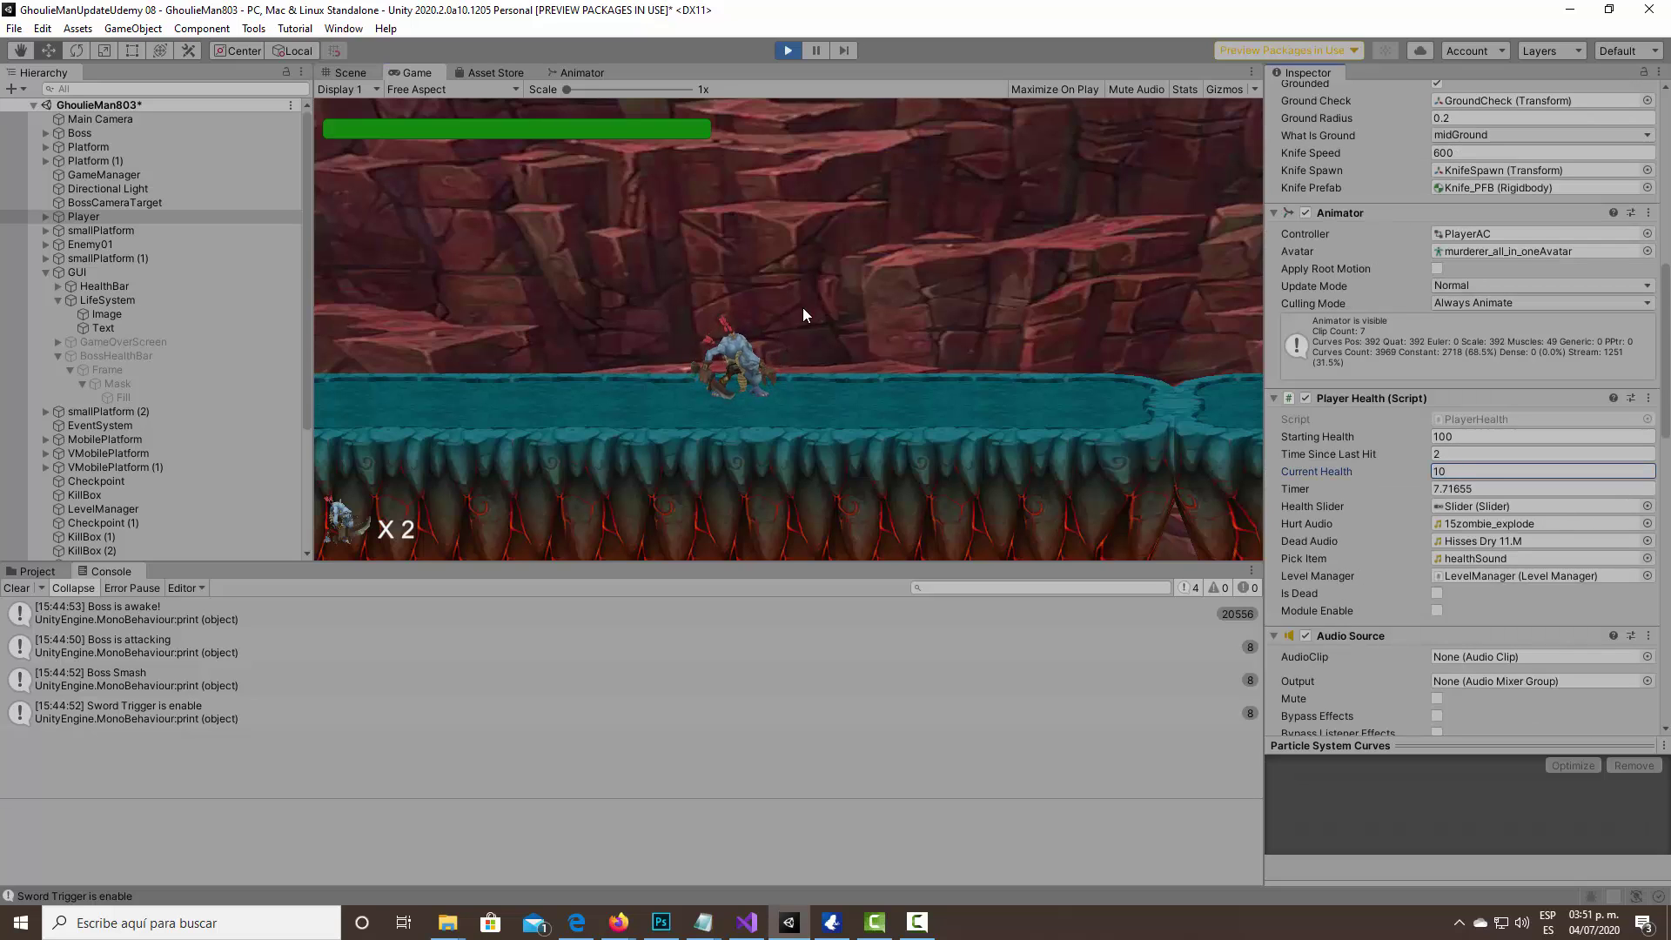
click(802, 306)
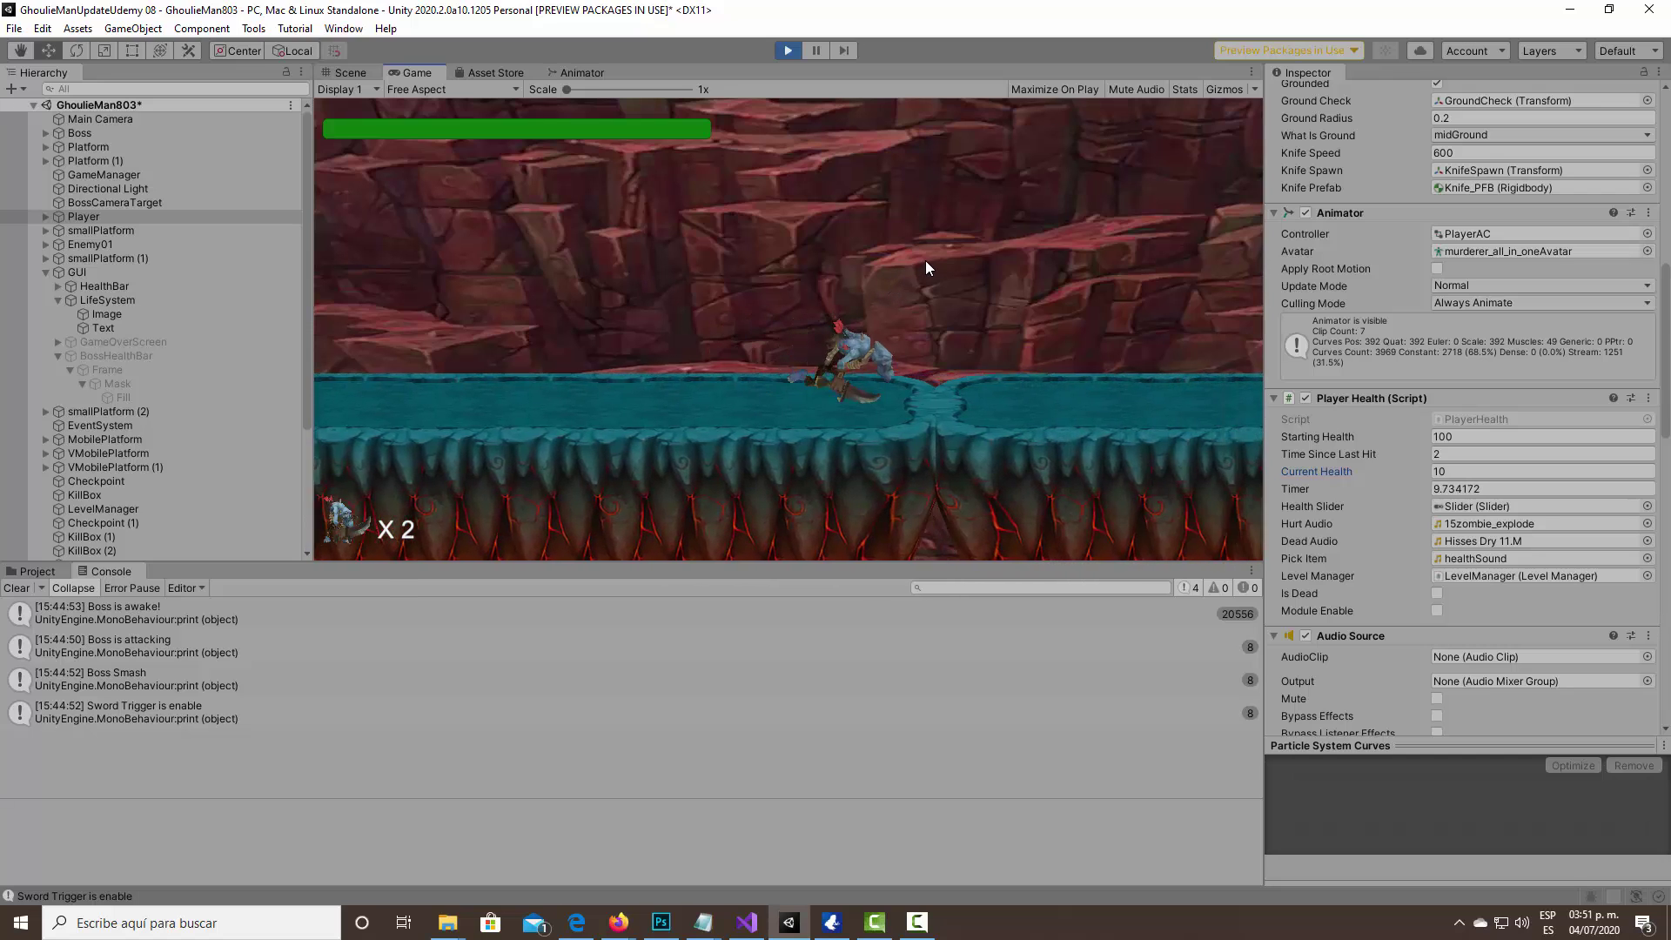
Walk the player right to the boss, then stop Play mode and switch to Visual Studio.
key(Right)
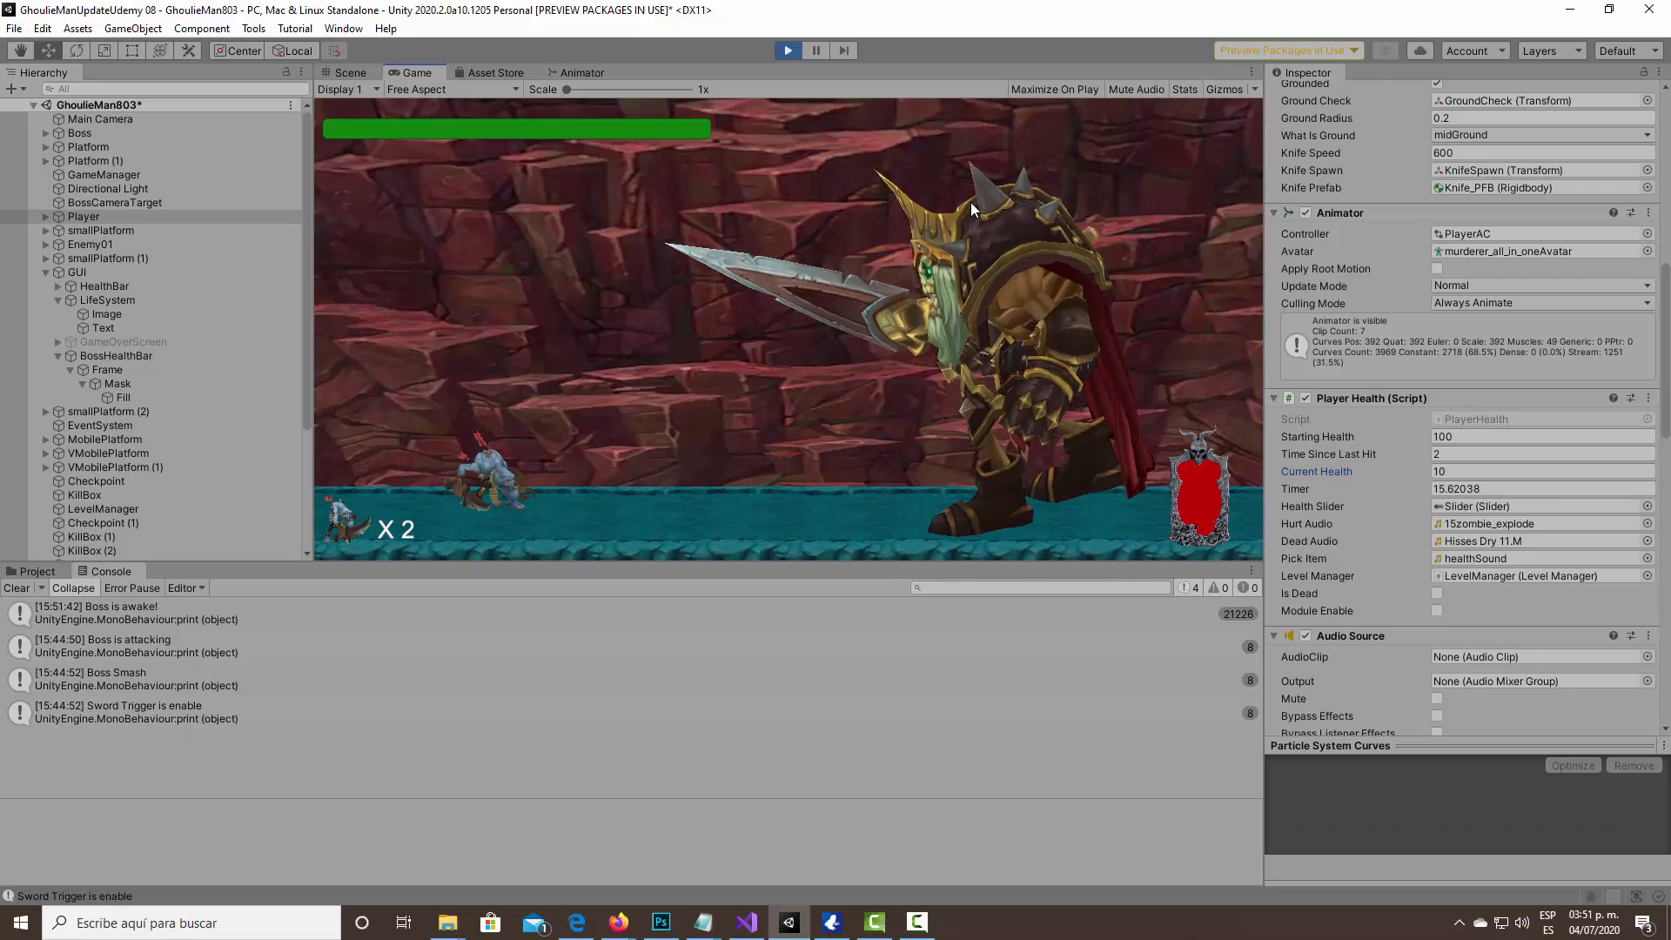
key(Right)
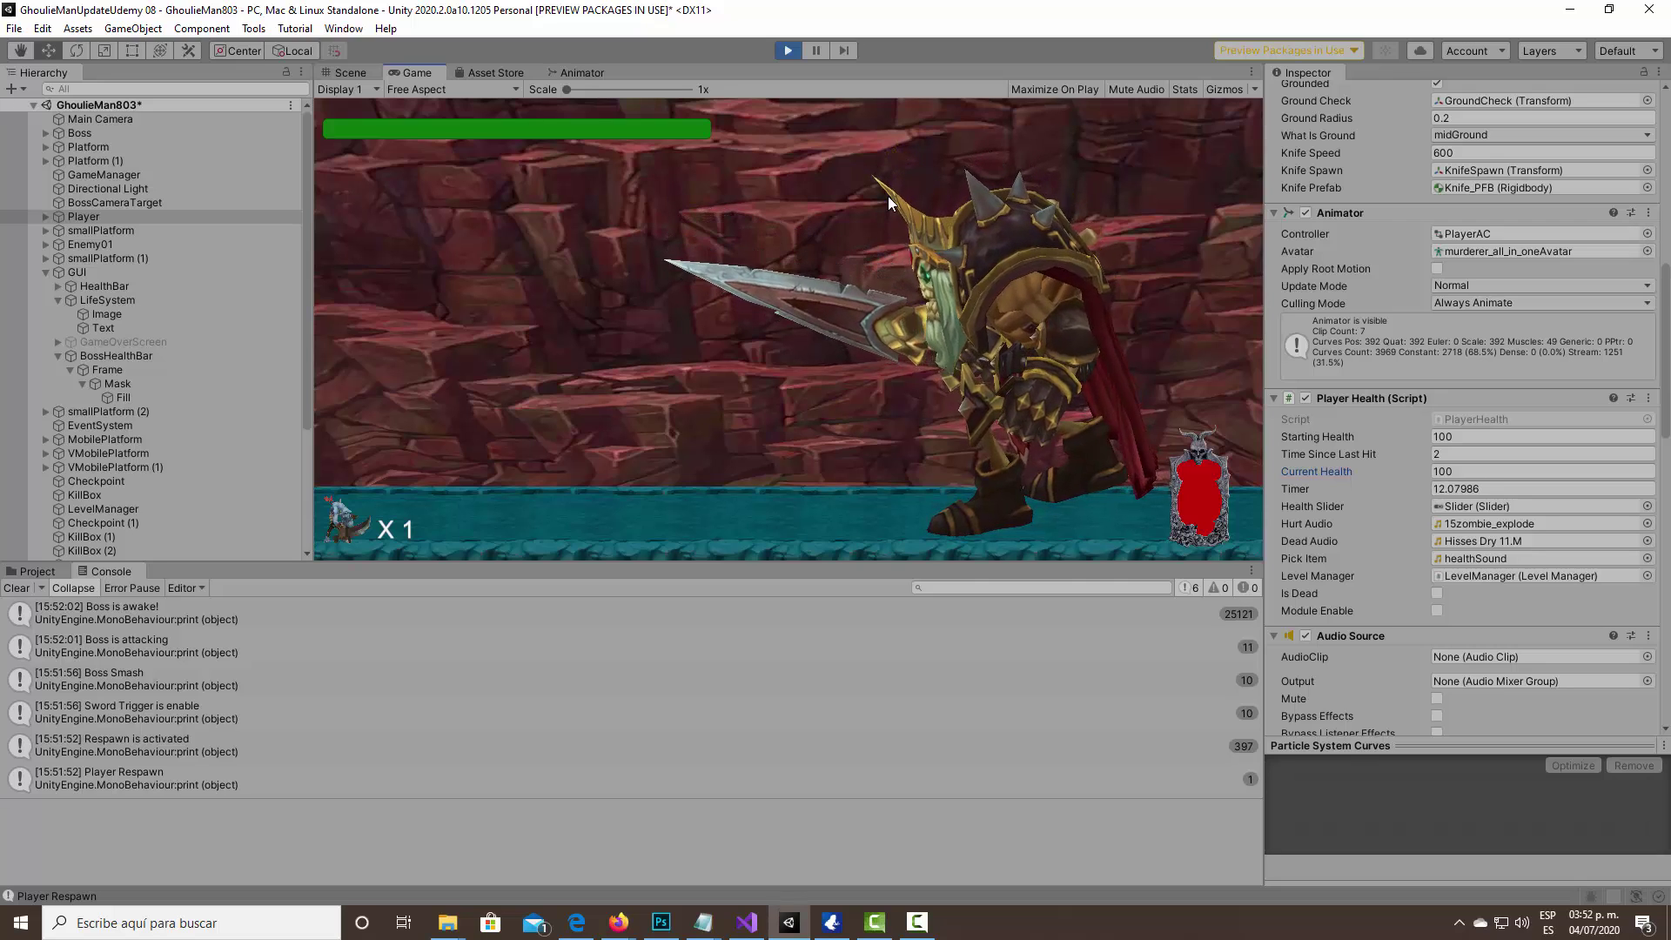
click(787, 52)
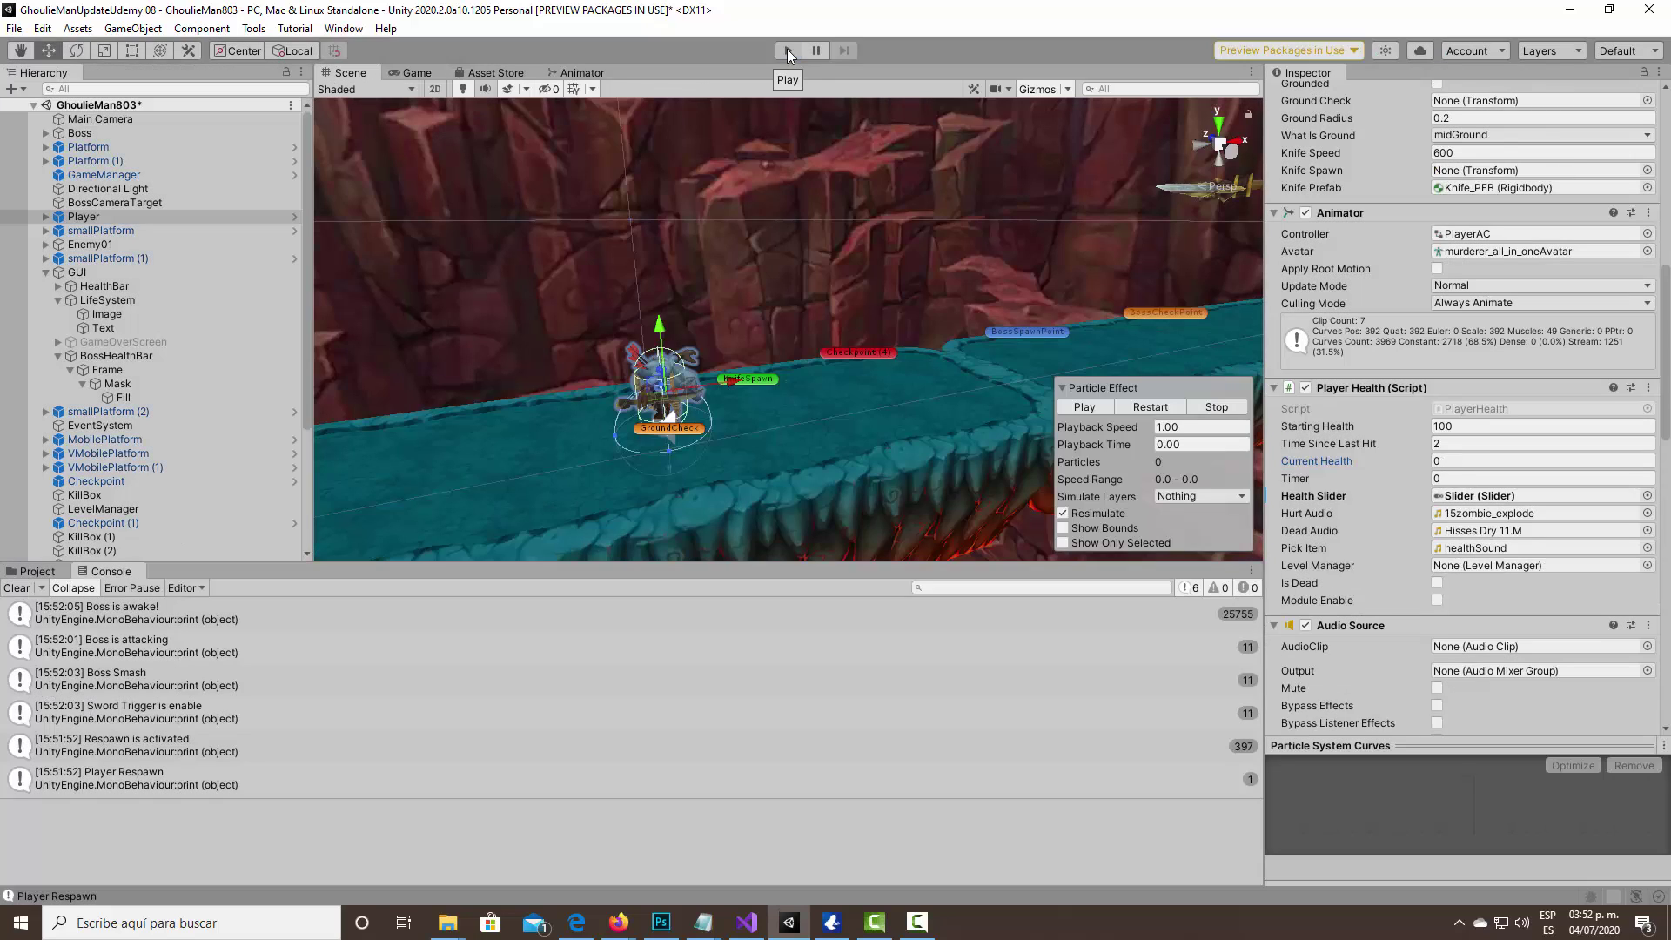
click(757, 927)
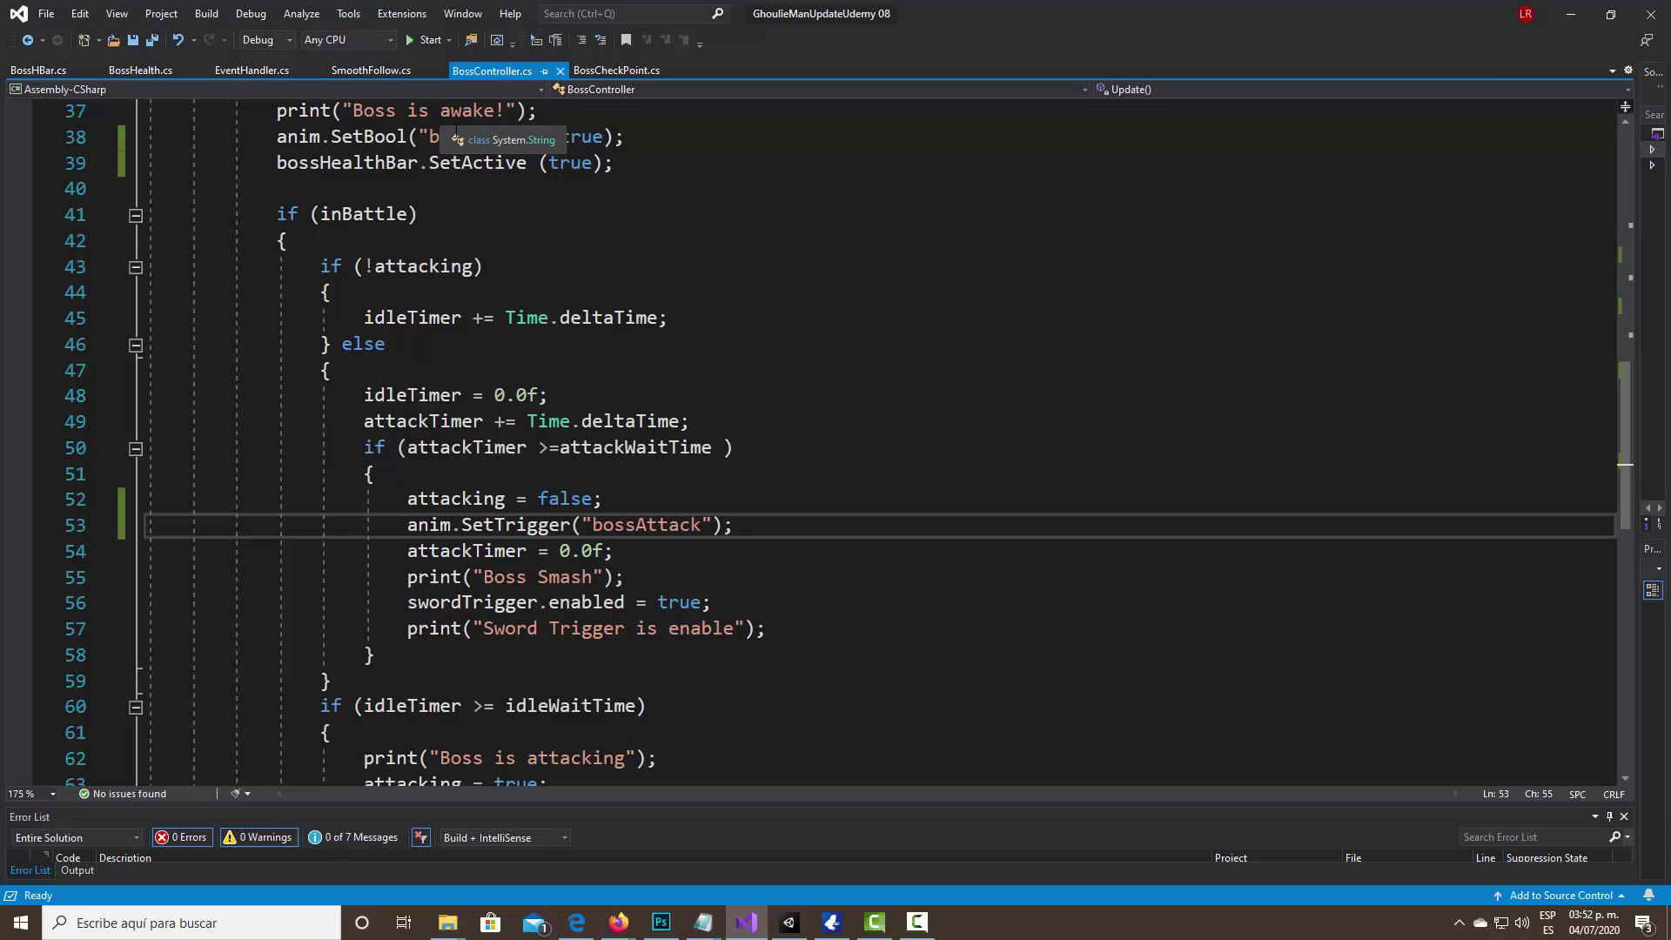
Add a private SmoothFollow smoothFollow field below bossHealthBar.
scroll(456, 133, up, 6)
scroll(522, 174, up, 6)
scroll(598, 214, down, 2)
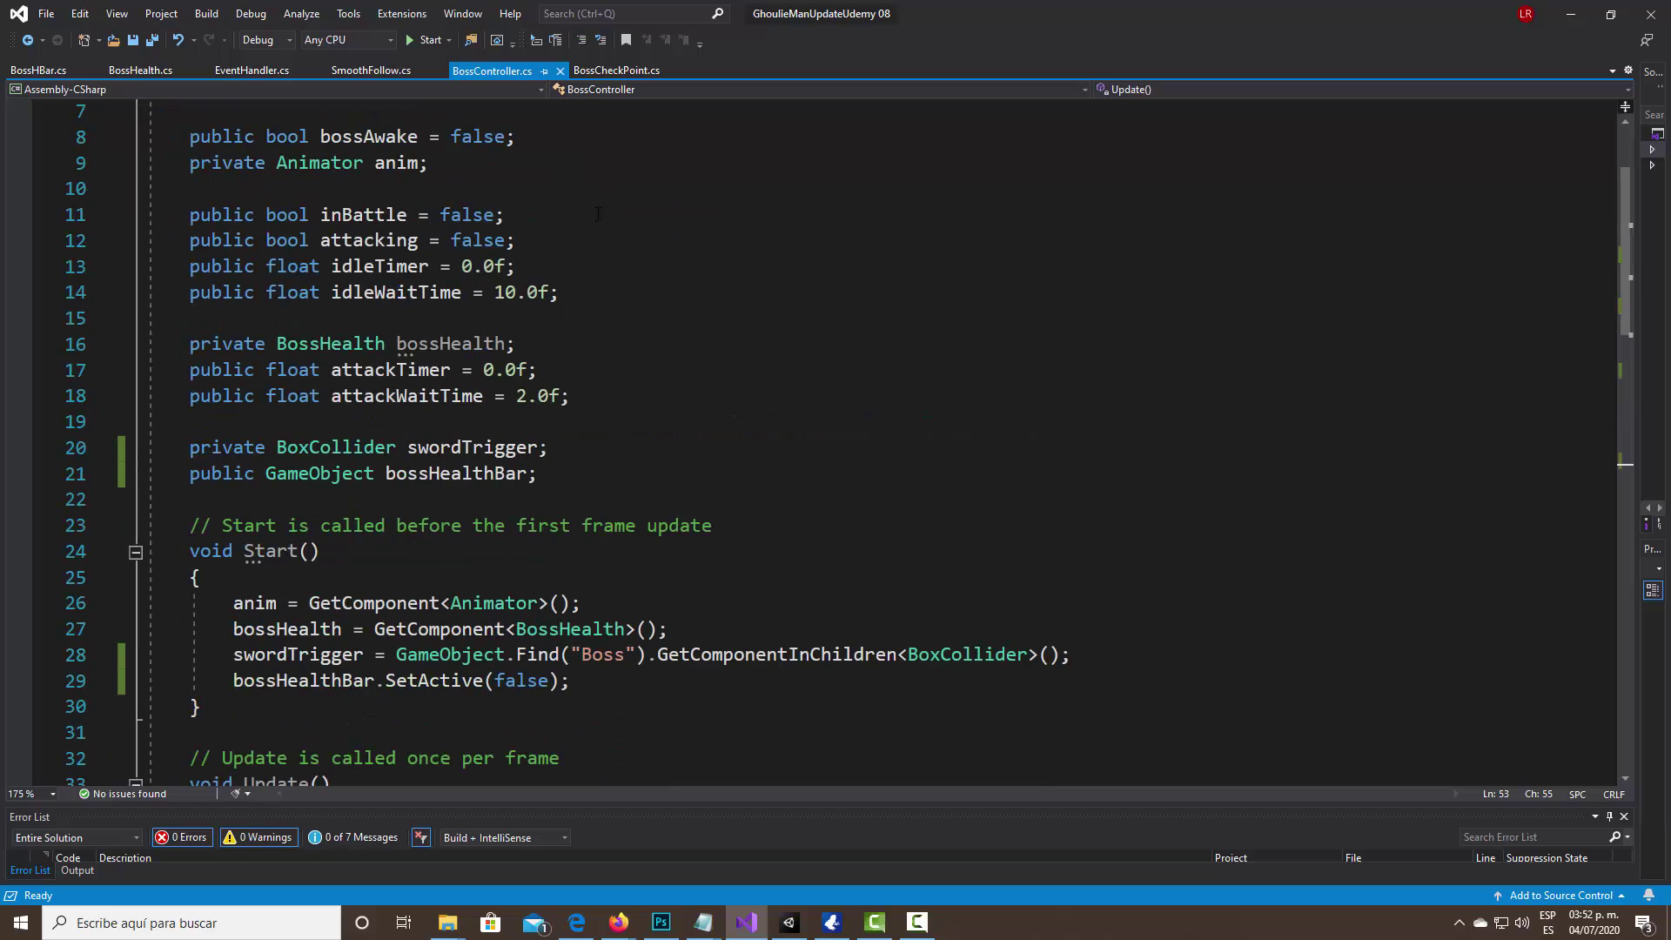
click(550, 474)
key(Return)
key(Return)
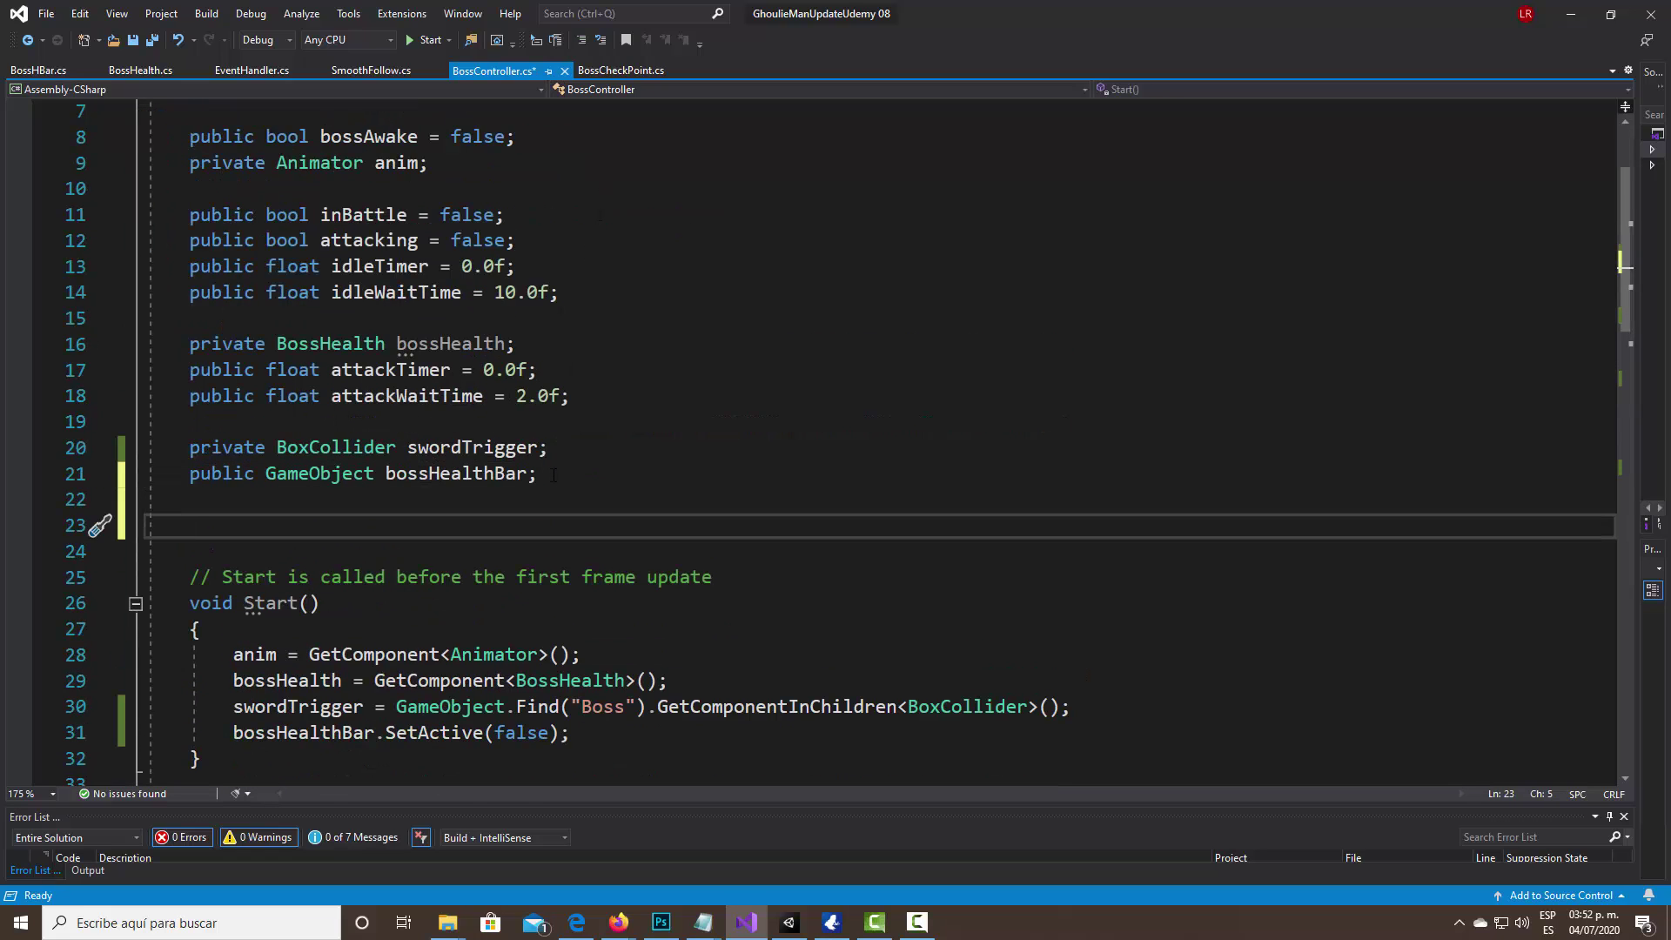
text(pri)
text(vate)
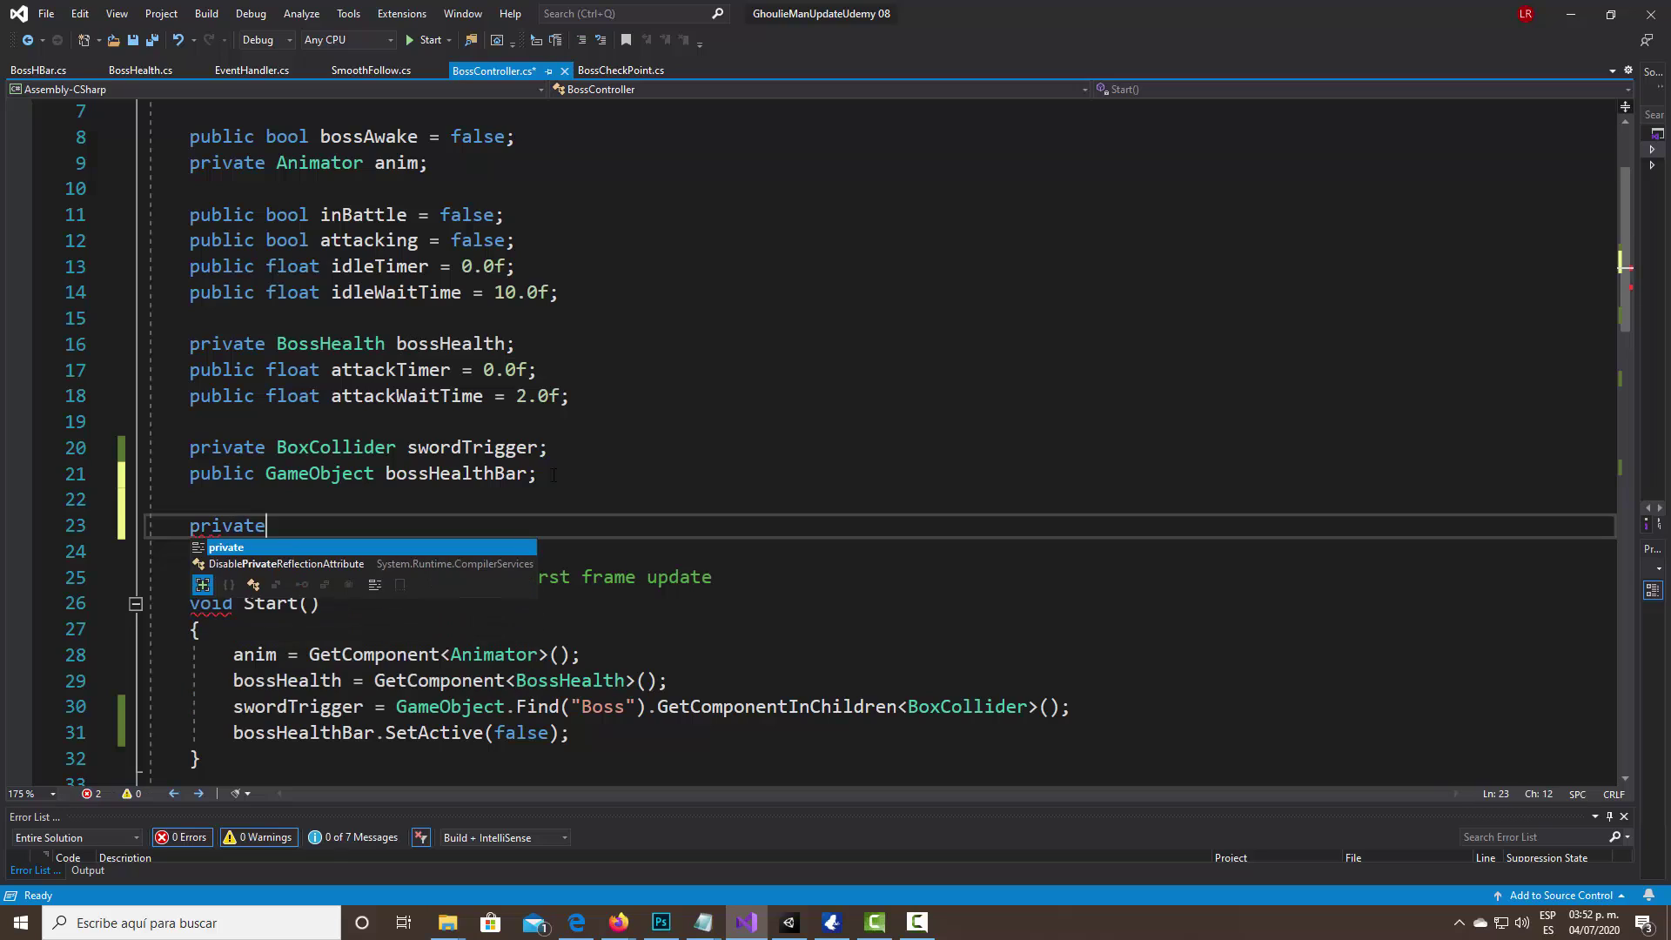
text( SmoothF)
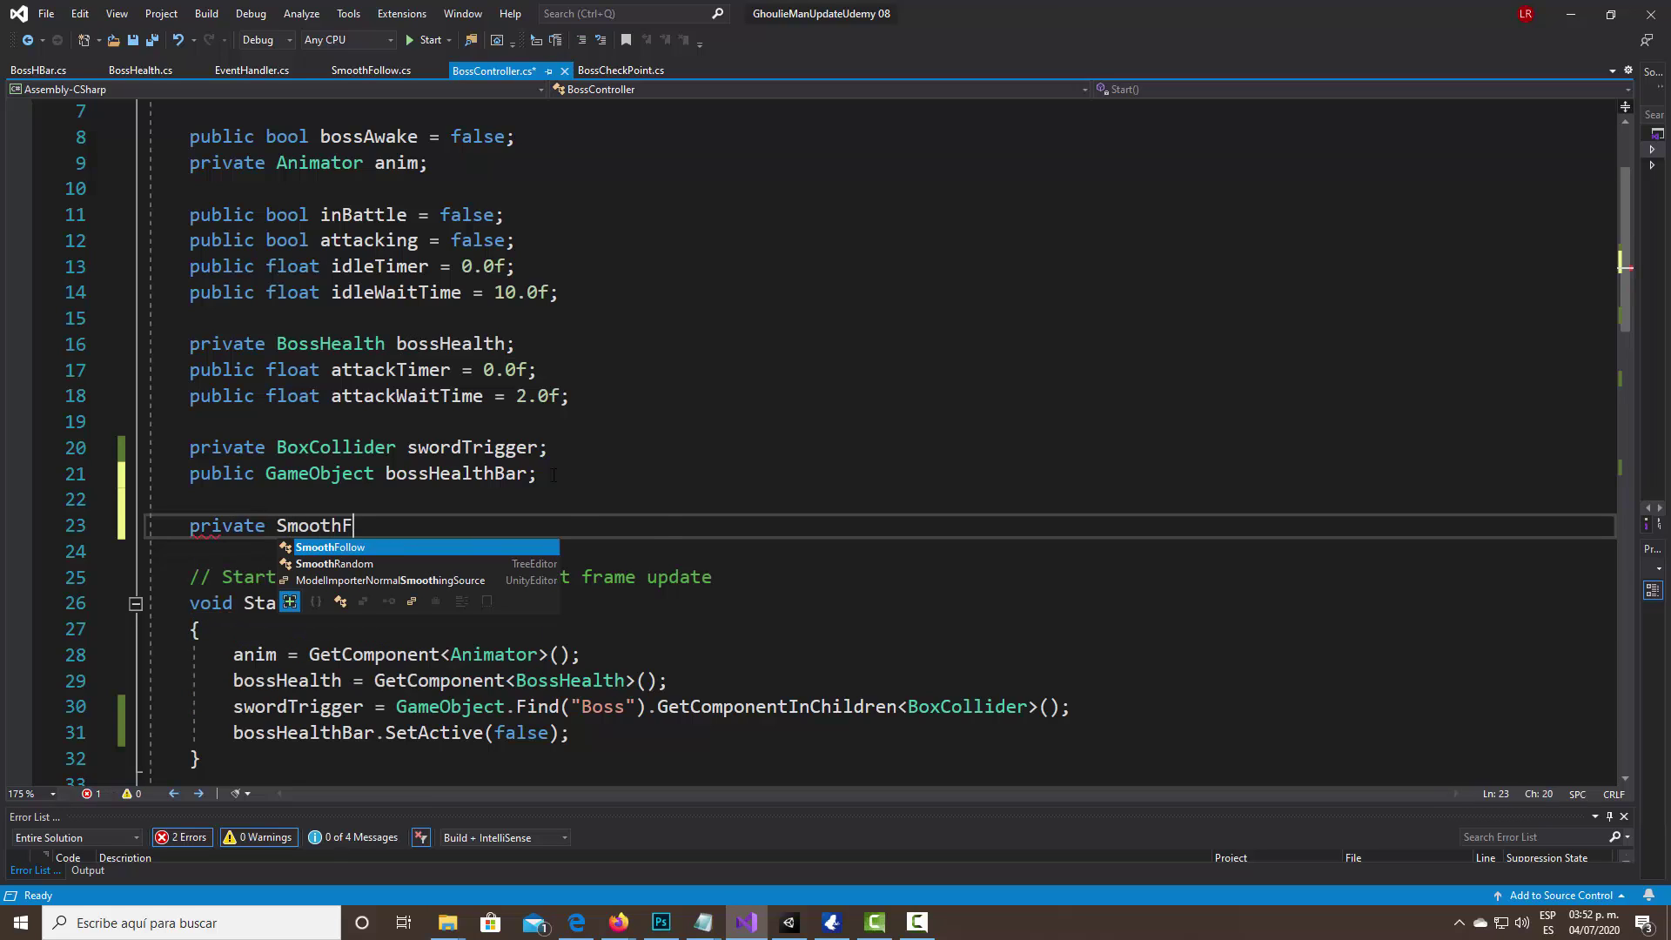
text(low)
key(BackSpace)
key(BackSpace)
key(BackSpace)
text(oll)
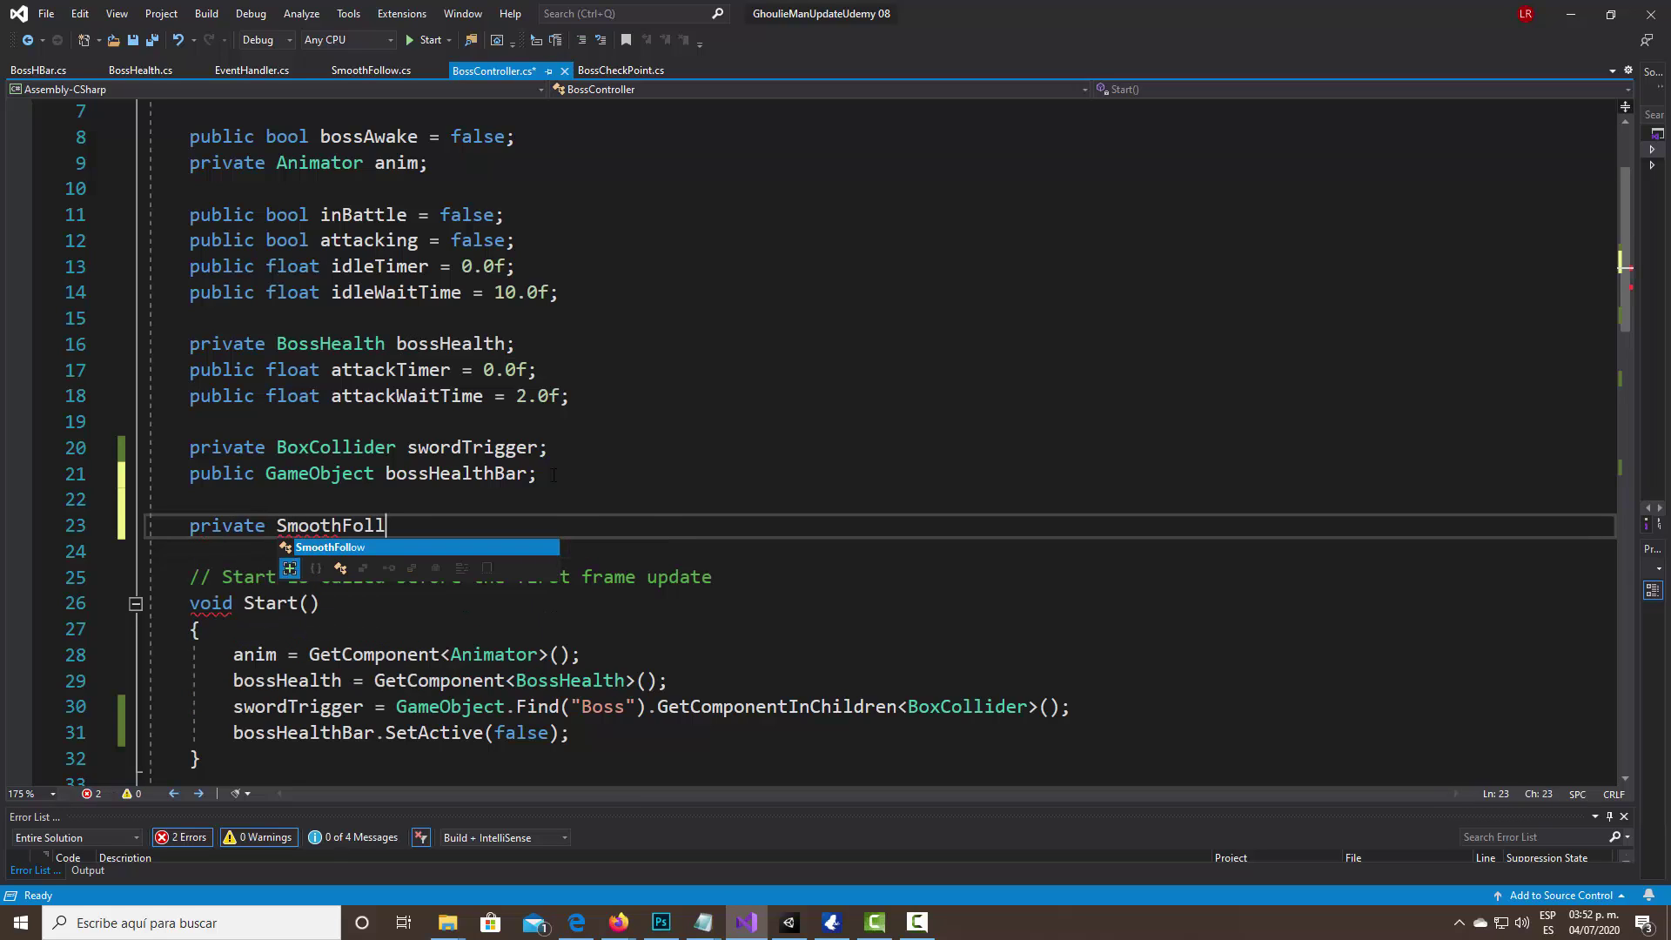
text(ow smotth)
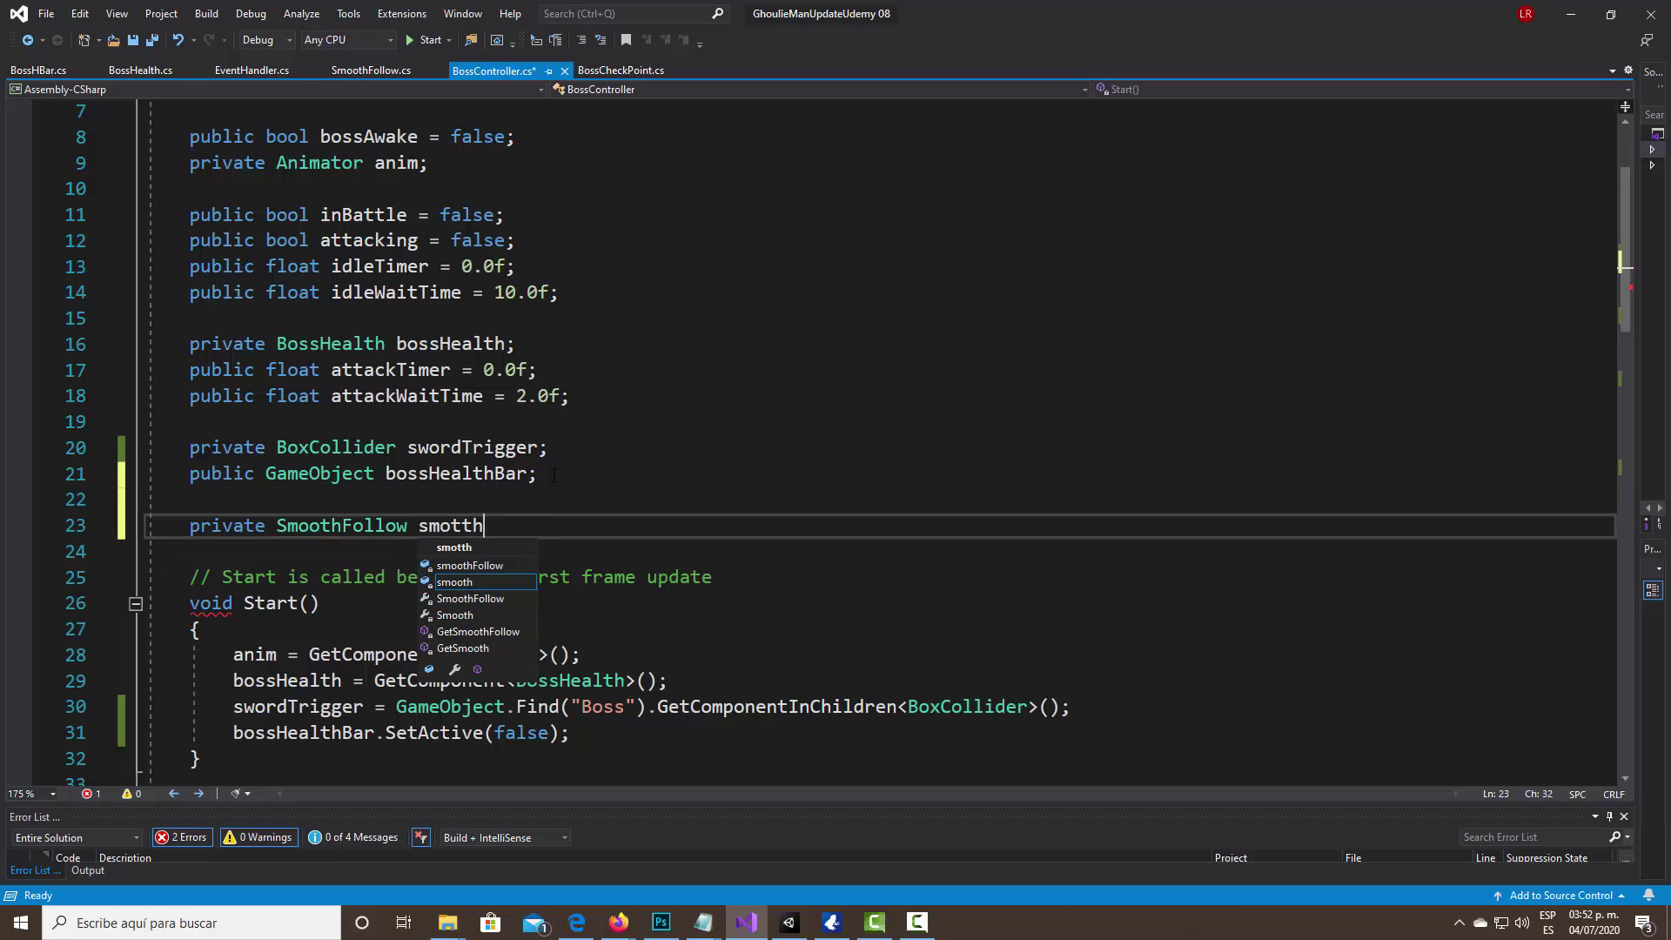
key(BackSpace)
key(BackSpace)
key(BackSpace)
text(ot)
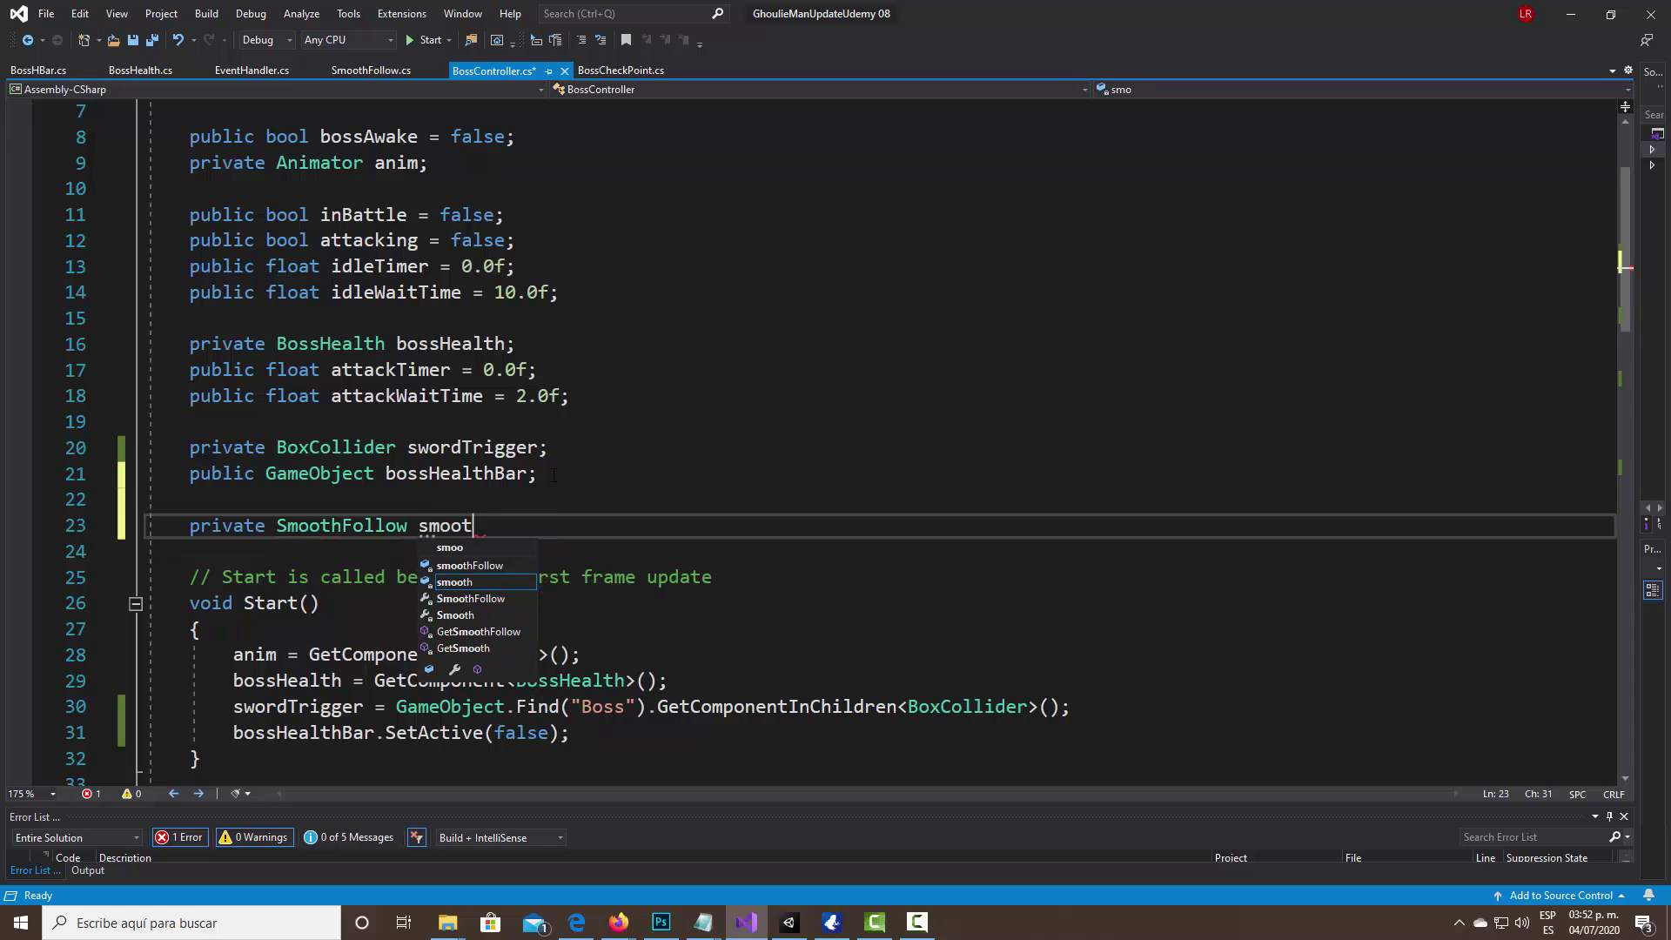
text(hFollow;)
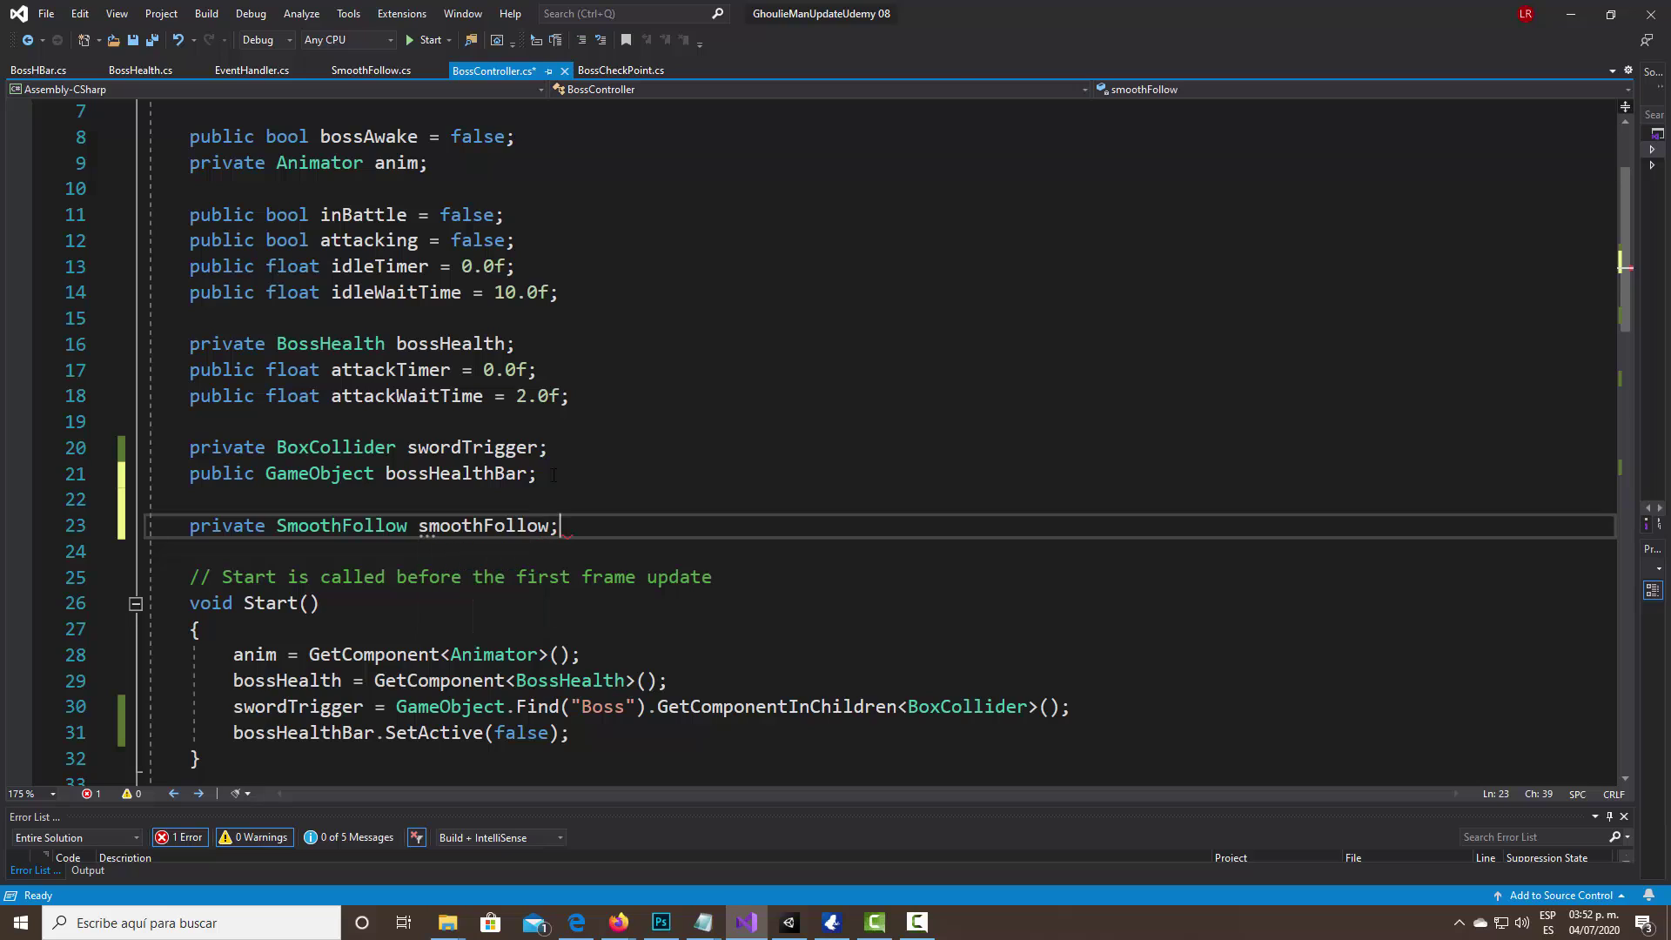
Add private GameObject player and private PlayerHealth playerHealth fields.
key(Return)
text(private )
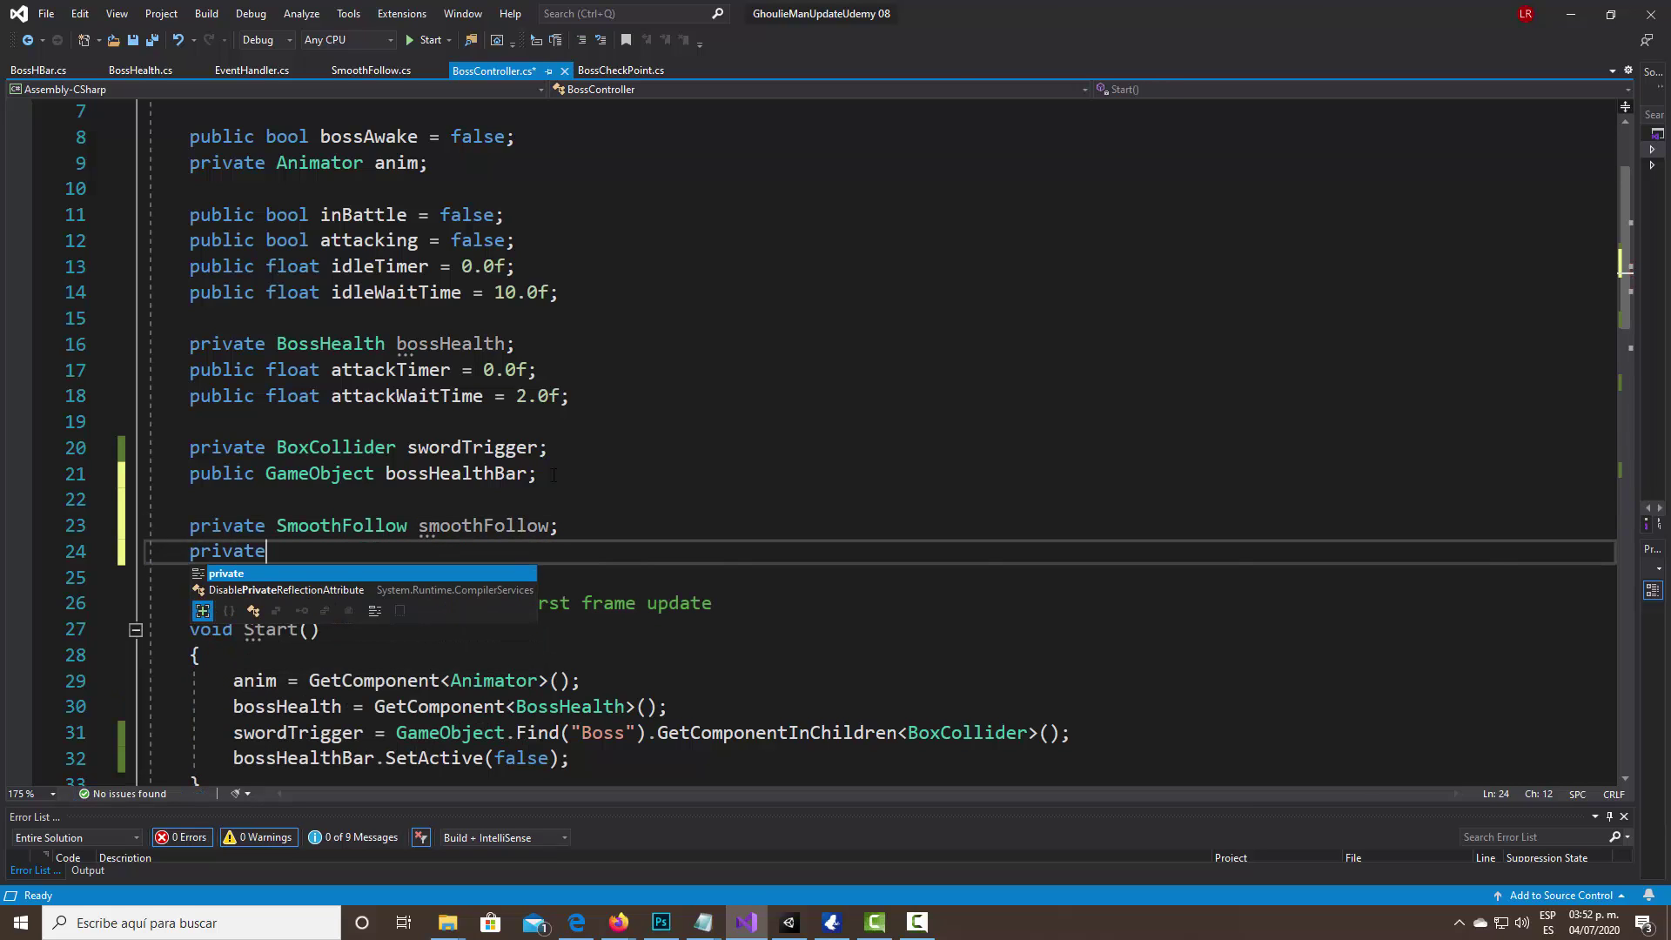
text(GameObject)
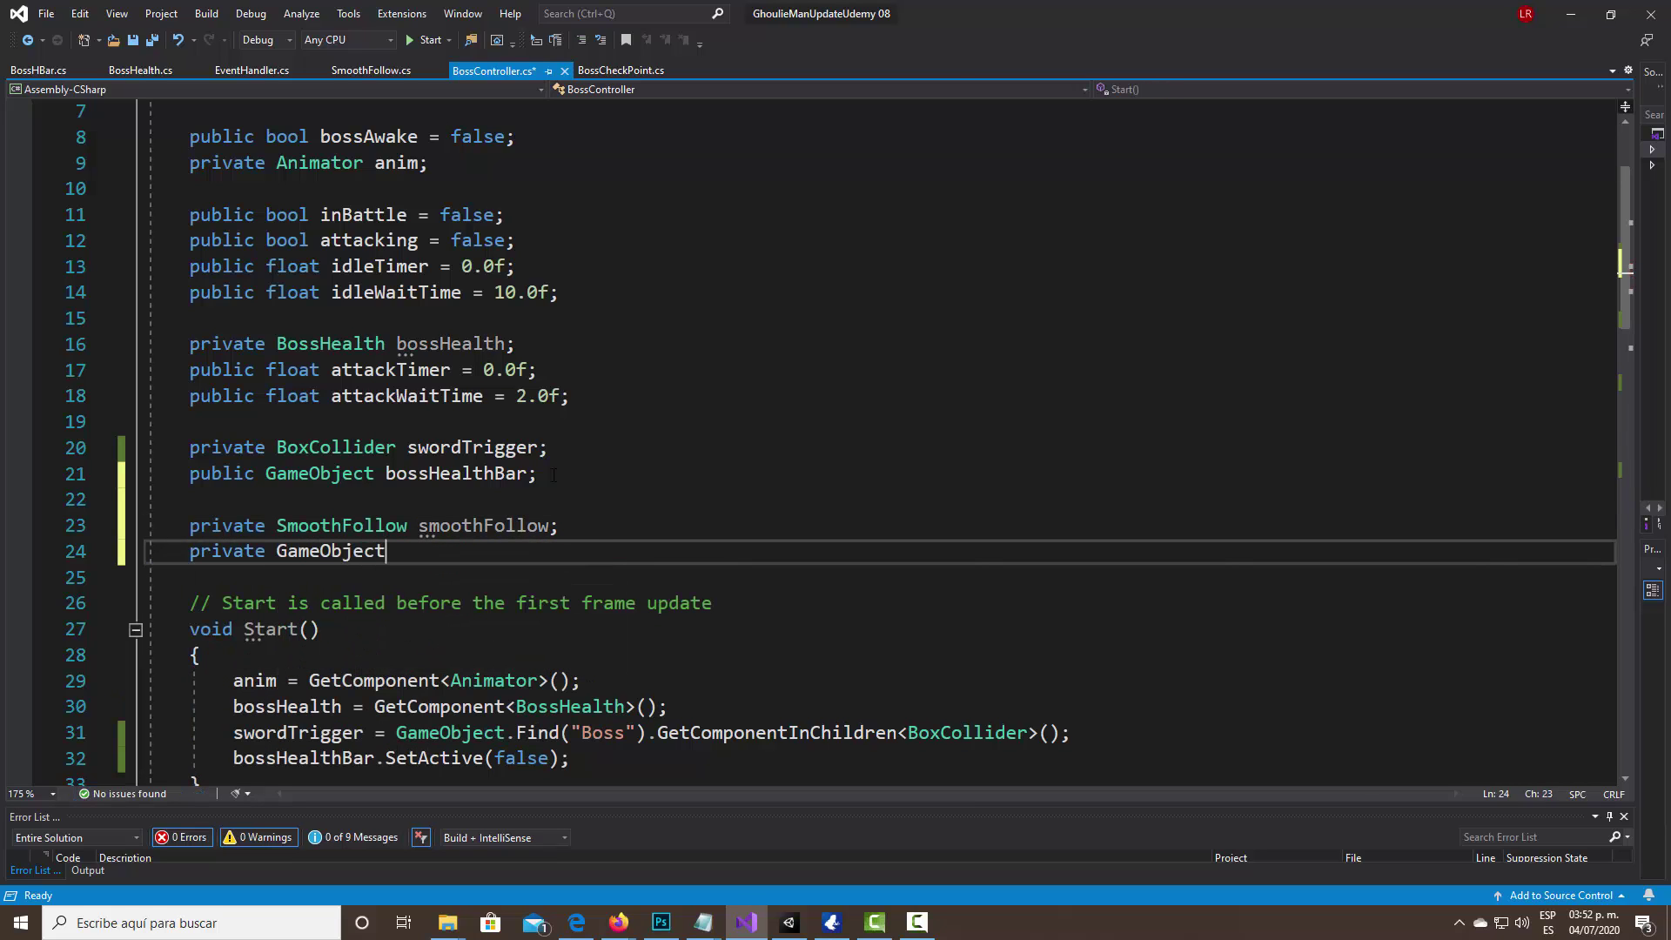
text( player)
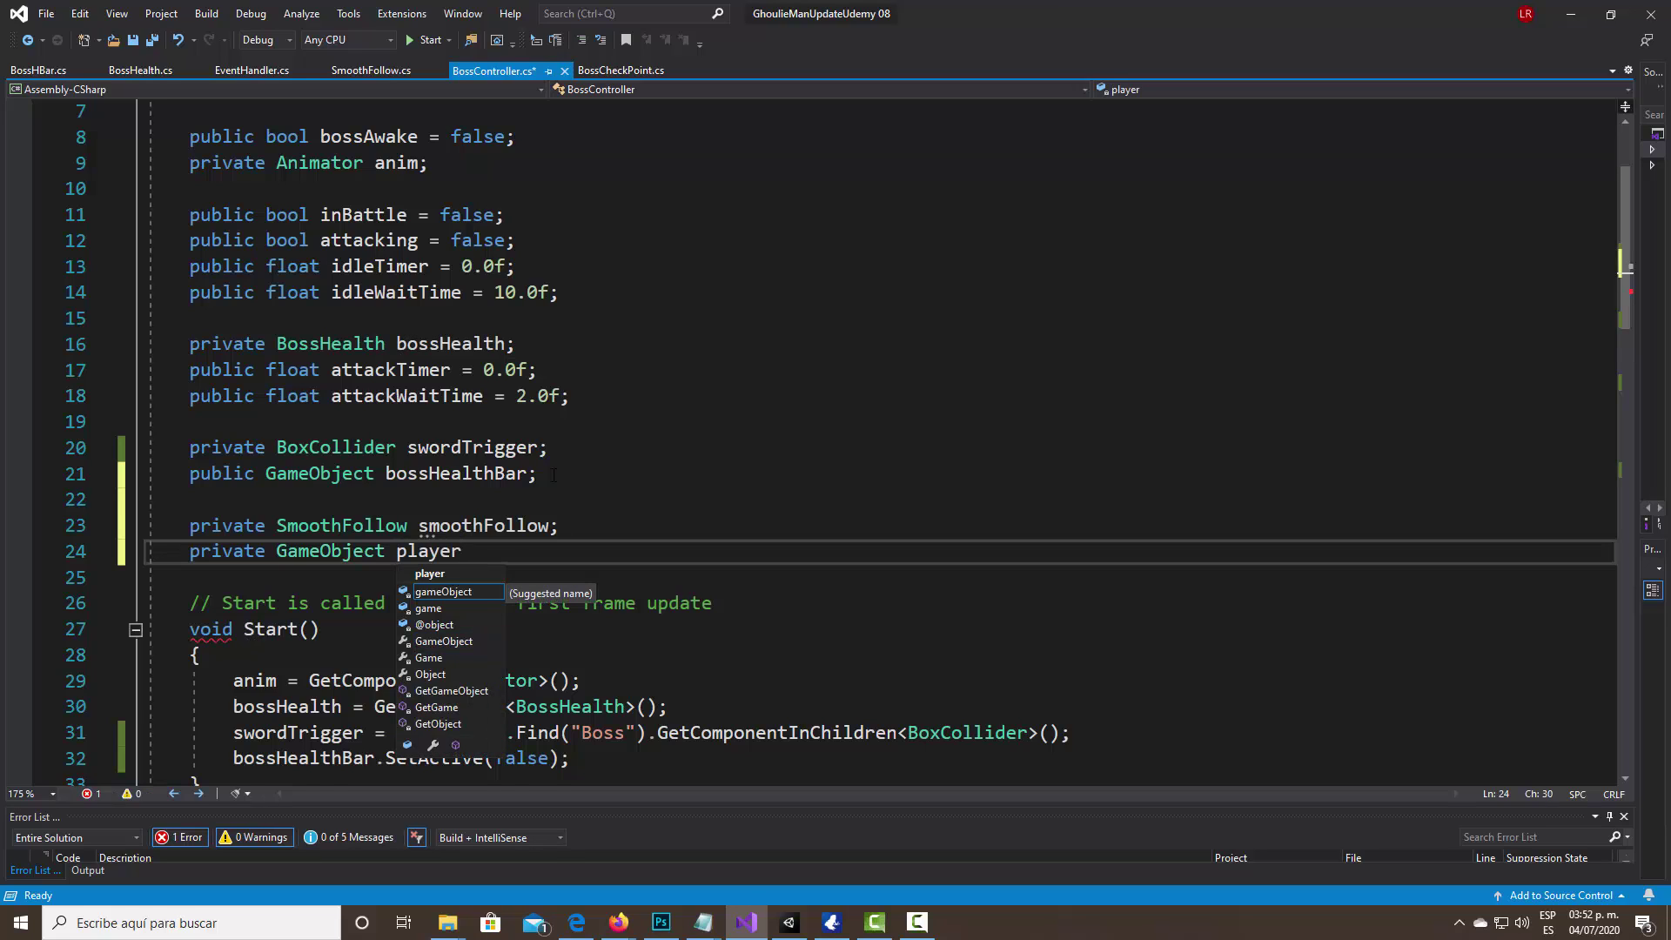
text(;)
key(Return)
text(privb)
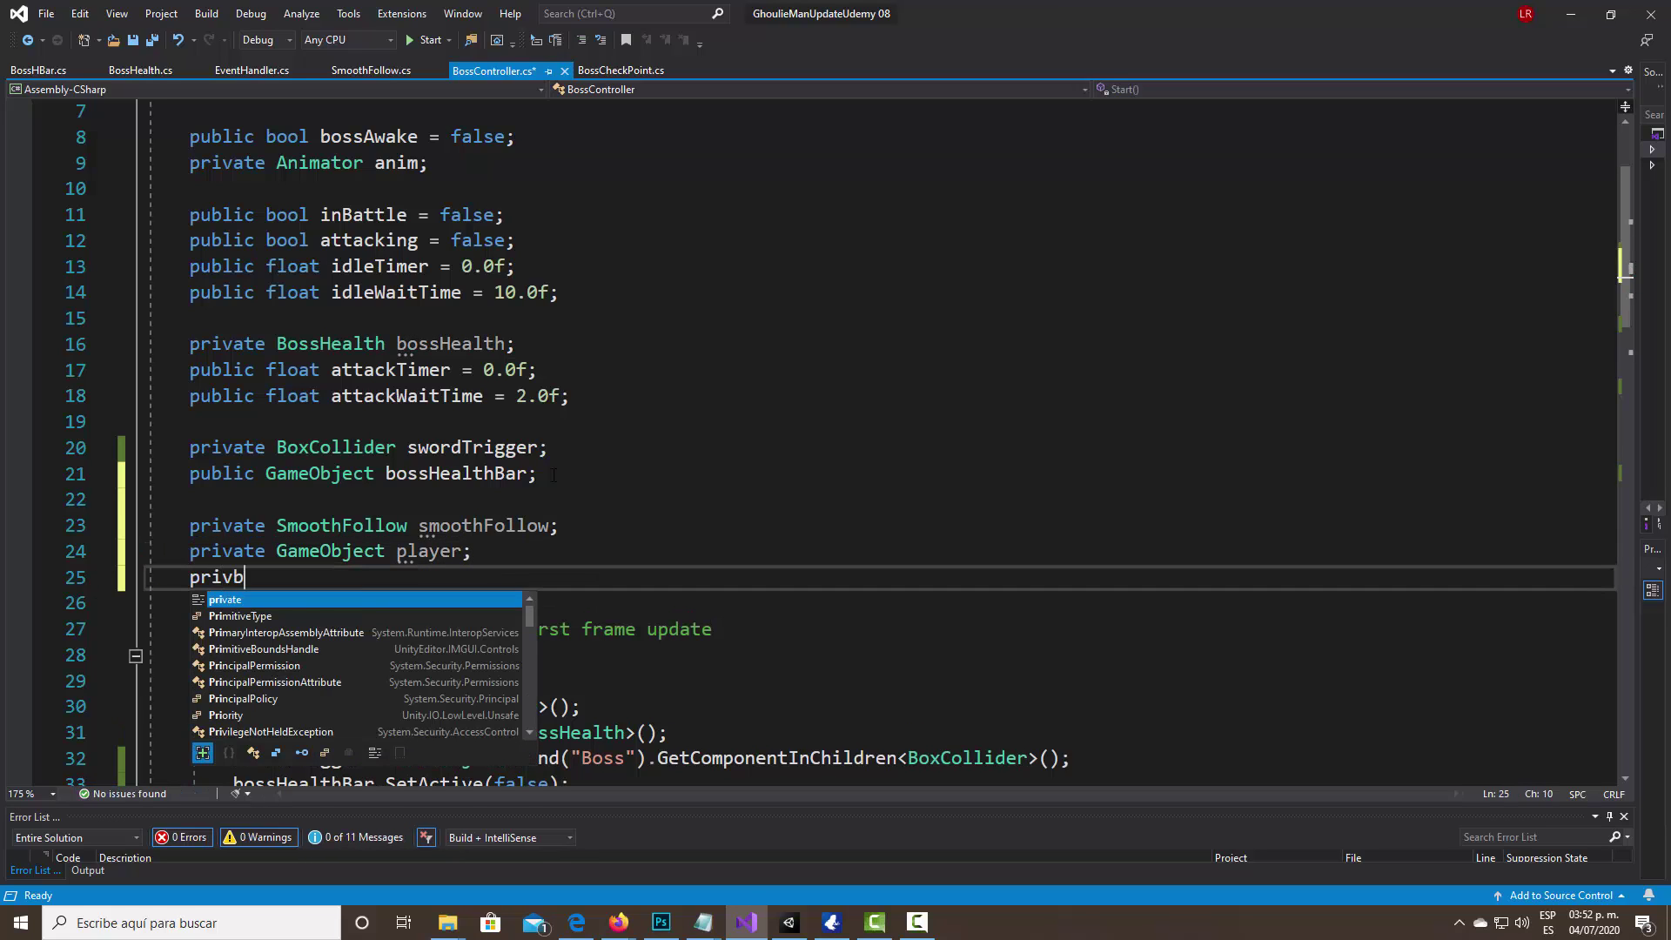
key(BackSpace)
text(ate Play)
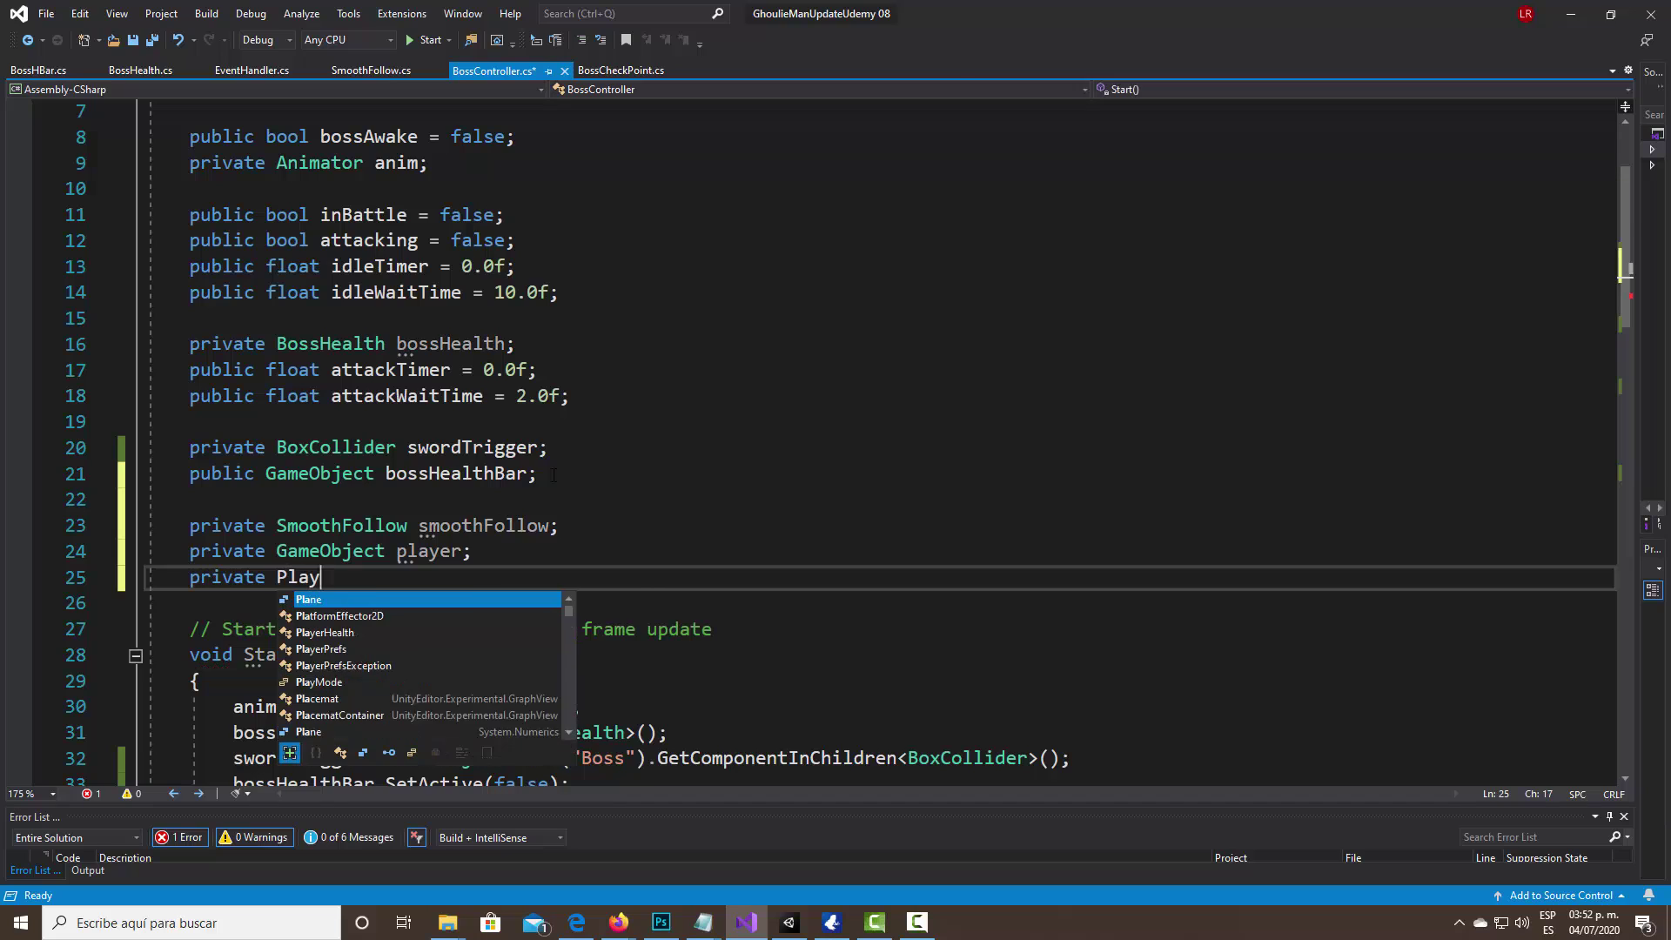
text(erHealth pla)
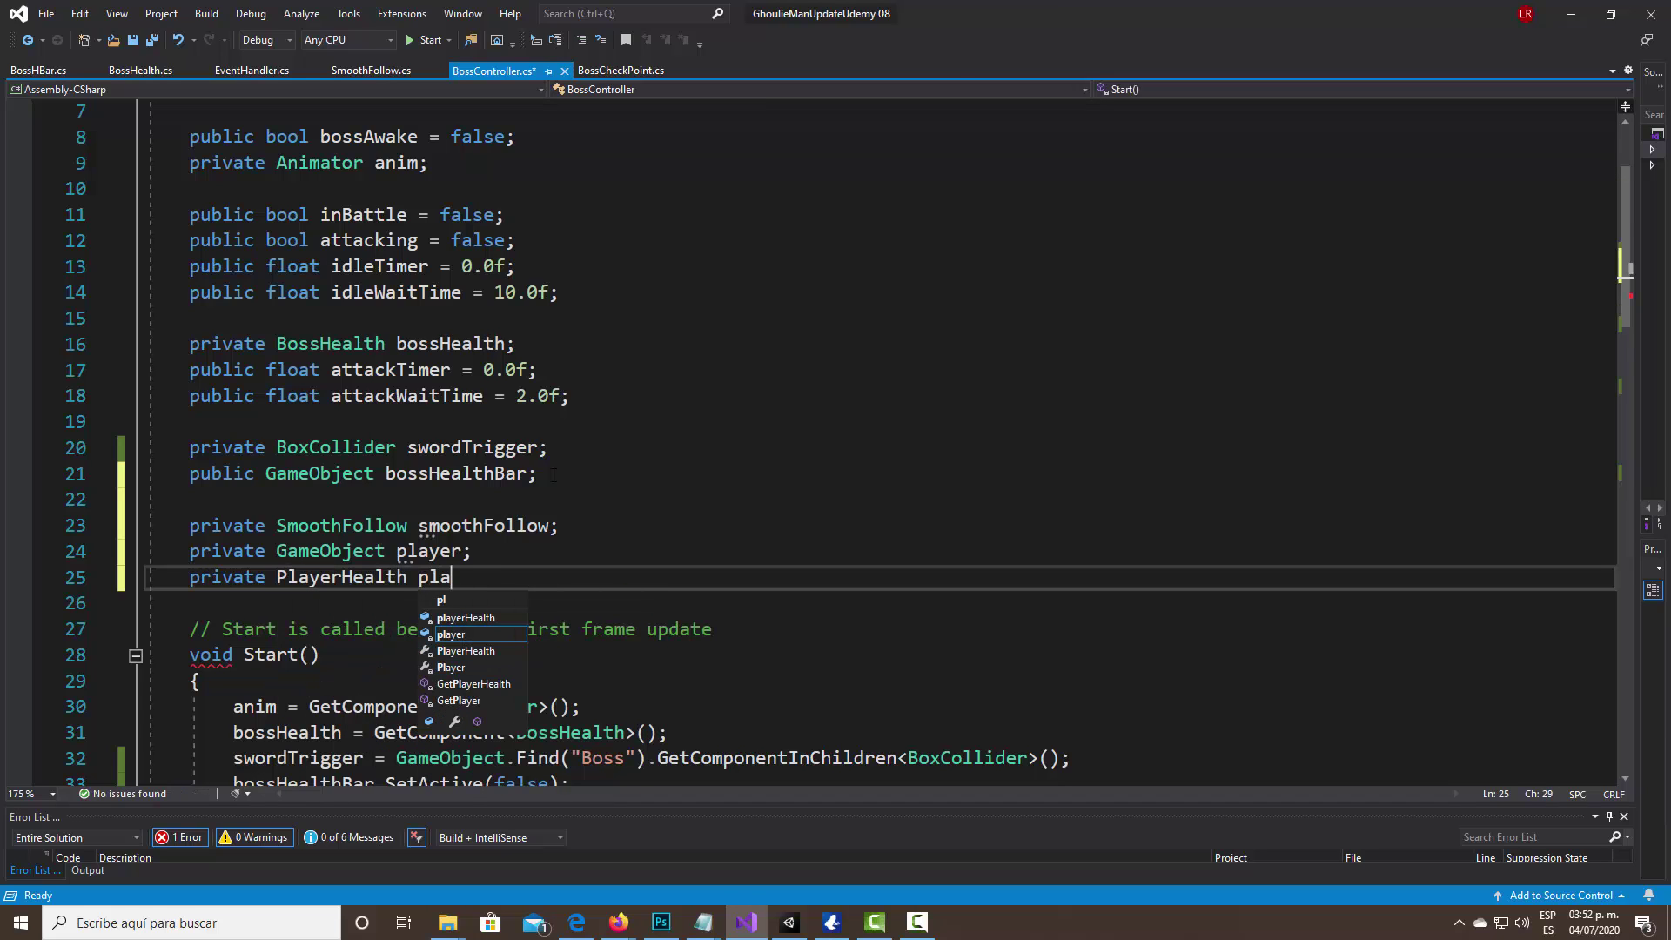
text(yerHealth)
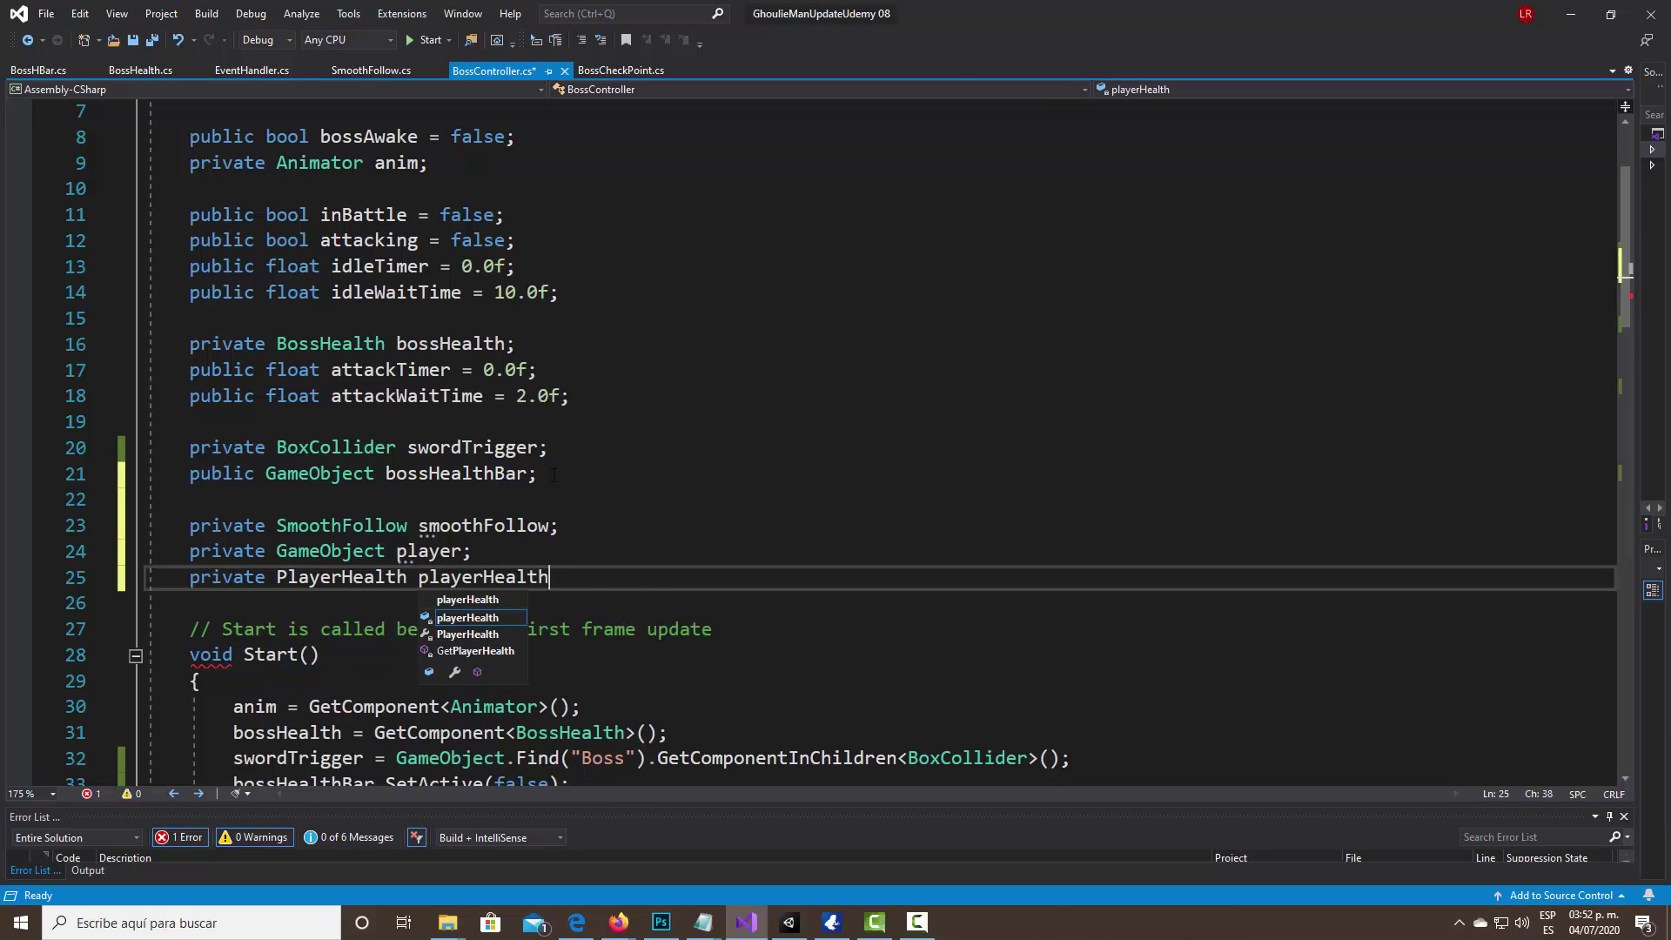
text(;)
scroll(574, 505, down, 3)
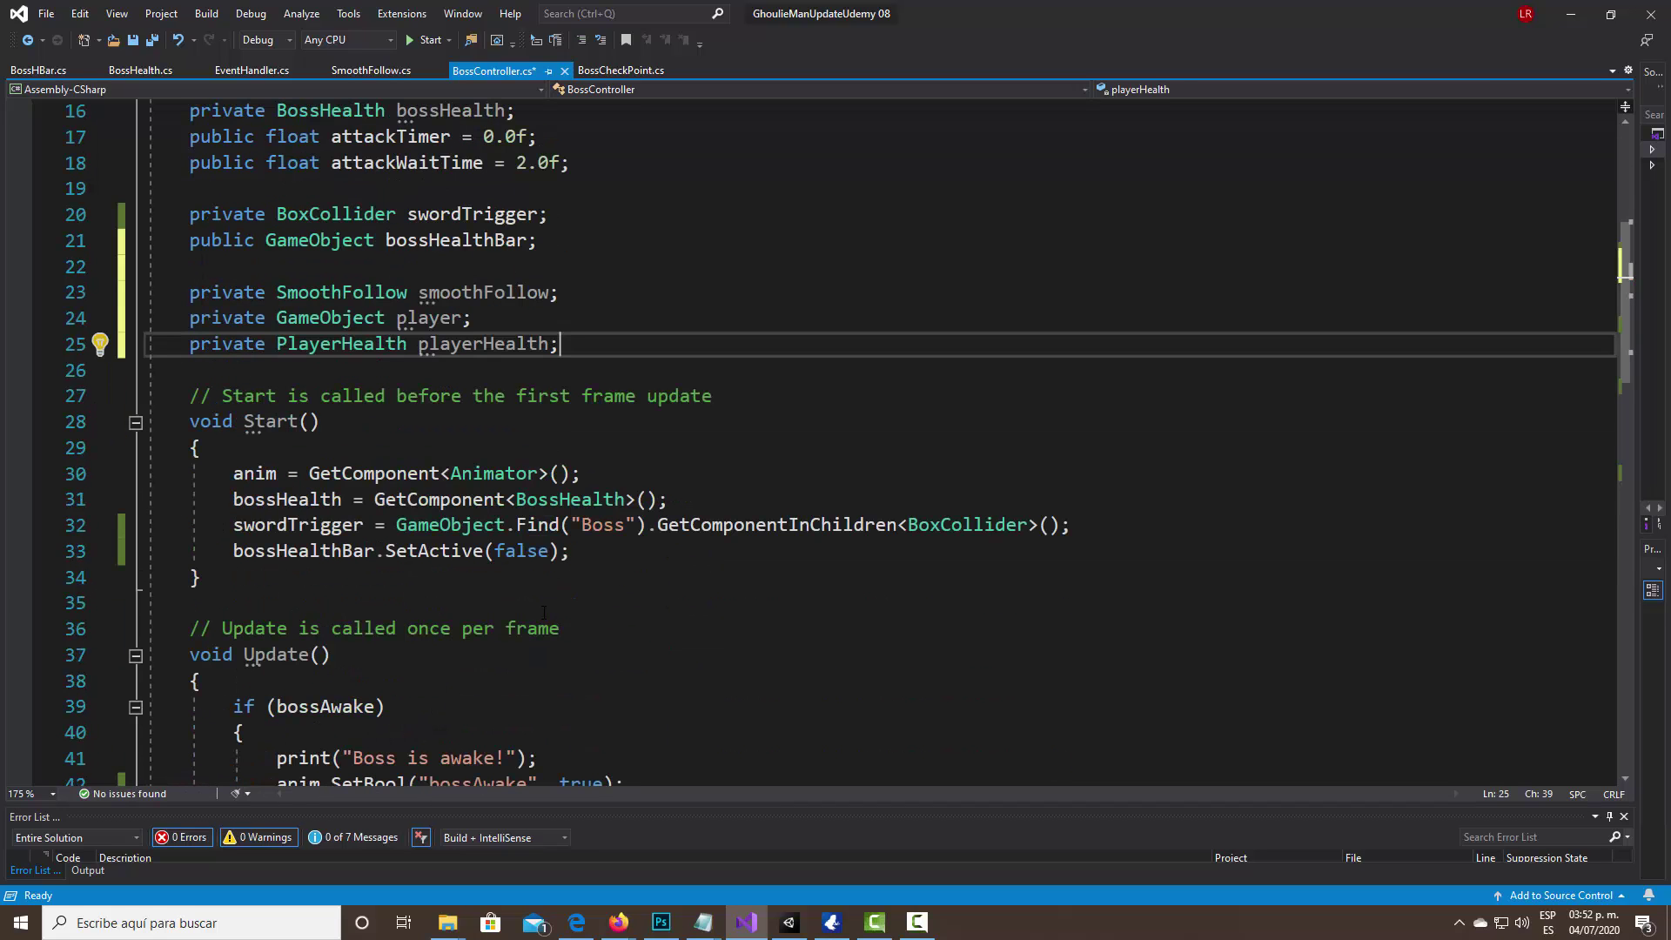
In Start(), assign smoothFollow = GameObject.FindGameObjectWithTag("MainCamera").GetComponent<SmoothFollow>(), then begin a player assignment.
click(613, 554)
key(Return)
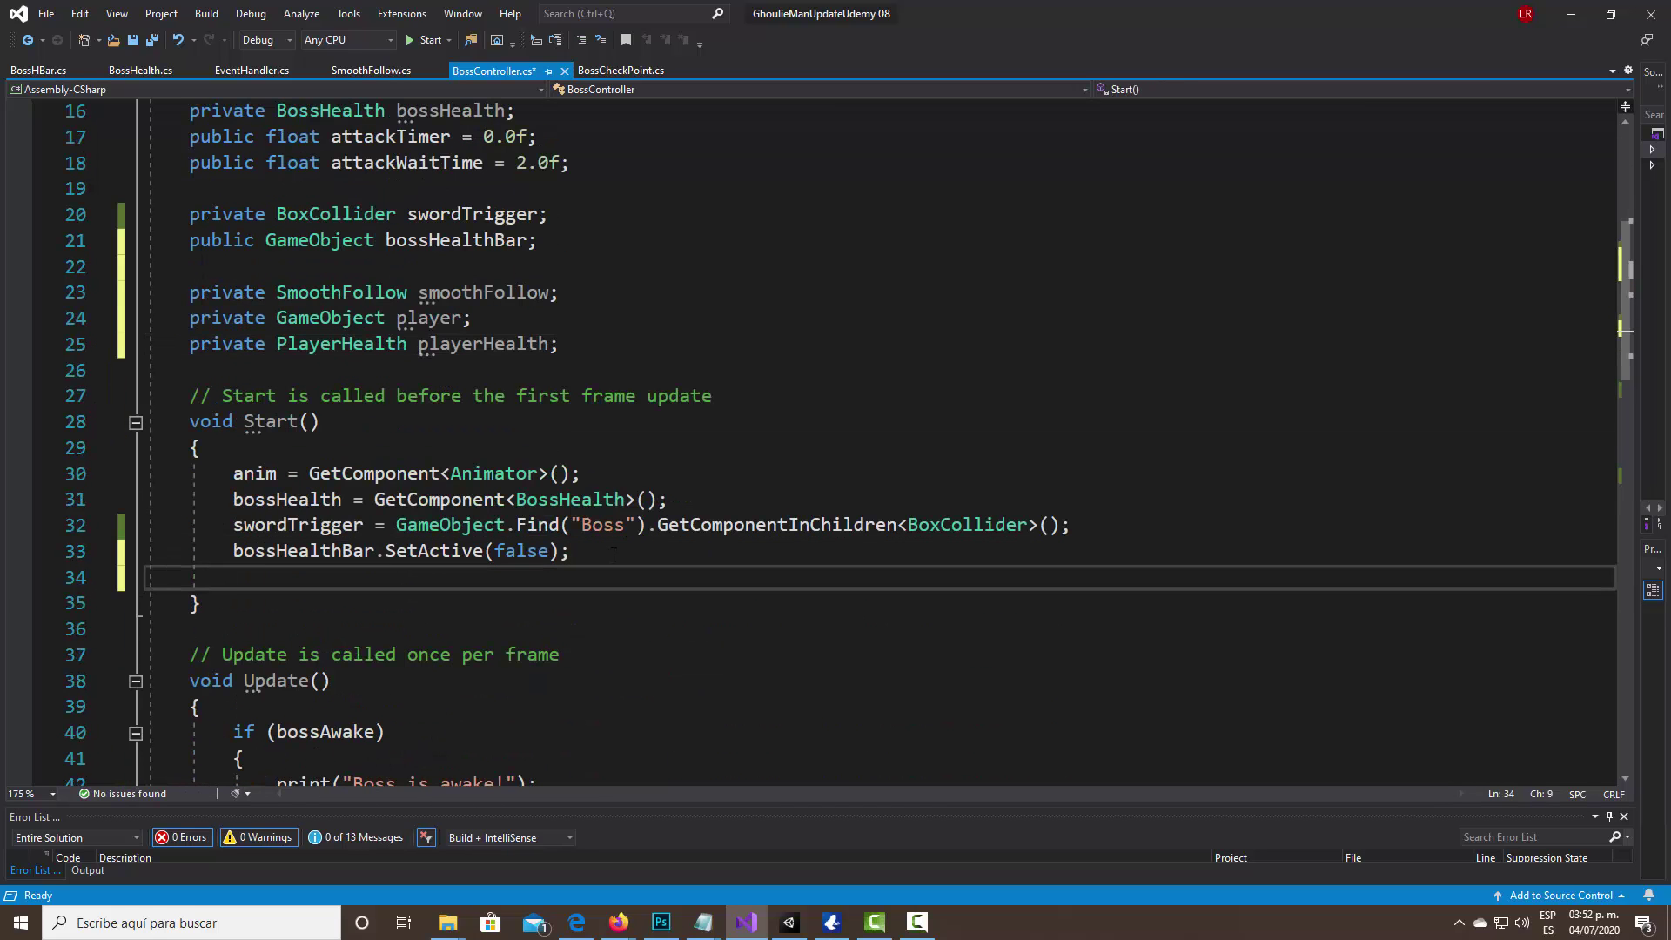
text(smoothFollow)
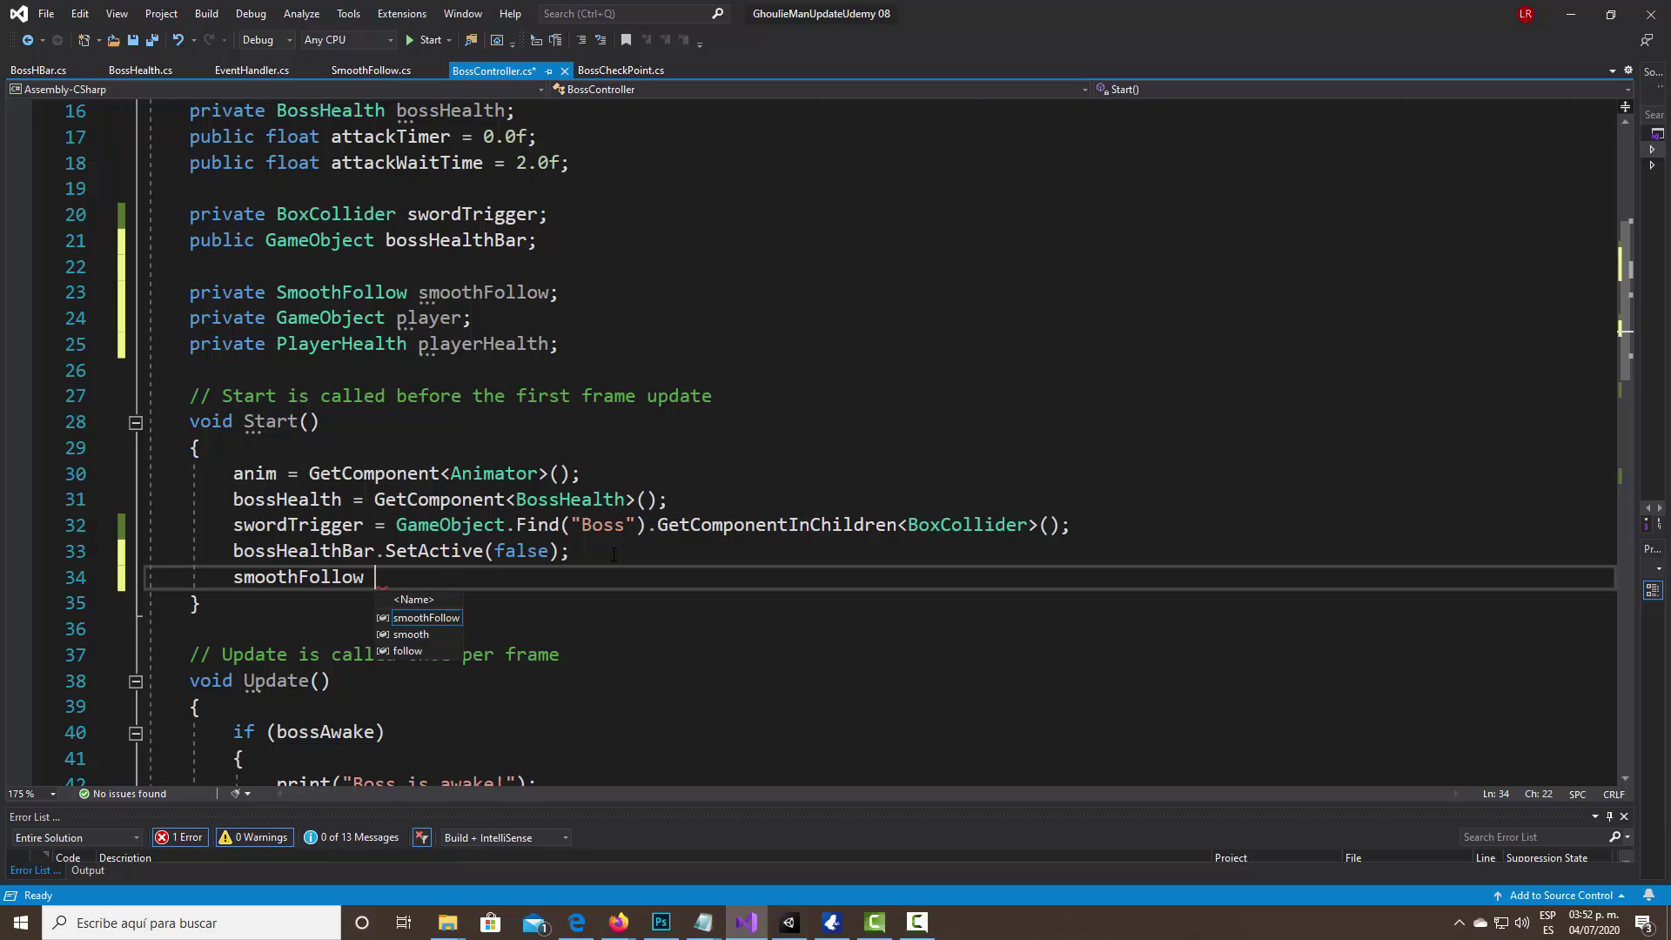
text( = Game)
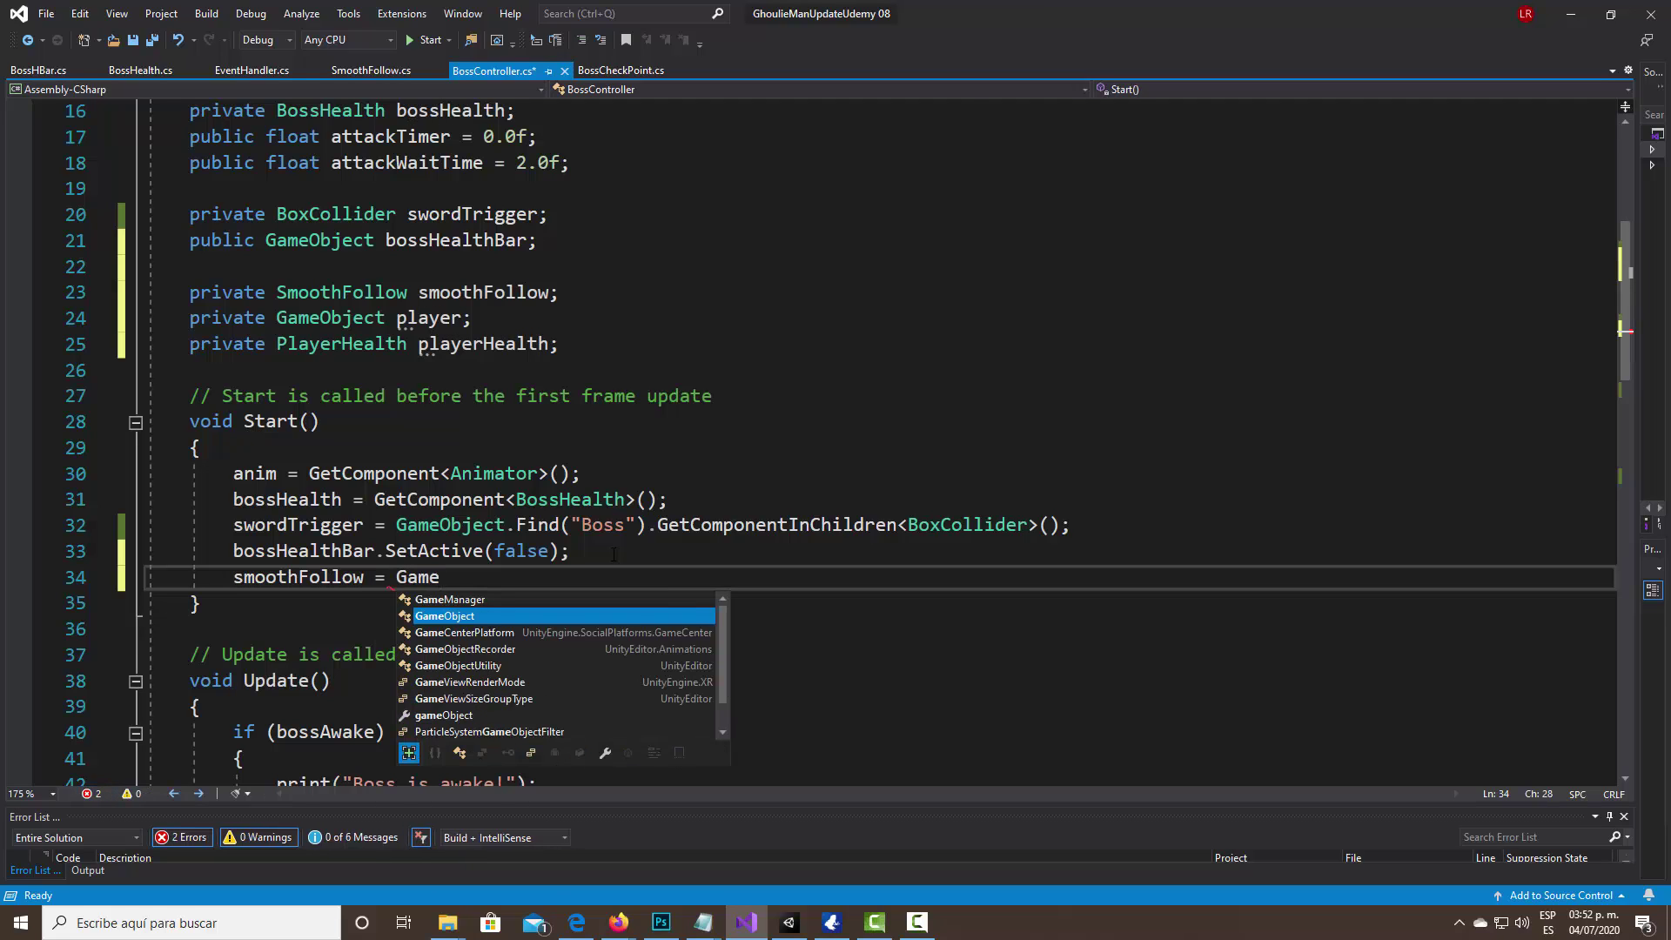
text(O)
key(Tab)
text(.F)
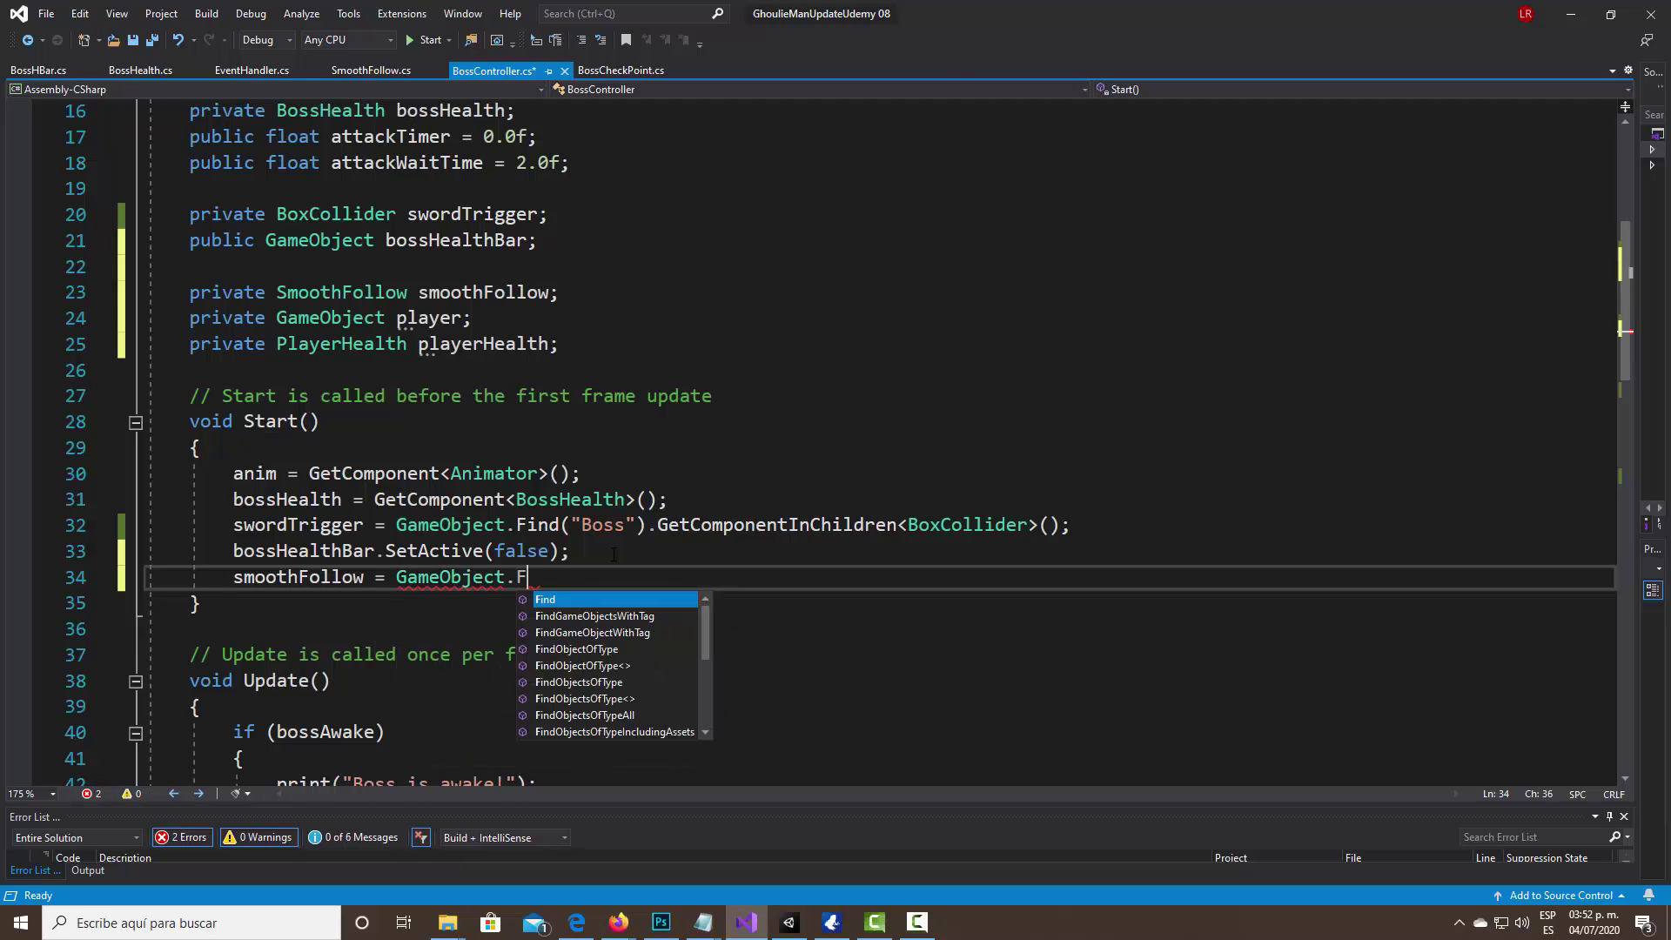
text(ind)
key(Down)
key(Down)
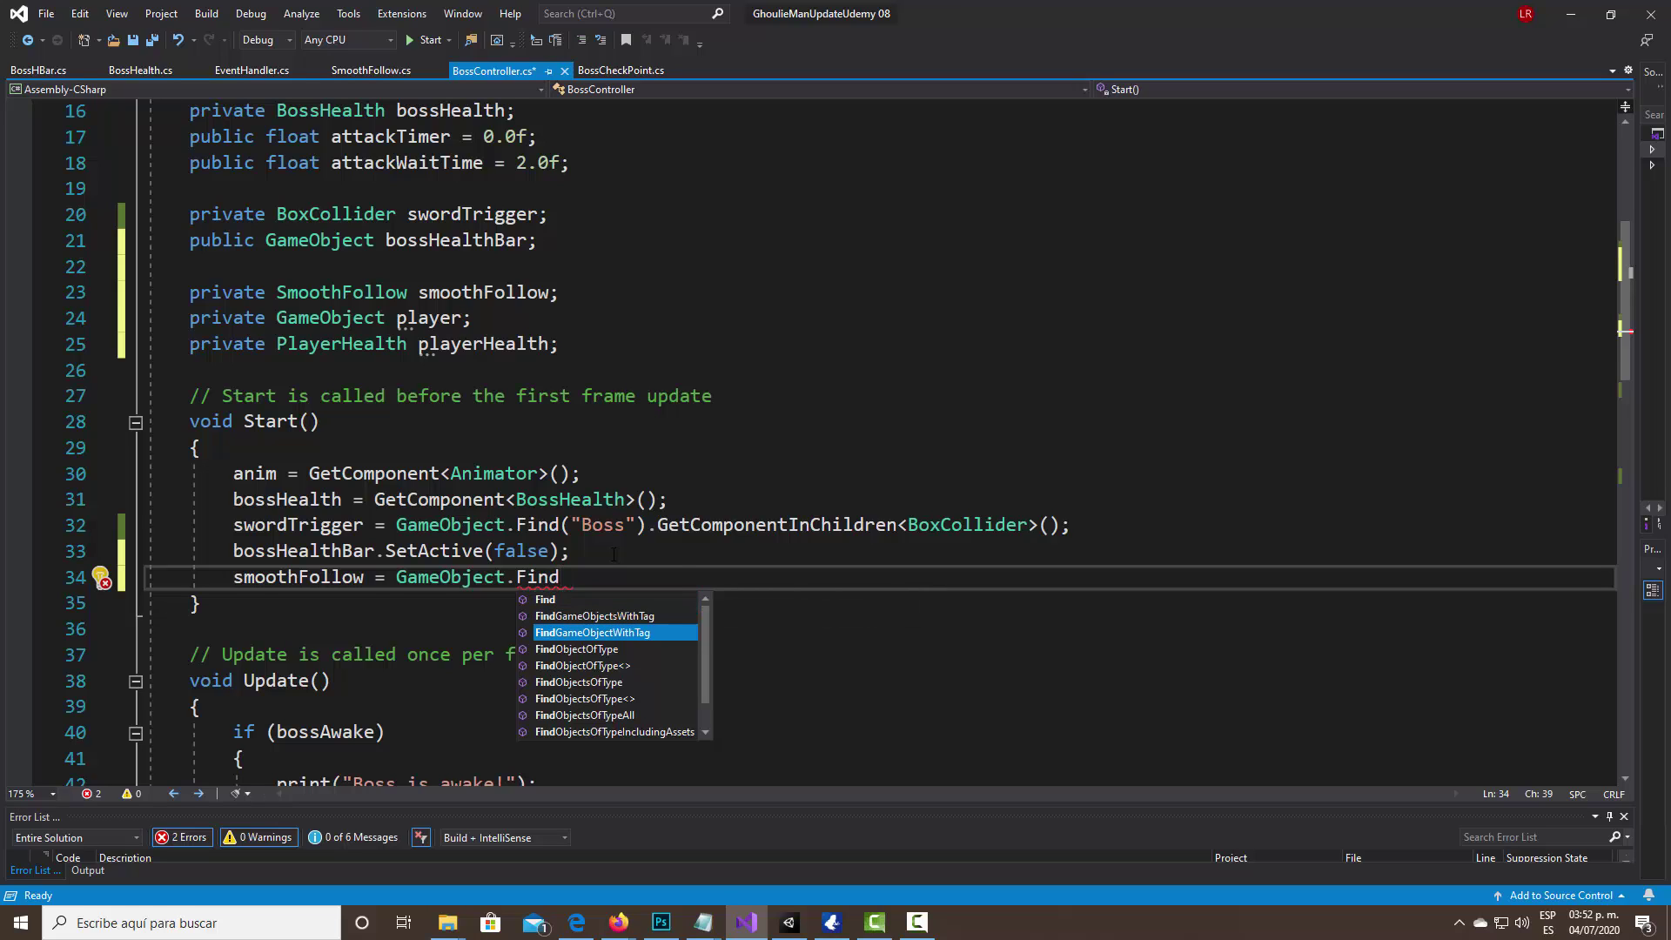
key(Tab)
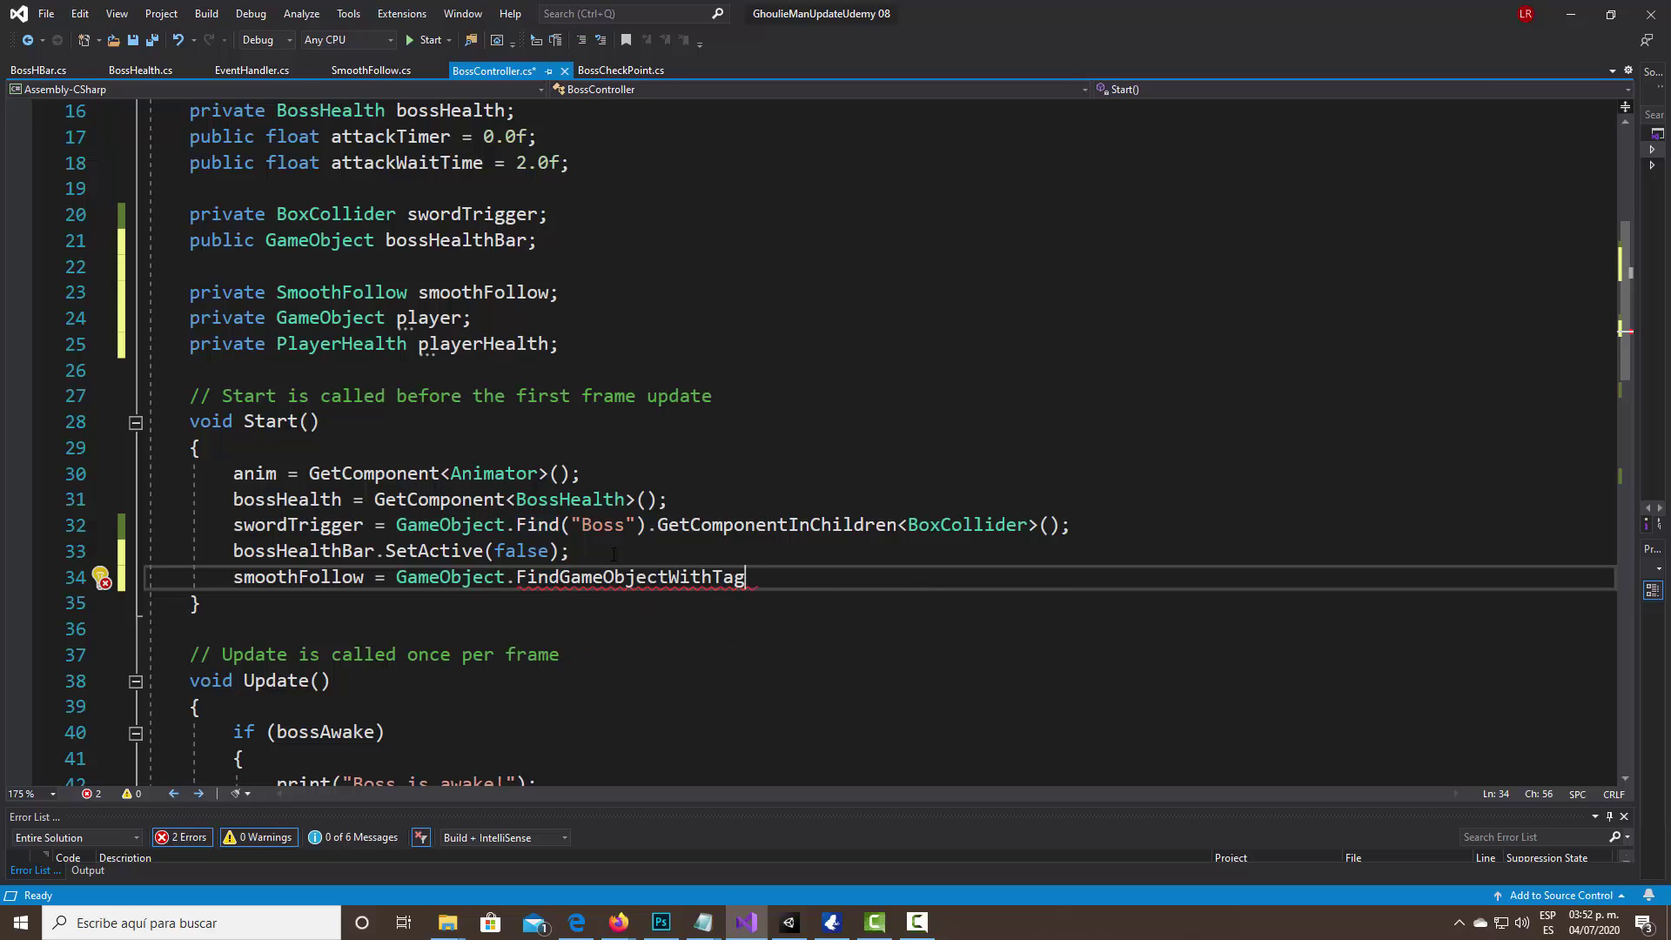
text(("Mai)
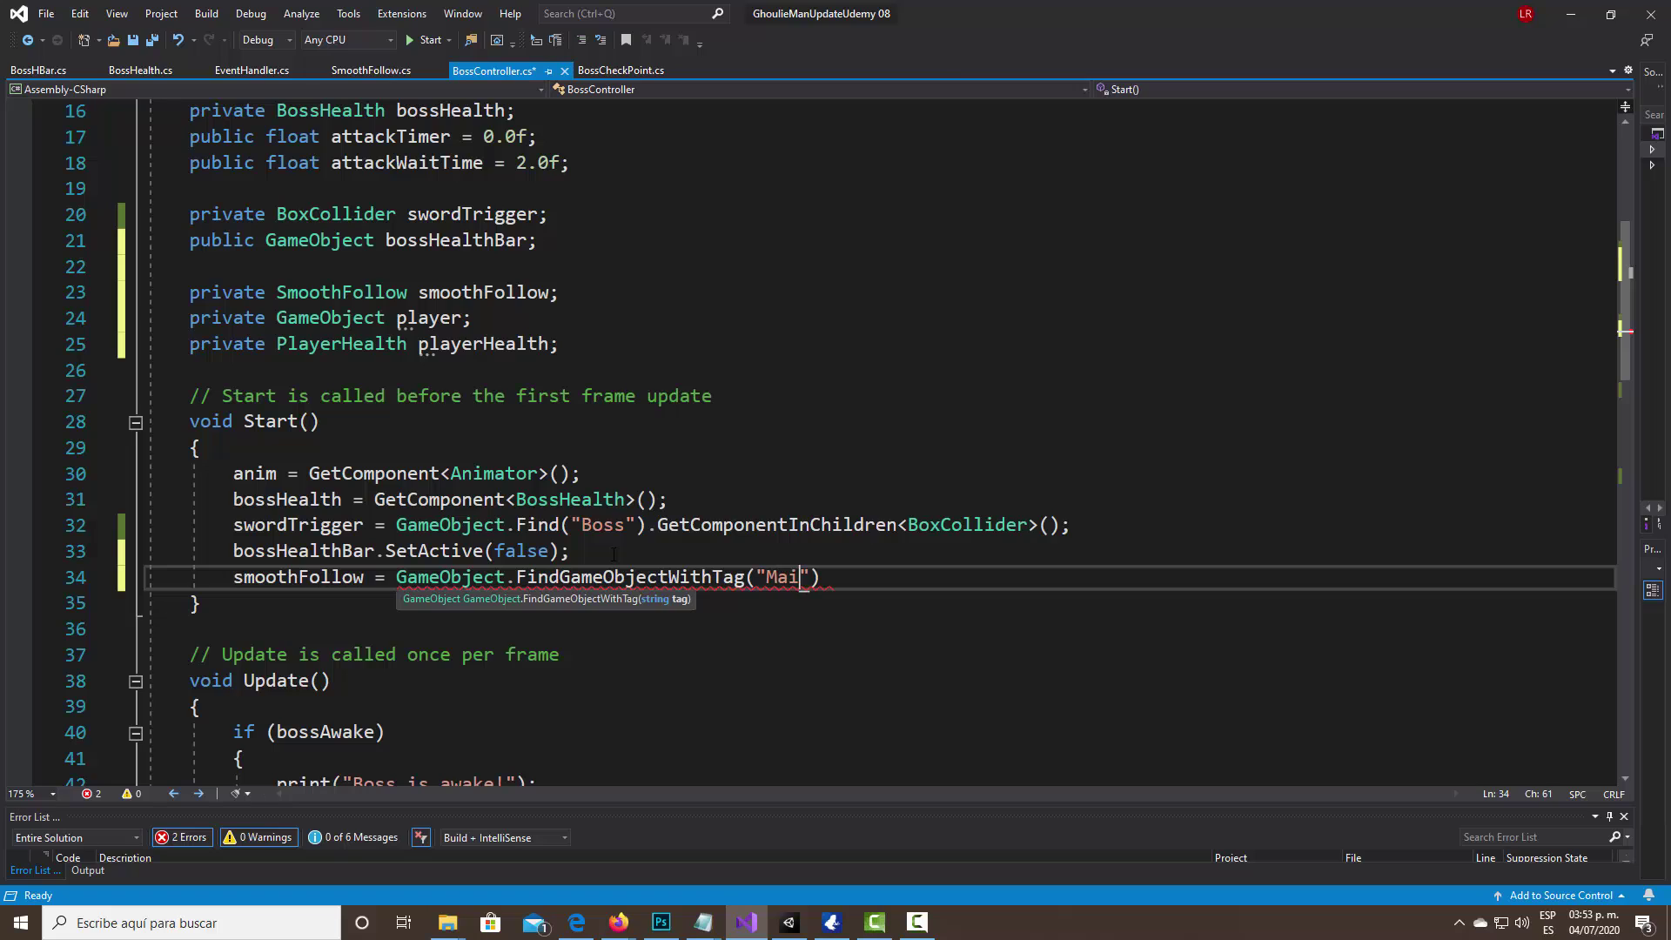
text(nCamera)
text(").)
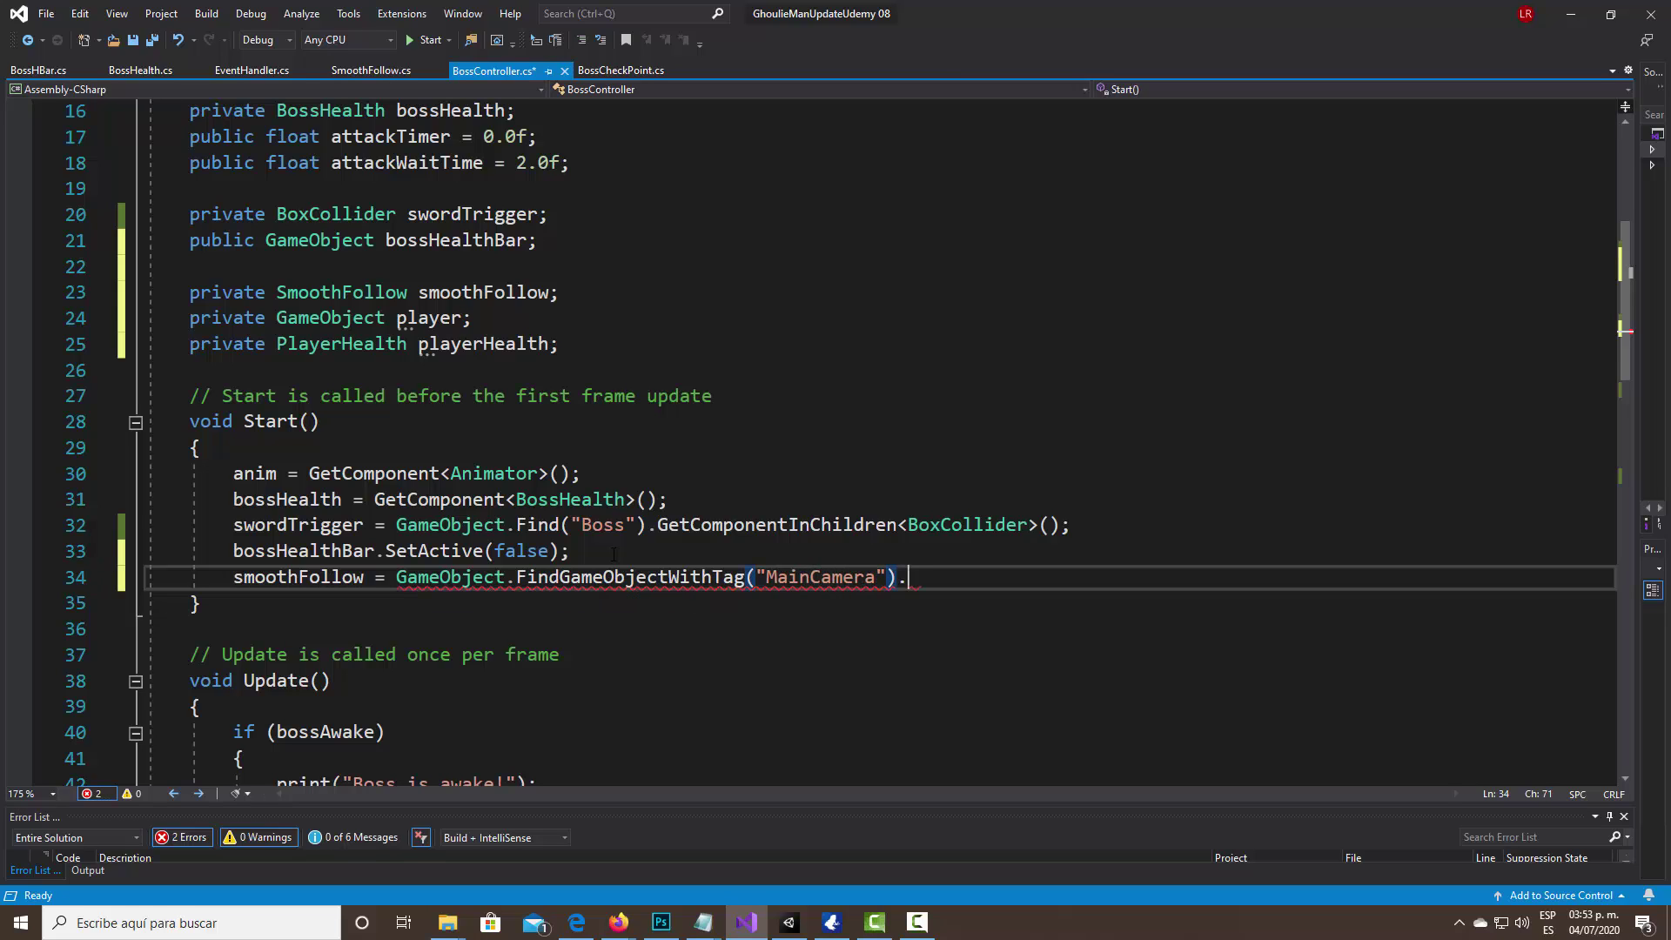
text(GetC)
key(Tab)
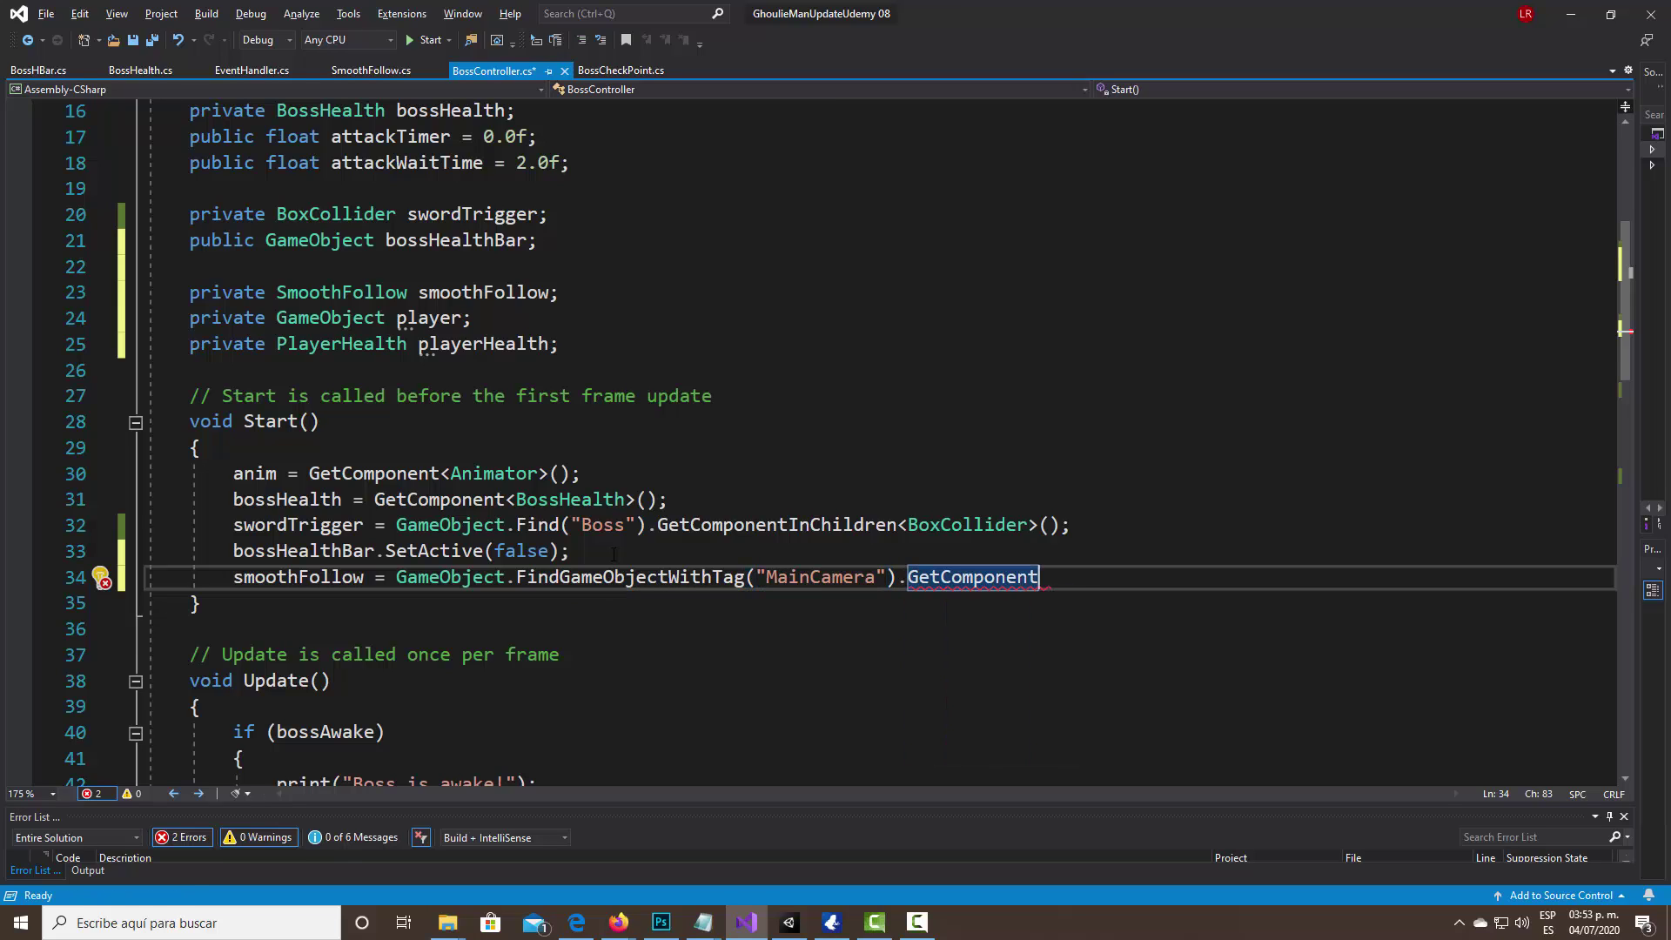
text(<S)
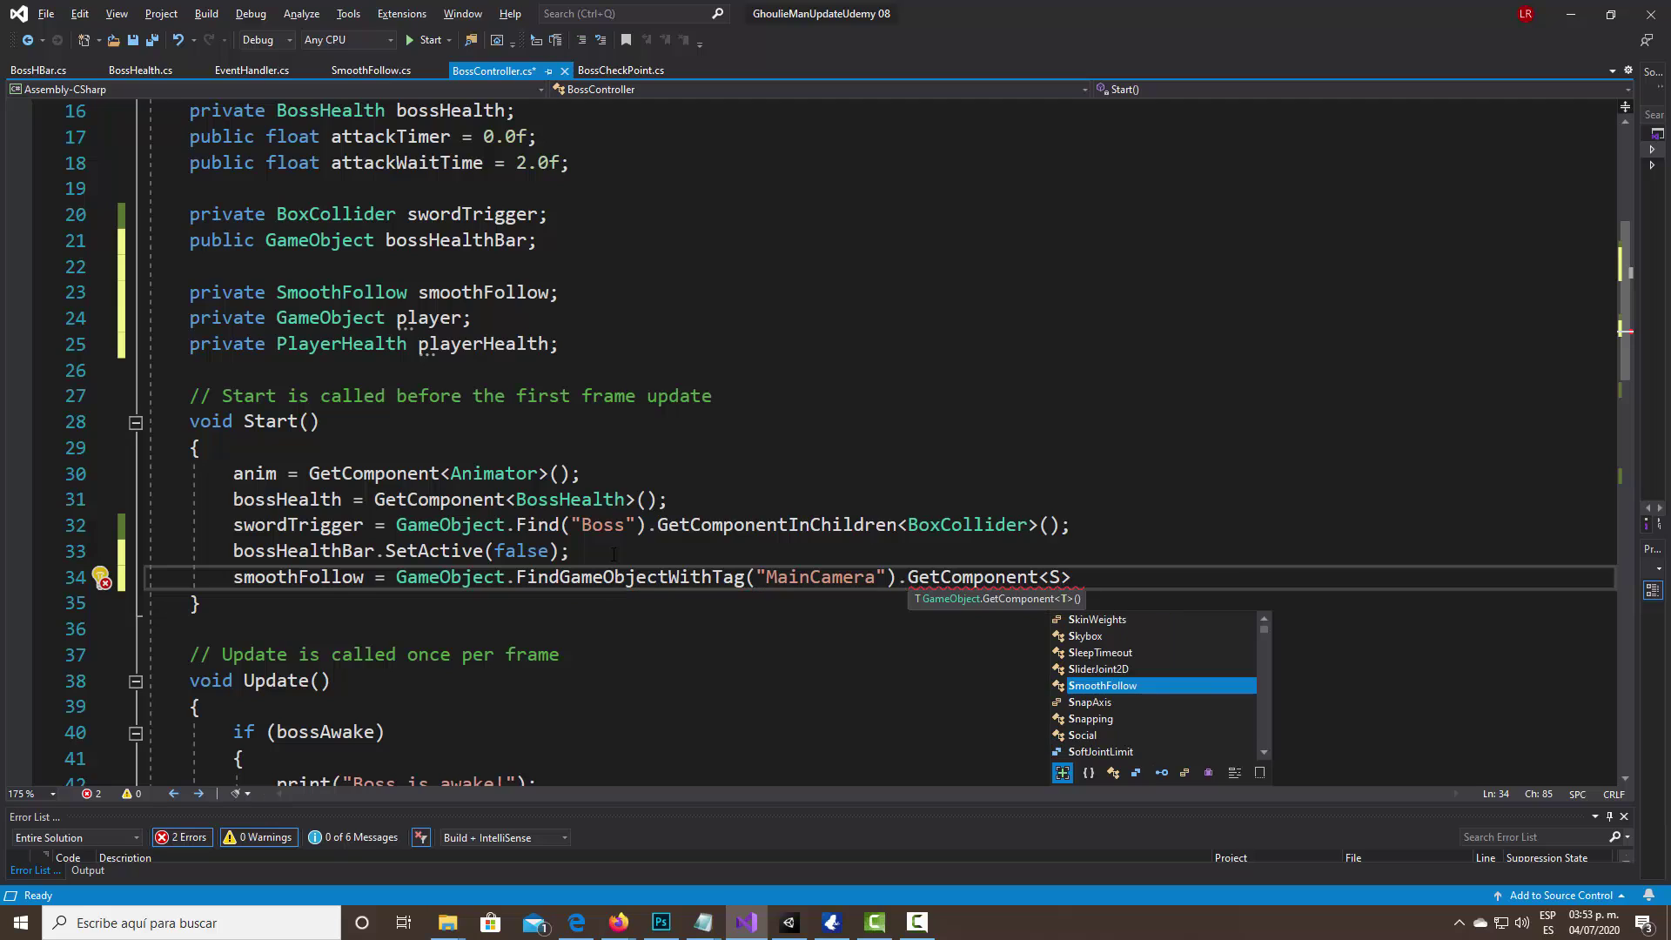
text(mo)
key(Tab)
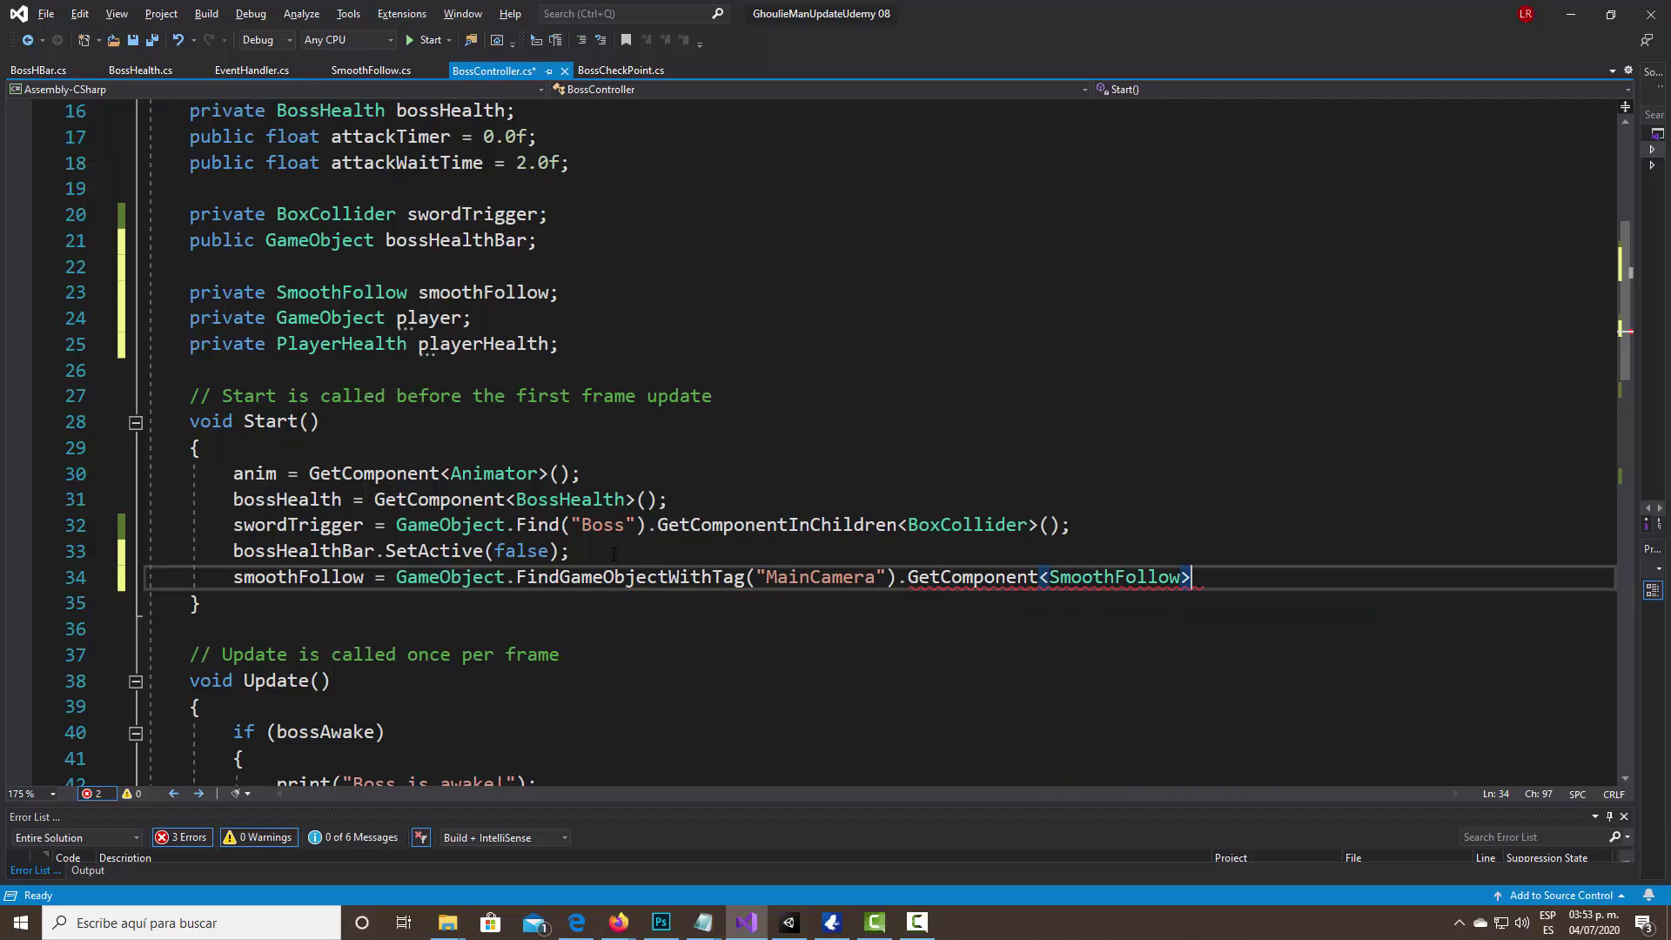
text(();)
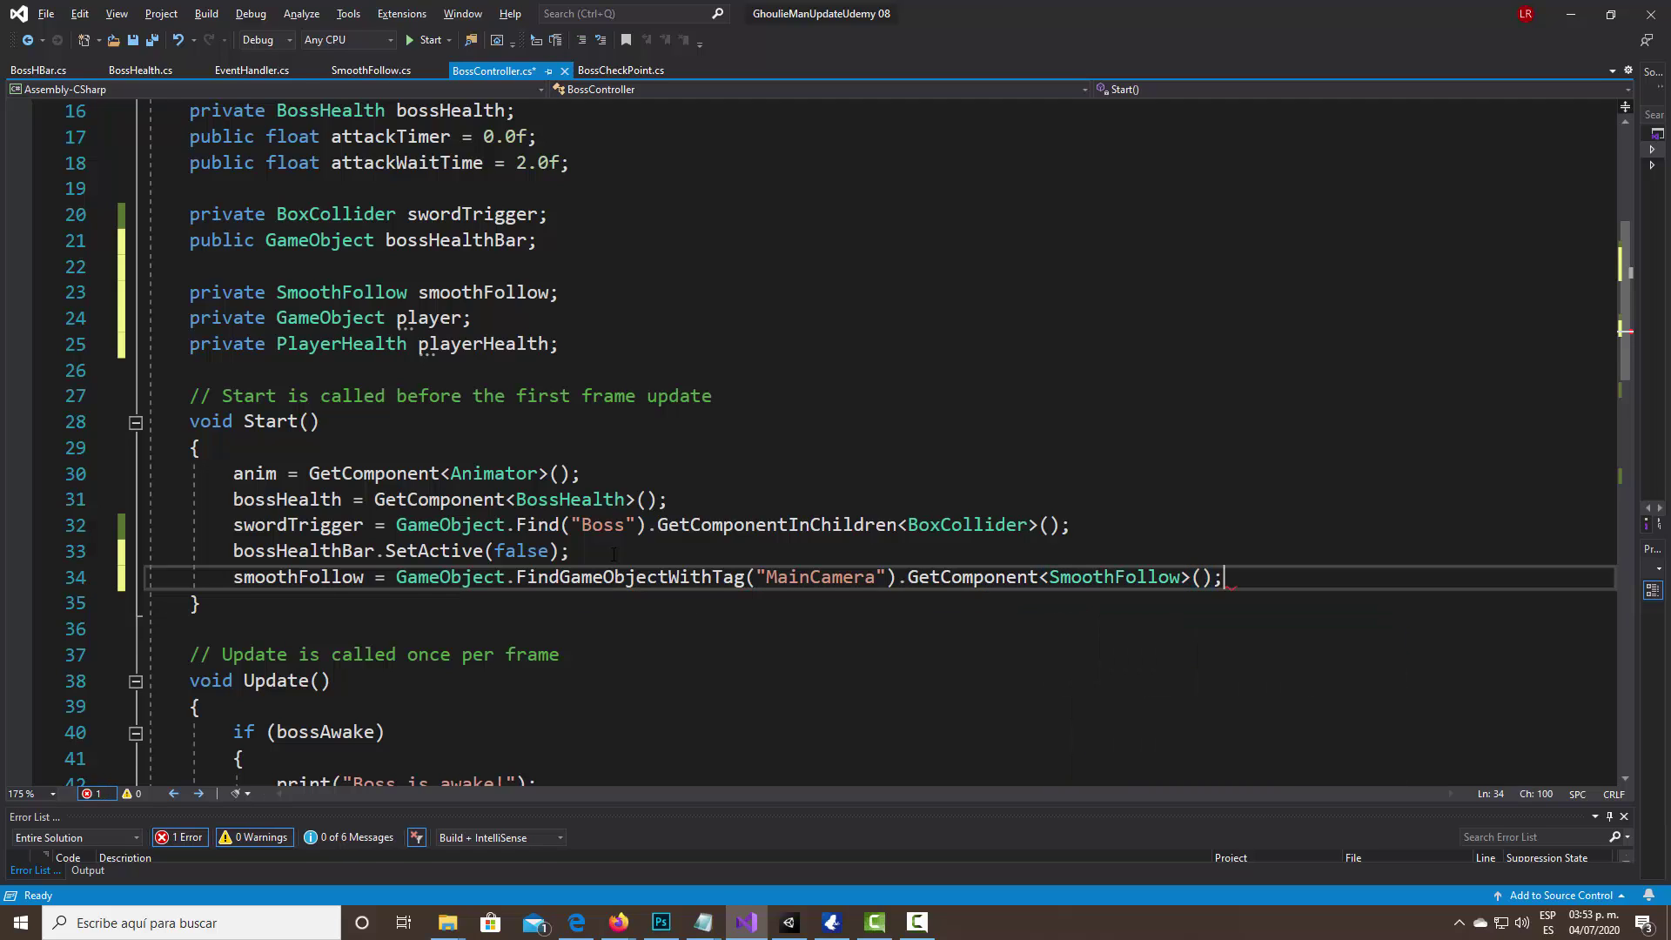
key(Return)
text(player)
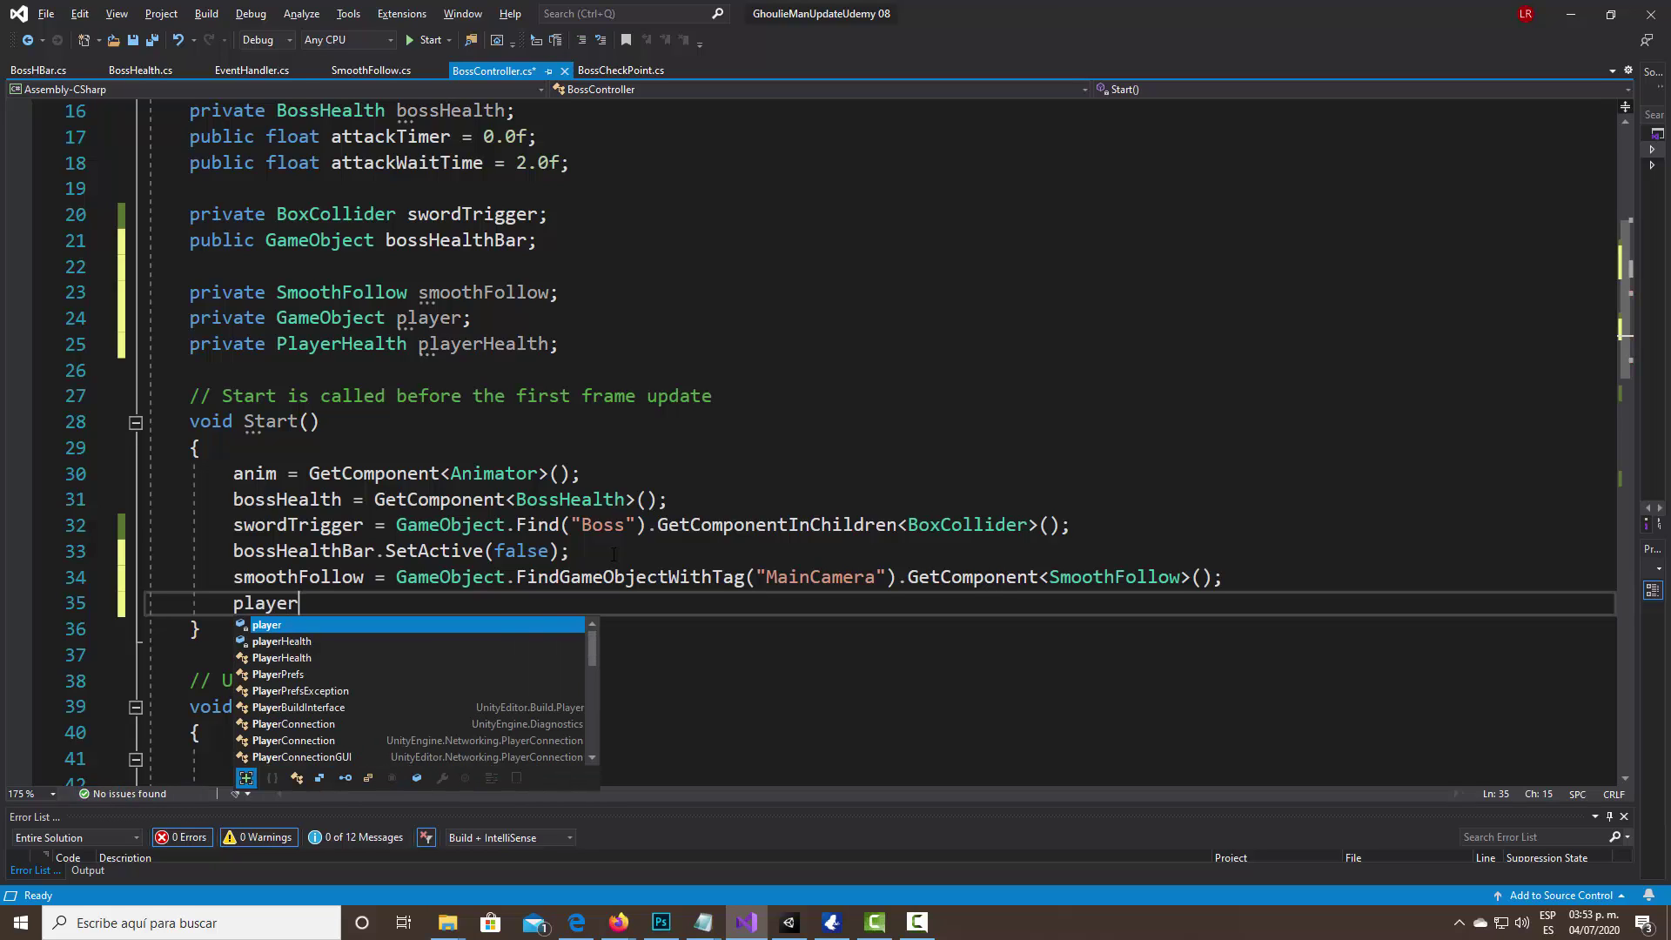
text( = G)
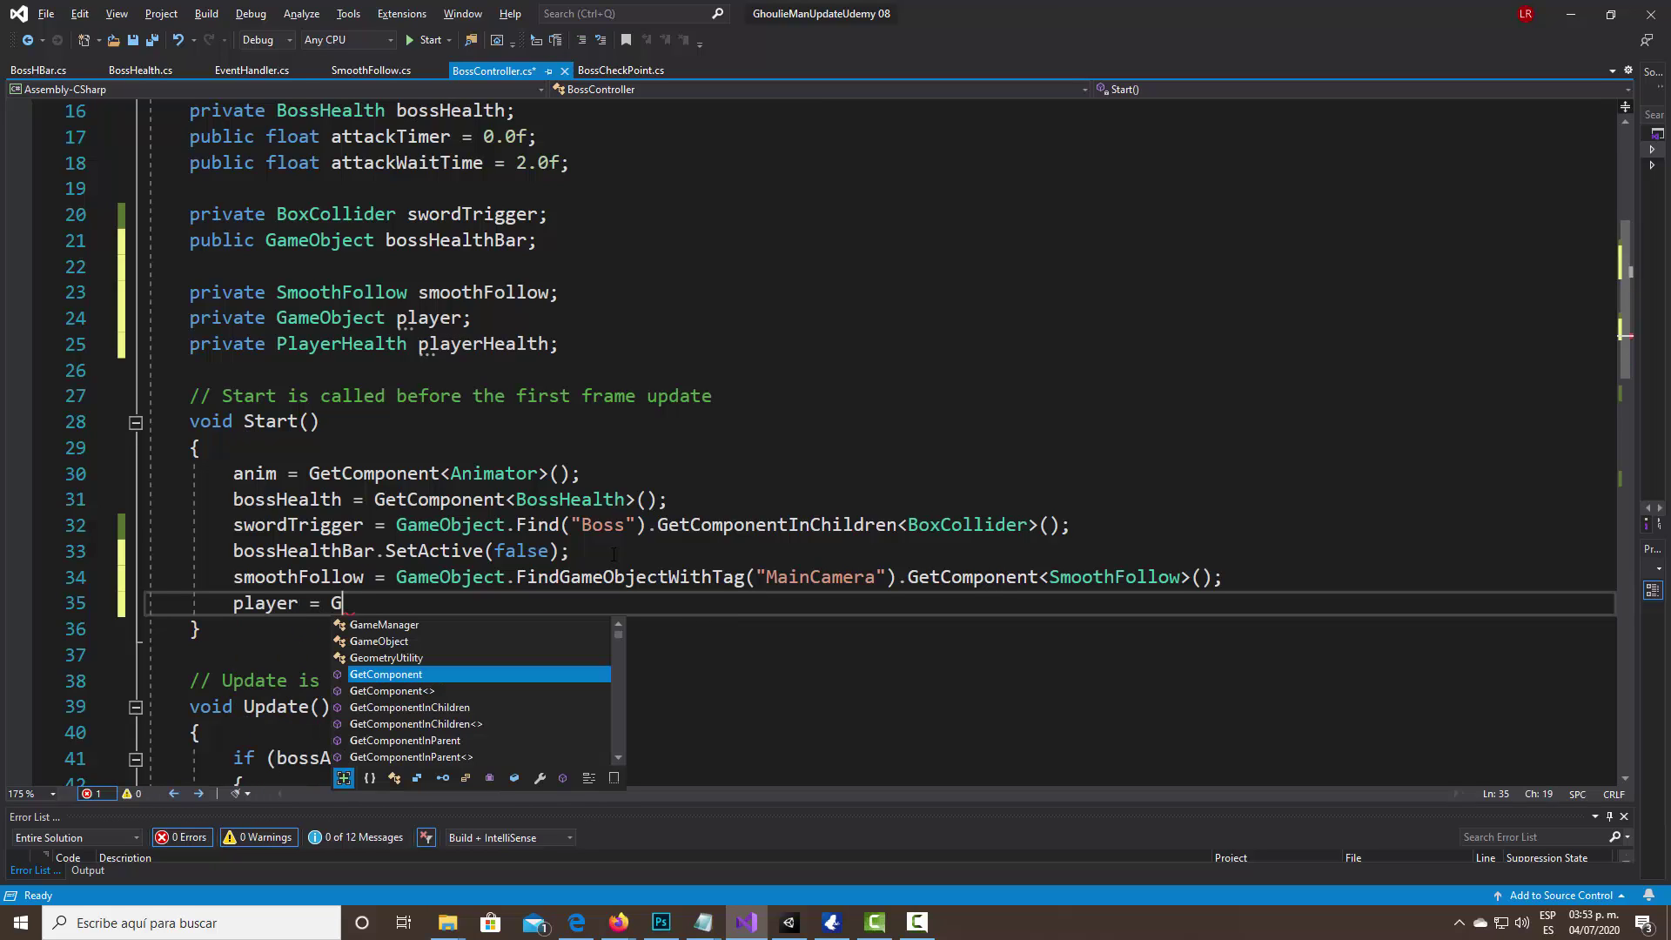
text(ame)
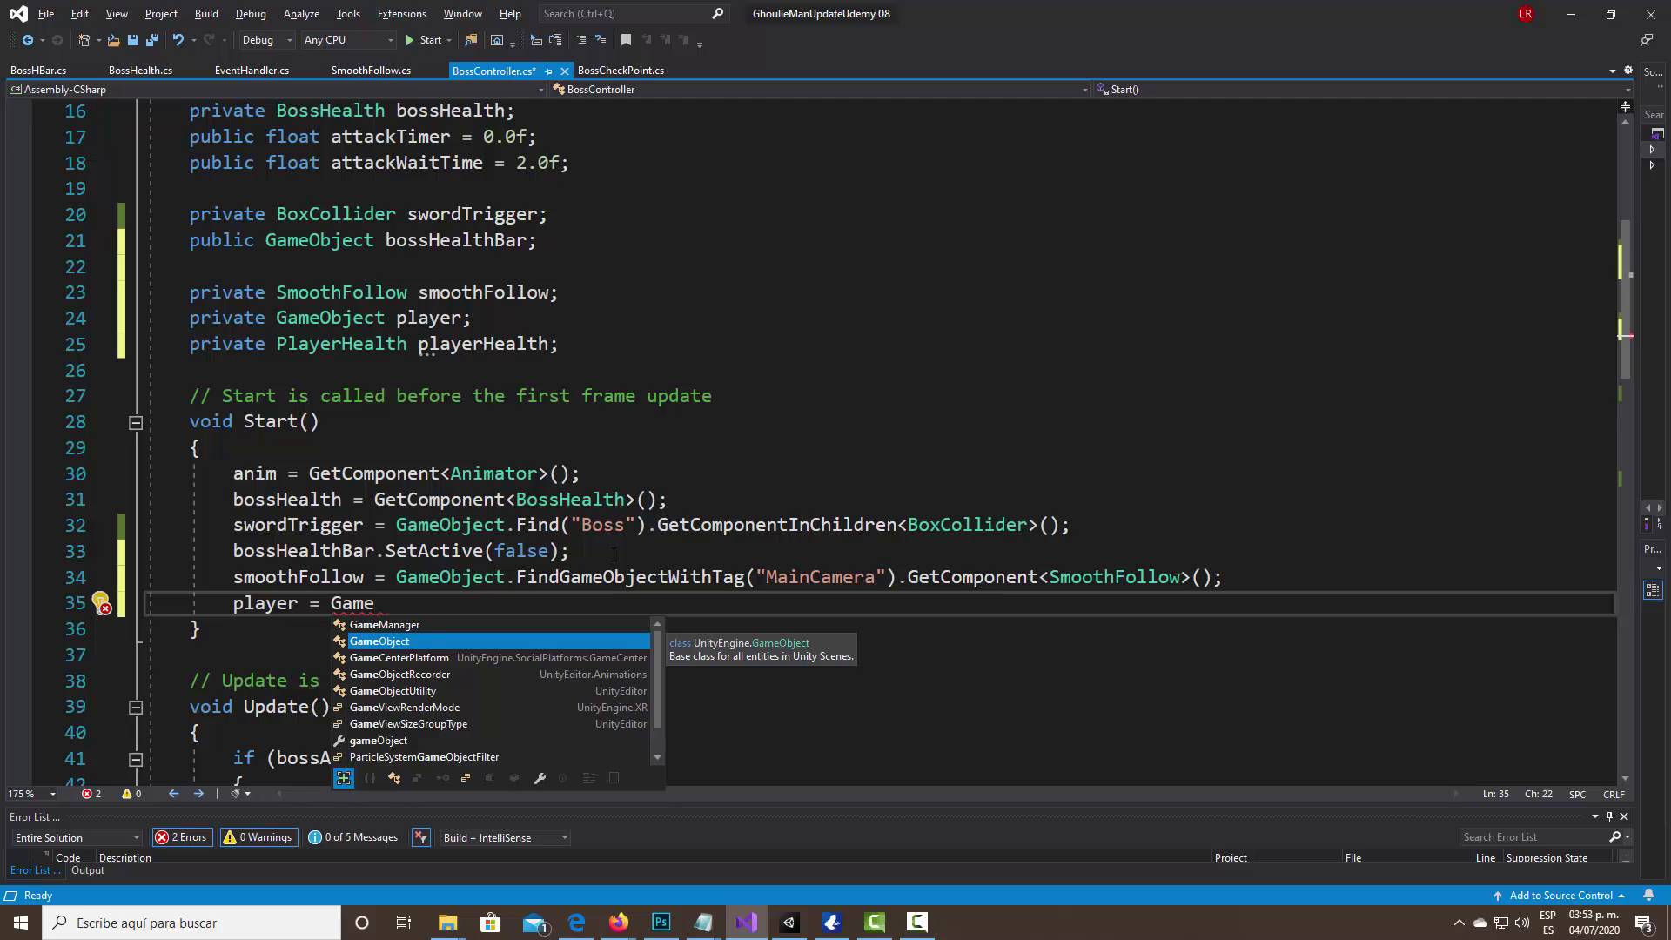
text(M)
Complete the assignment player = GameManager.instance.Player in Start().
key(Tab)
text(.)
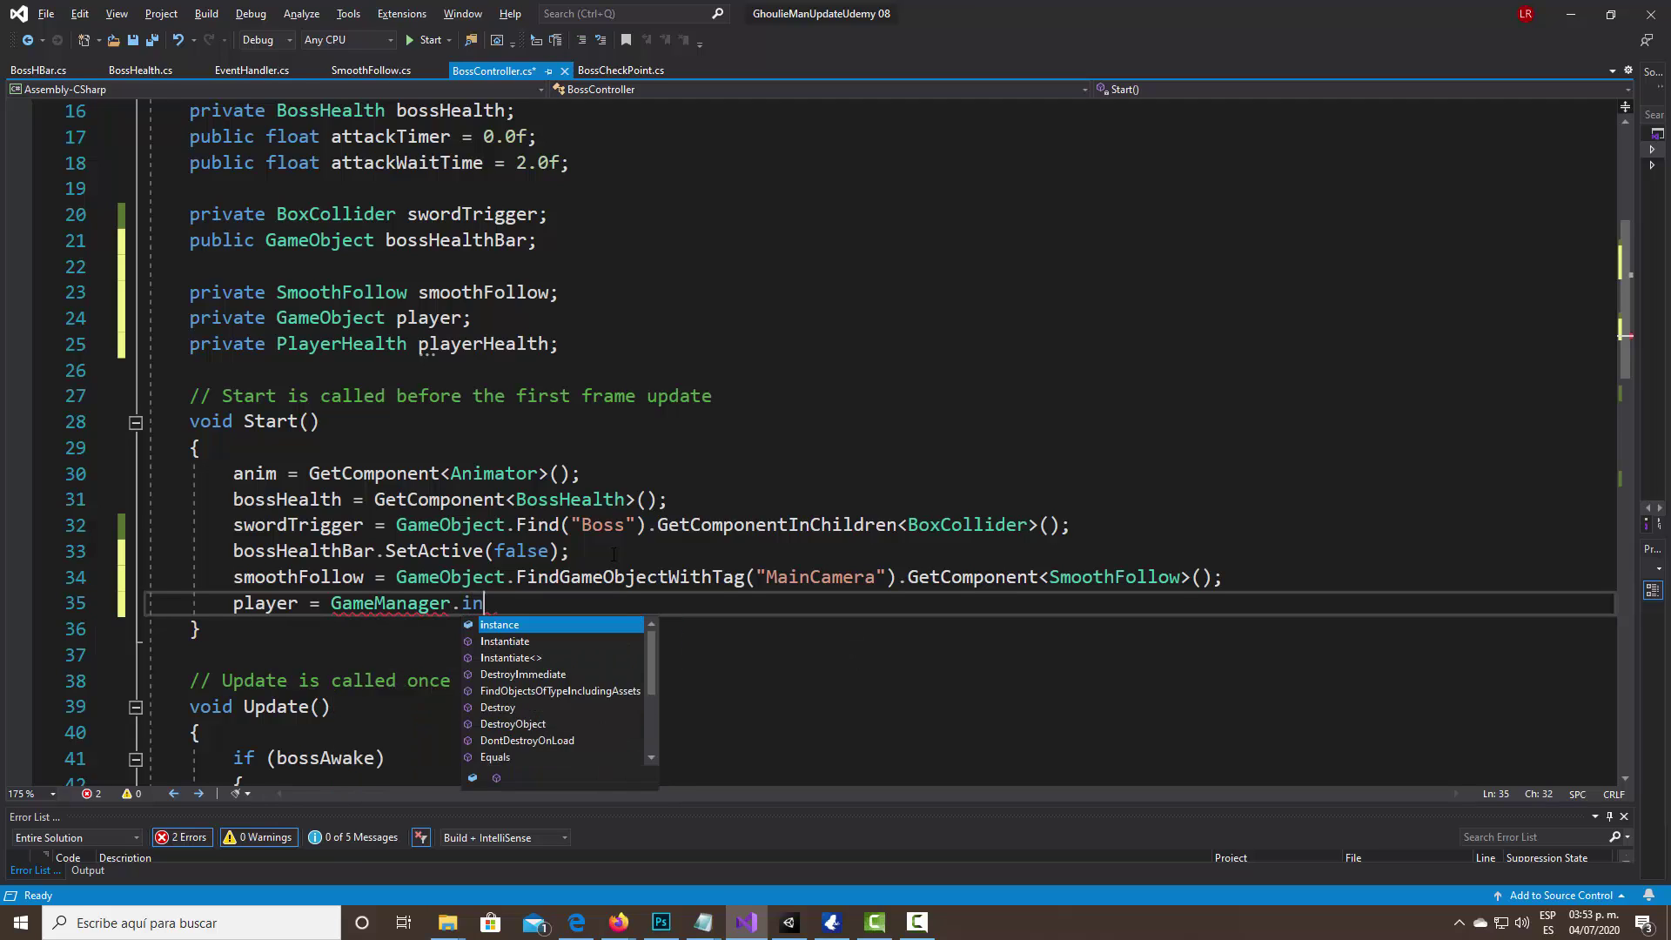
text(ins)
key(Tab)
text(.Player)
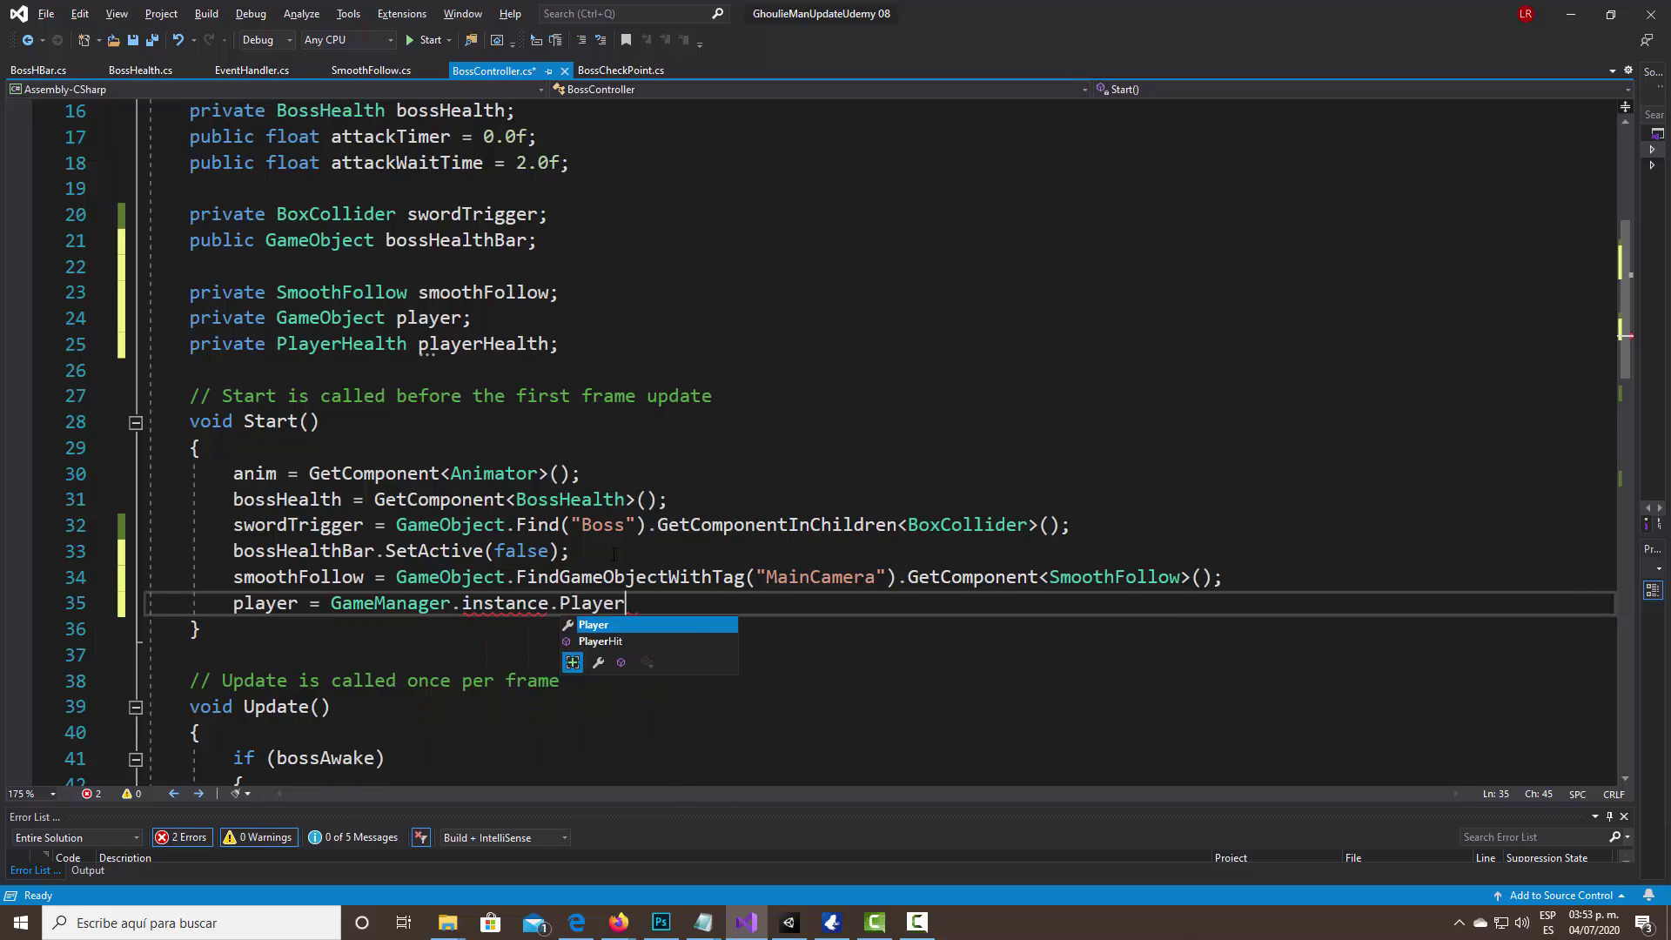
text(;)
key(Return)
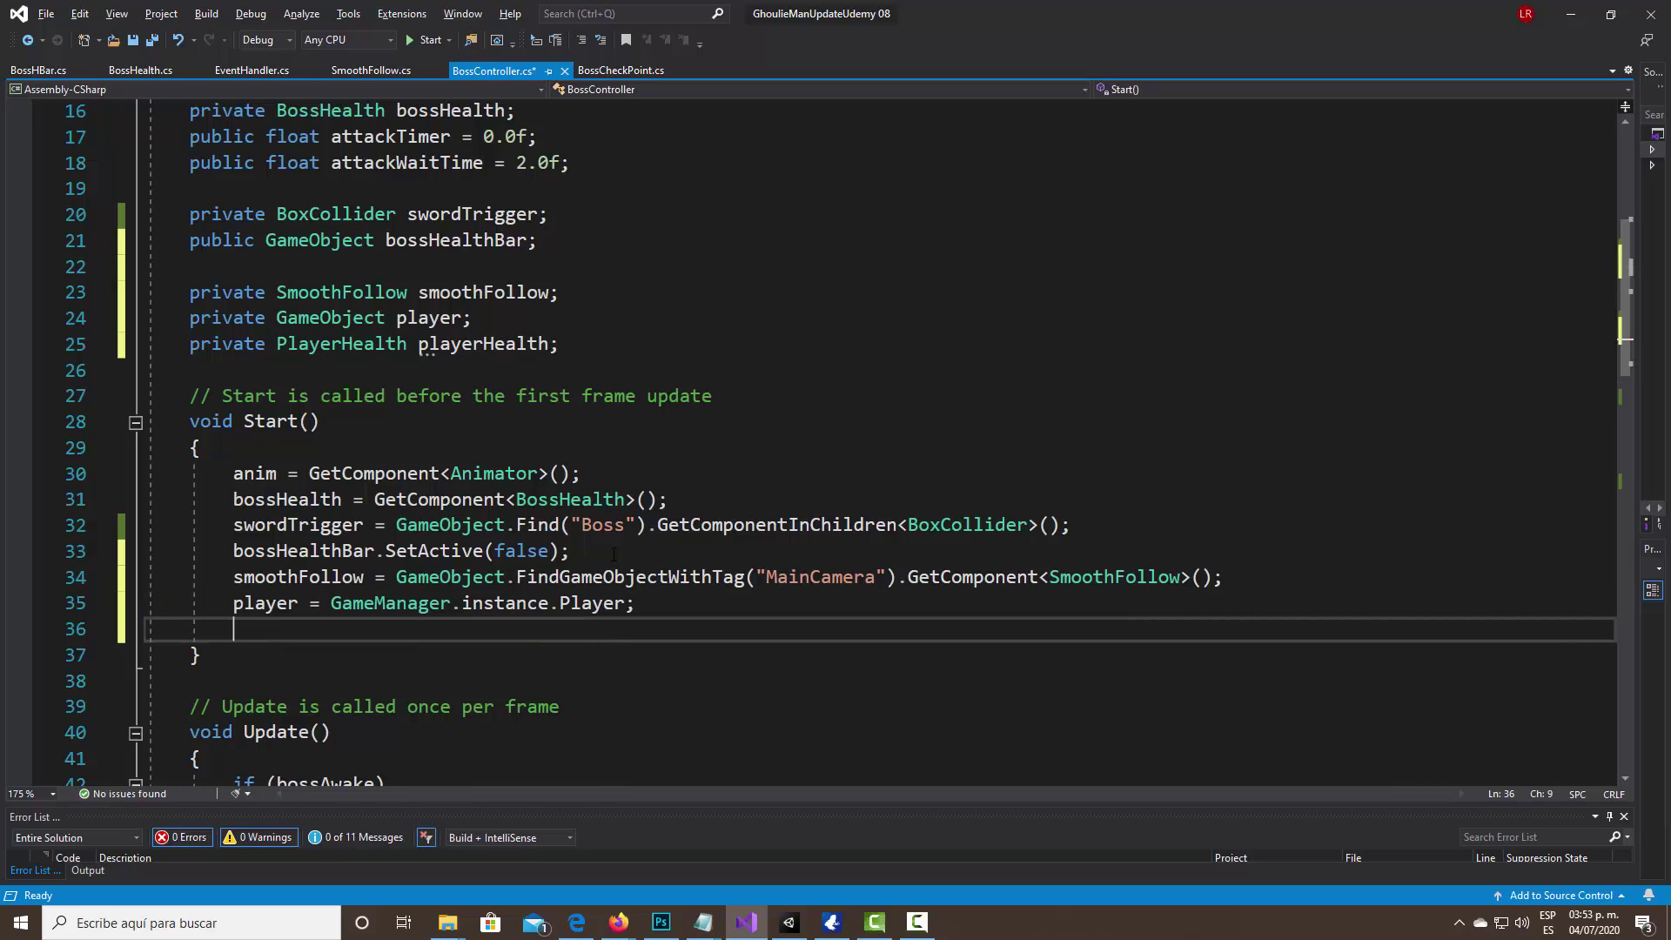
Assign playerHealth = player.GetComponent<PlayerHealth>() on the next line.
text(playerH)
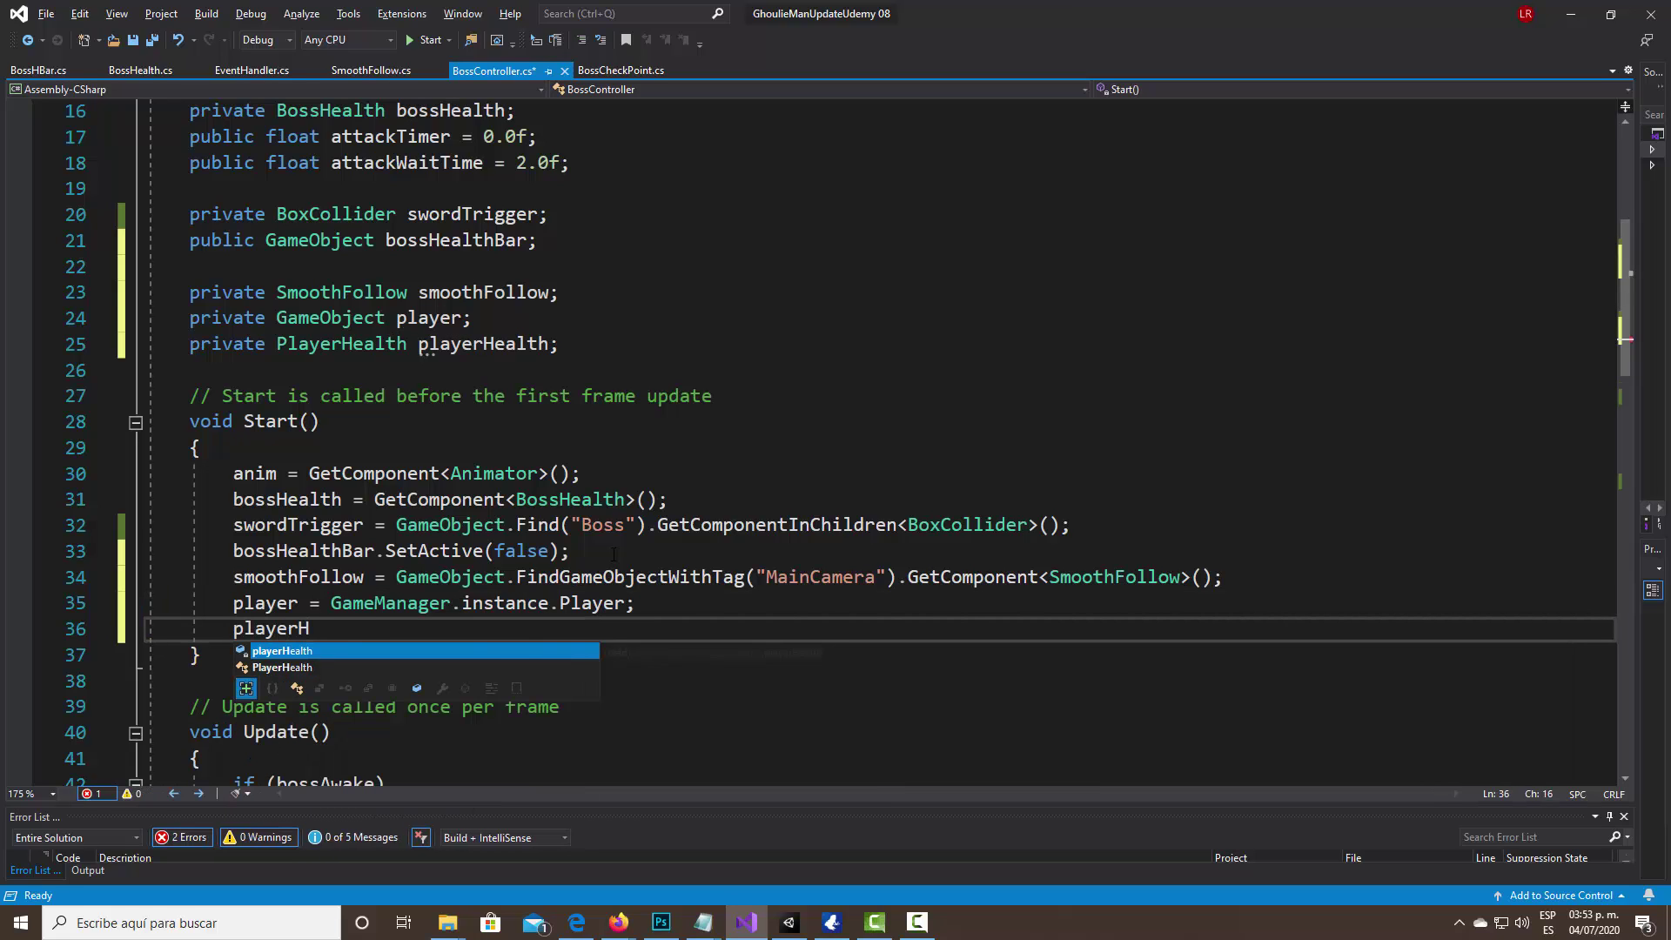
key(Tab)
text(=)
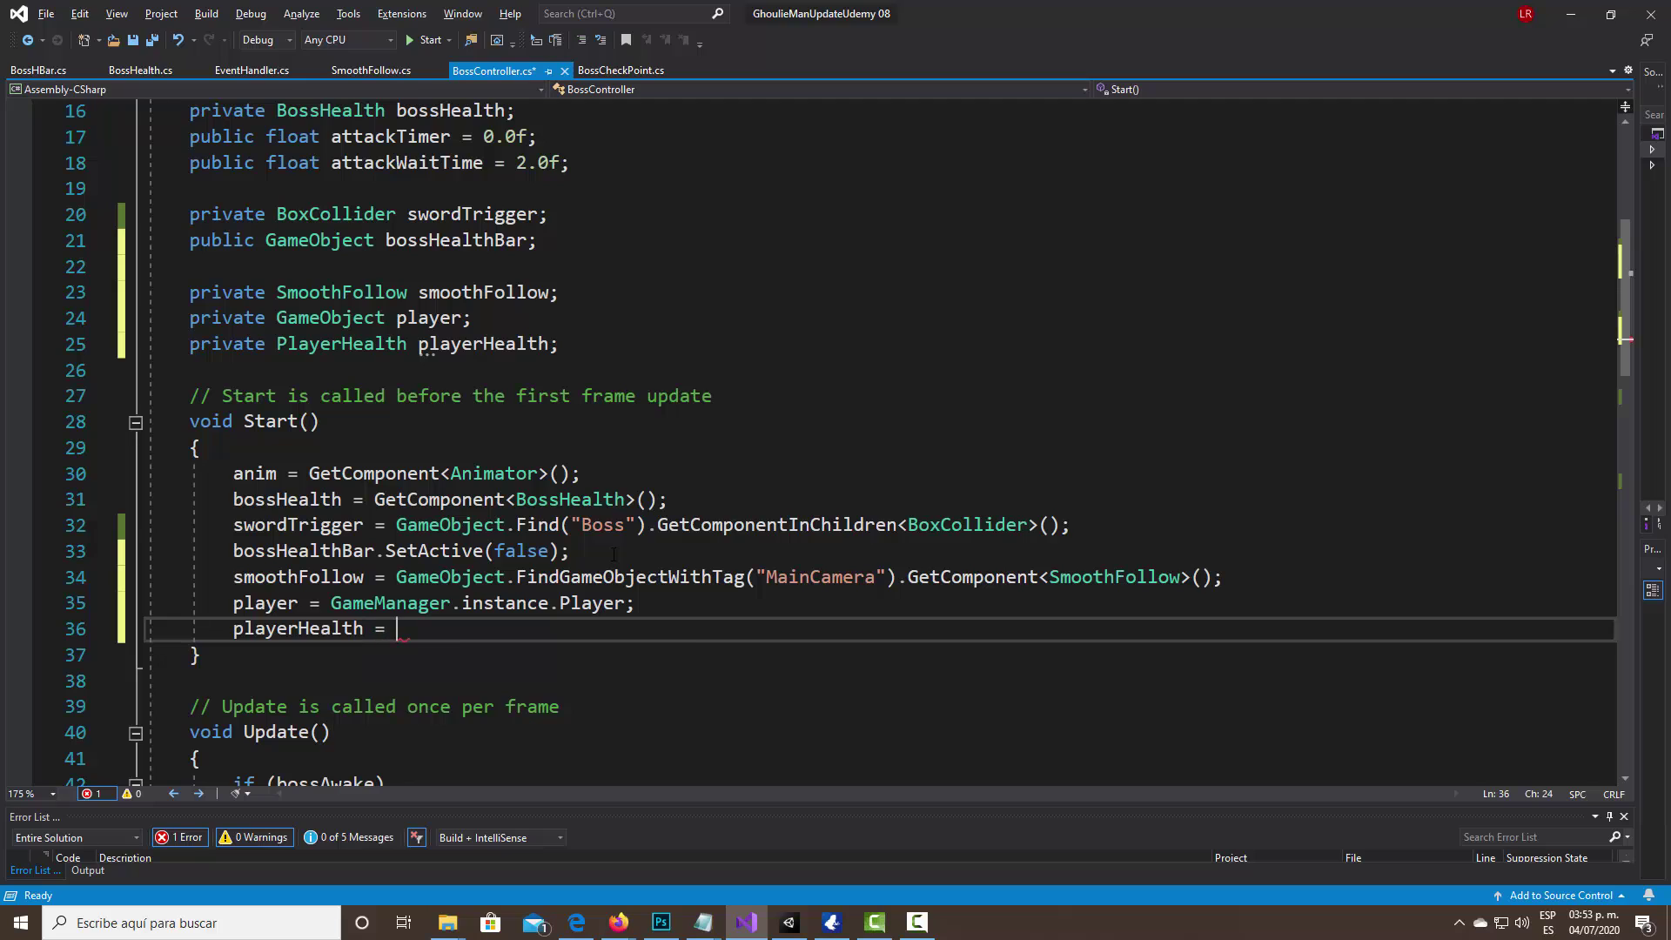
text( player)
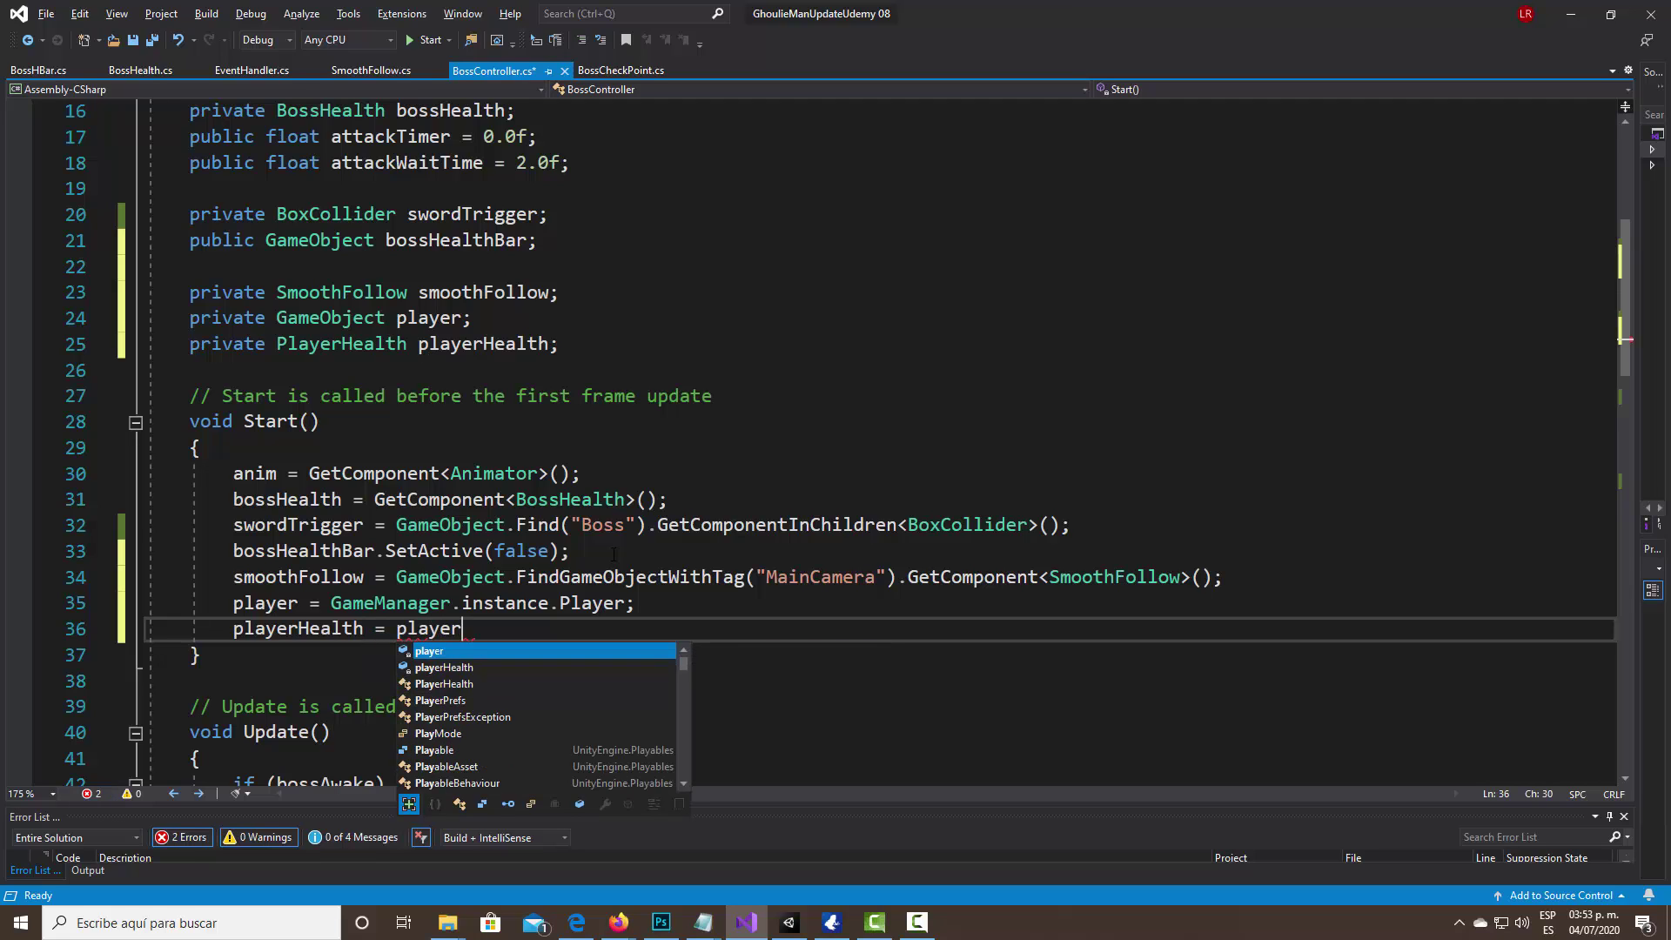
text(.Getc)
key(Tab)
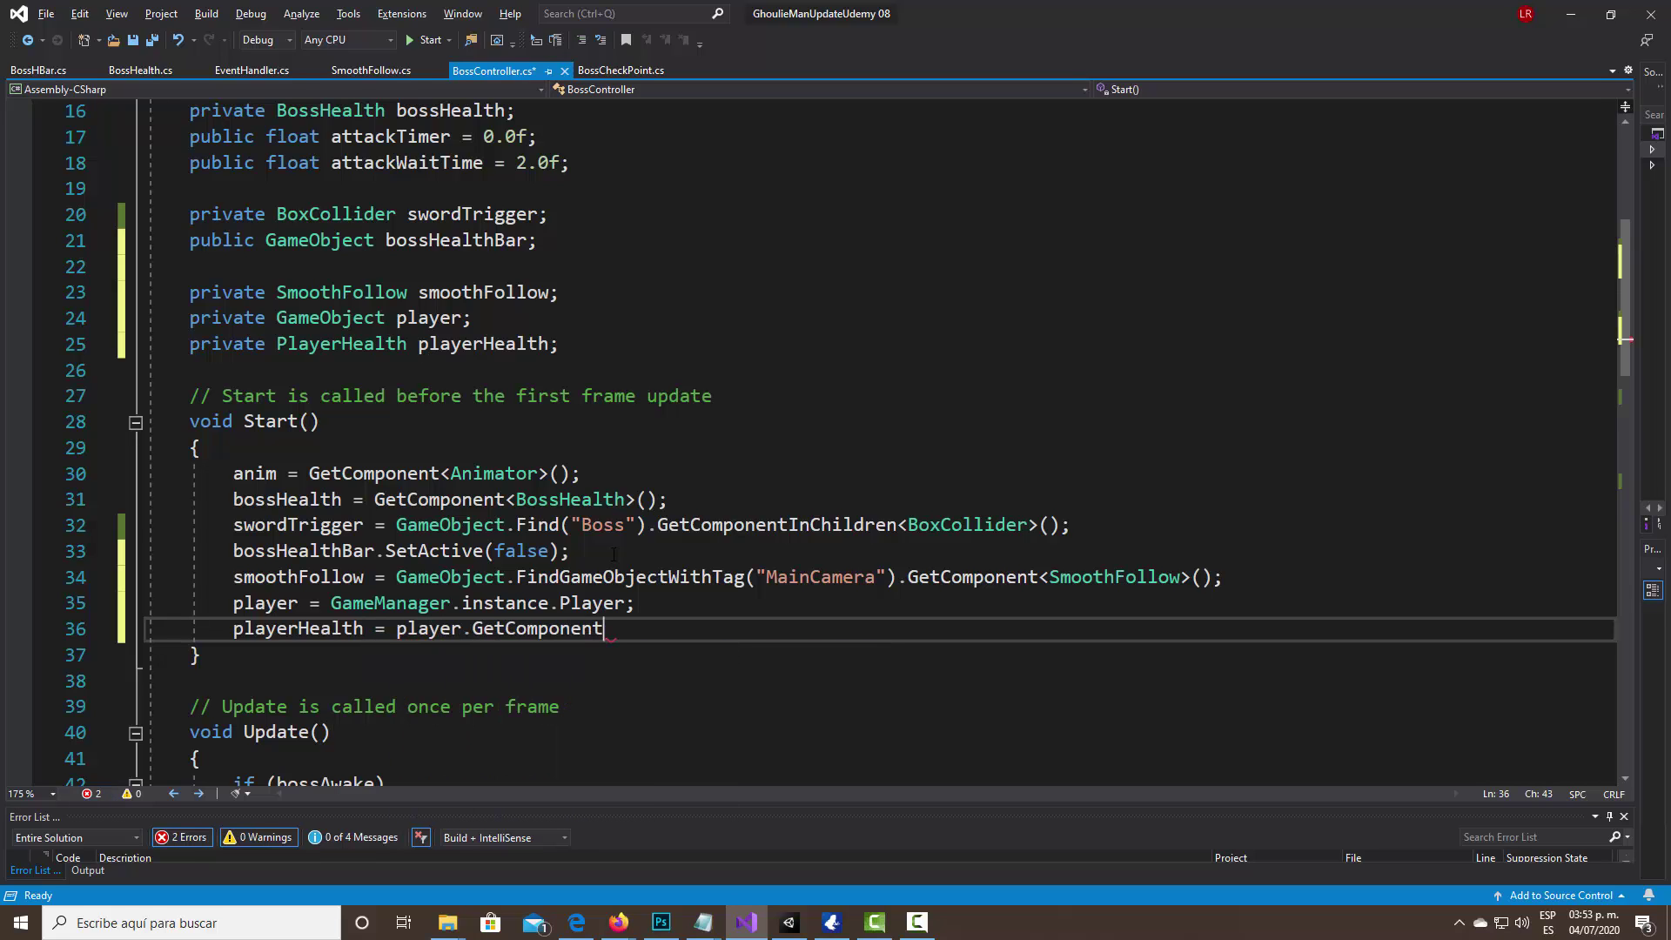
text(<P)
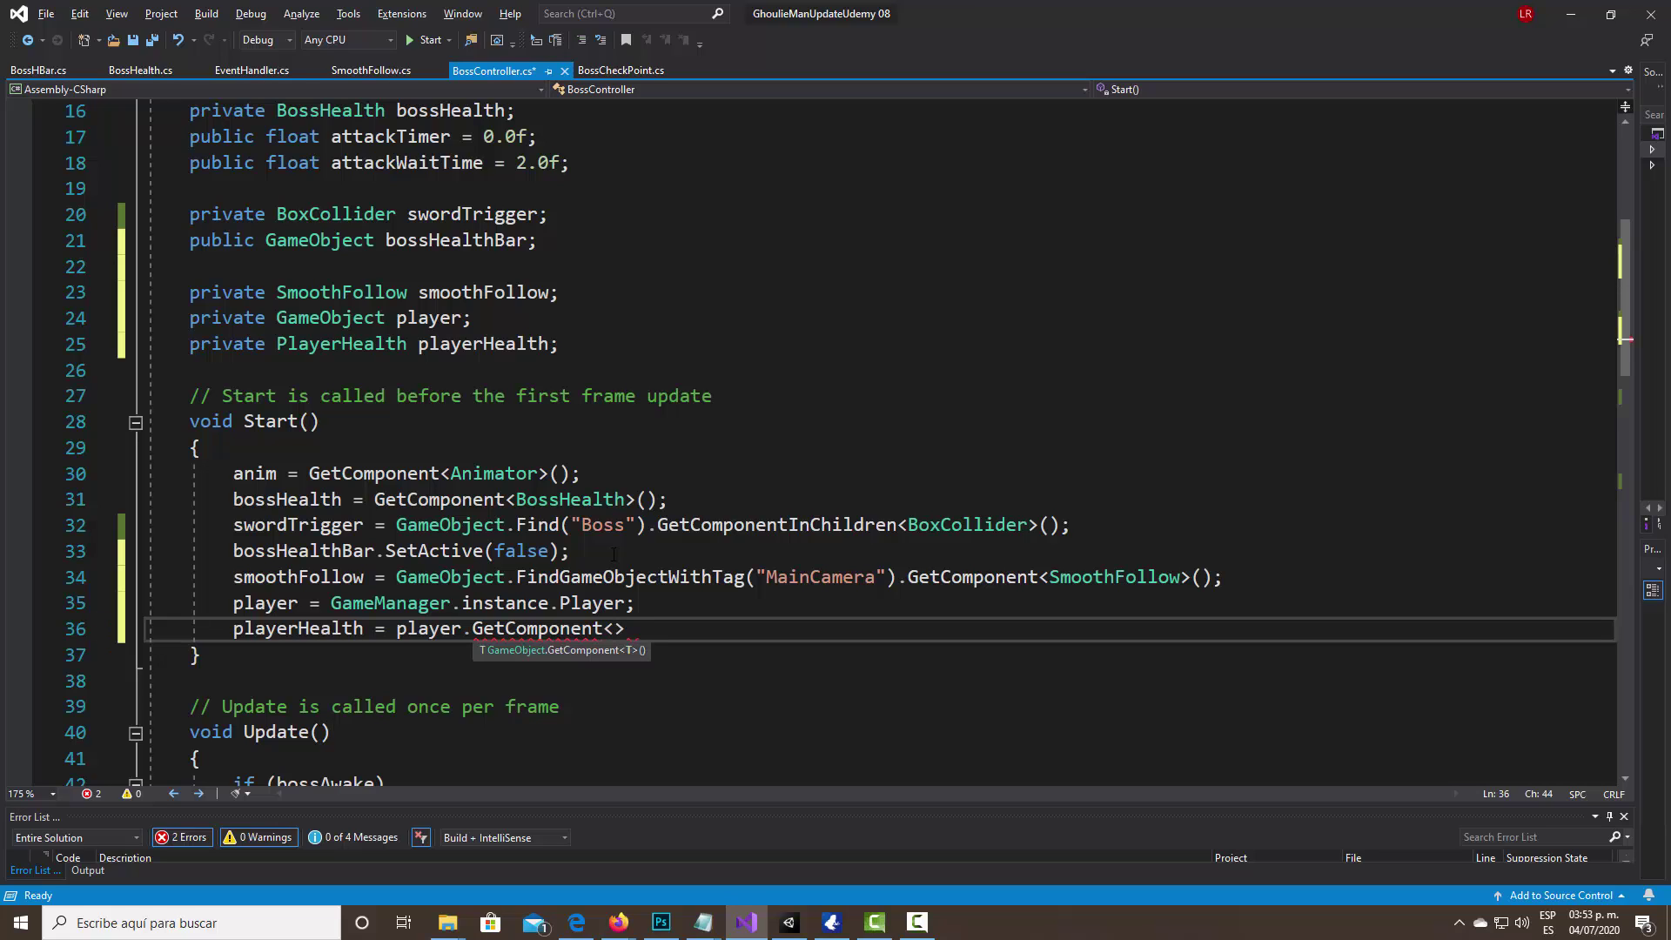
text(layerH)
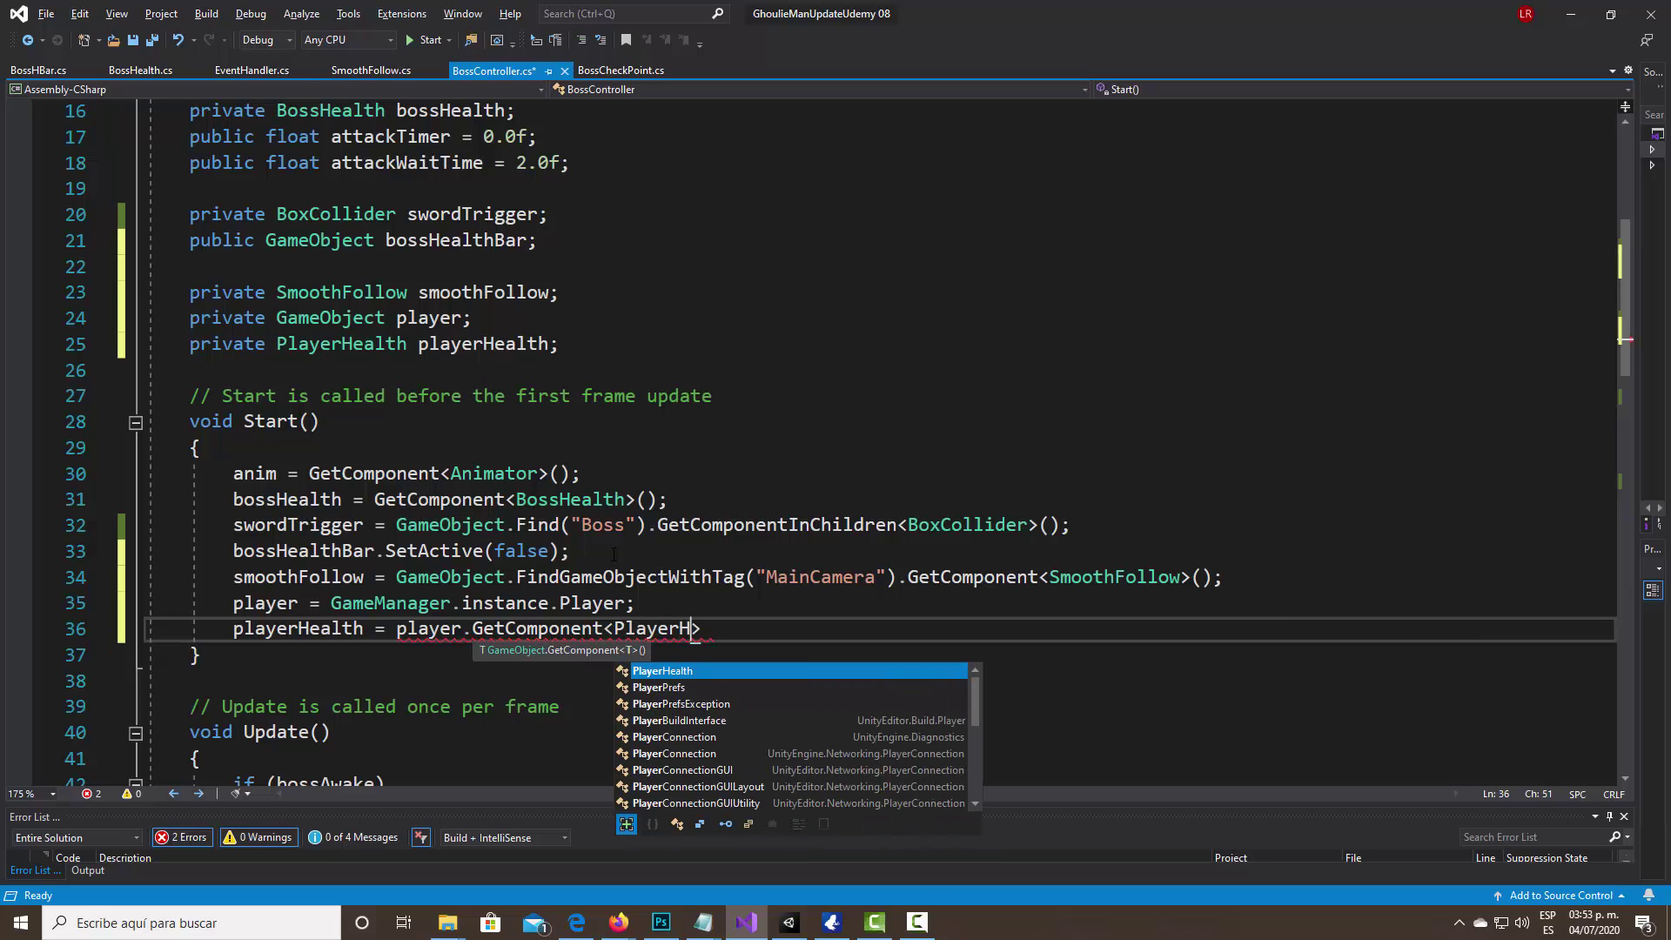
key(Tab)
text(>()
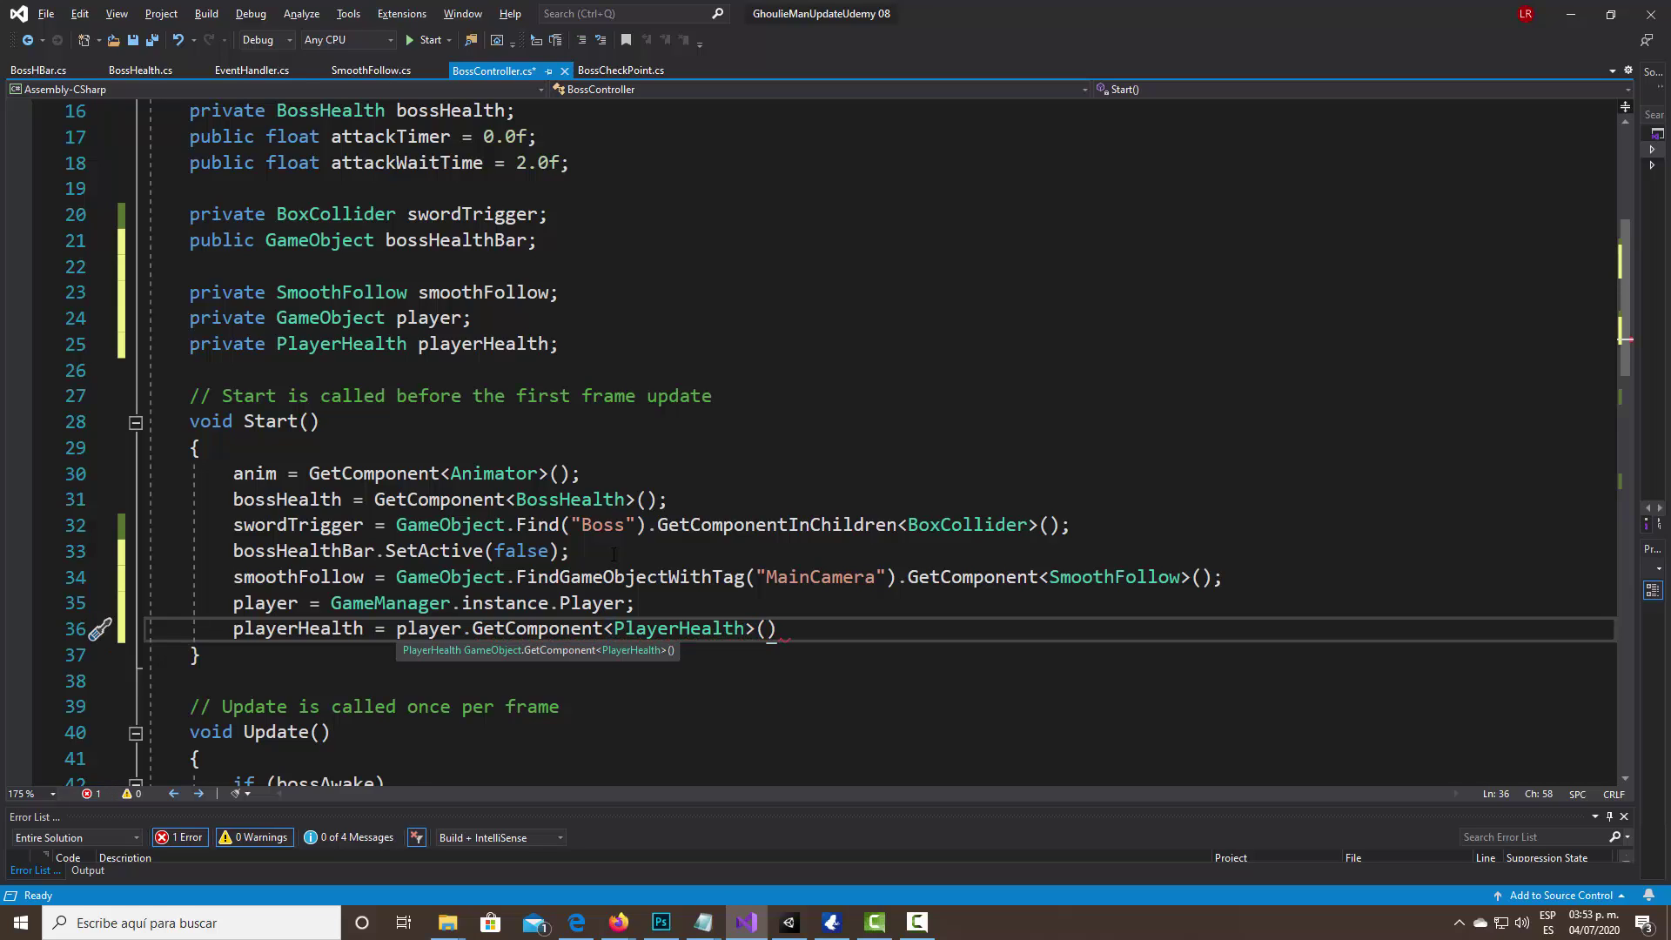
text();)
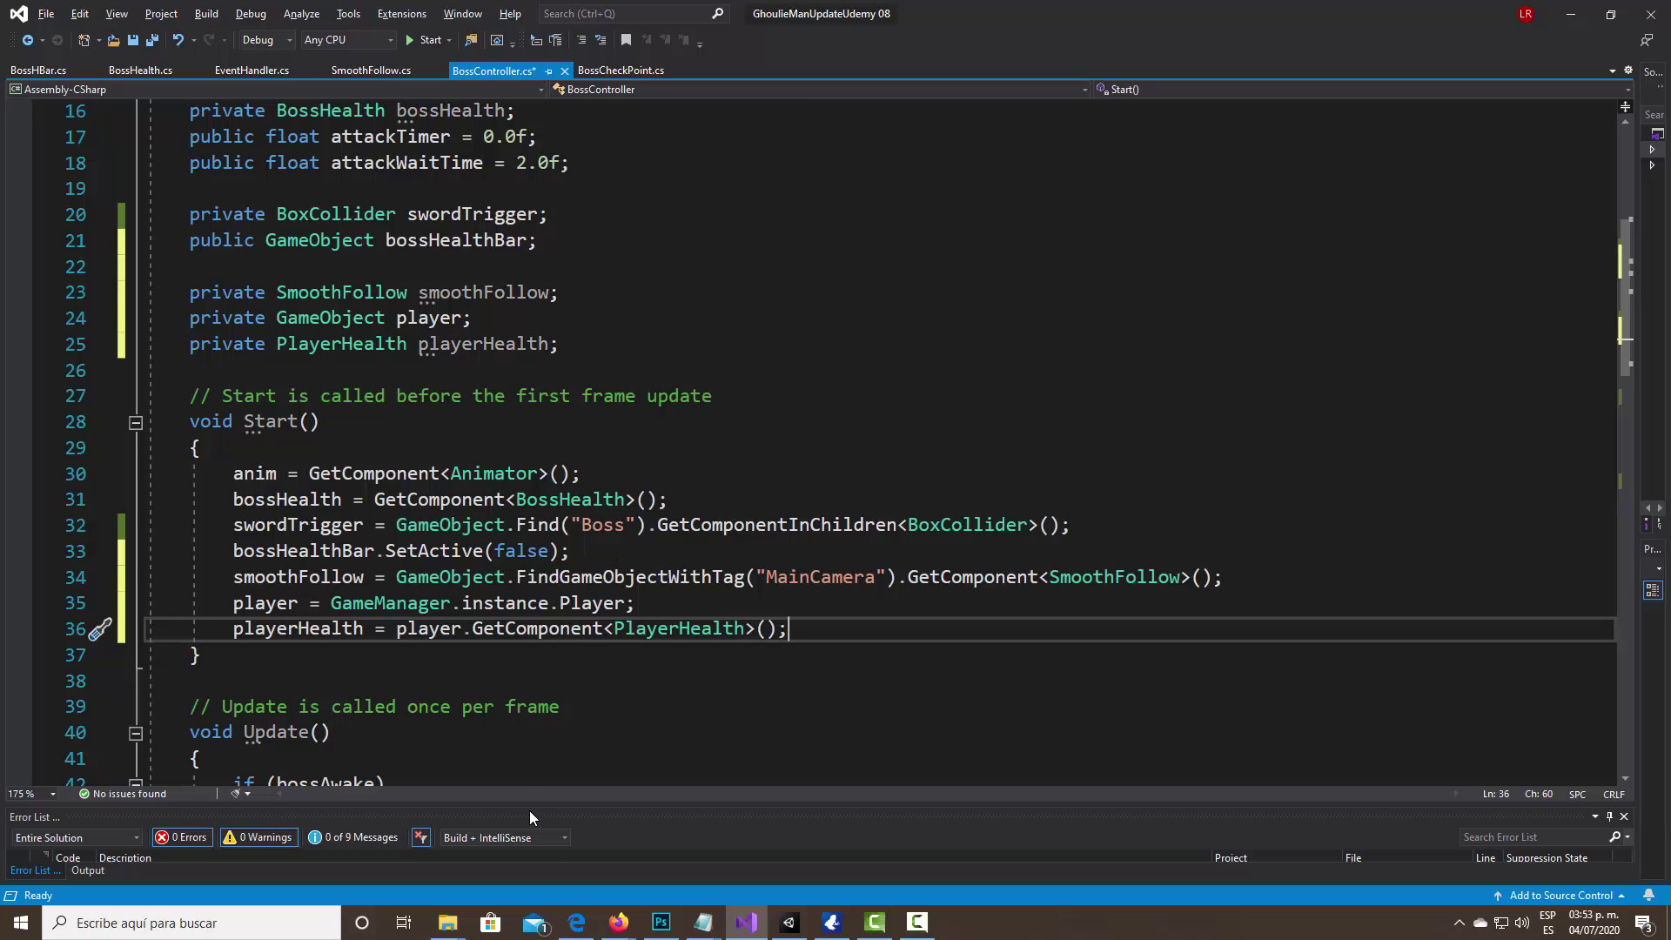
Add blank lines after Update's closing brace for a new method.
scroll(804, 551, down, 5)
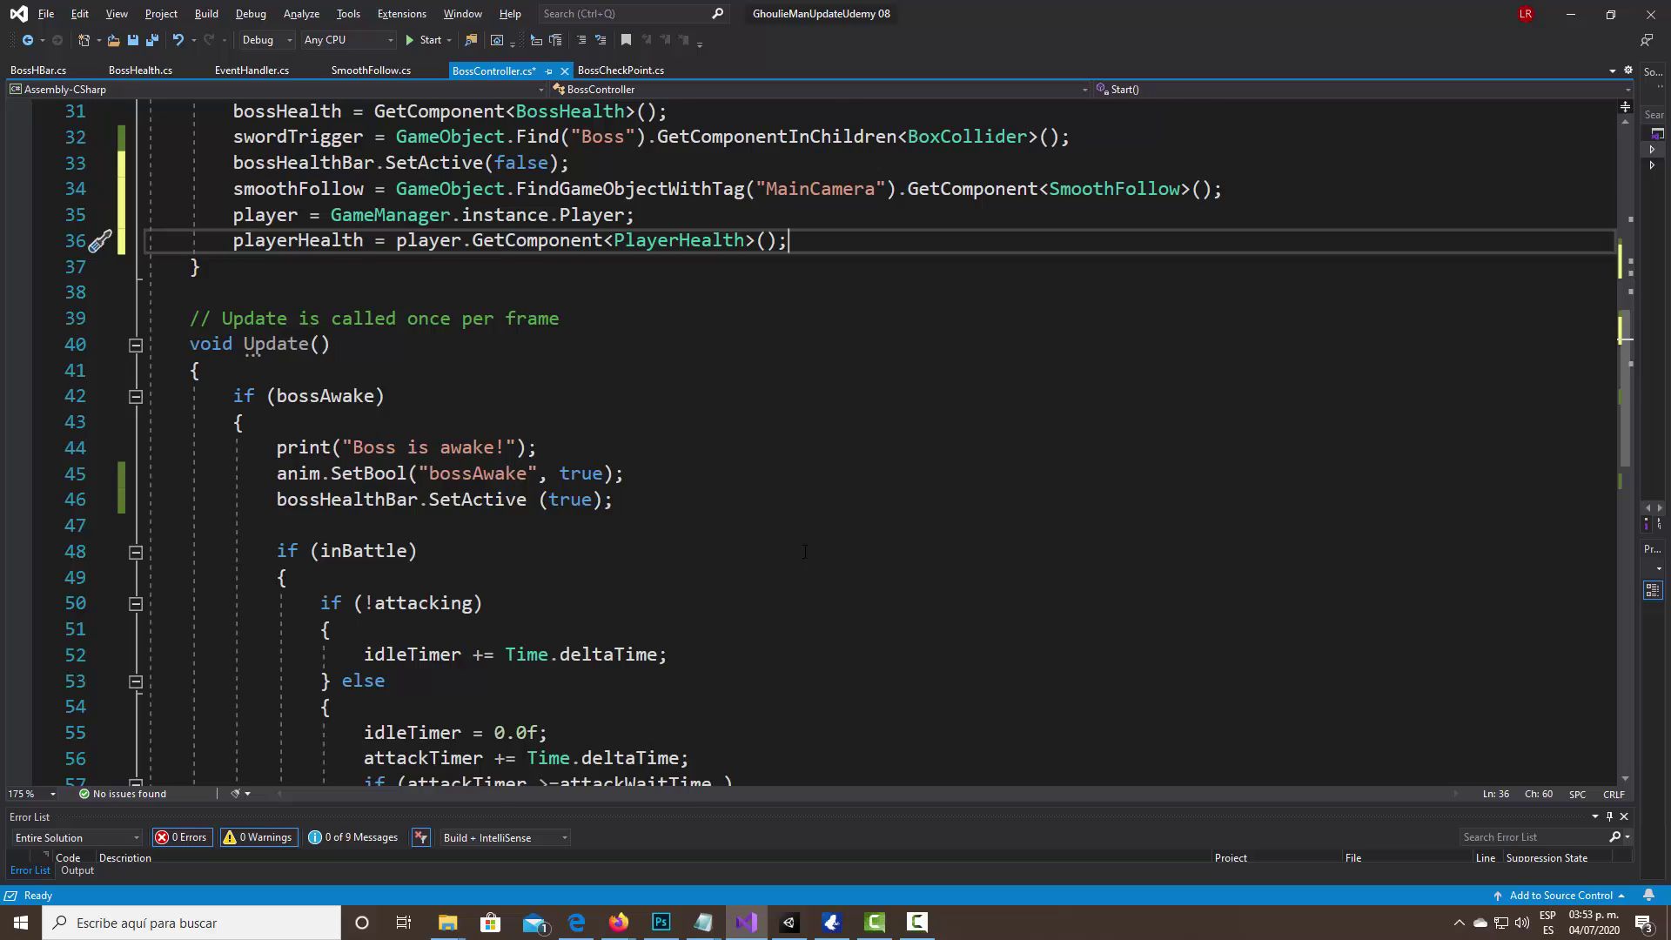
scroll(804, 552, down, 1)
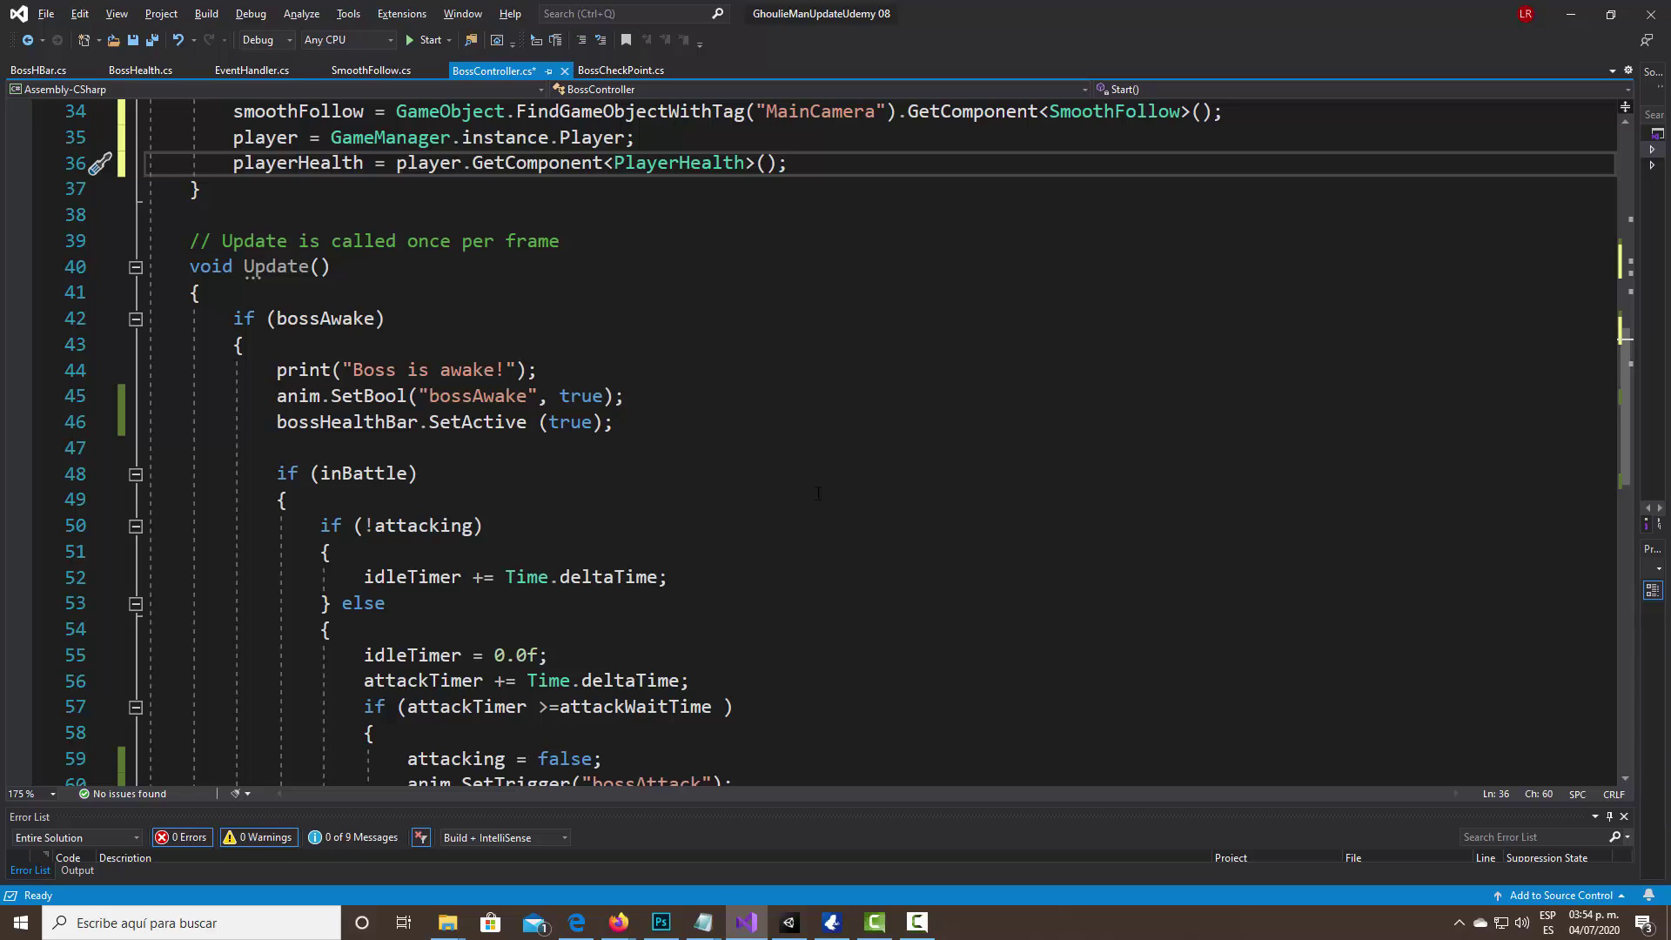
scroll(819, 494, down, 1)
scroll(722, 553, down, 7)
scroll(625, 613, down, 2)
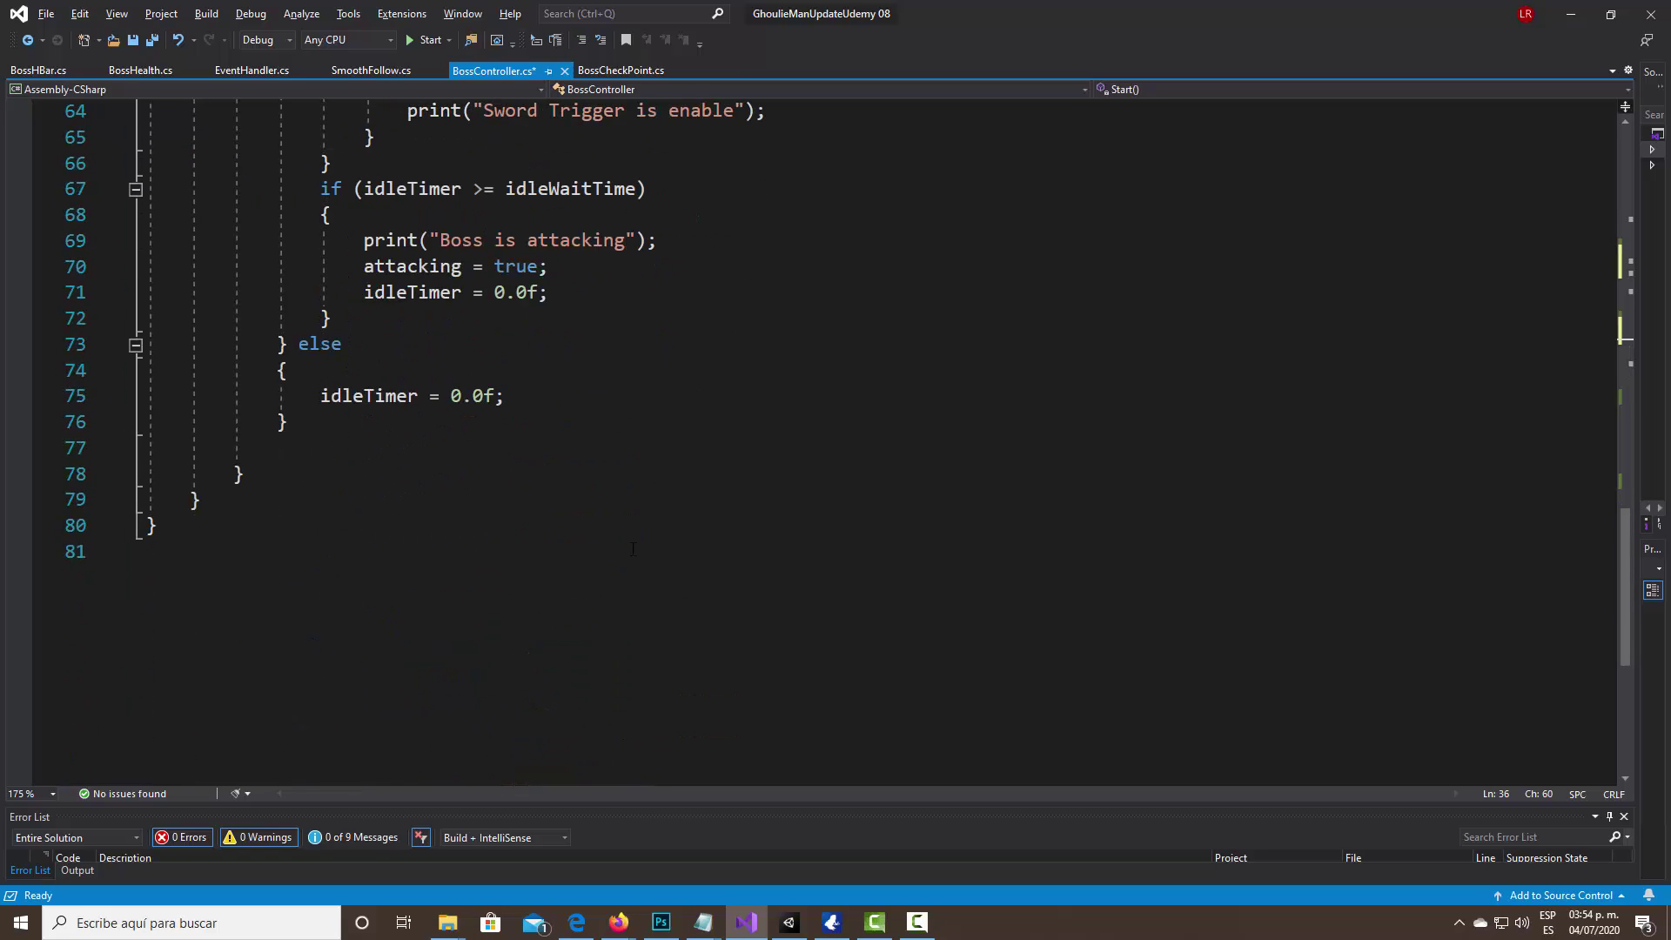
click(303, 492)
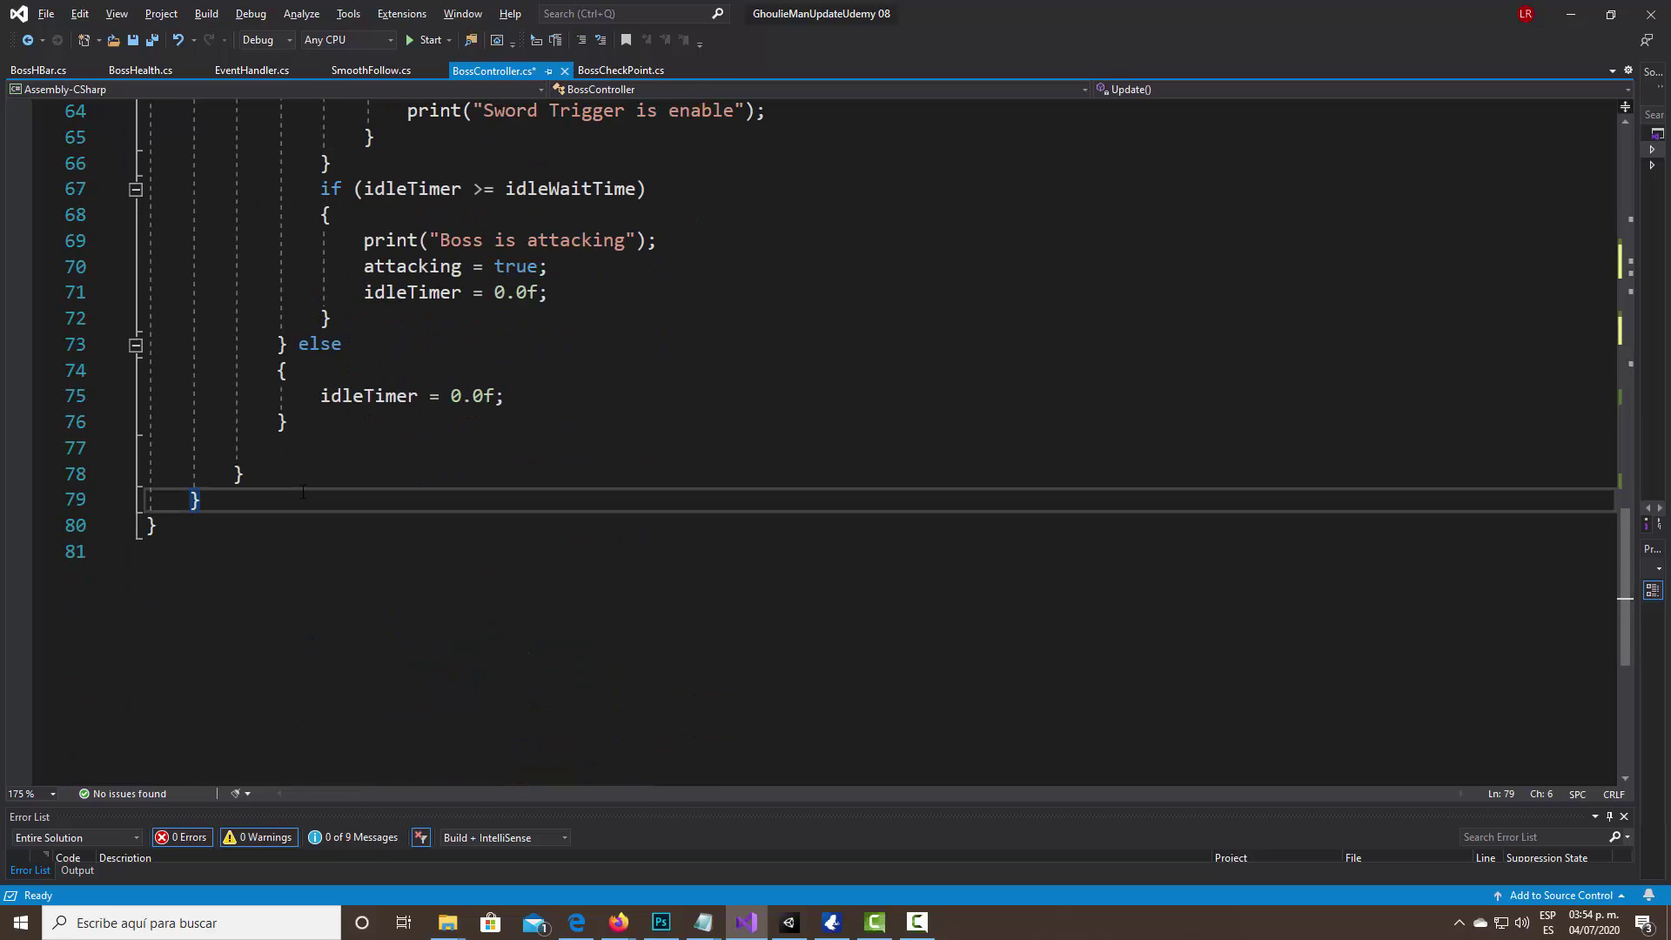
key(Return)
key(Return)
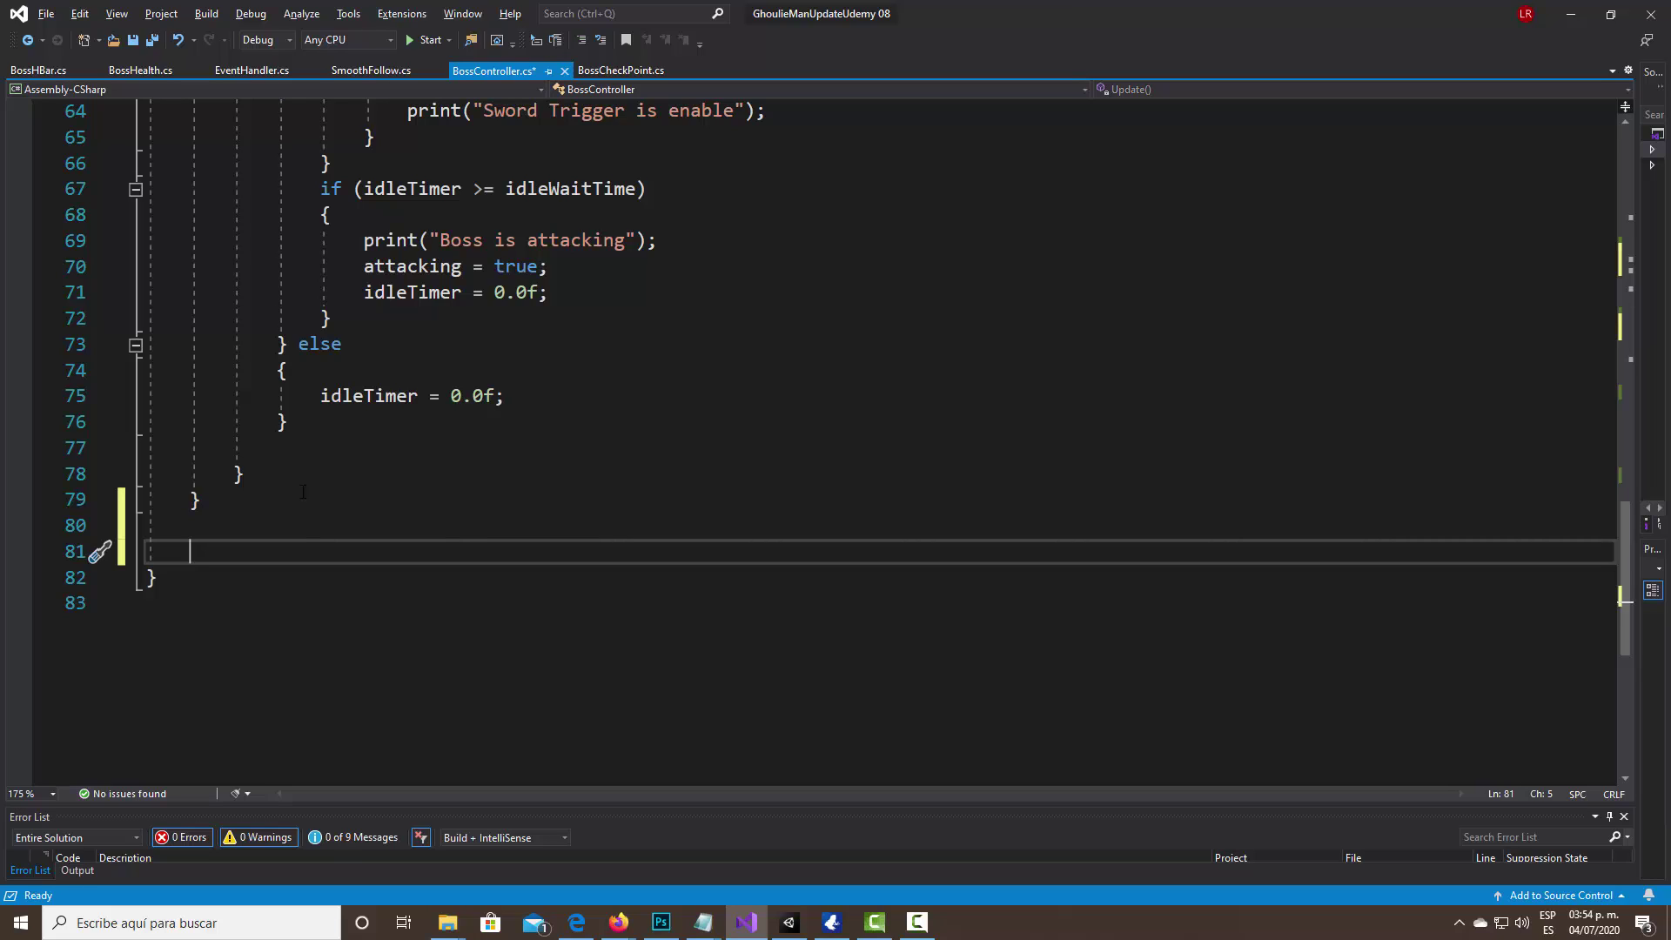
Declare void BossReset() containing an if (playerHealth.CurrentHealth == 0) check.
text(void )
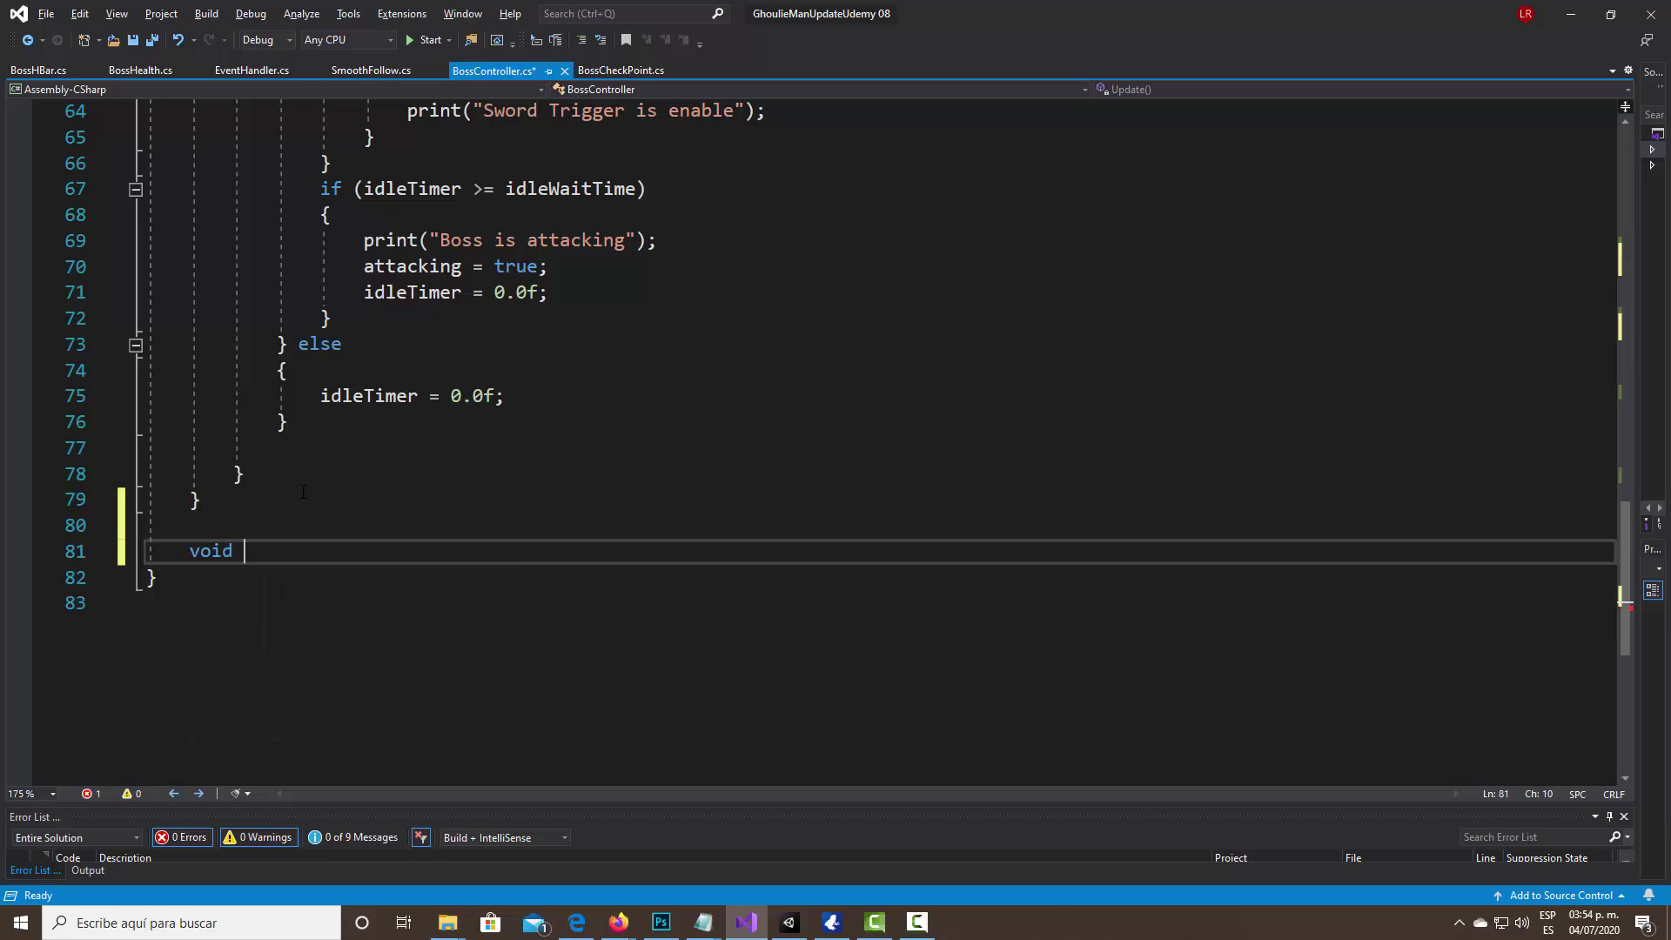
text(BossRese)
text(t ()
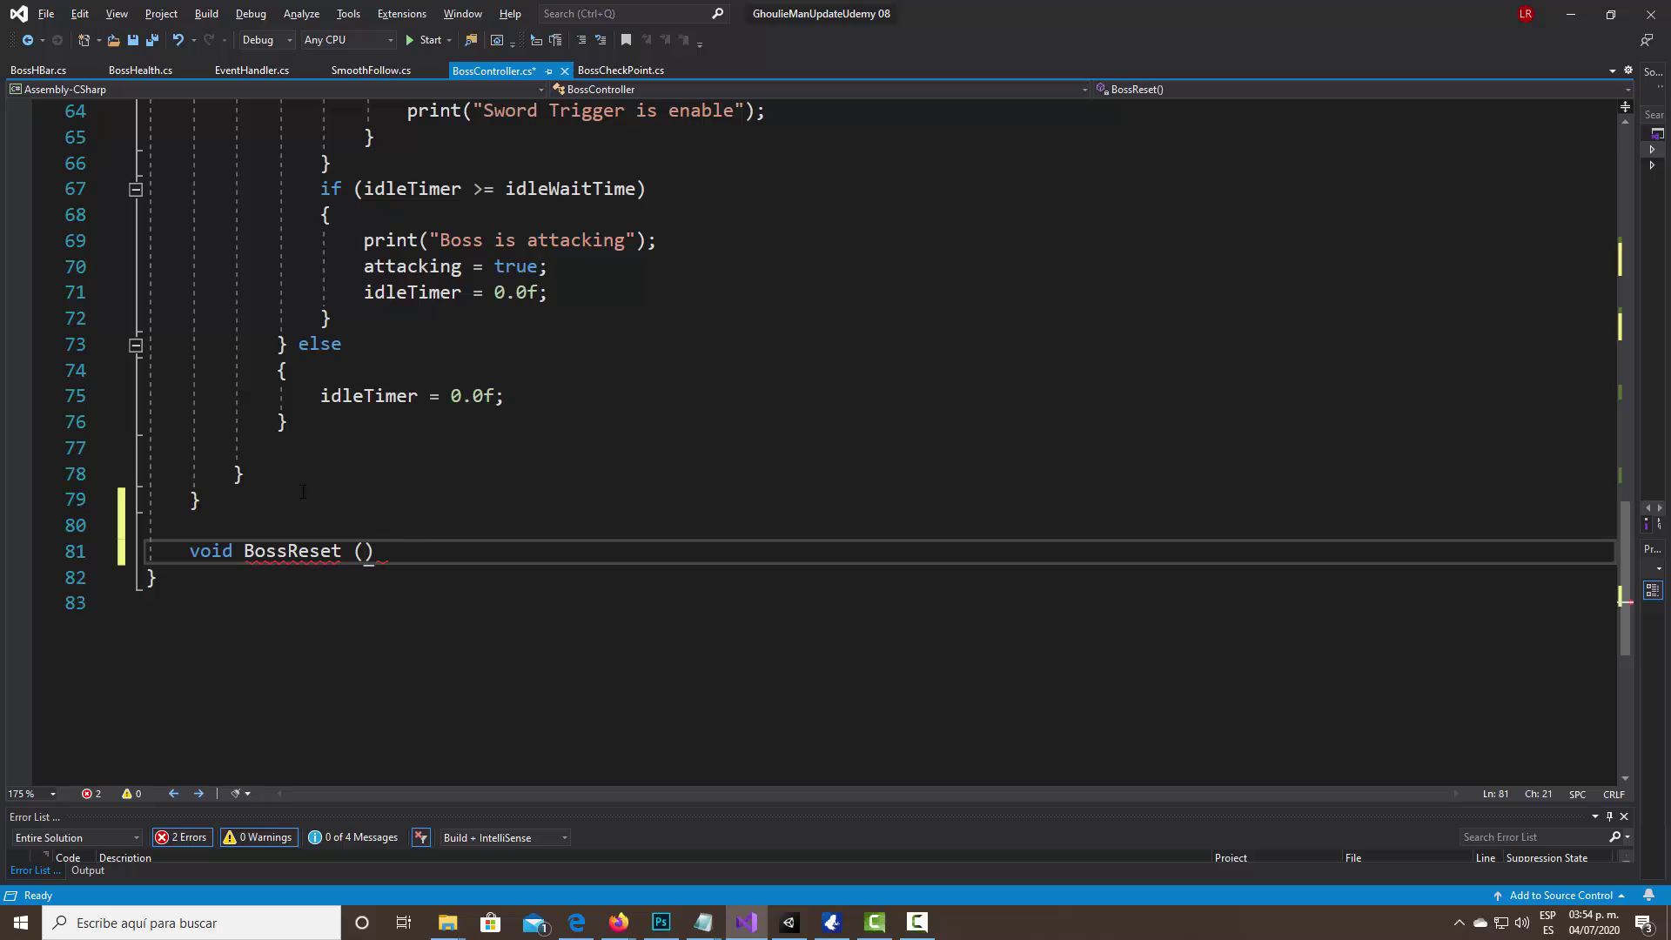
text() {)
key(Return)
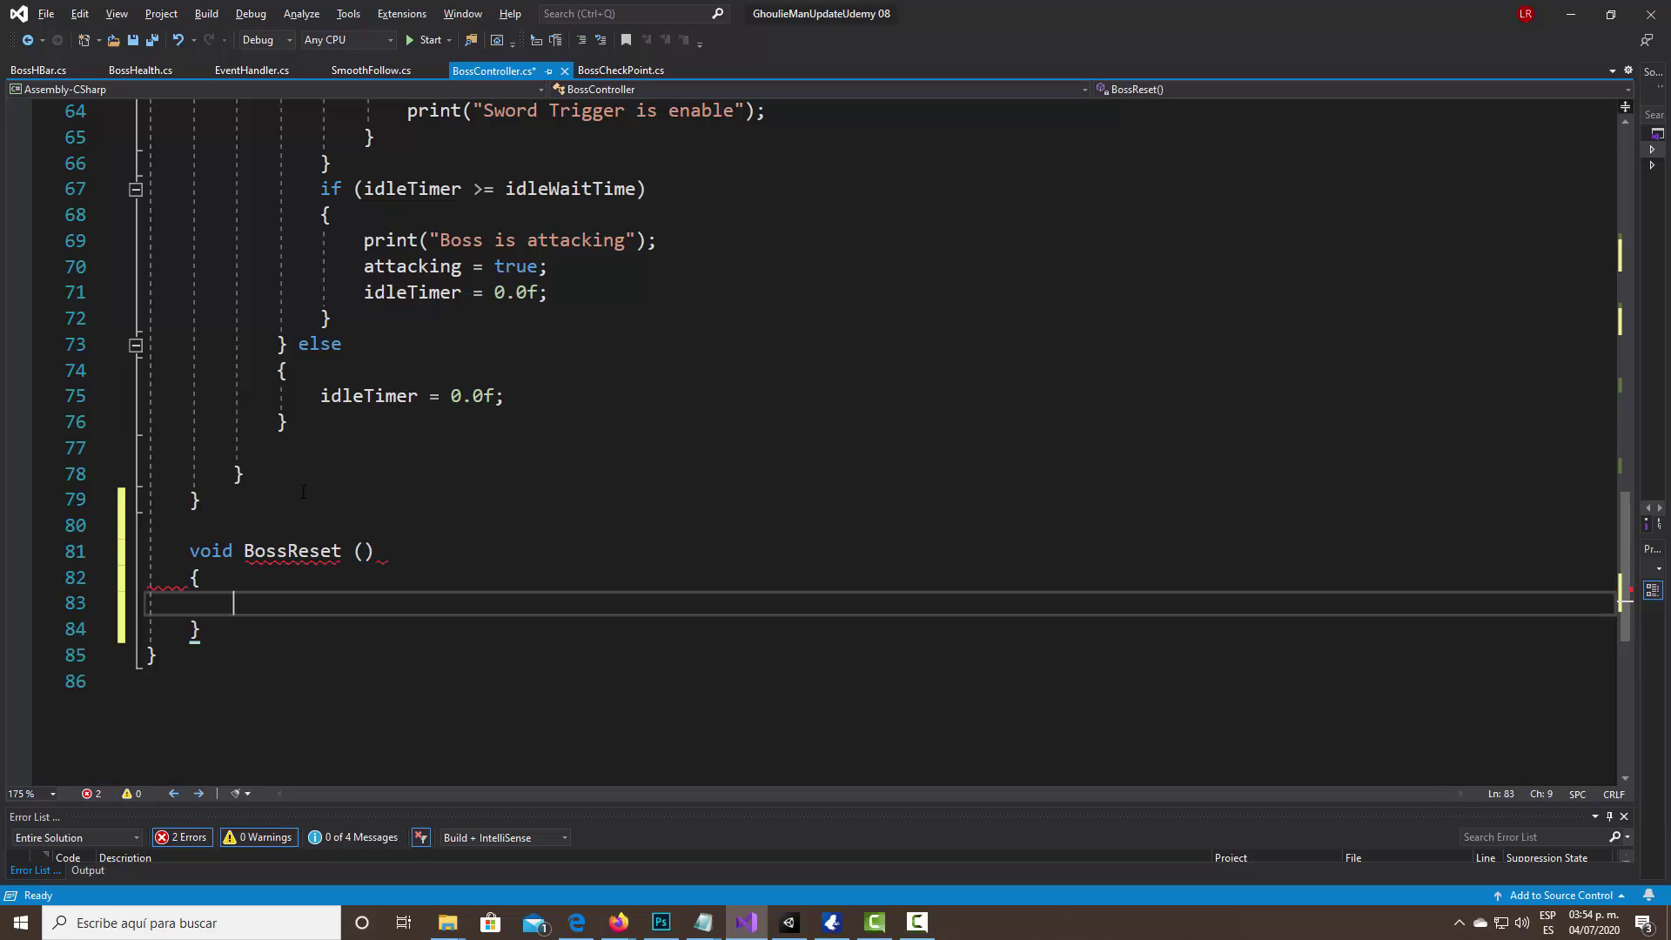
text(if )
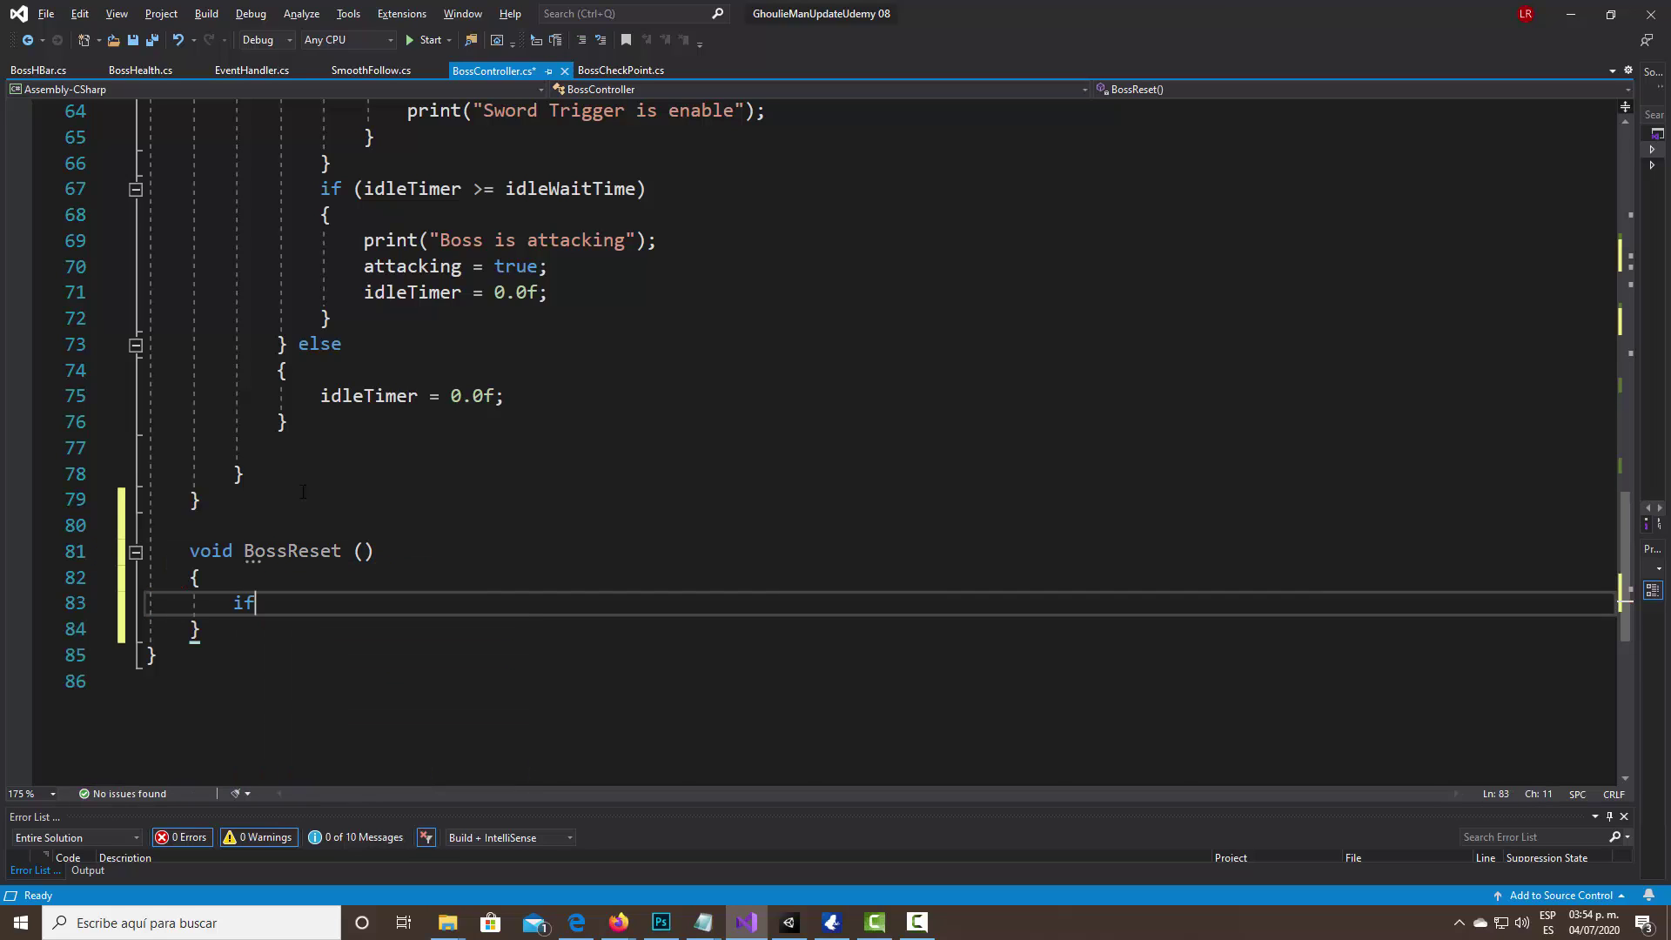
text(()
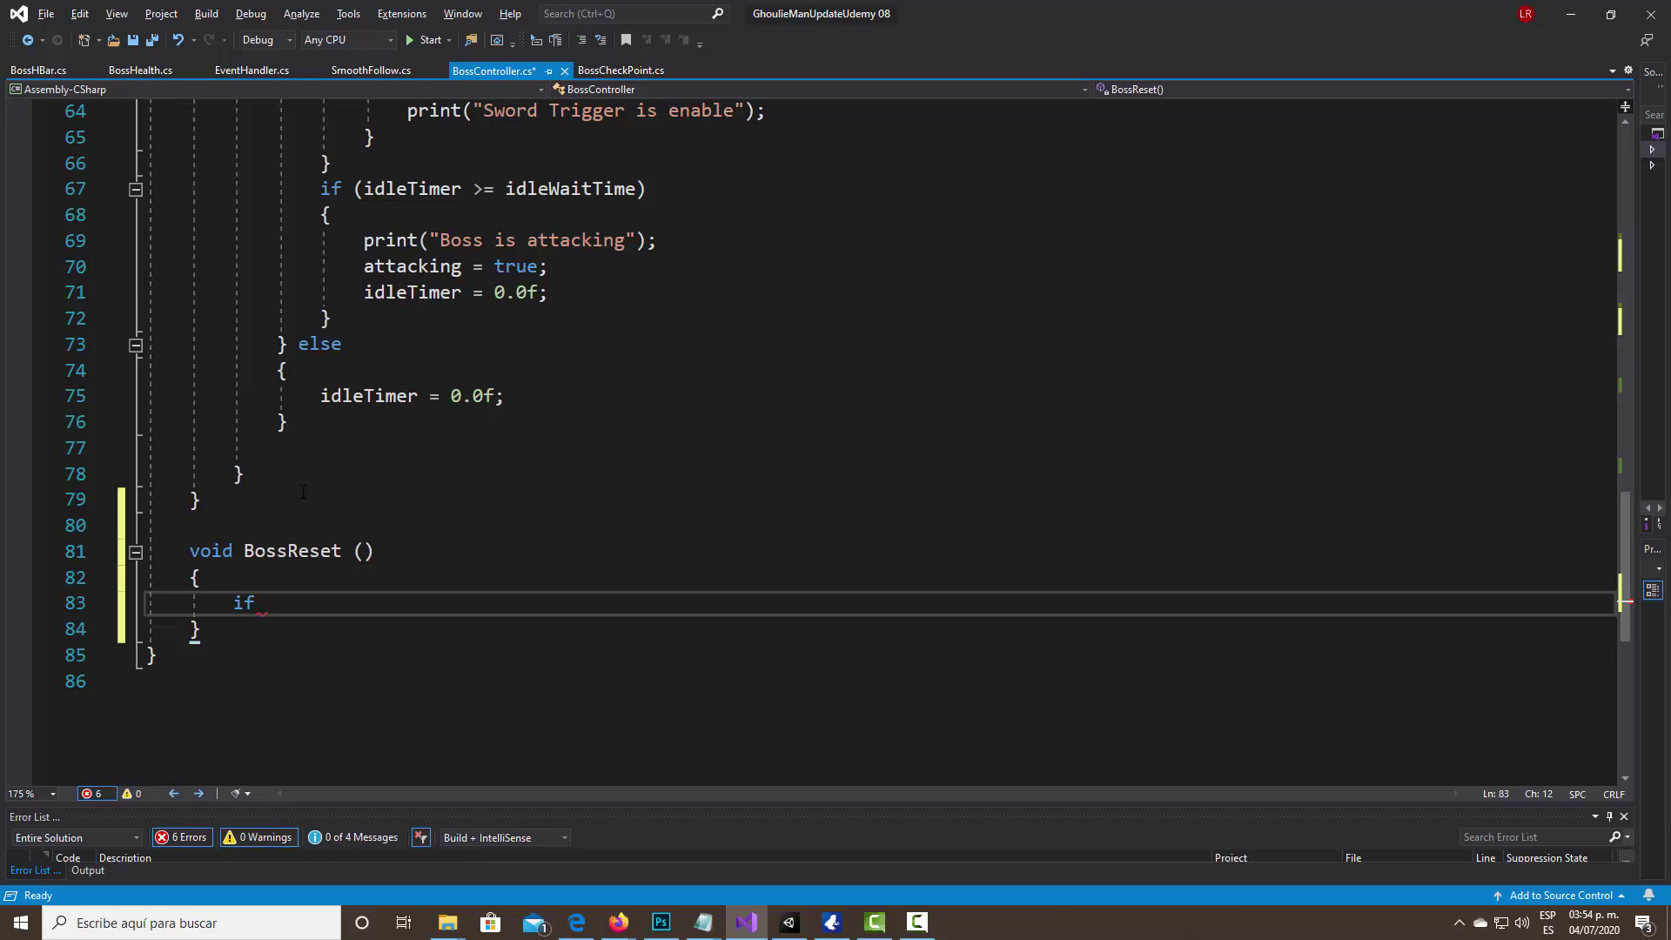
text(player)
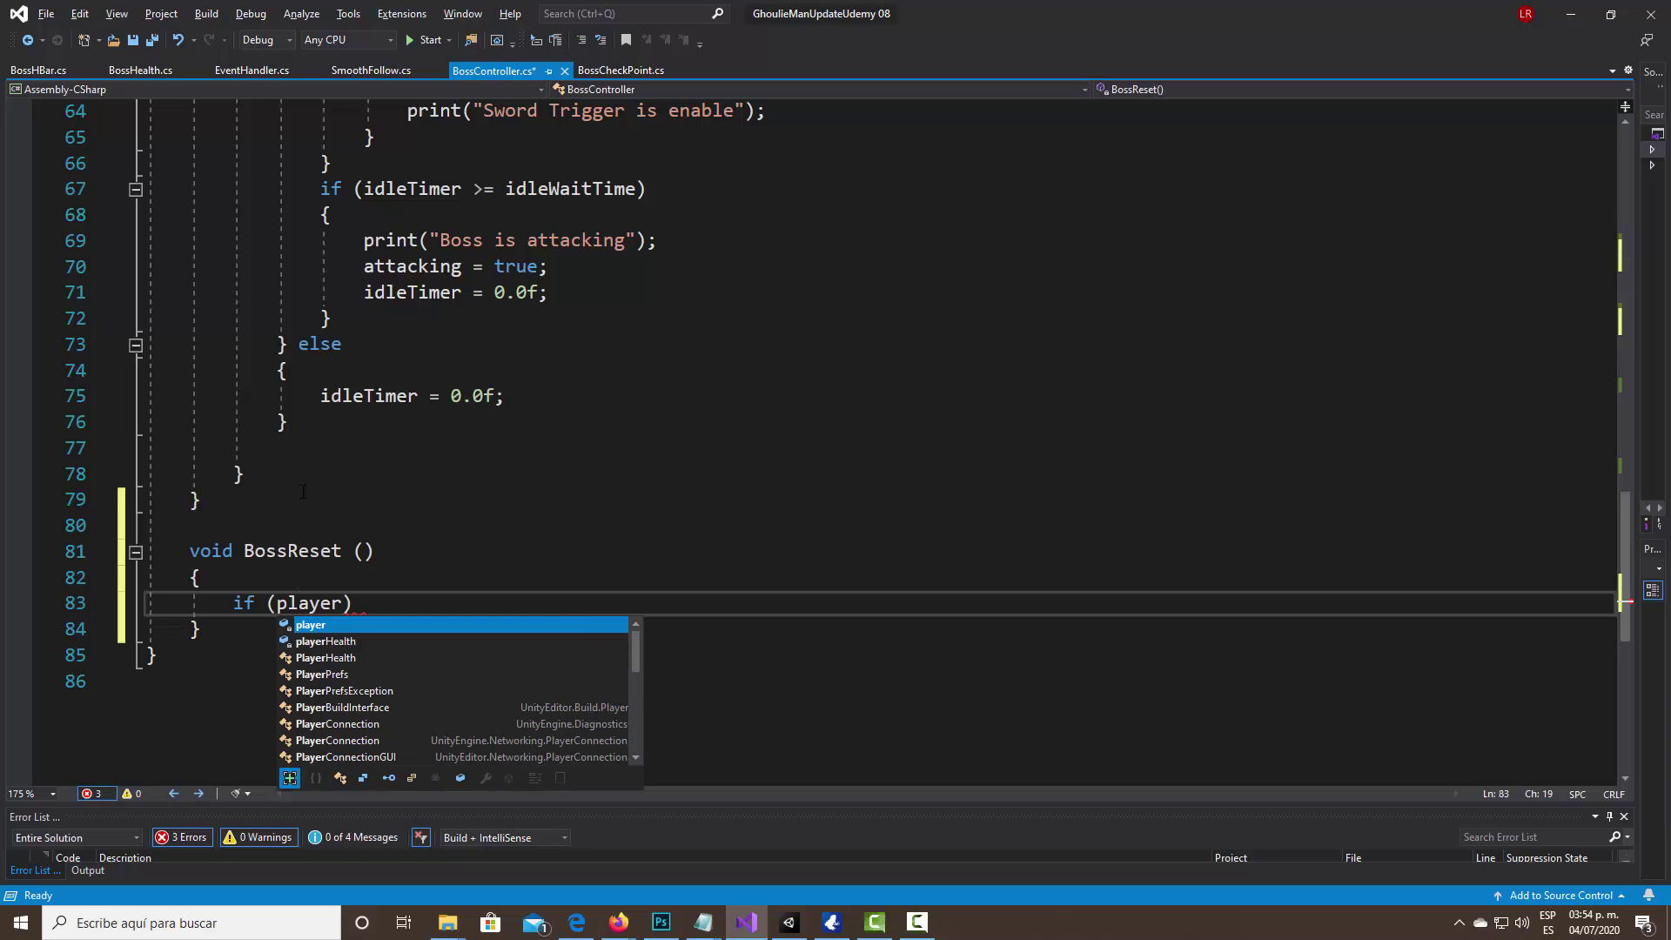
key(Down)
key(Tab)
text(.)
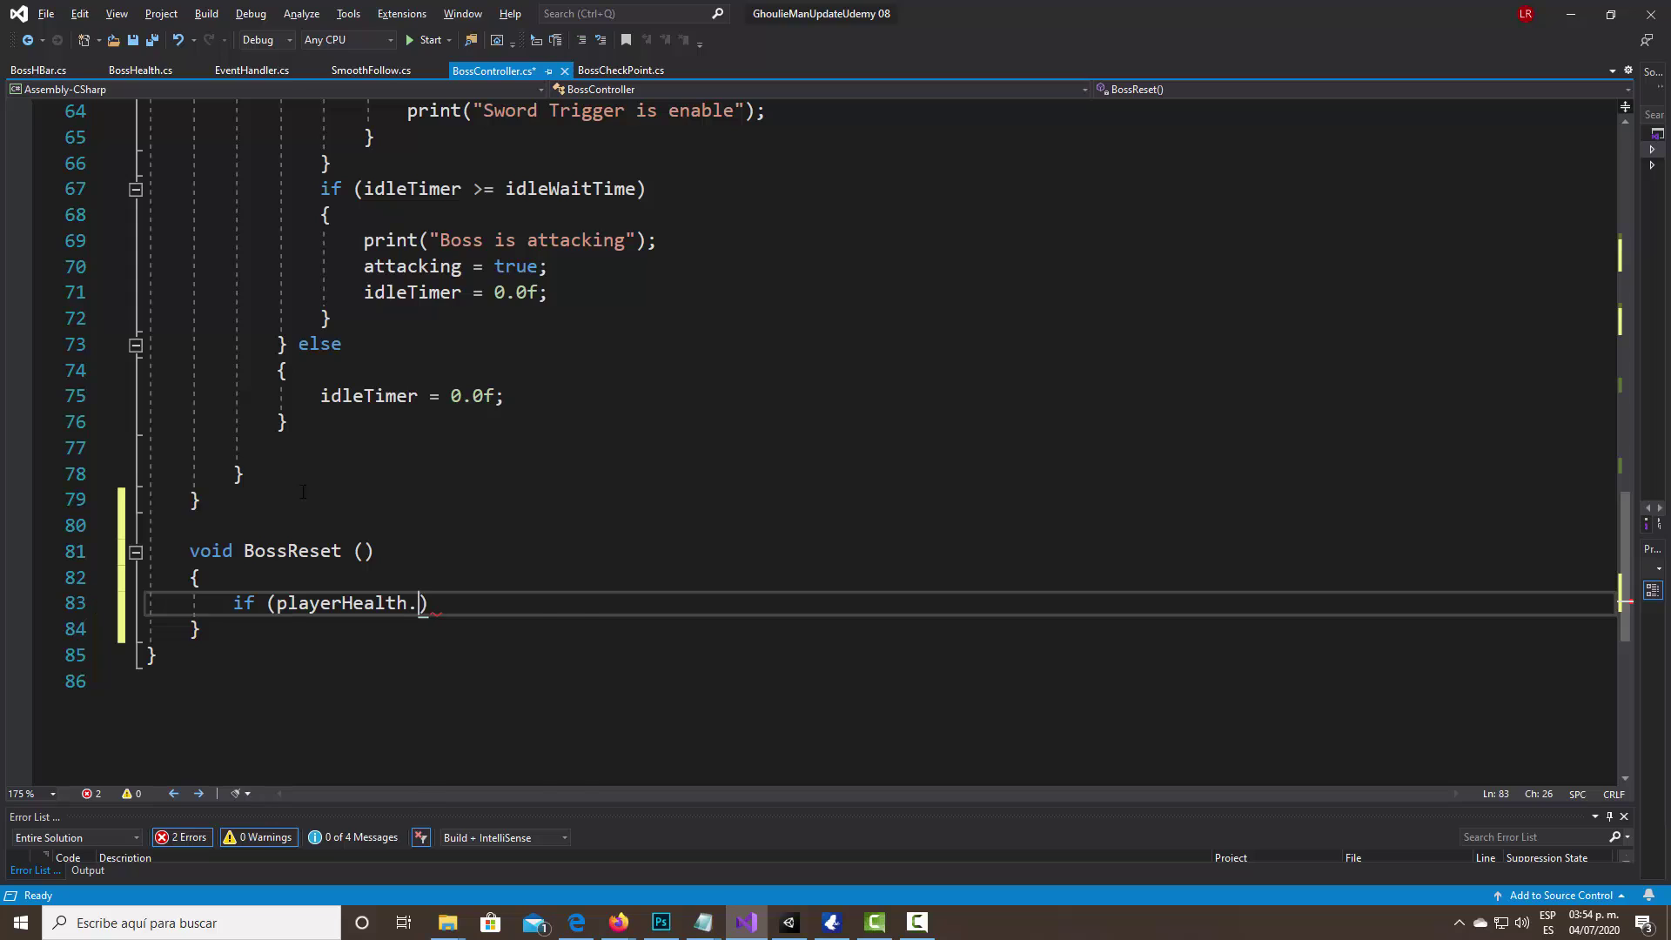
text(Curr)
key(Tab)
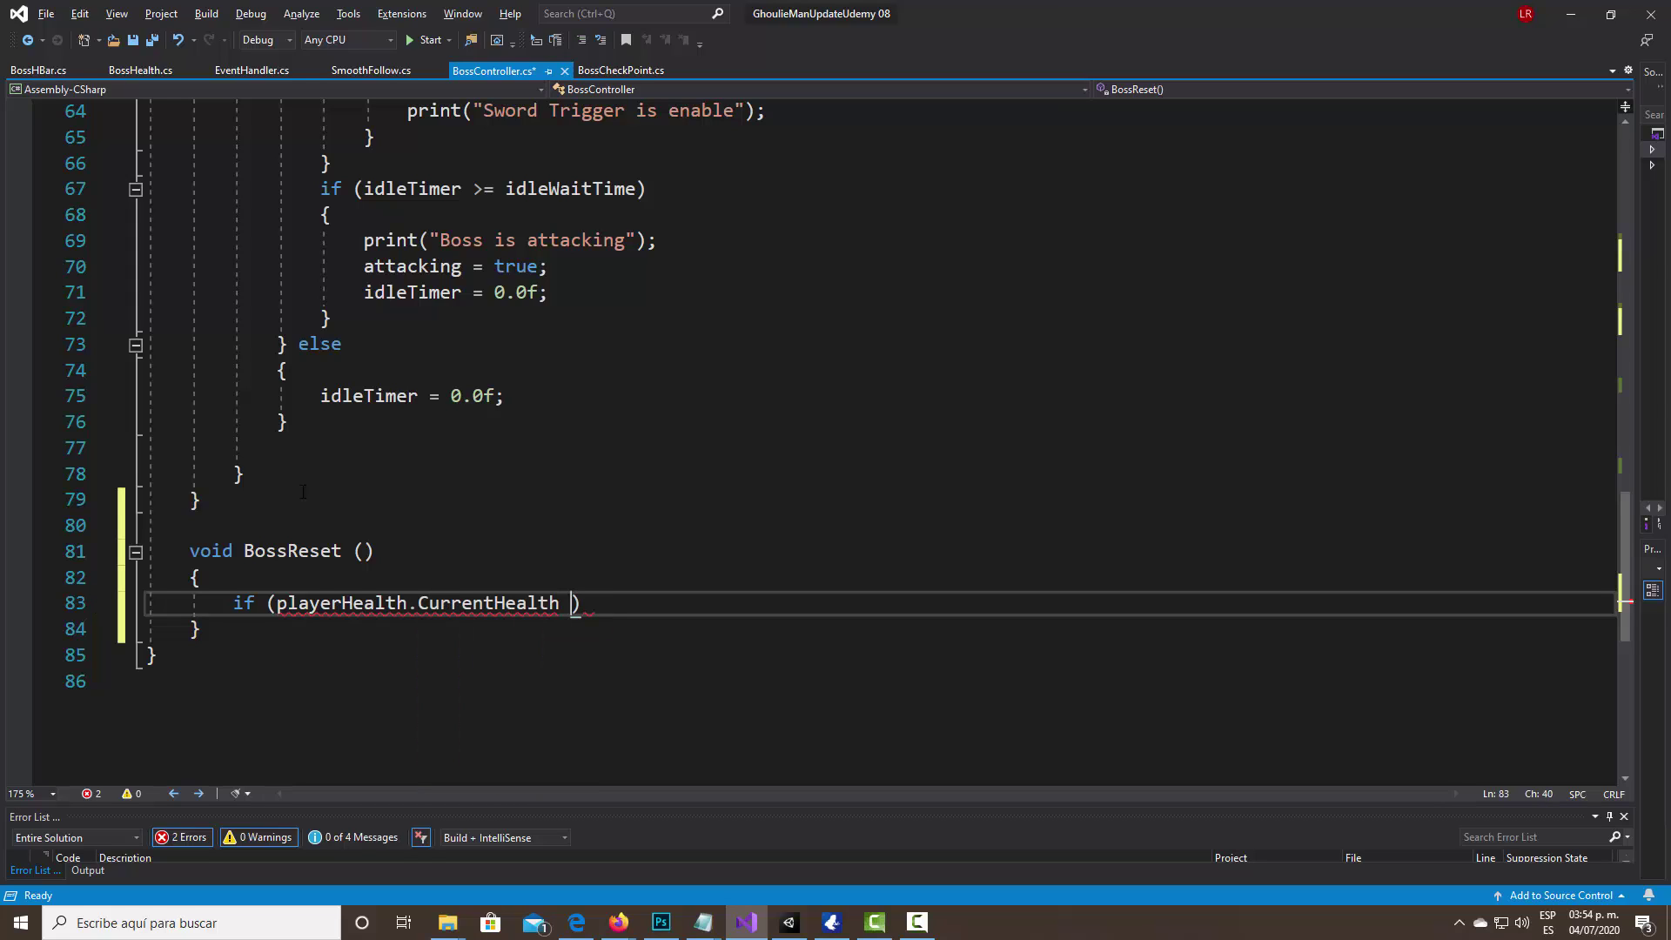
text(== 0)
text() {)
key(Return)
Inside the check, set bossAwake = false and print "Boss is sleeping again".
scroll(303, 492, down, 1)
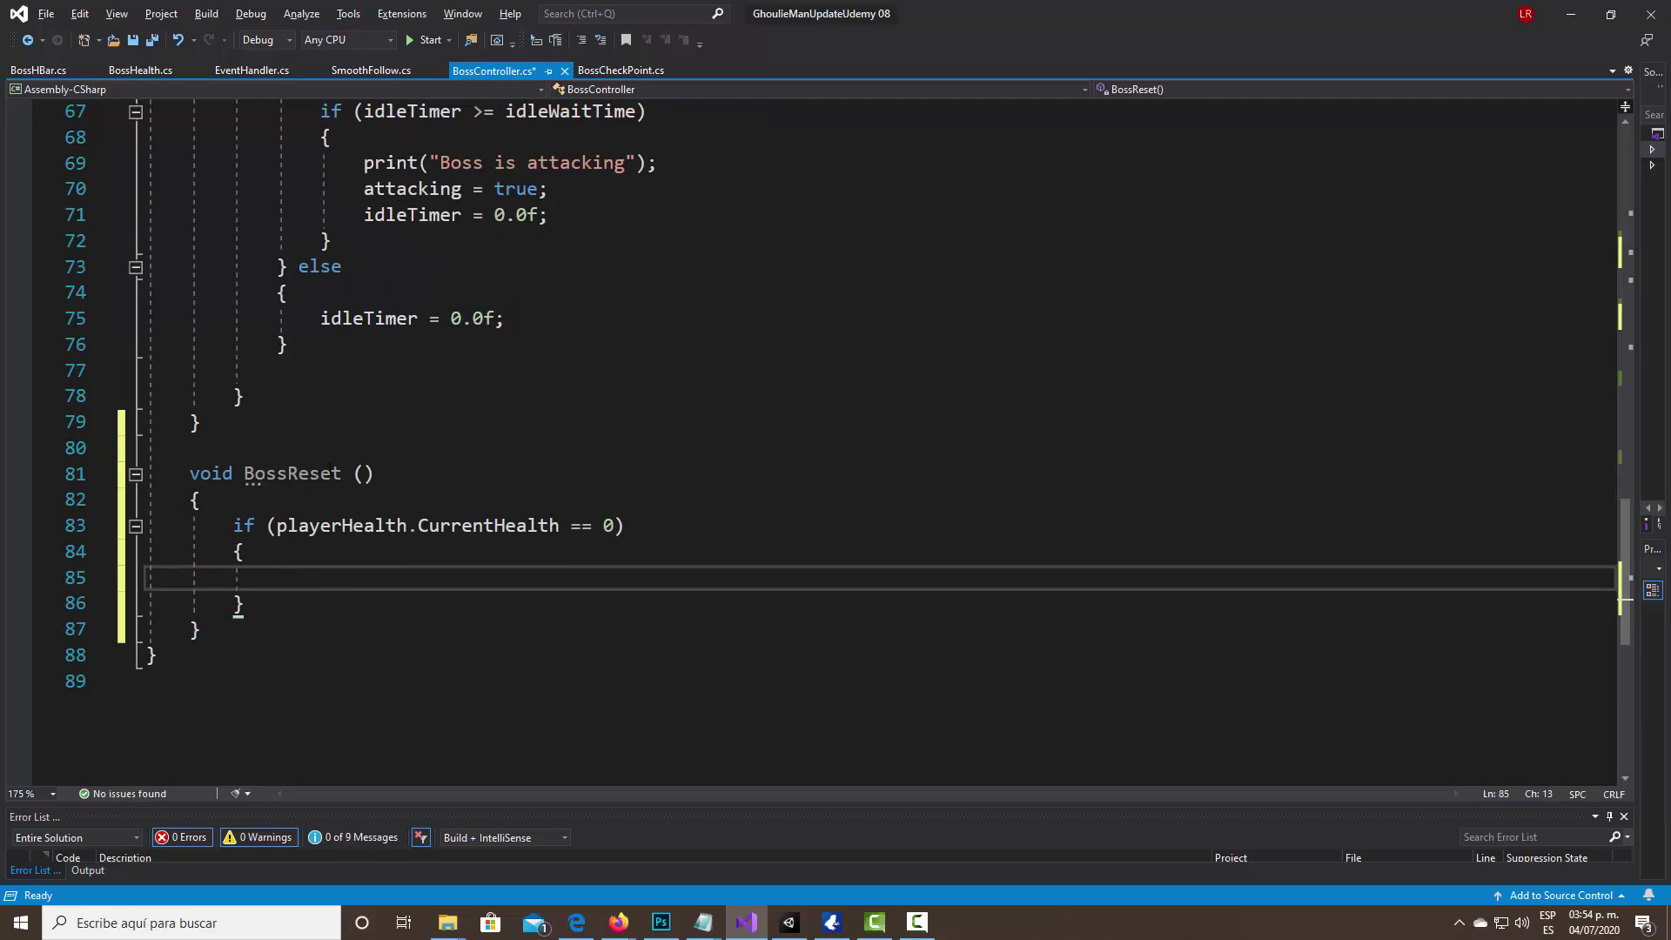
text(bossA)
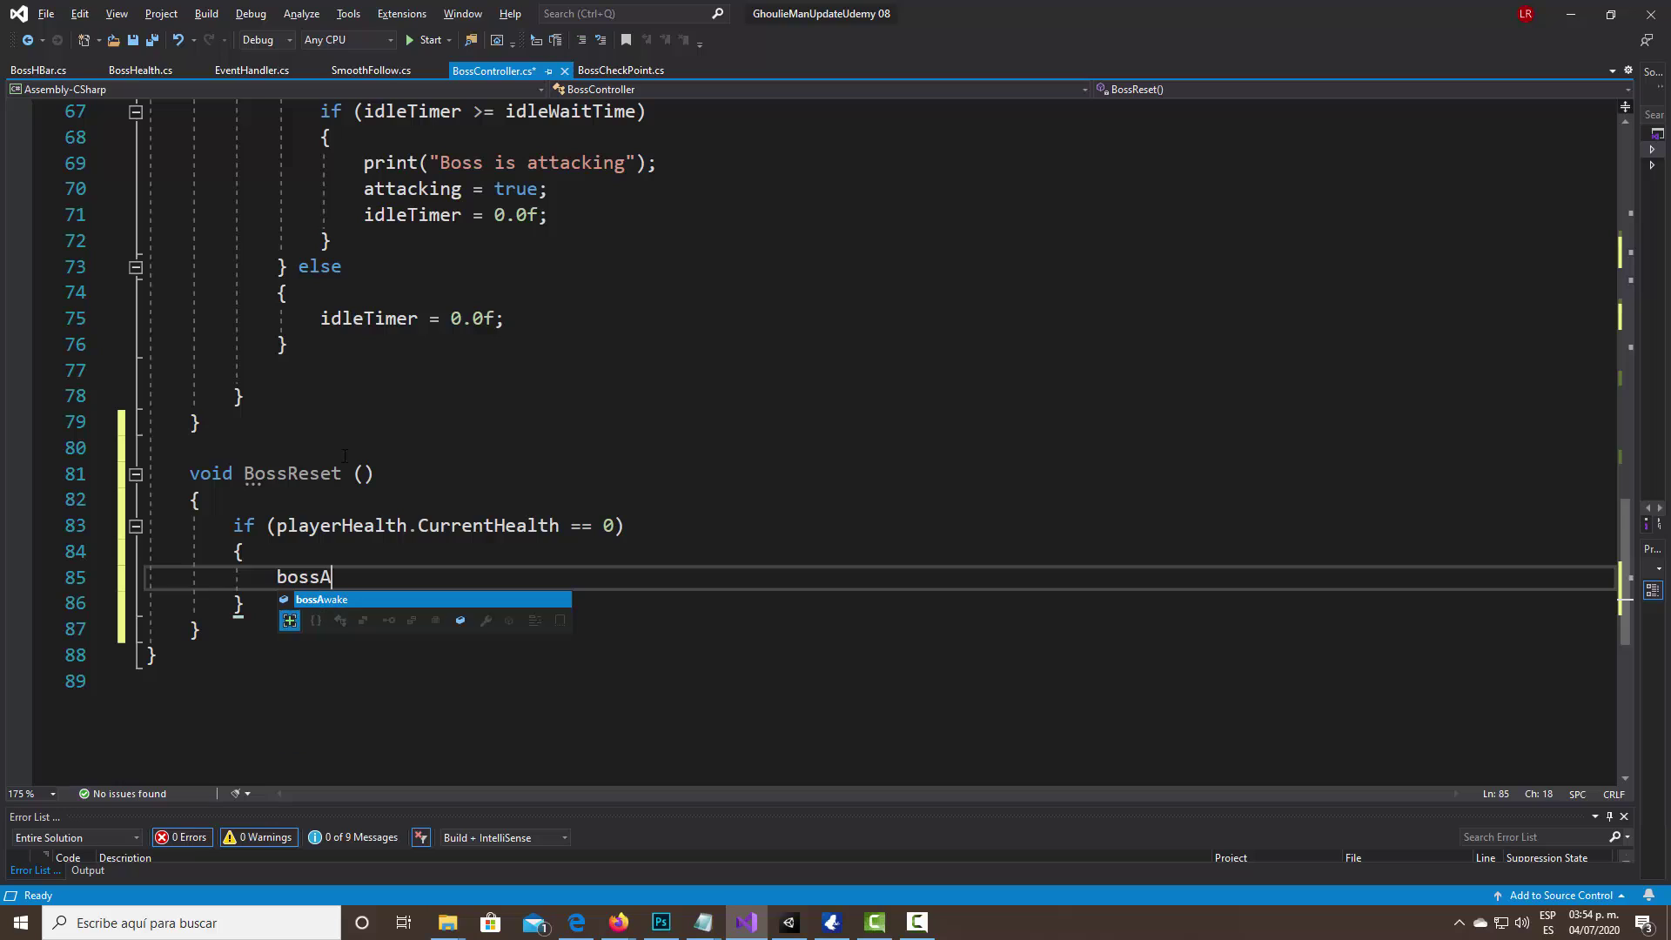
text(wake = )
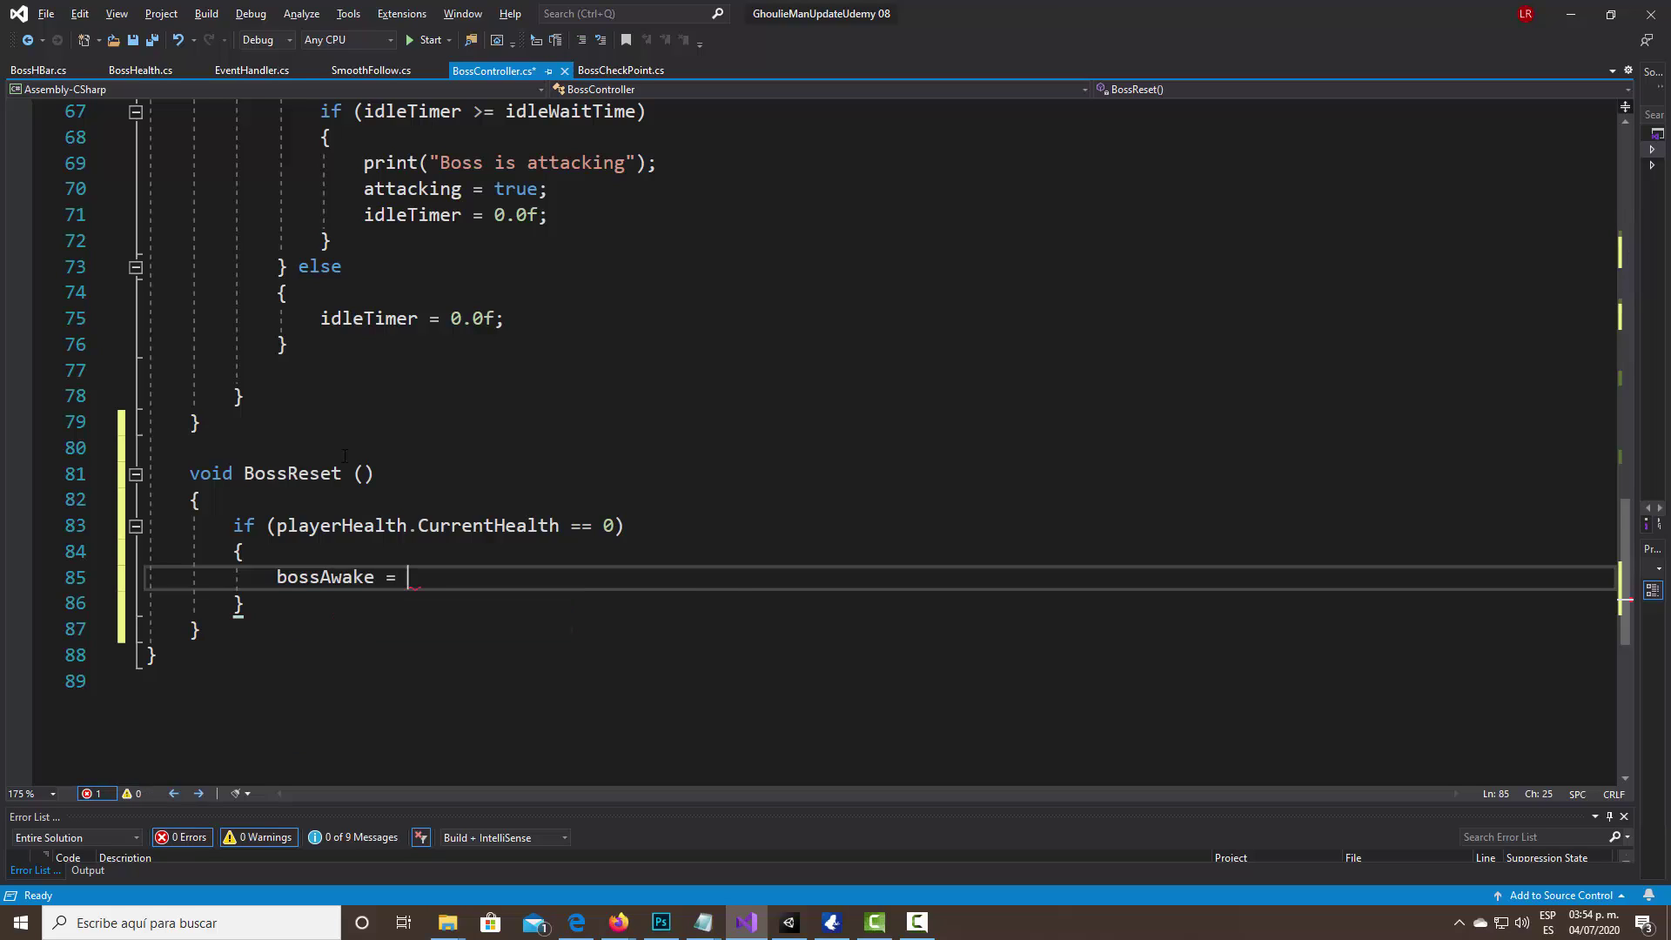
text(false;)
key(Return)
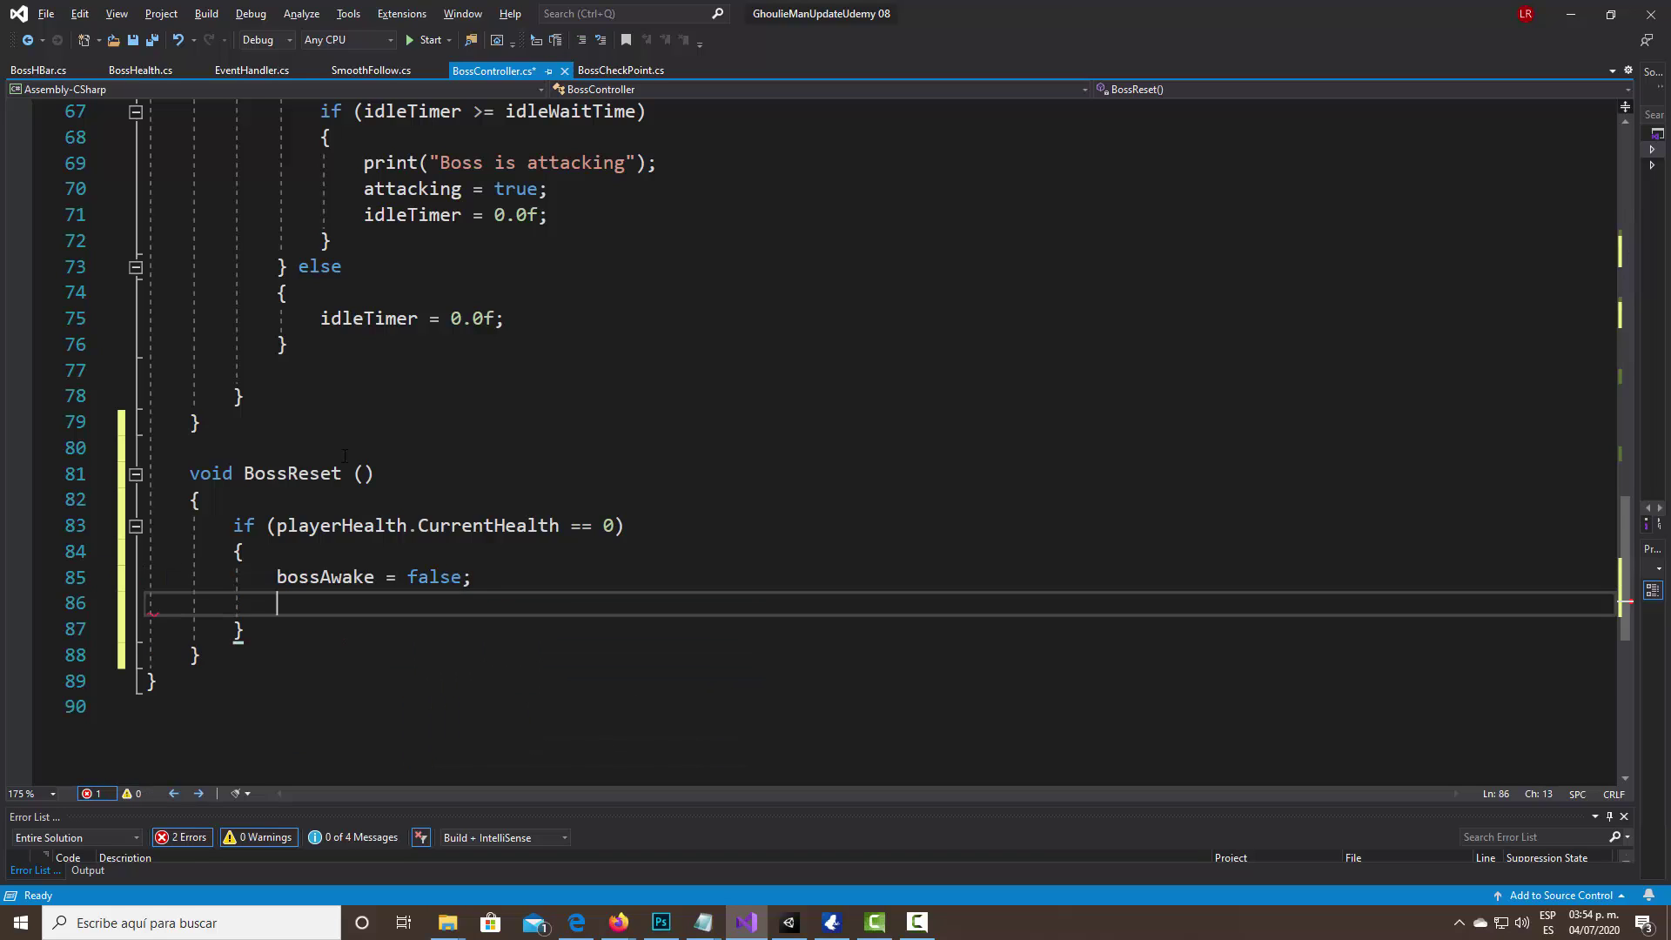
text(print )
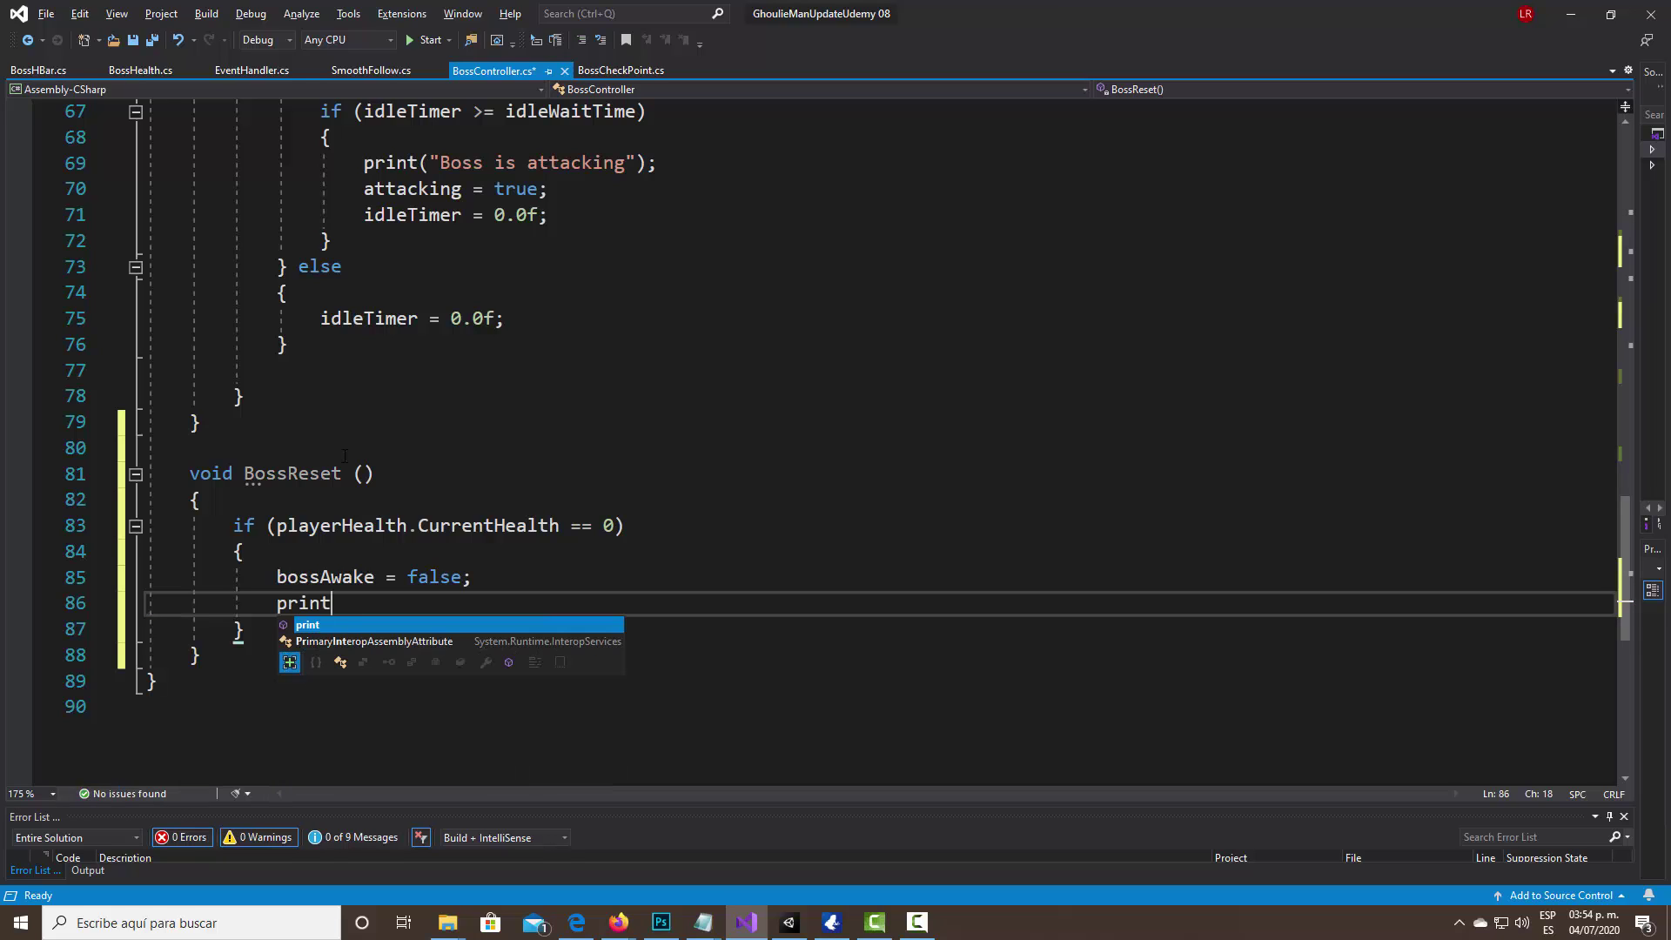
text((")
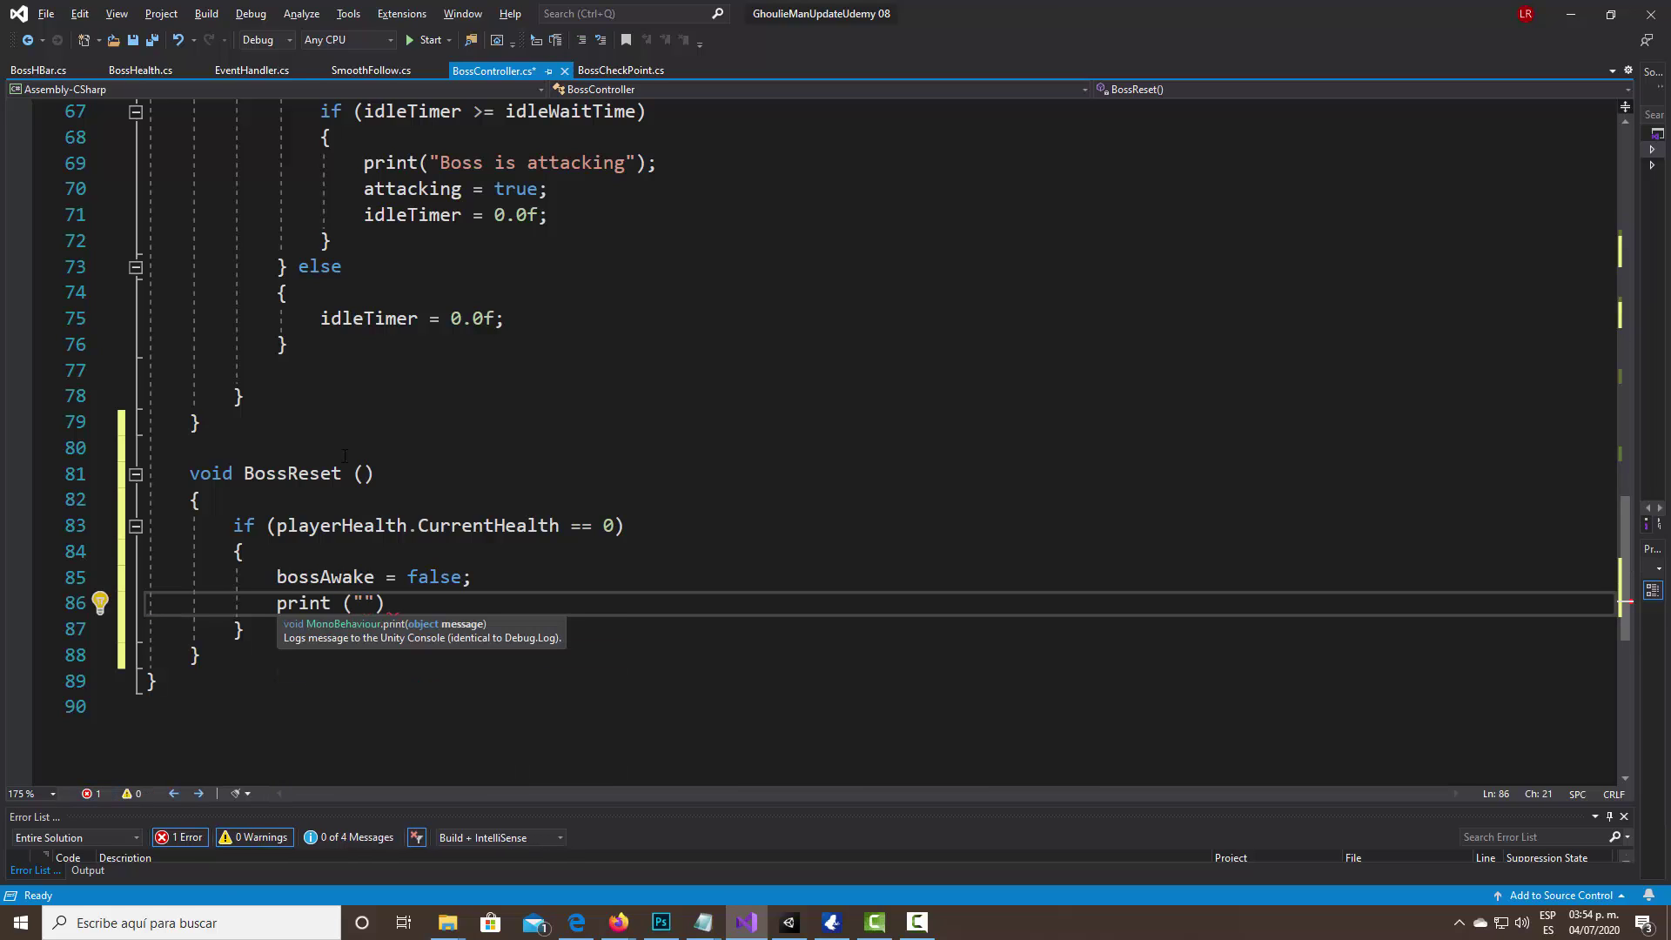
text(Boss is sle)
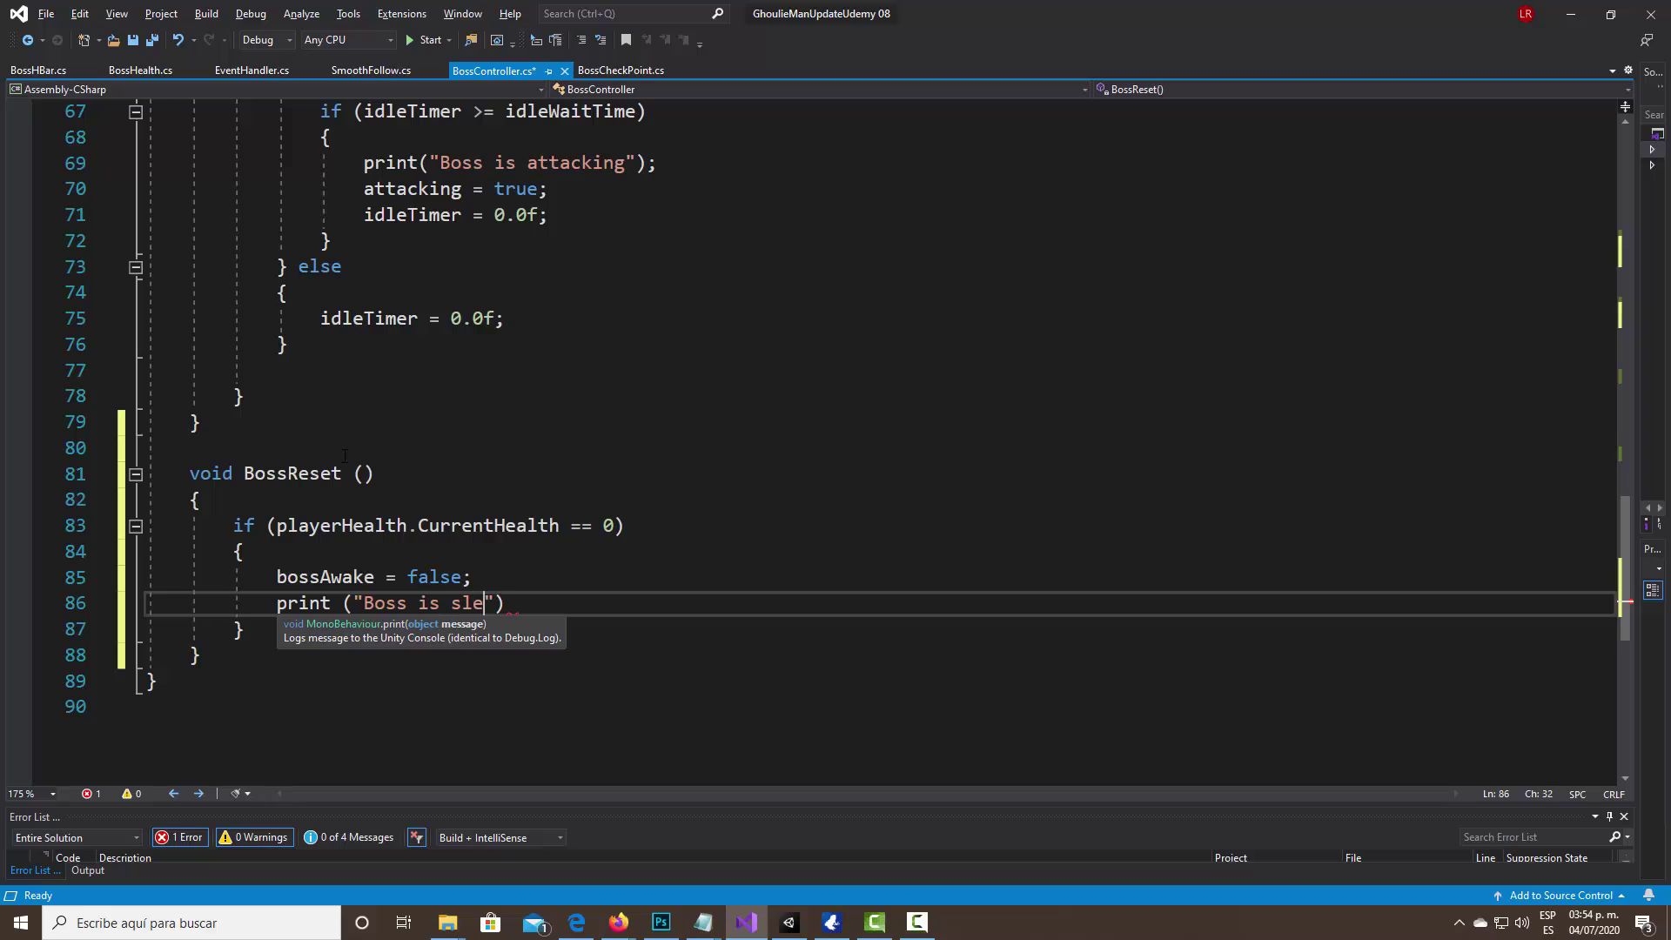
text(eping ag)
text(ain")
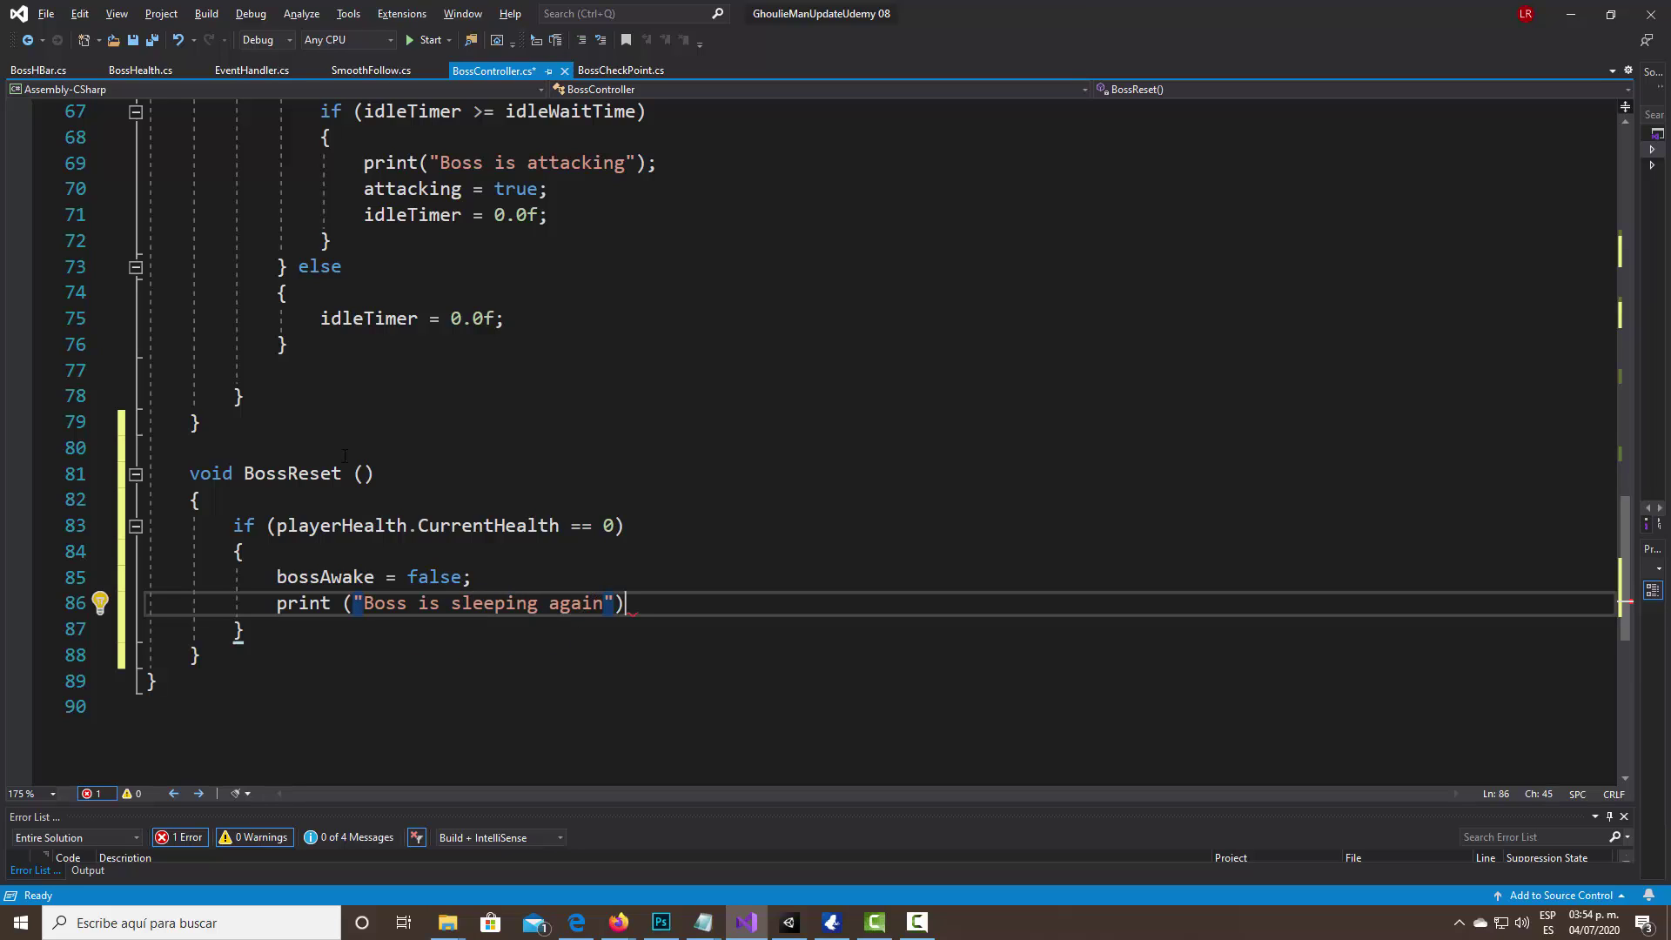
text();)
Add smoothFollow.bossCameraActive = false; and save BossController.cs.
key(Return)
text(s)
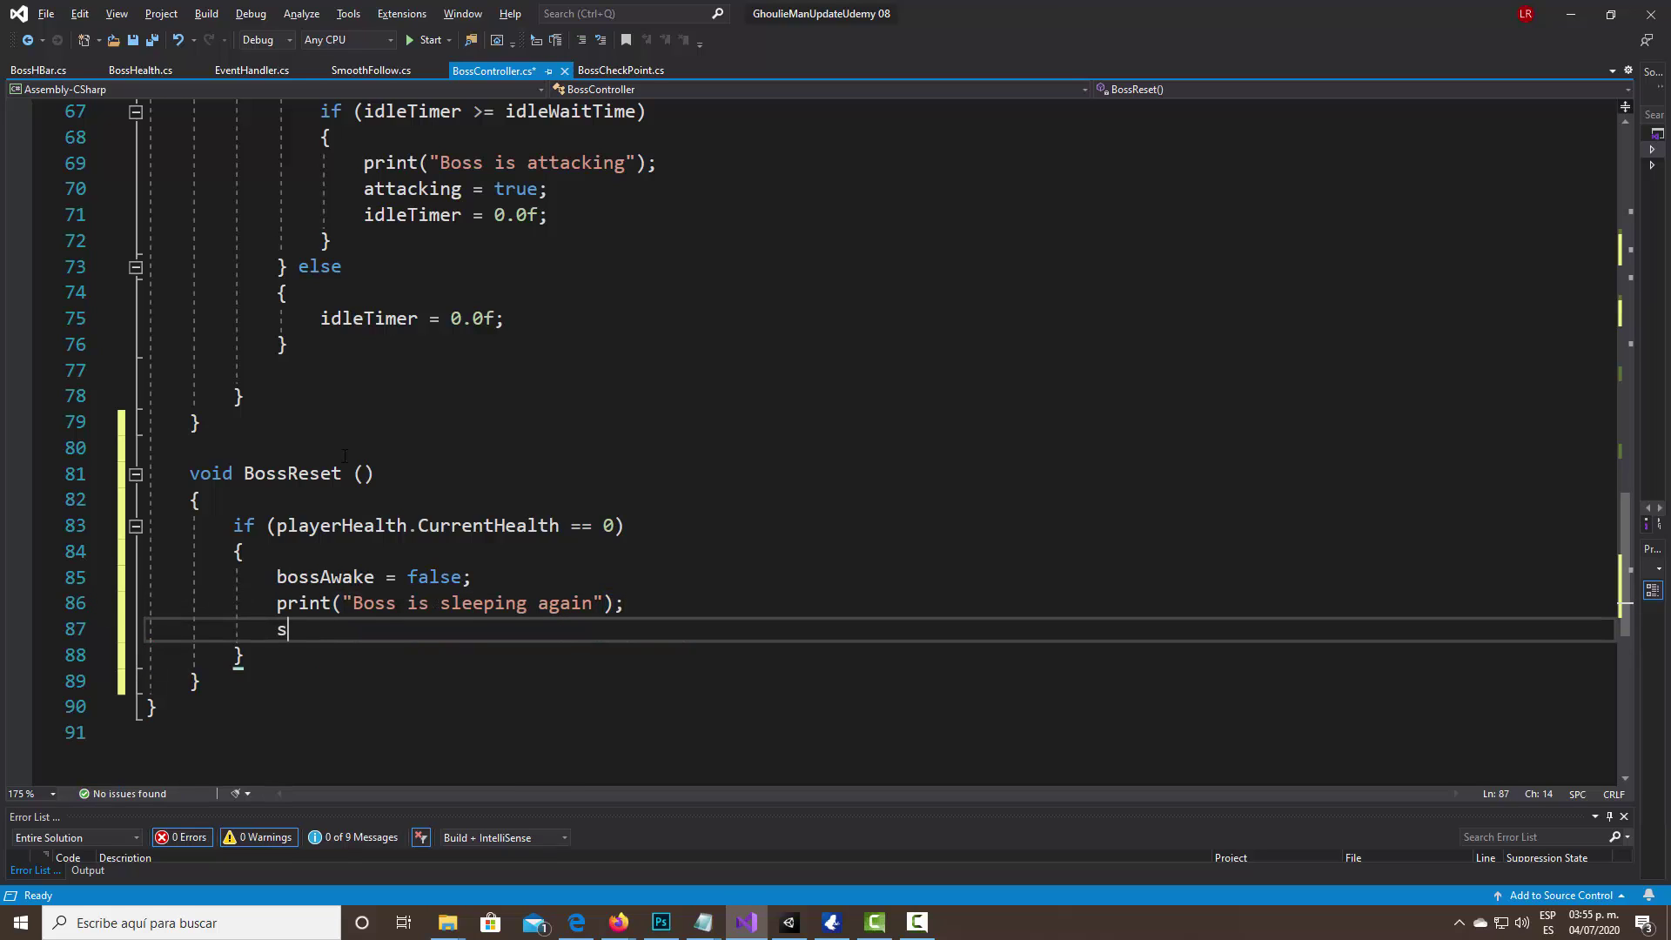
text(mooth)
key(Tab)
text(.)
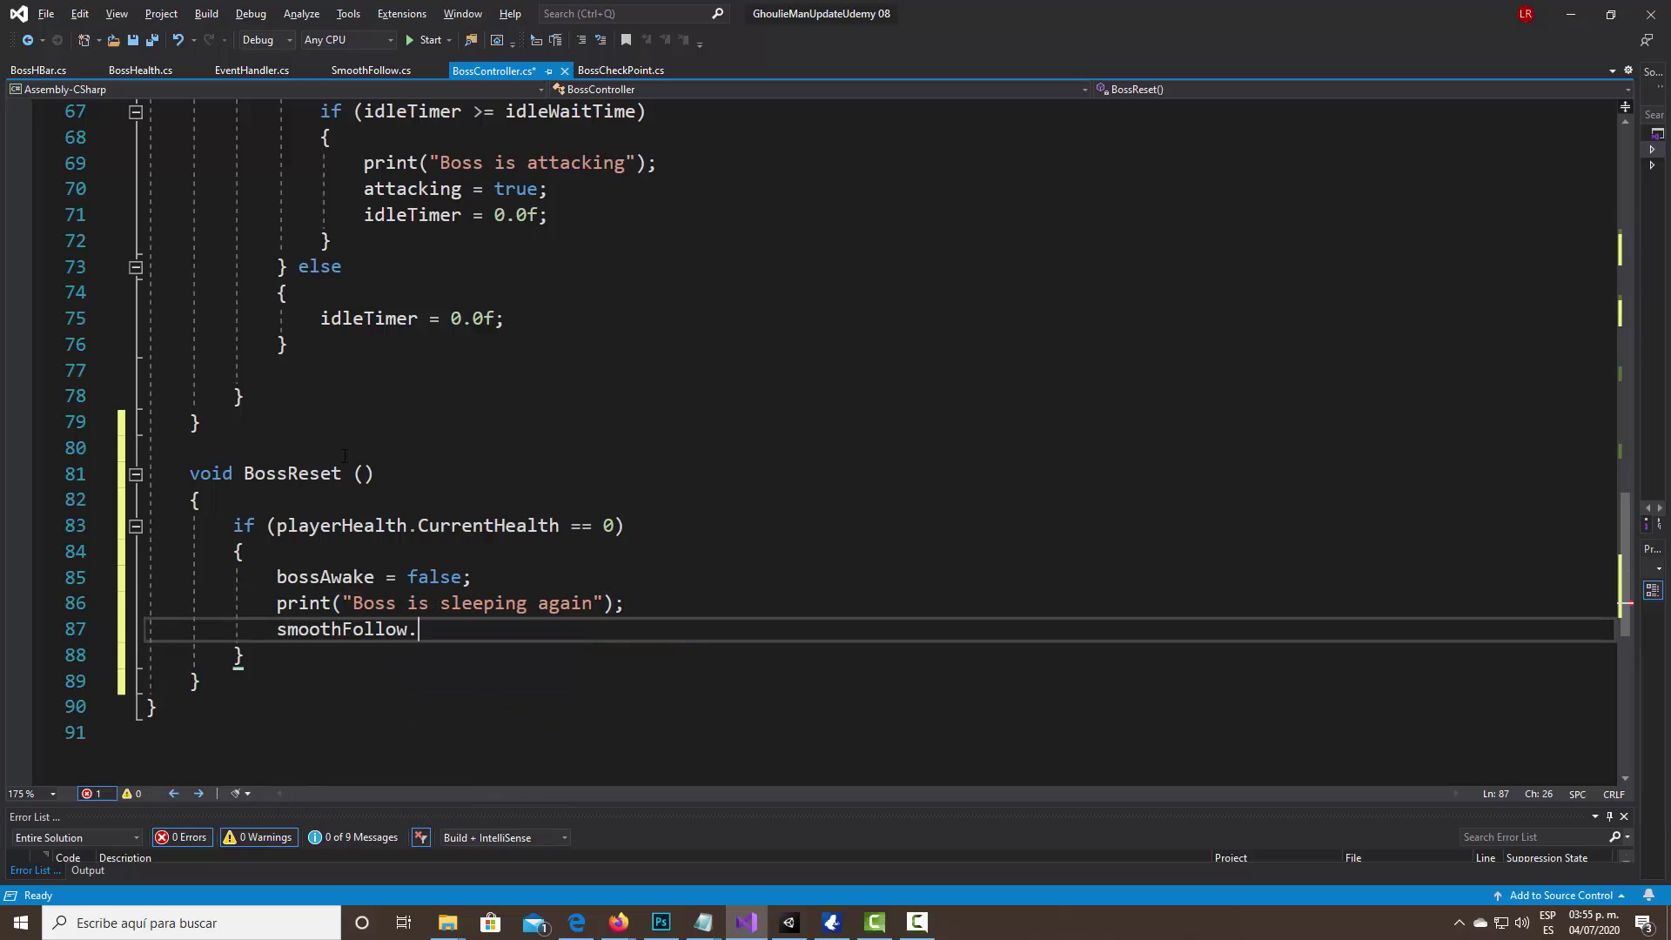
text(bos)
key(Tab)
text(f)
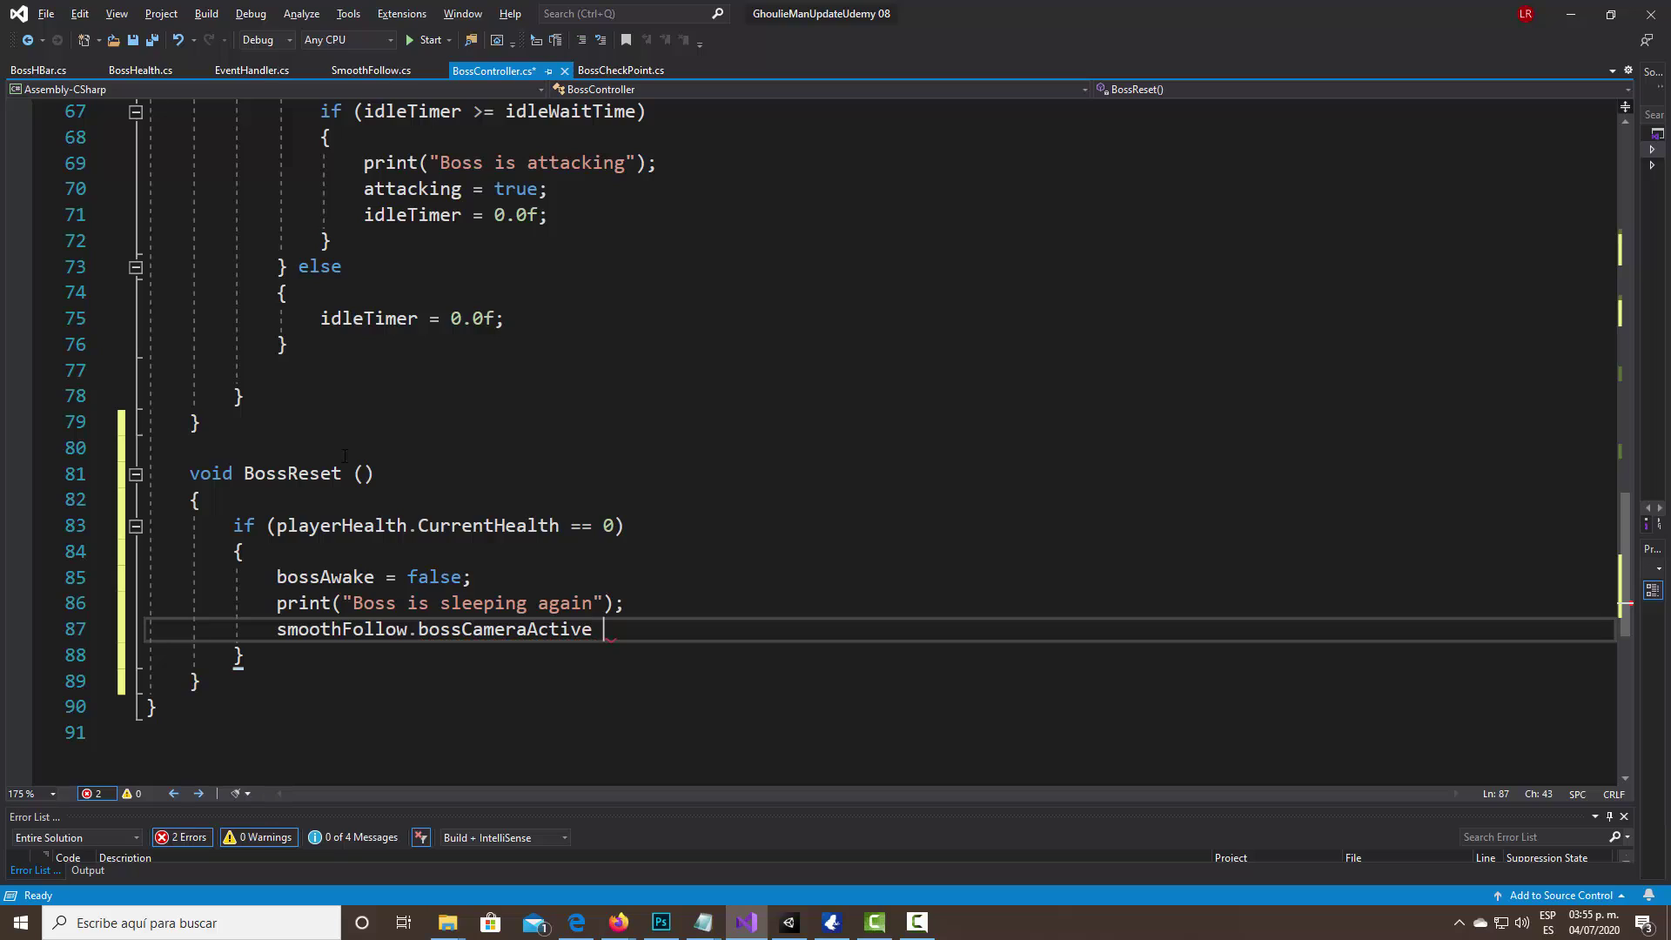
text(alse;)
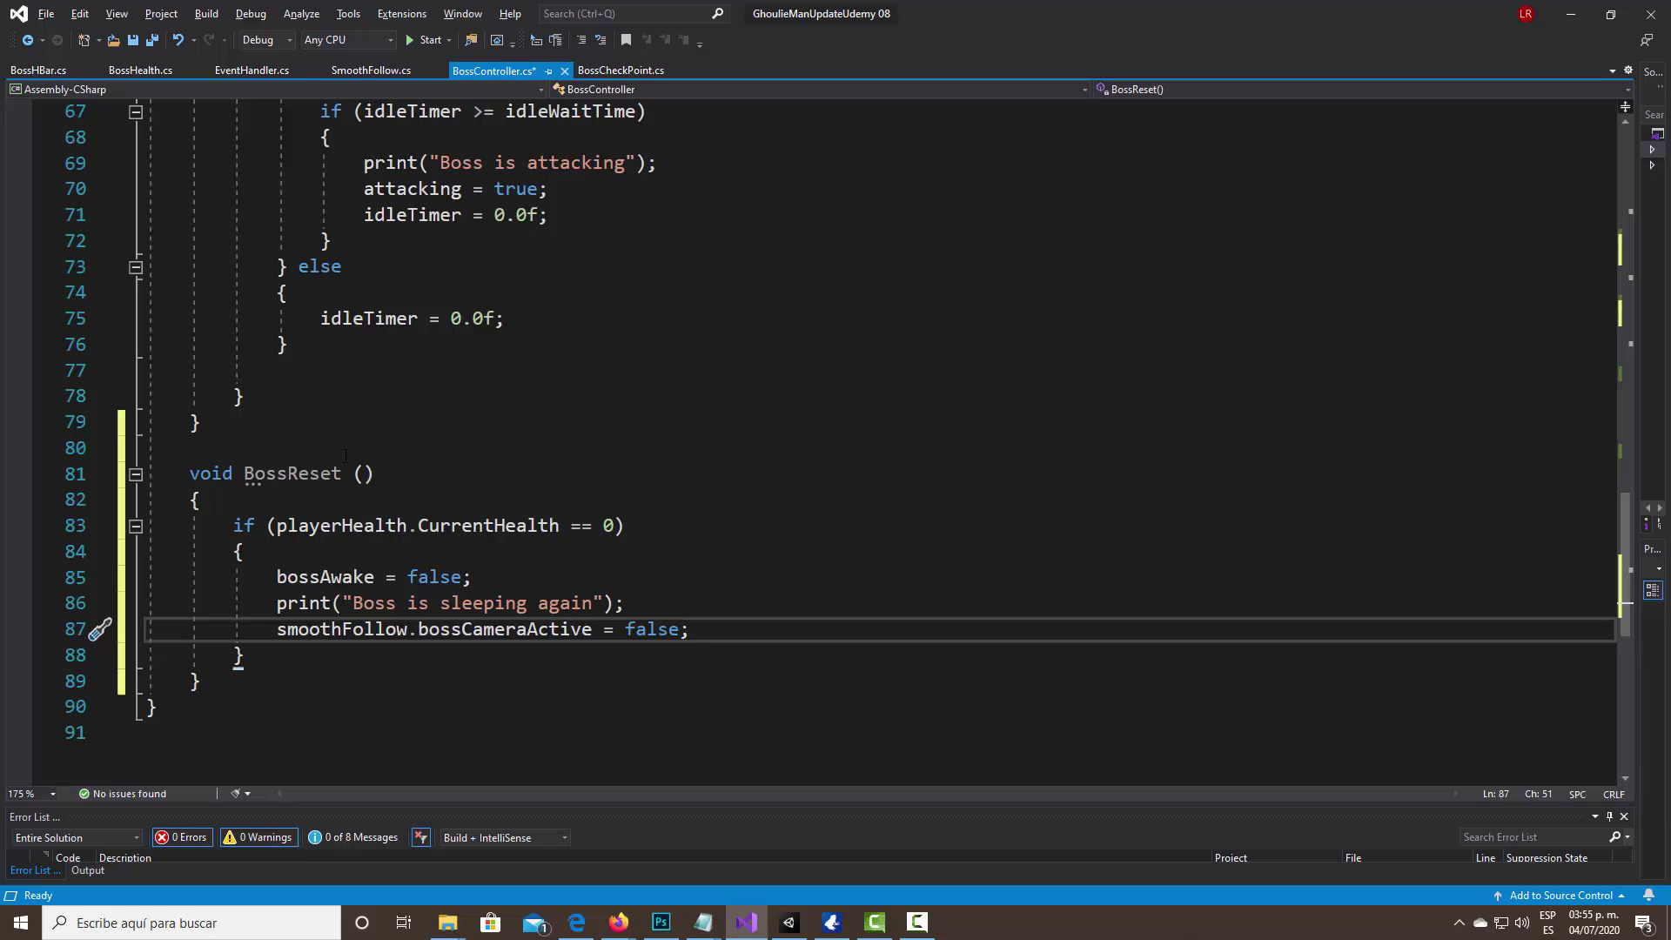
key(ctrl+s)
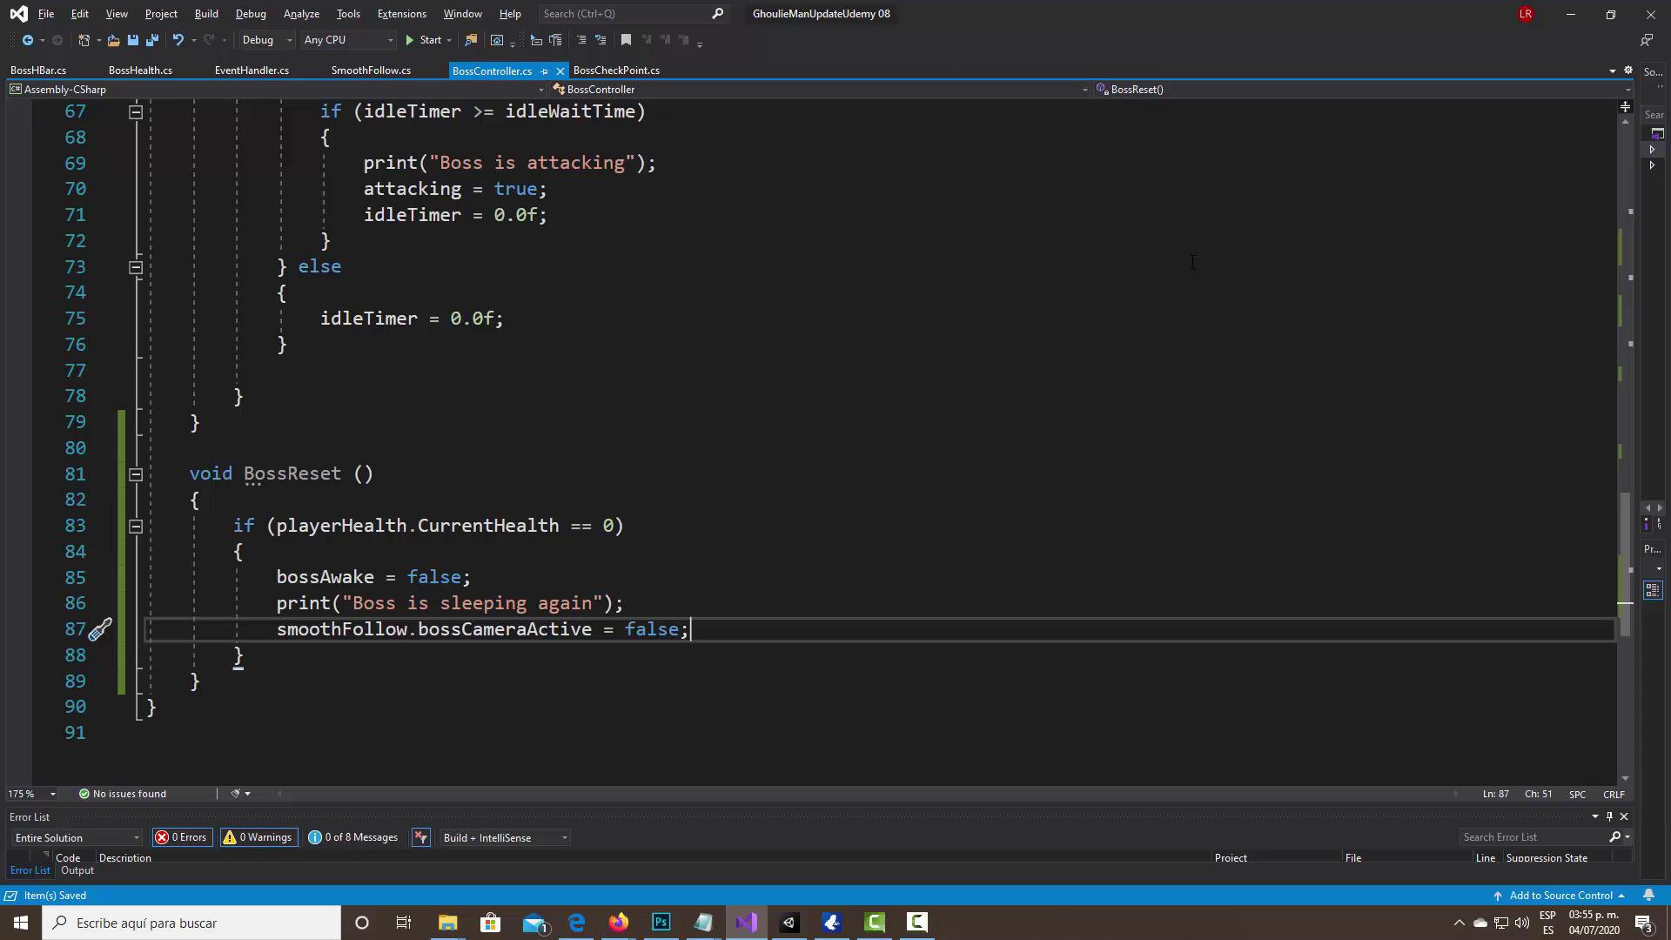
Add a BossReset(); call after line 78 at the end of Update and save BossController.cs.
click(1572, 14)
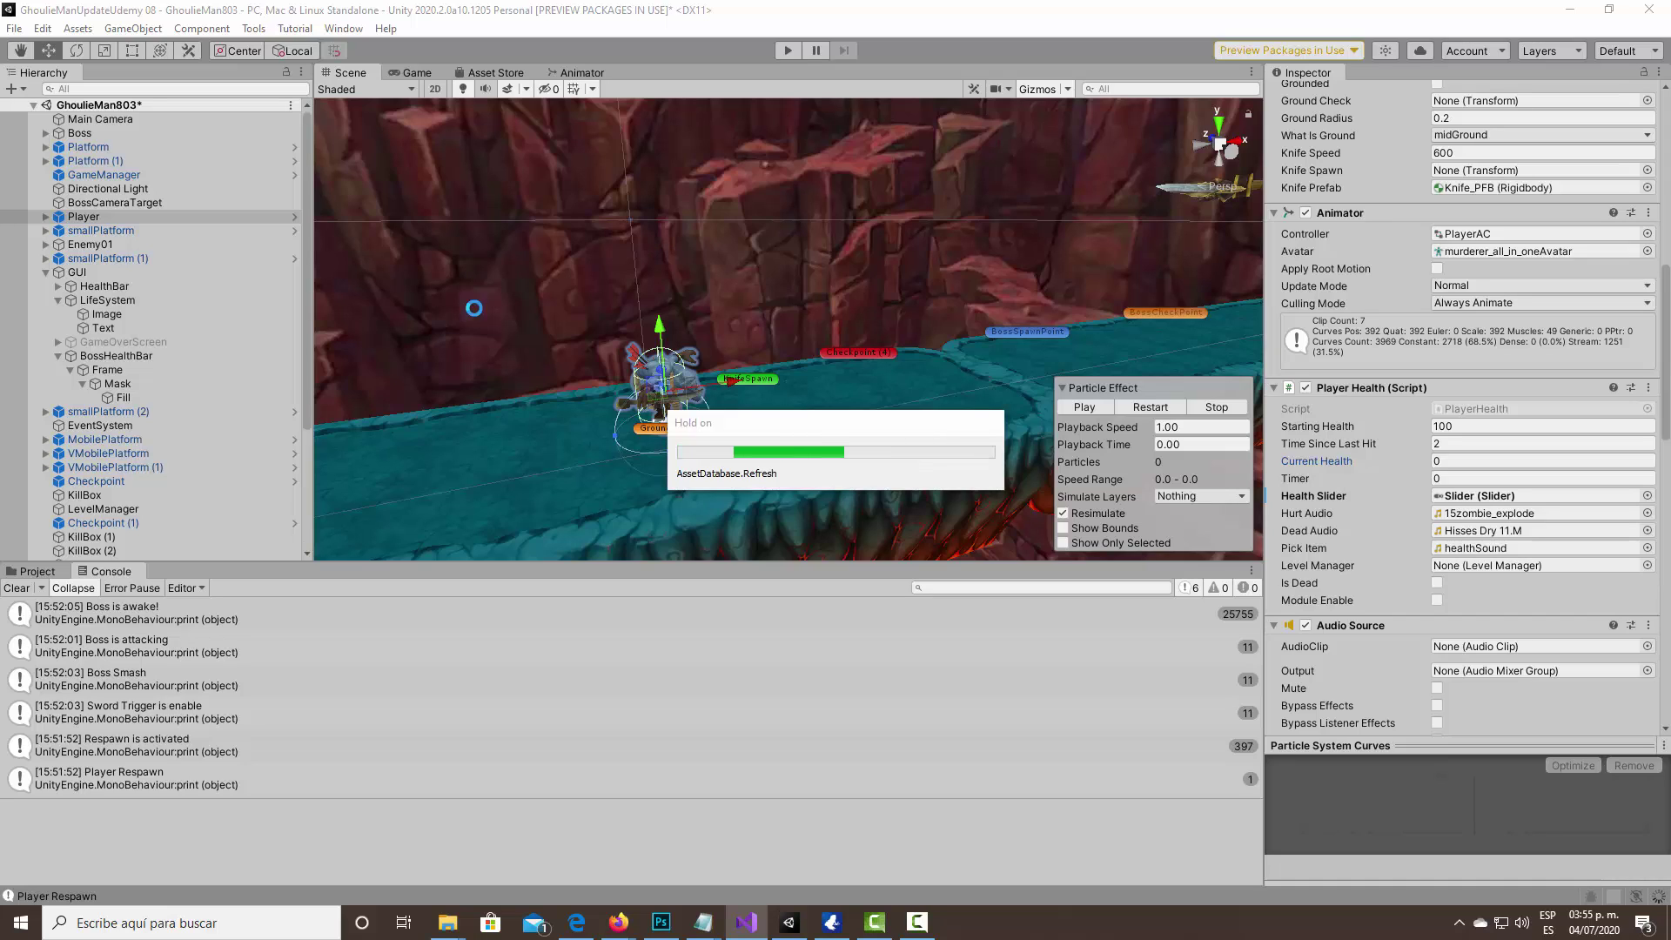
click(749, 925)
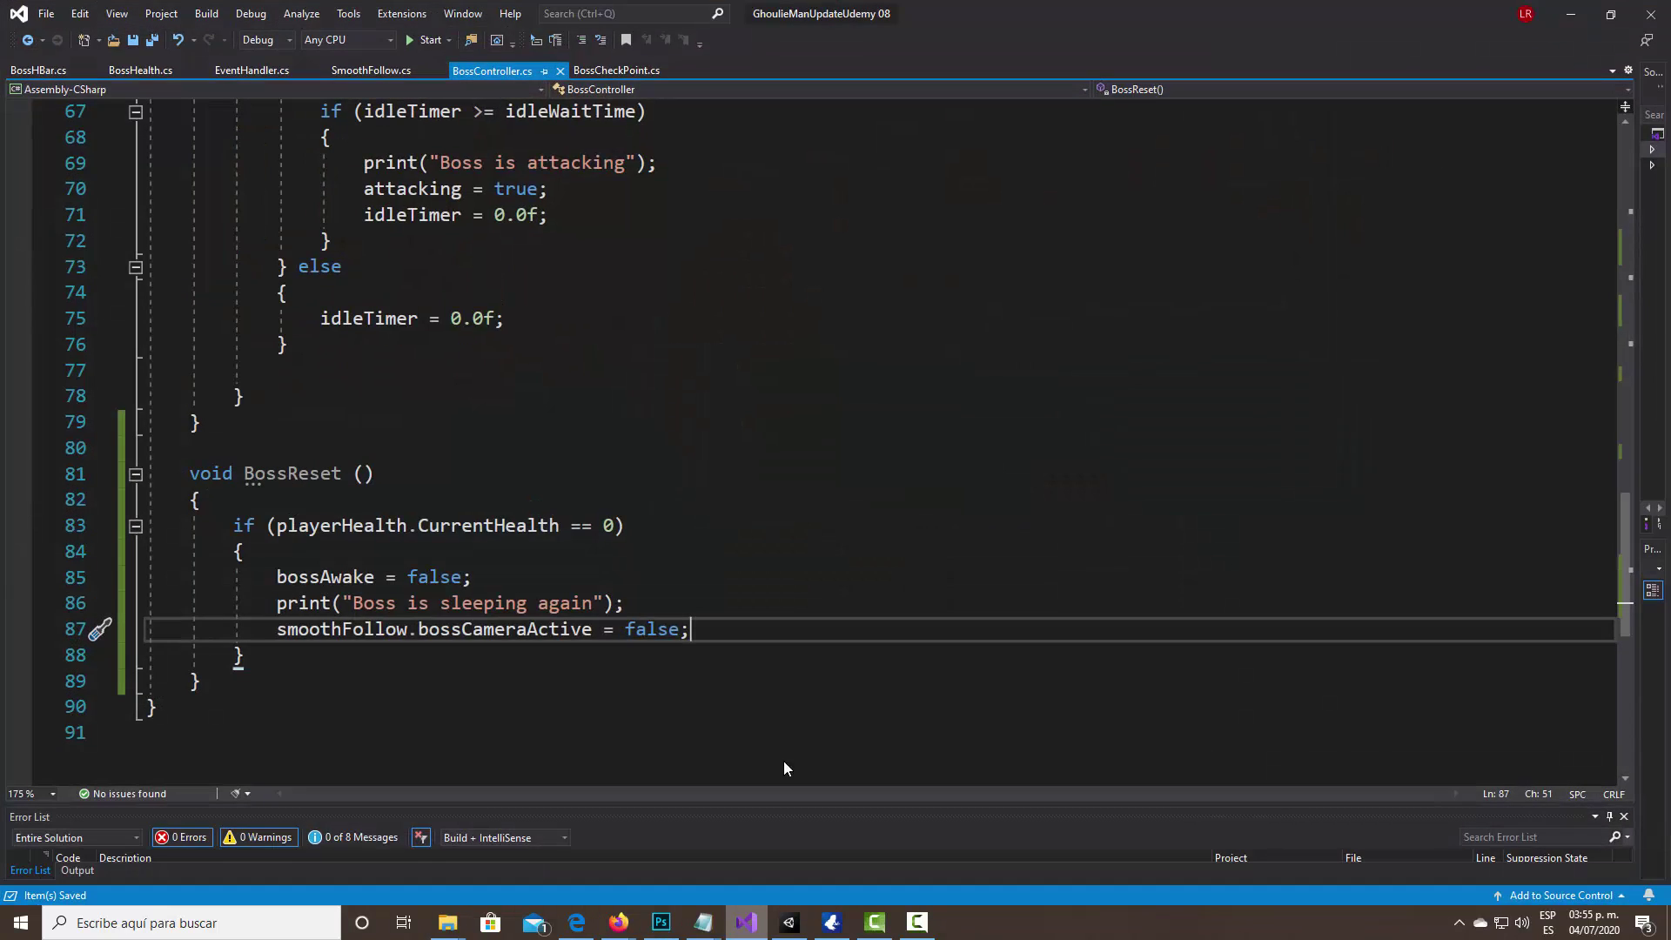
click(353, 399)
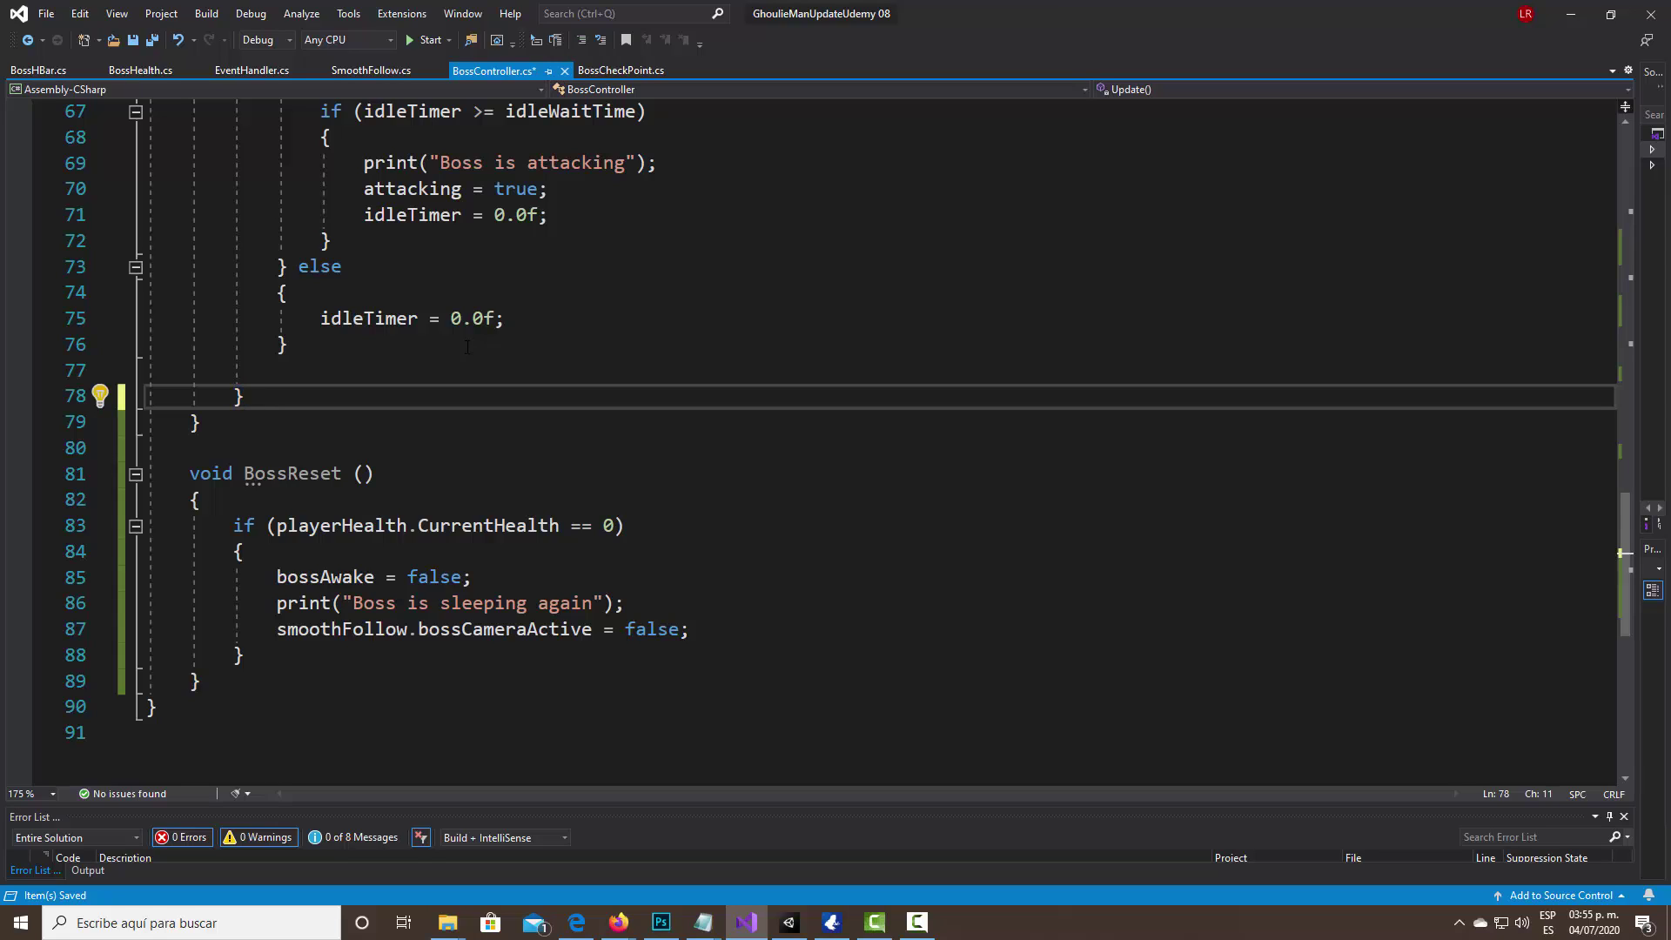
key(Return)
text(B)
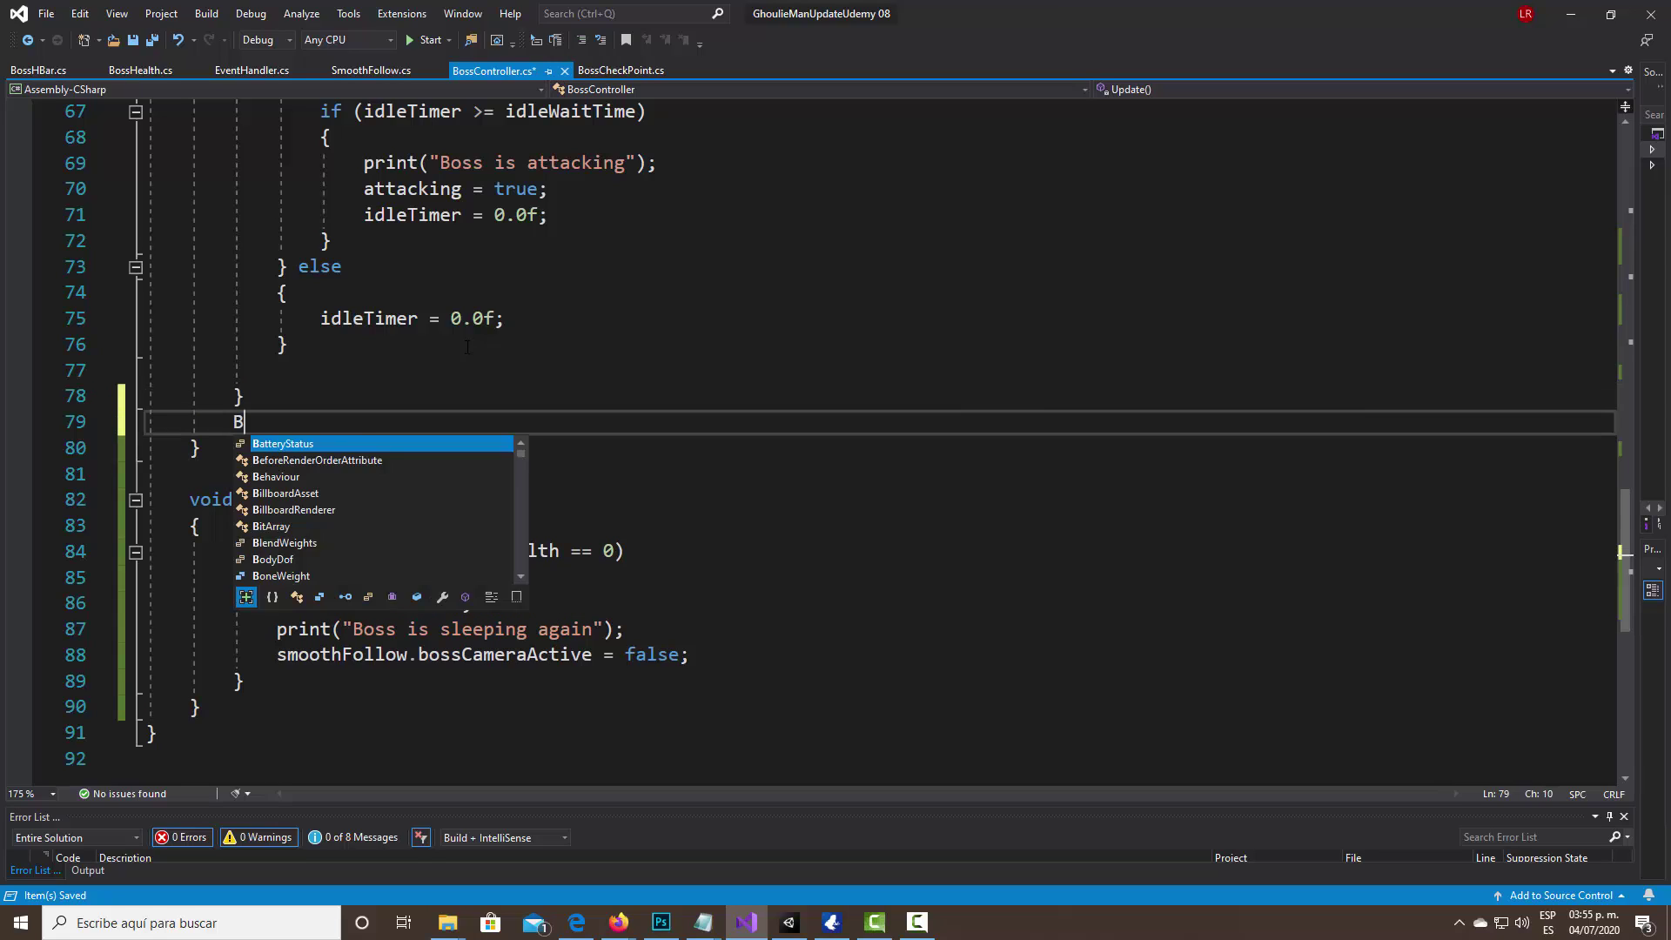
text(ossR)
key(Tab)
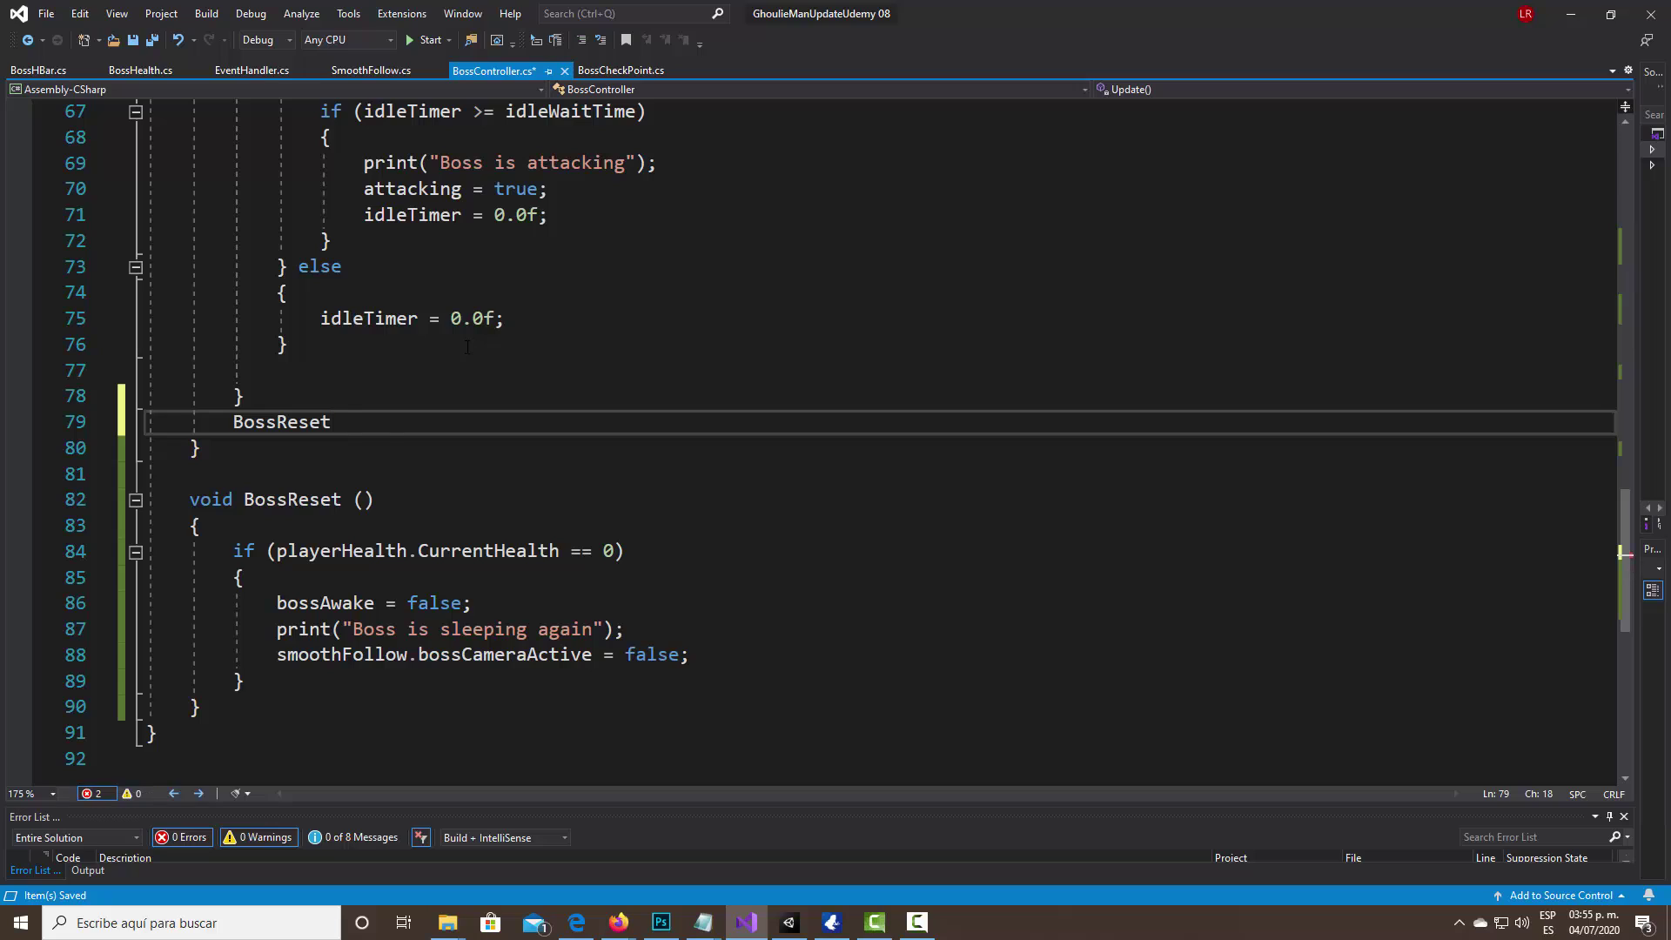
text(();)
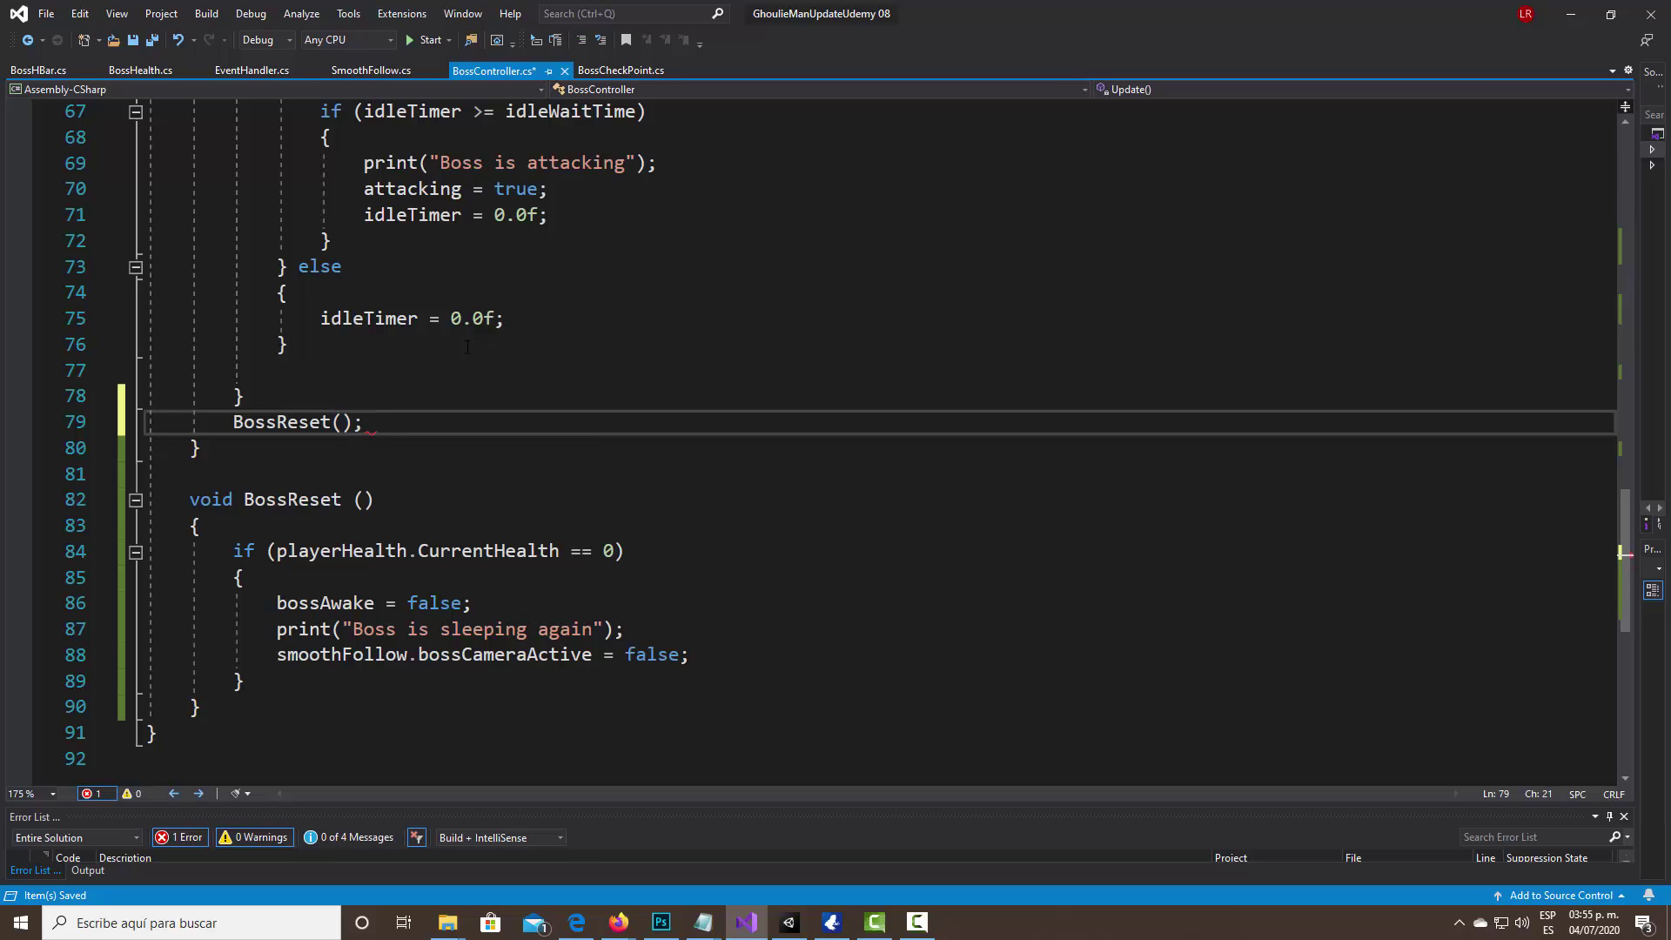
key(ctrl+s)
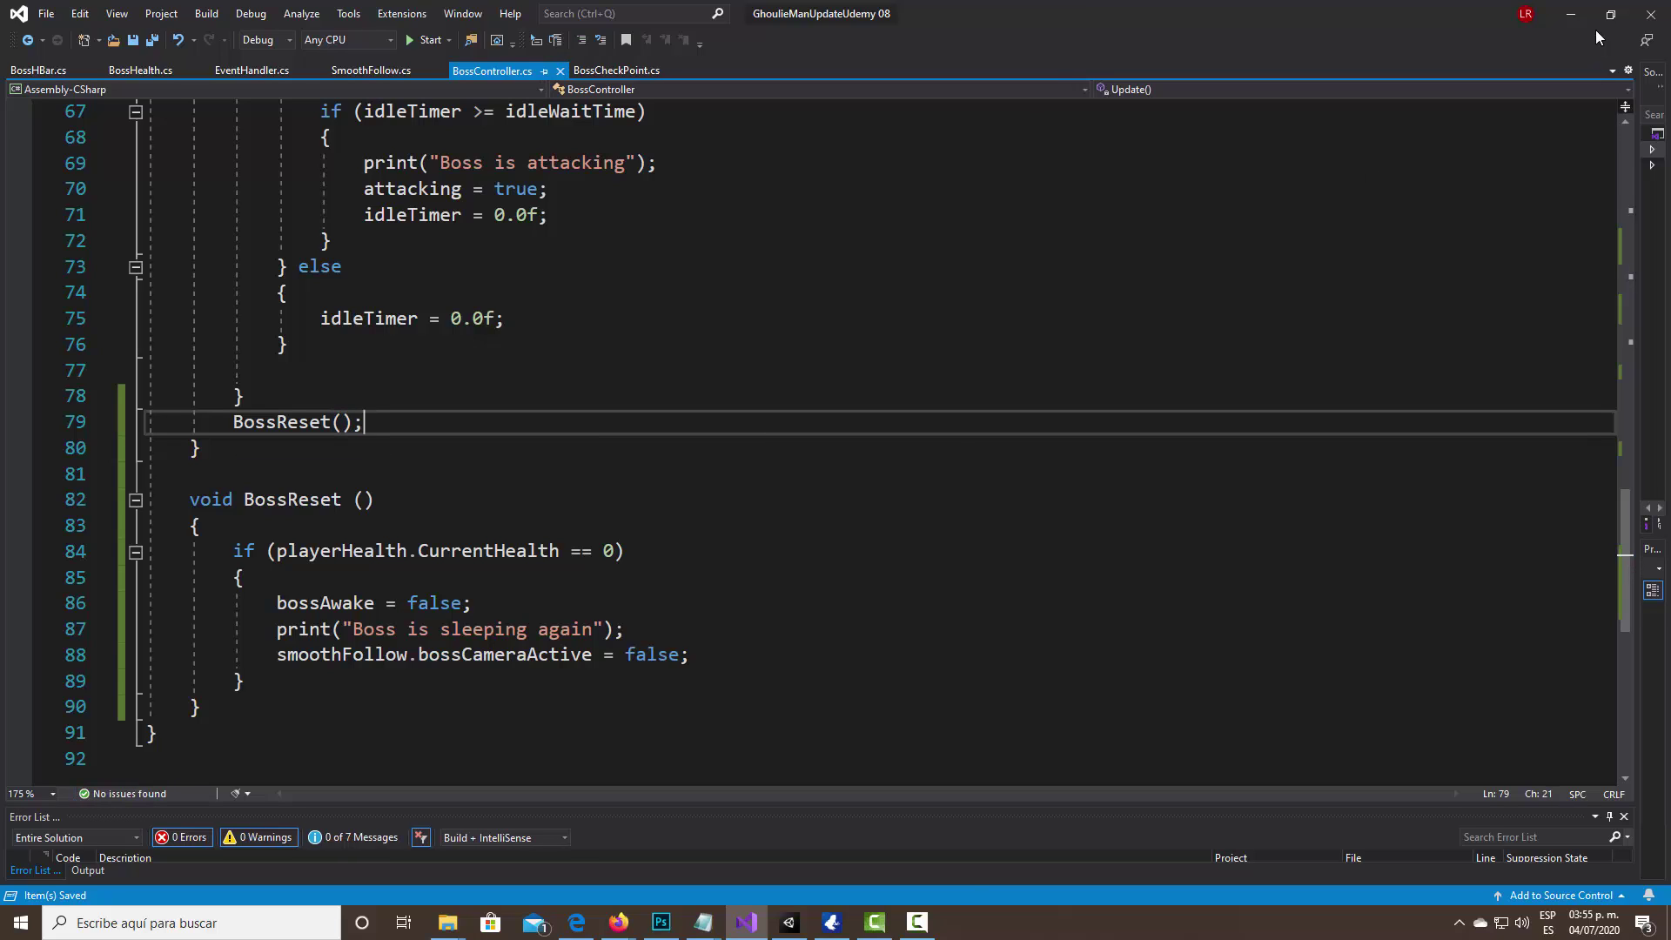
click(1571, 14)
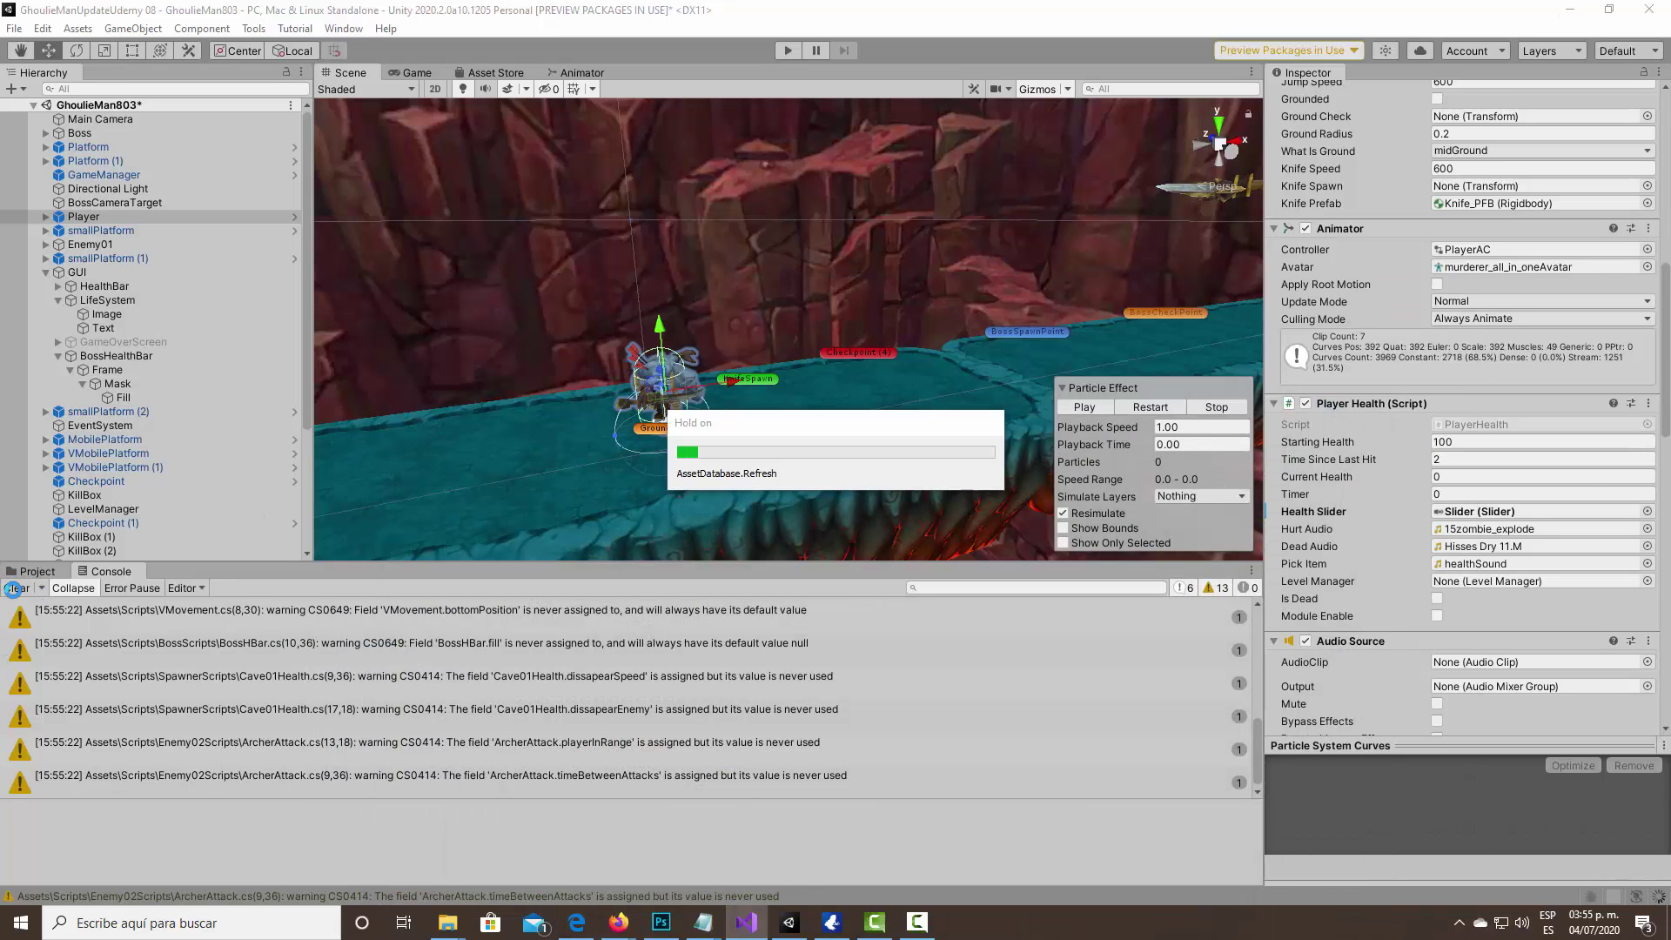
Clear the Console warnings and start the game in Play mode.
click(13, 589)
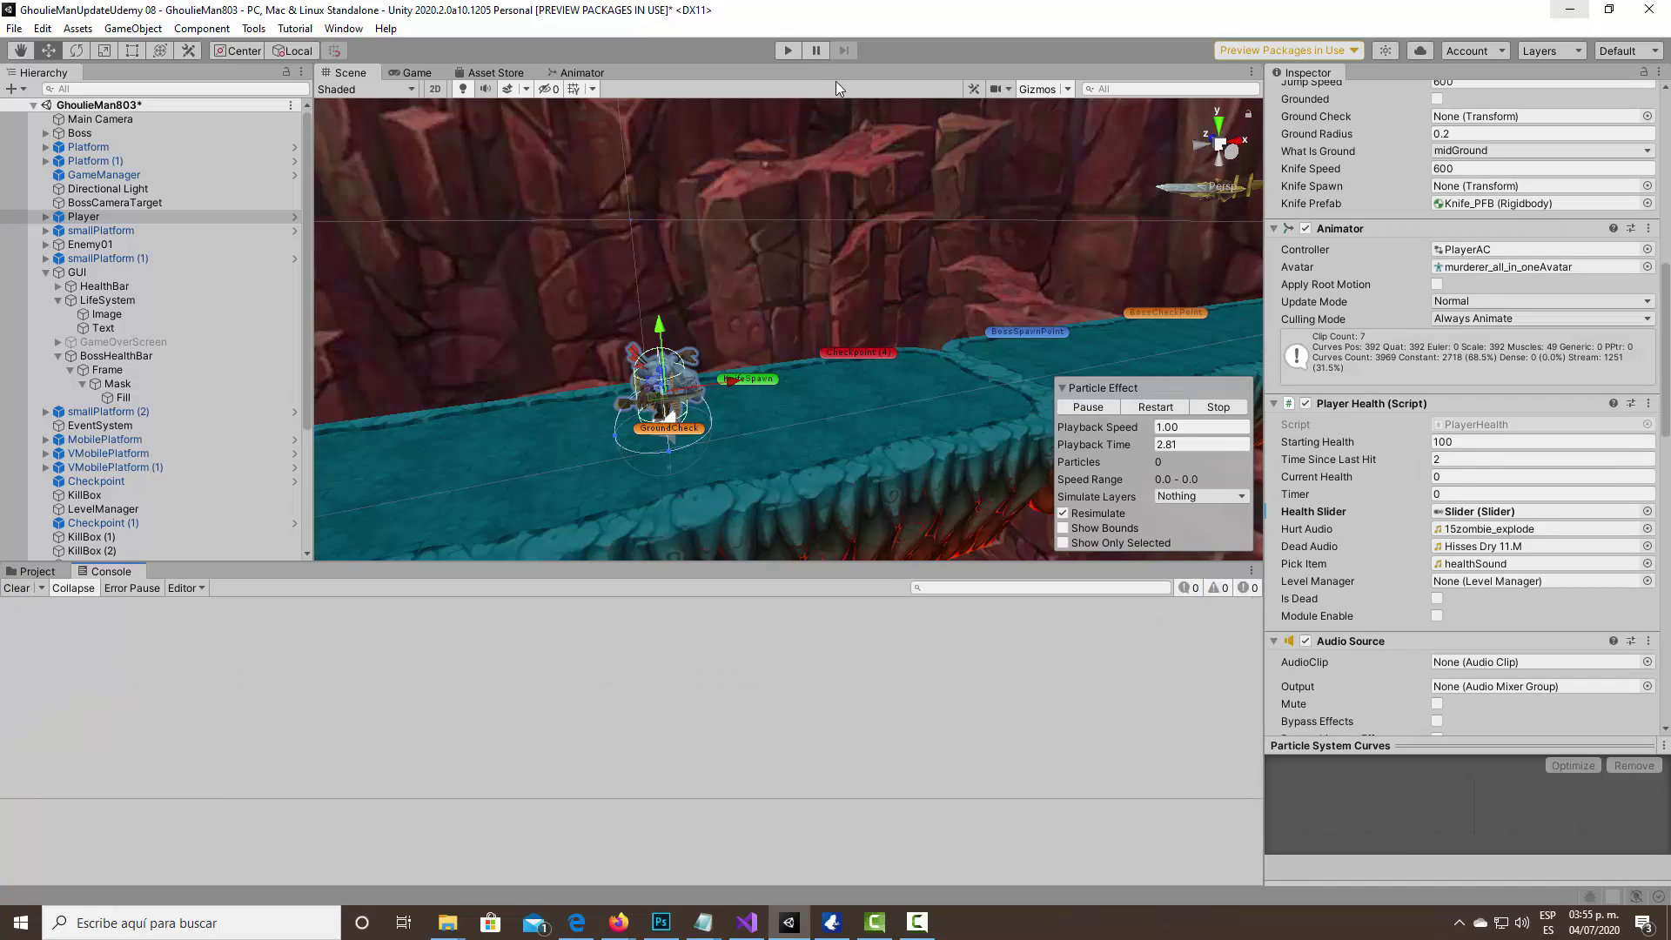
click(785, 49)
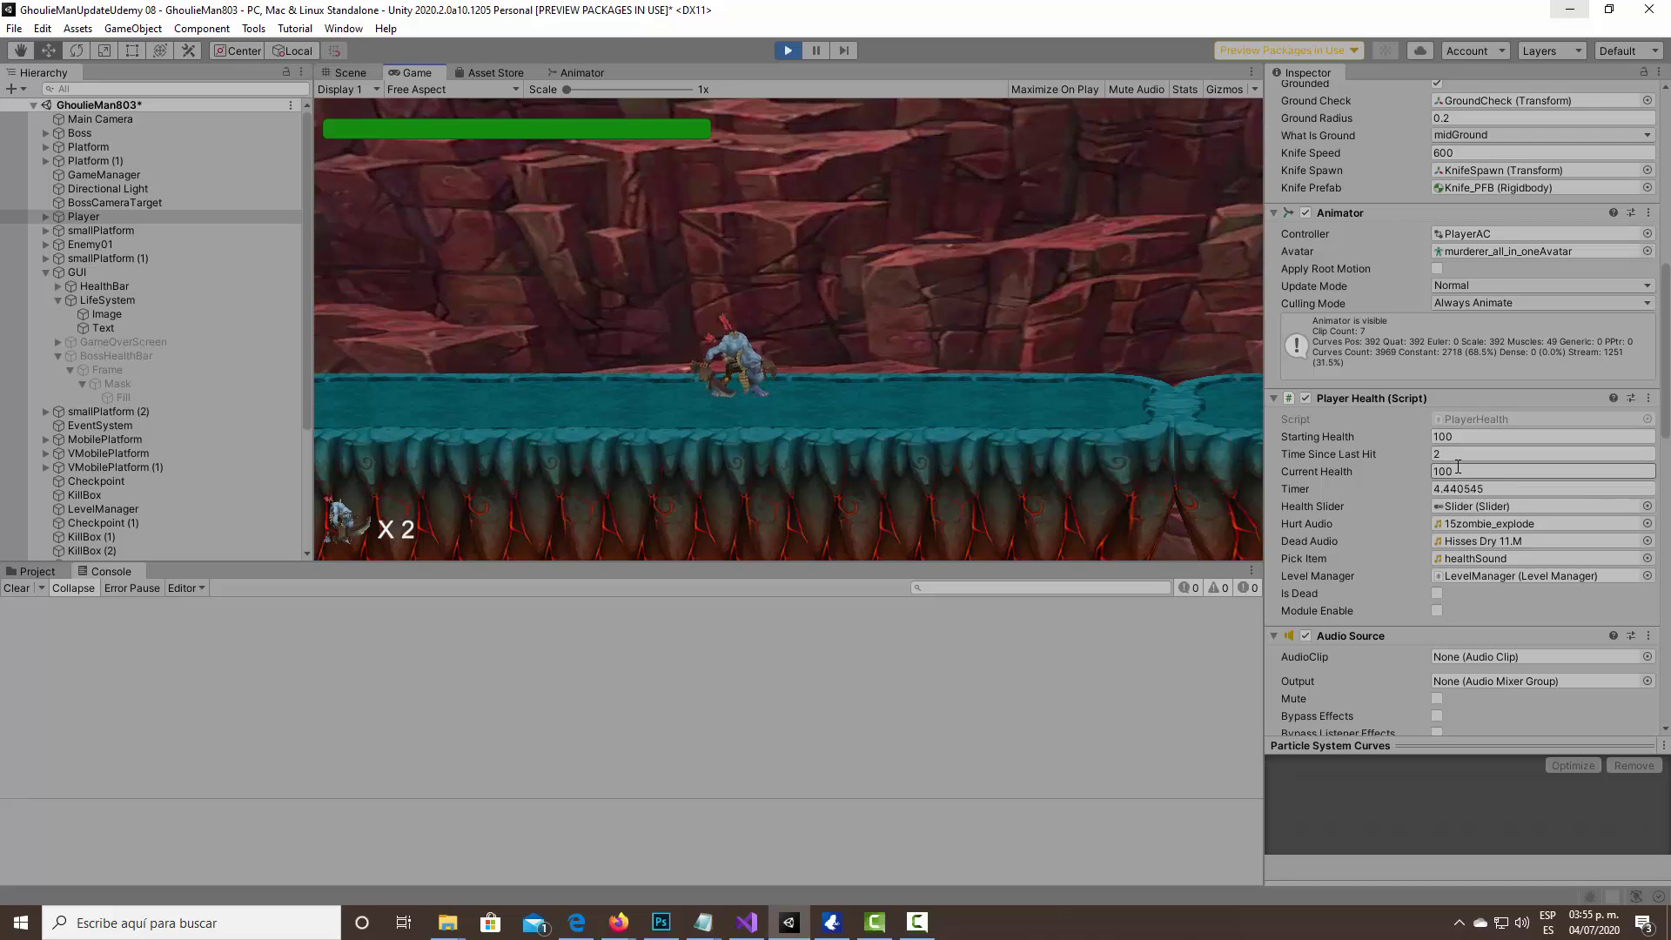
Set the player's Current Health to 10 in the Player Health inspector.
click(1462, 473)
text(10)
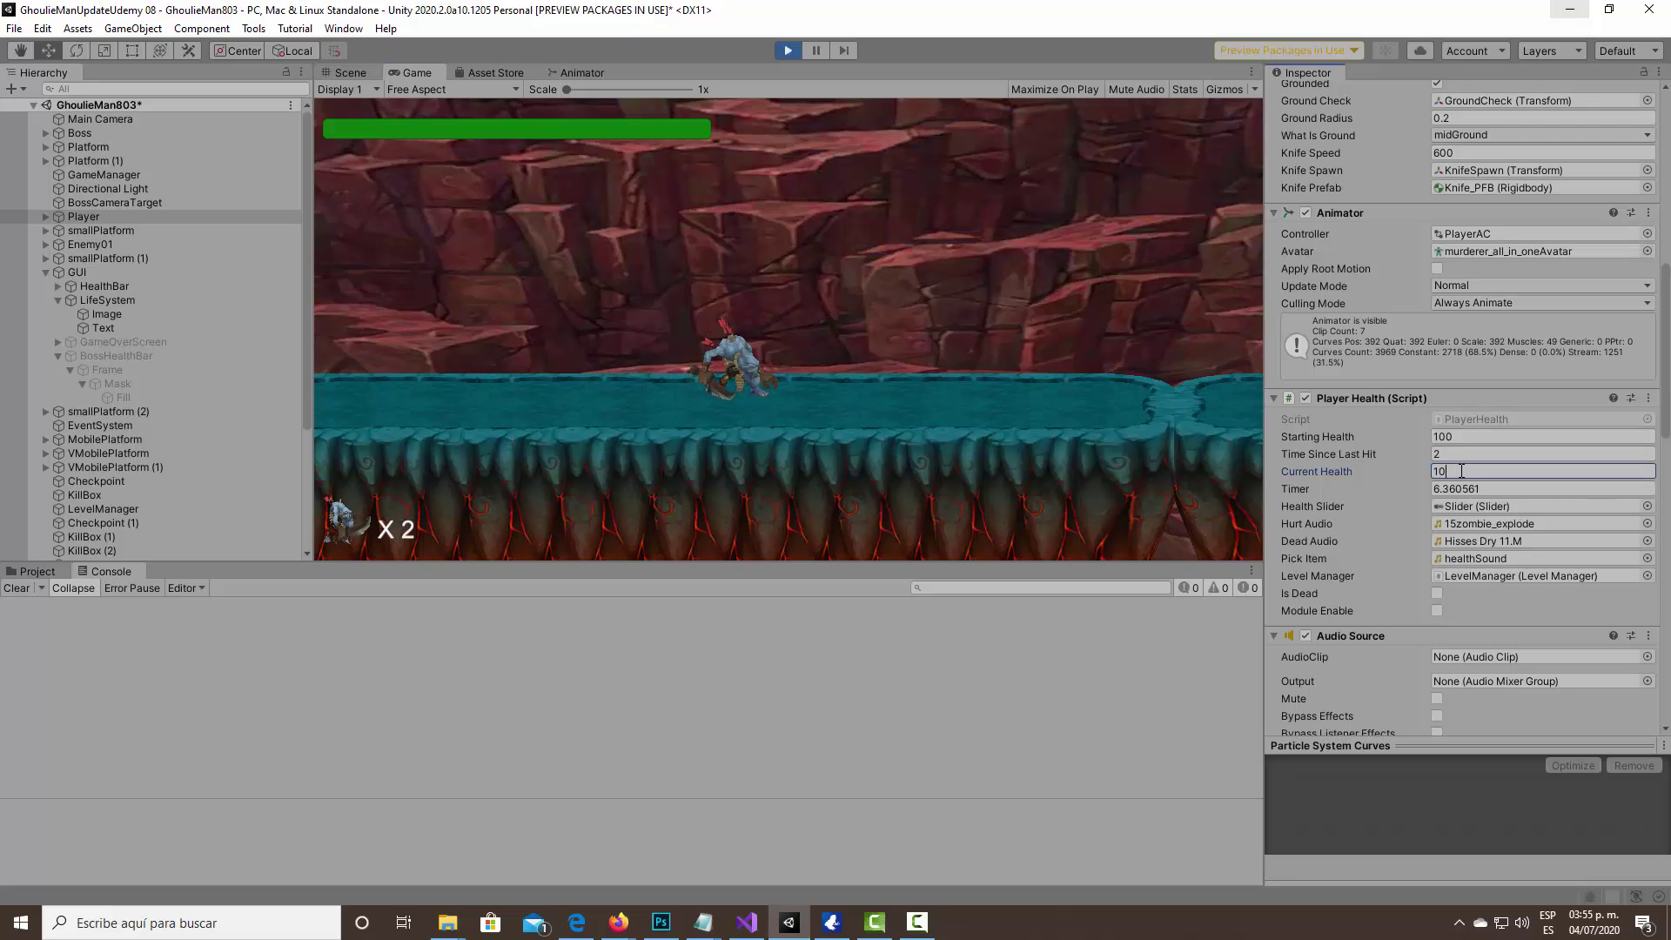
click(866, 324)
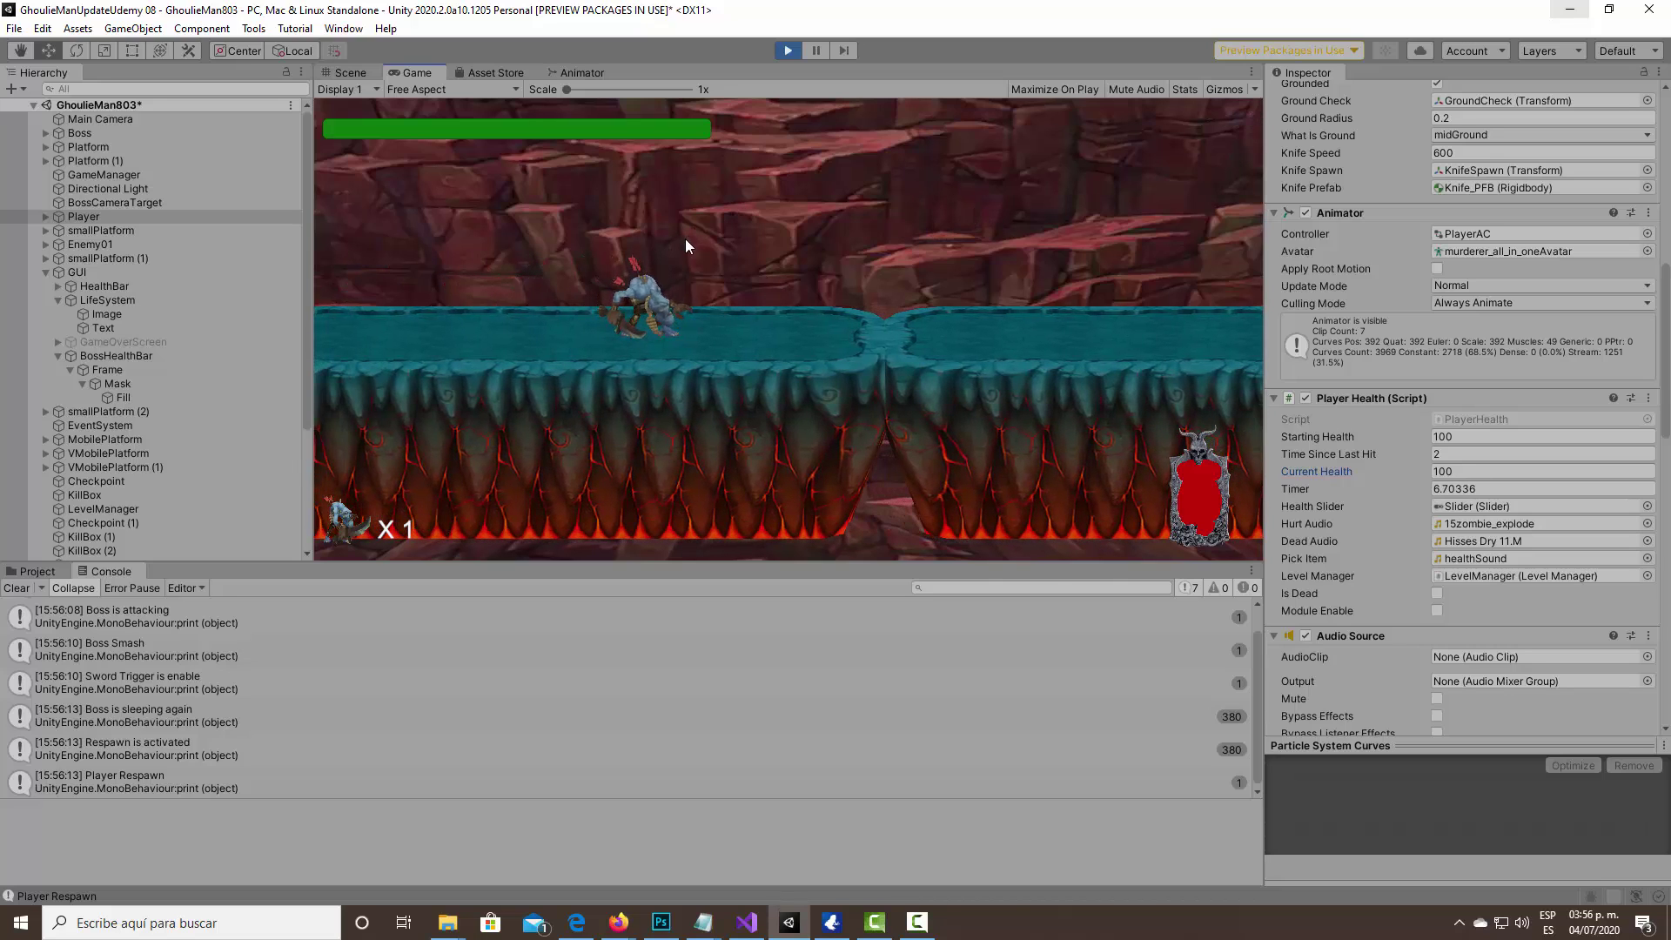
Run the player right until it dies and the console logs 'Boss is sleeping again'.
key(Right)
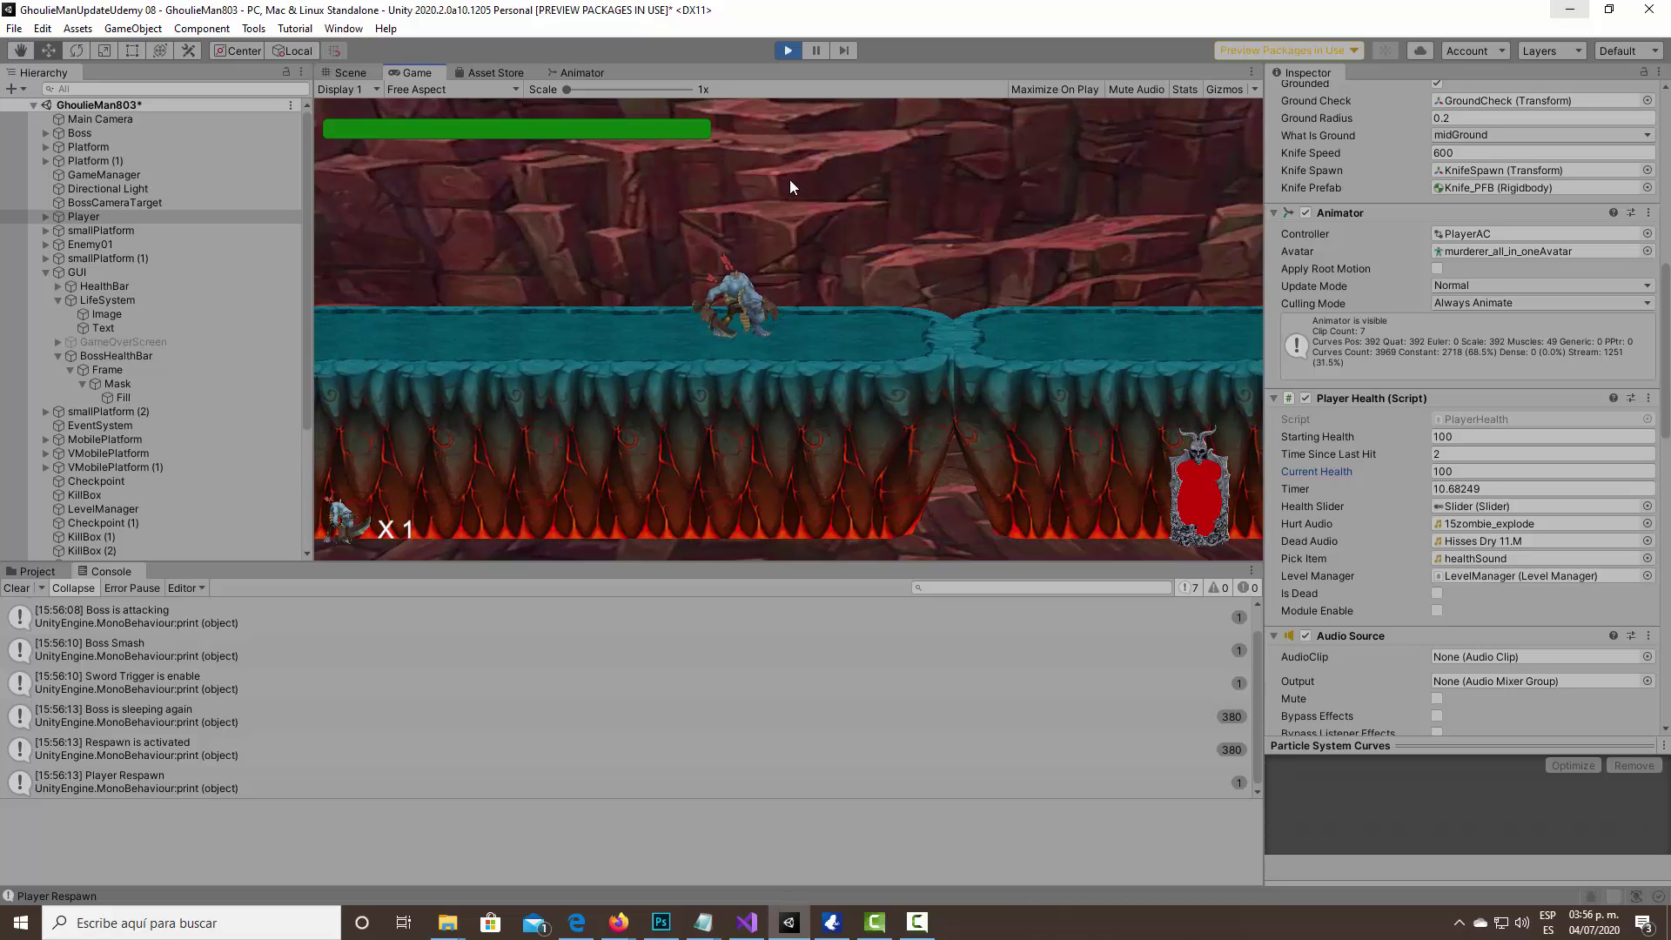
key(Right)
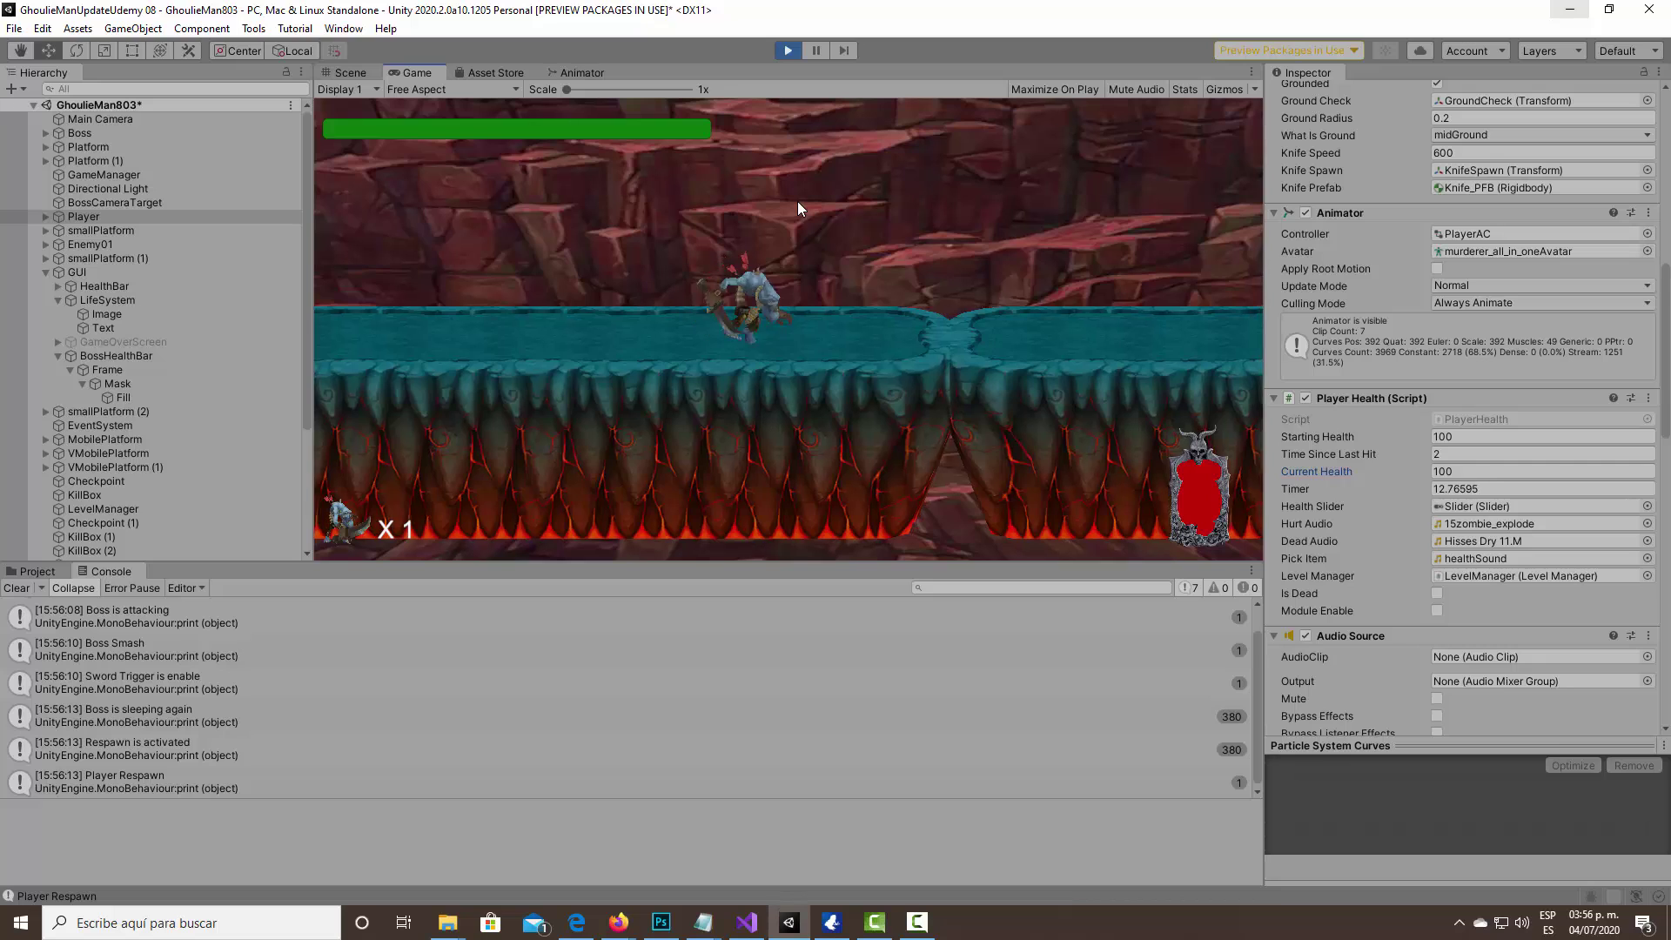
key(Right)
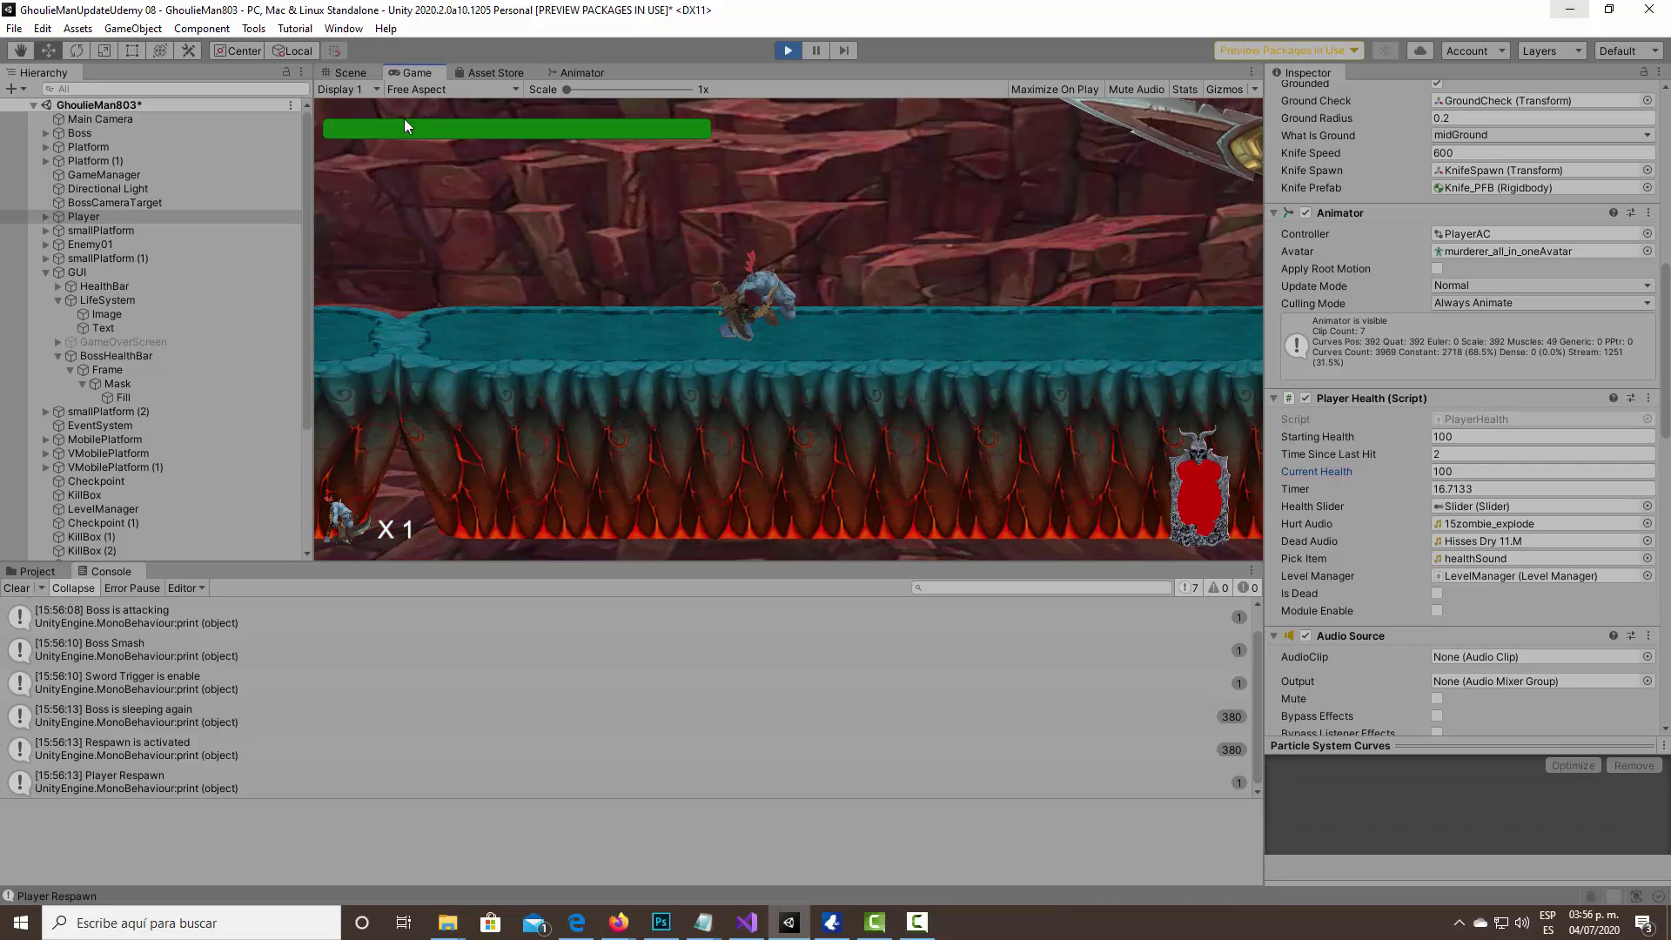
click(348, 72)
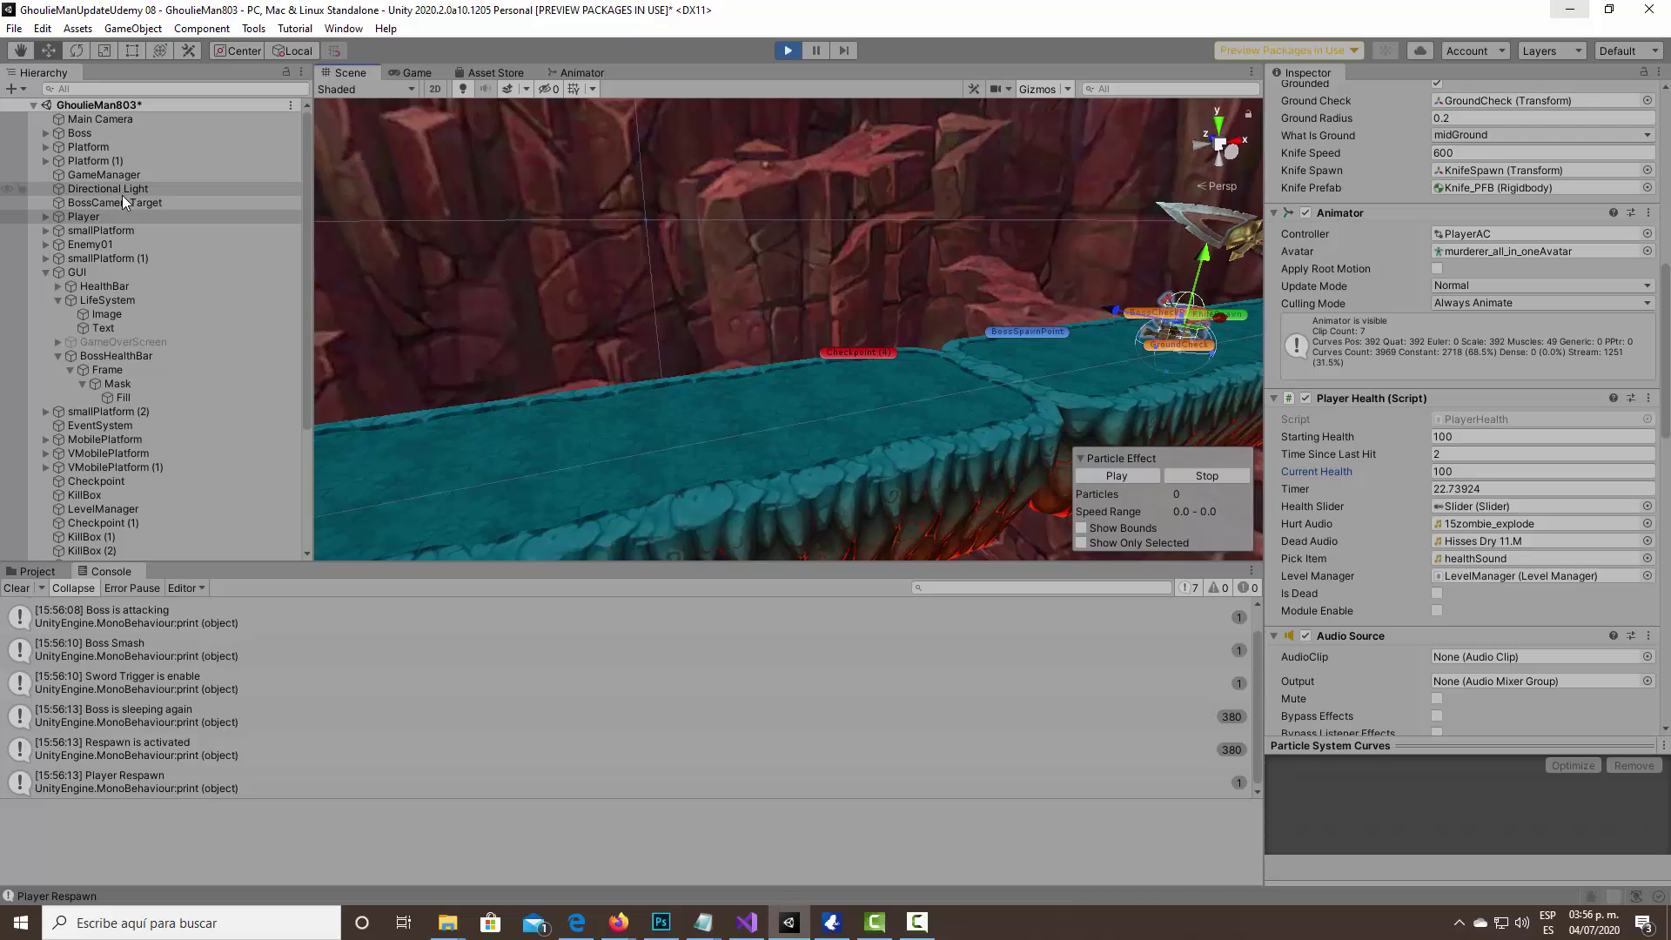
Inspect BossCheckPoint and the GUI canvas, then stop Play mode from the Game view.
scroll(120, 391, down, 2)
scroll(120, 431, down, 3)
scroll(120, 432, down, 1)
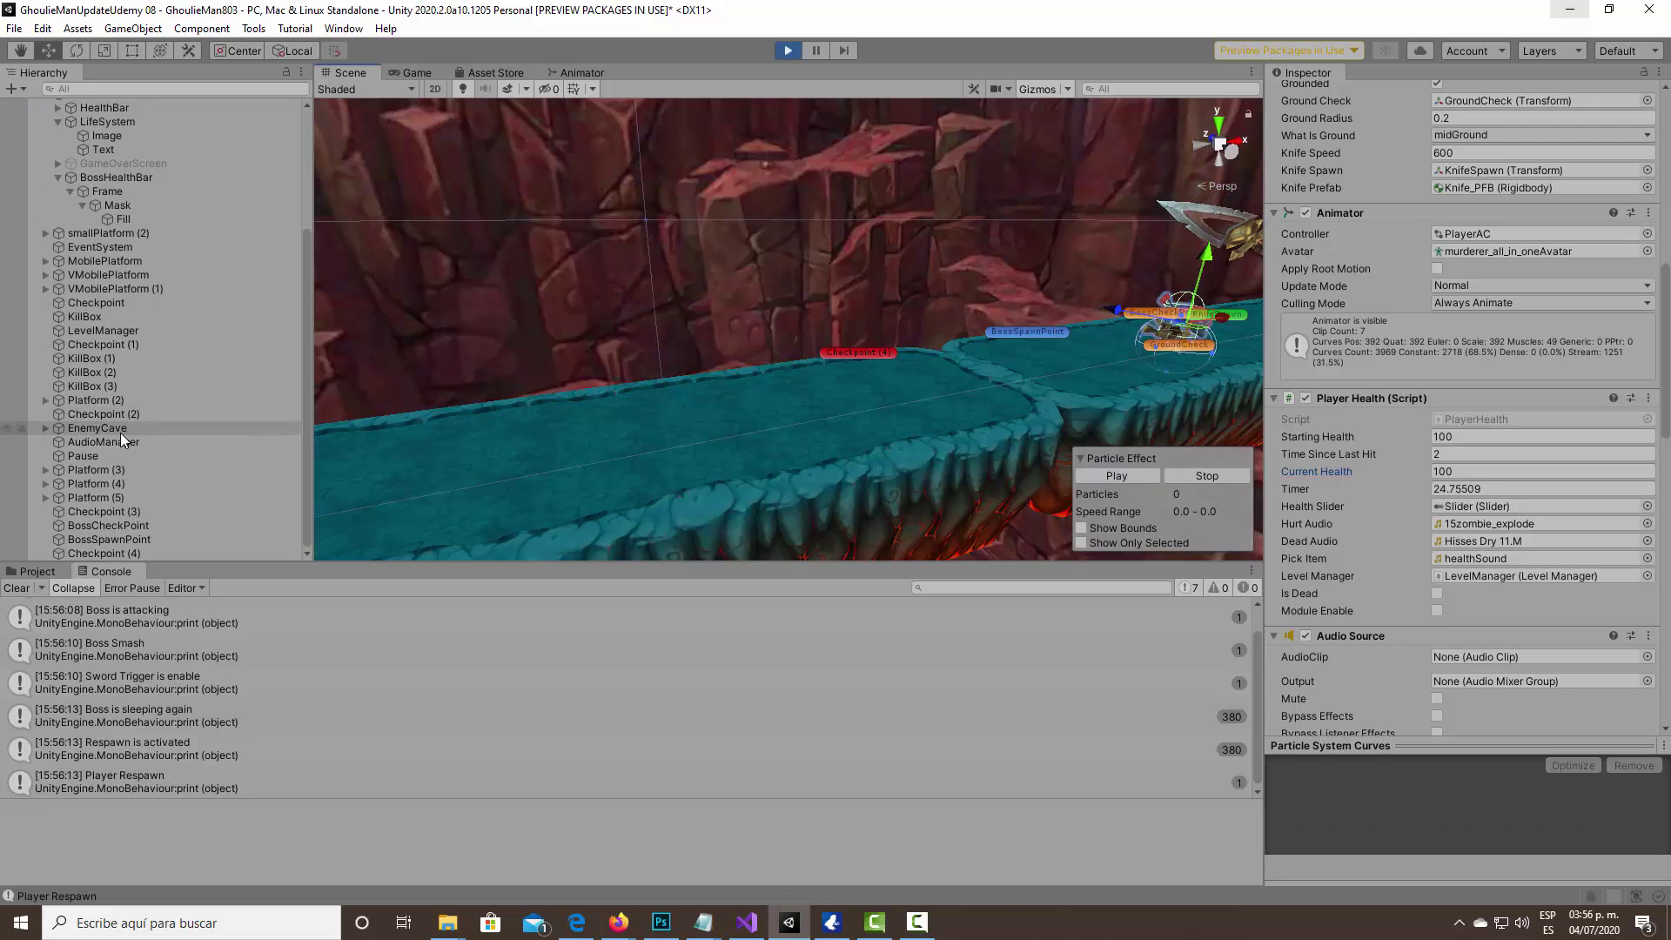
click(109, 525)
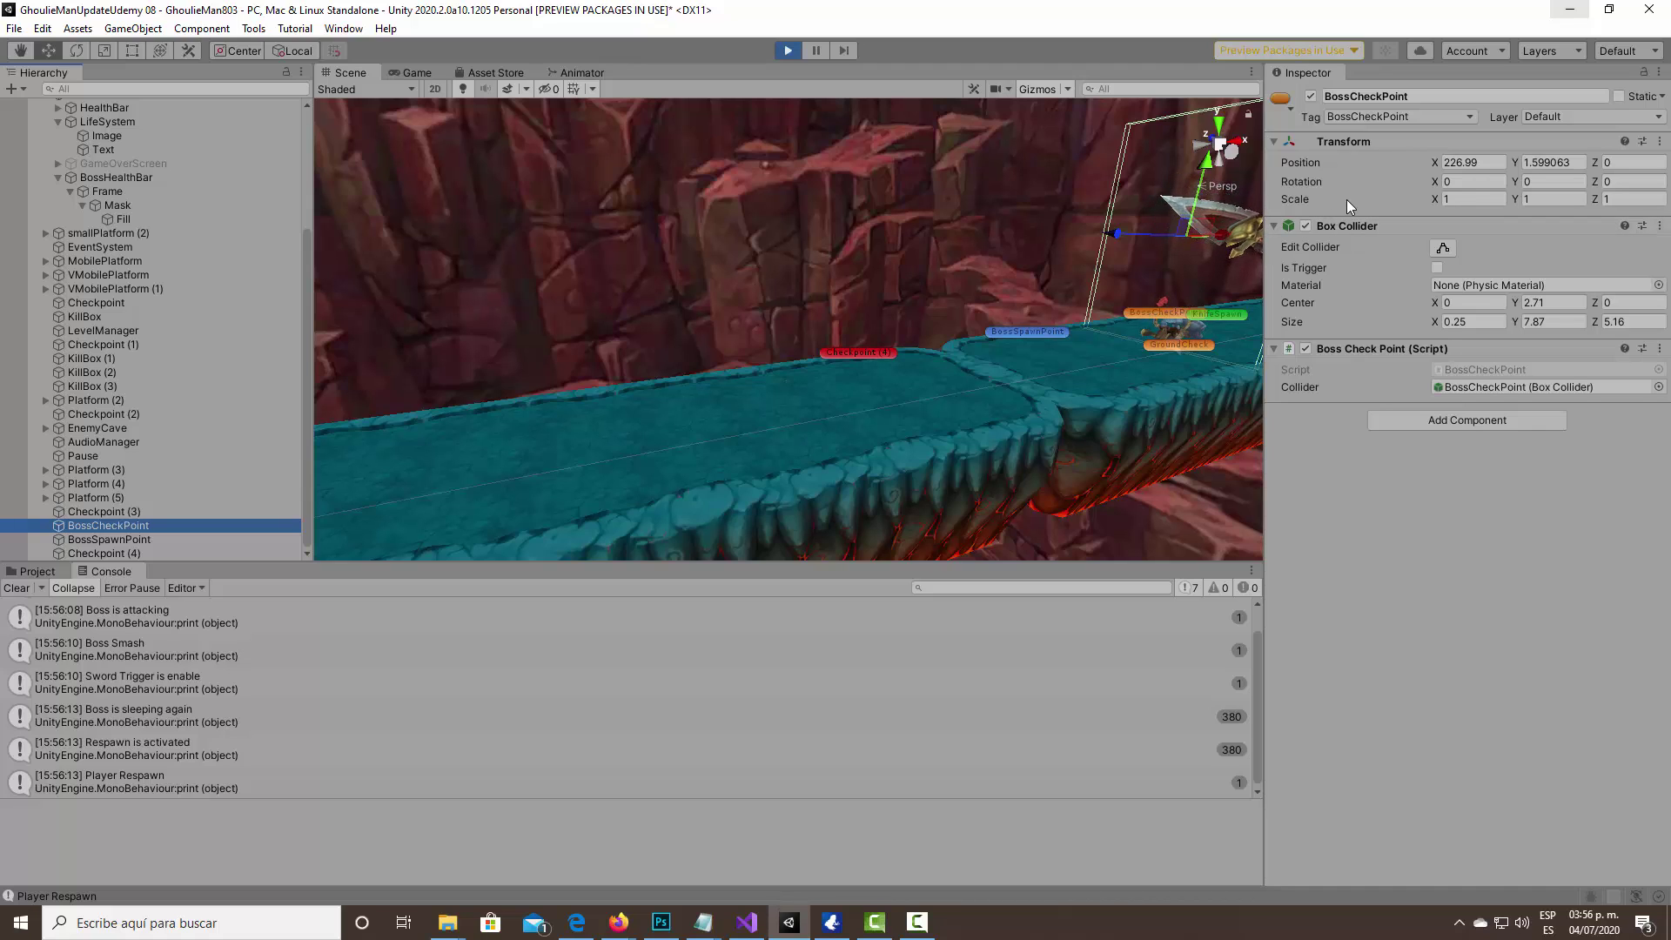
click(1076, 234)
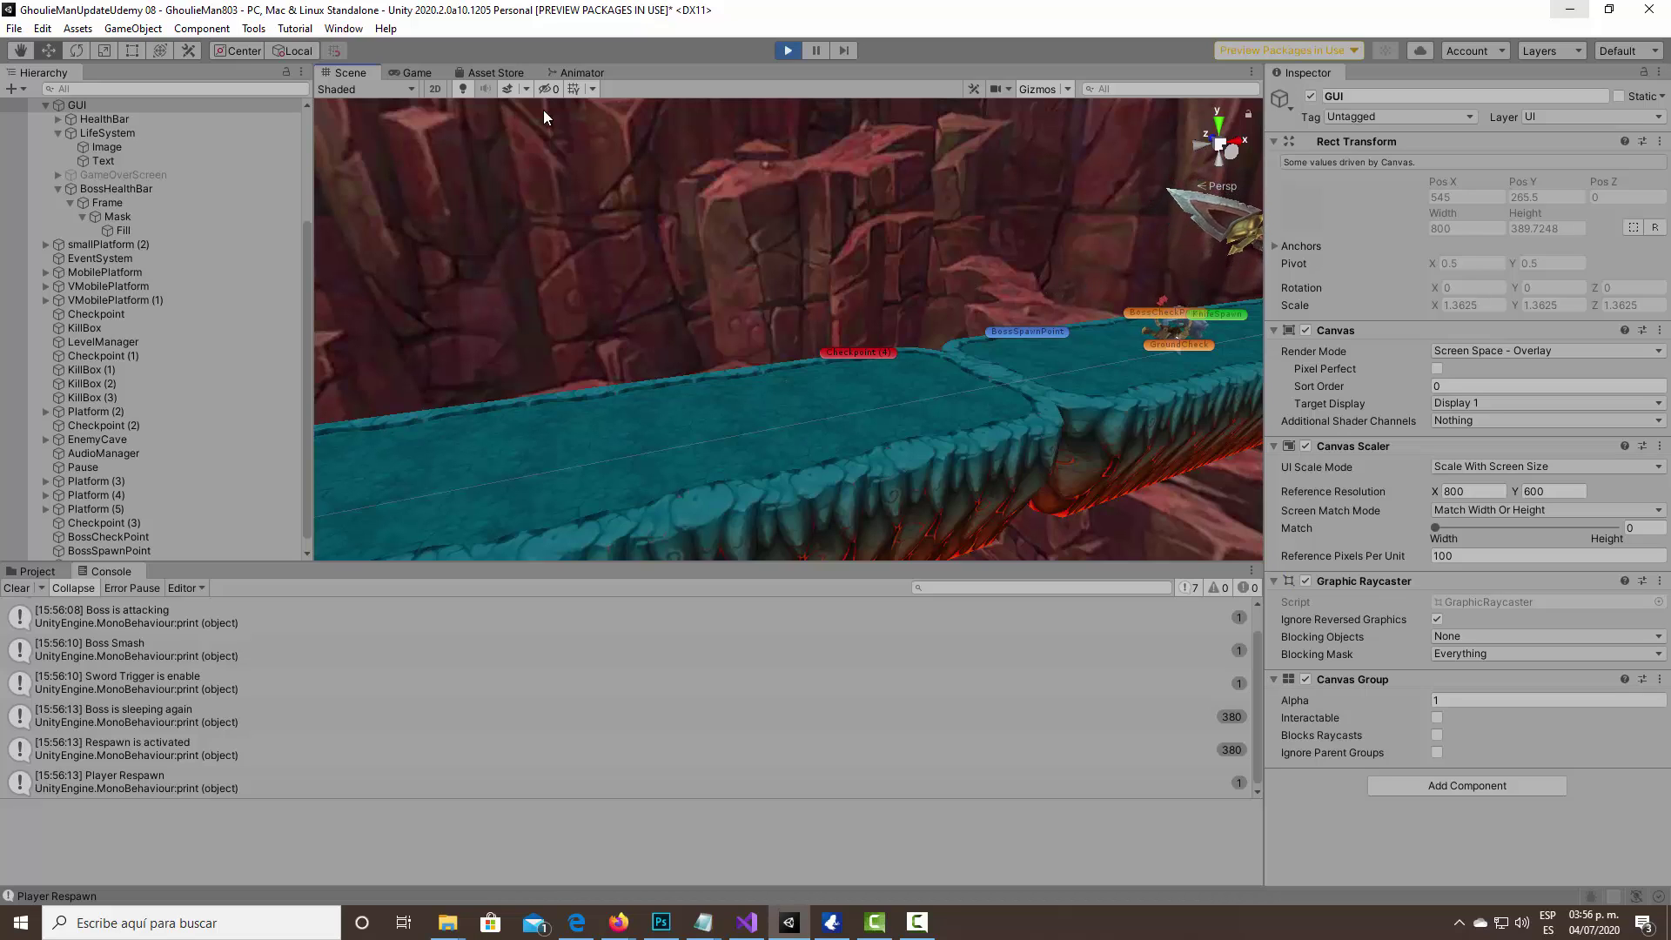
click(415, 72)
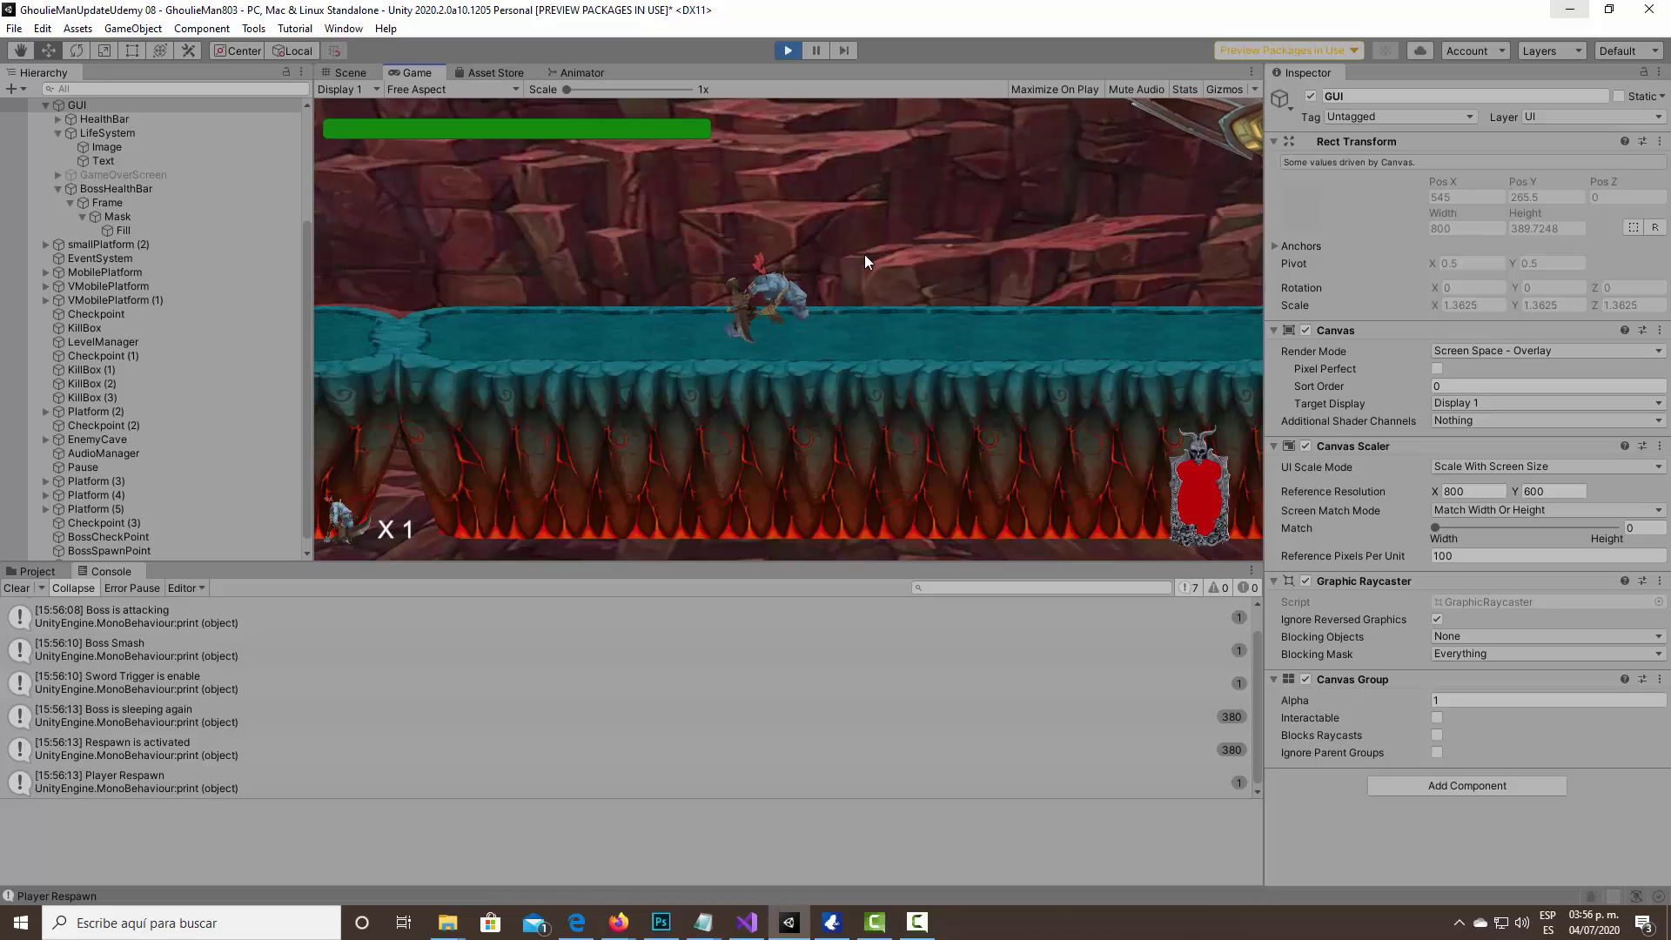
click(787, 51)
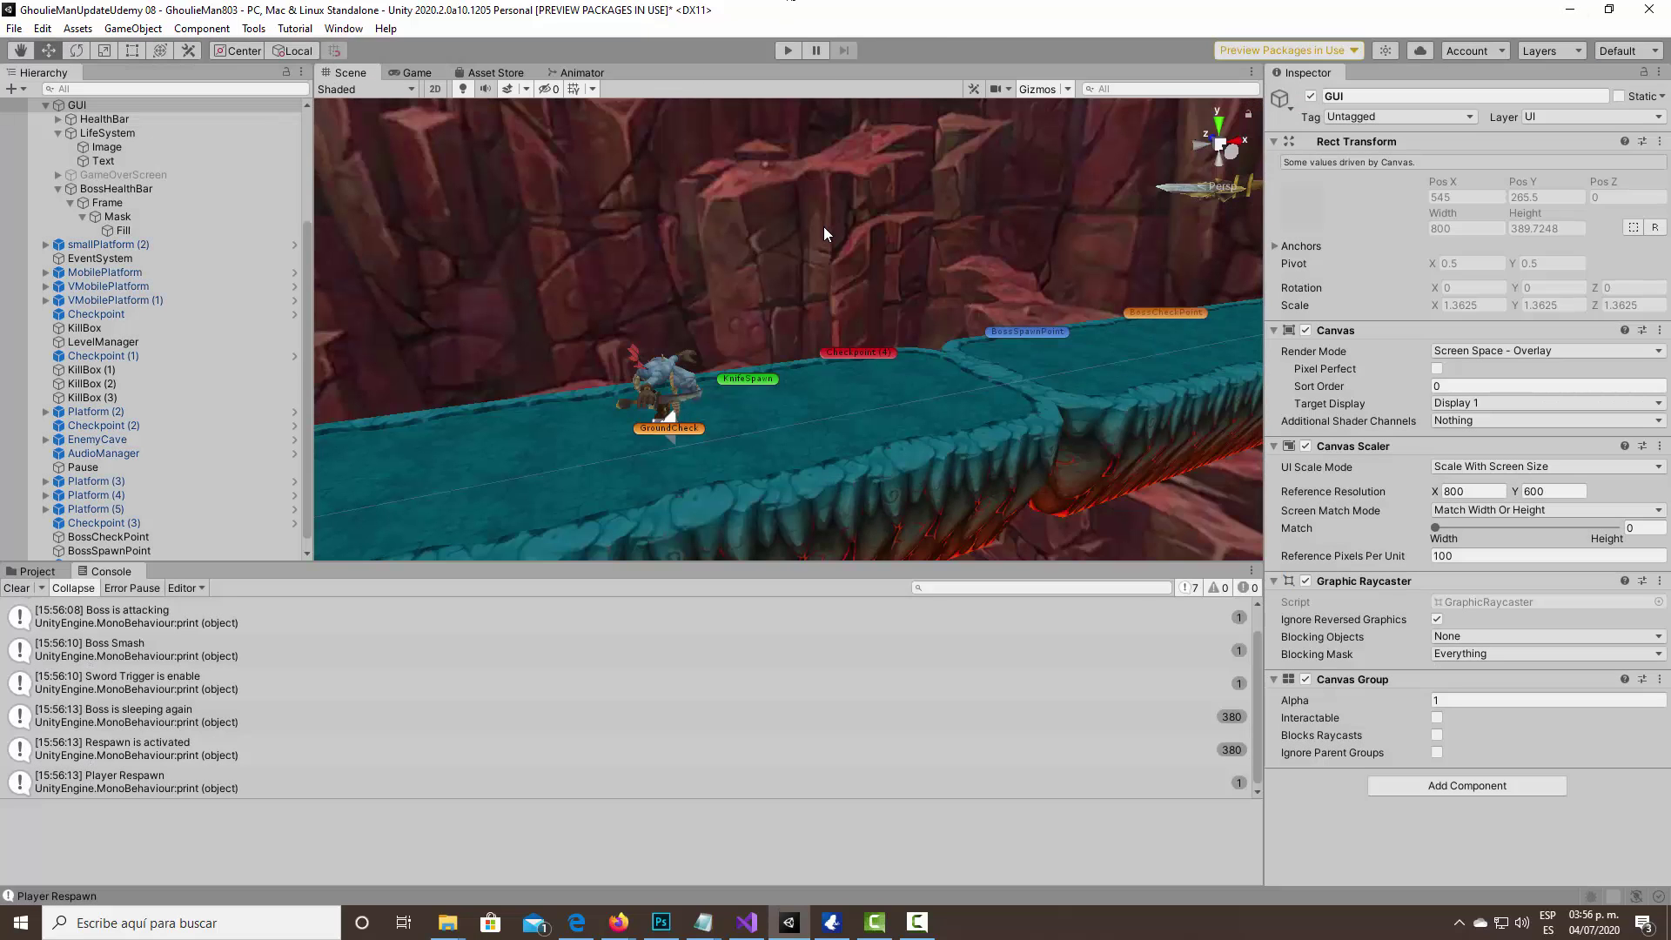